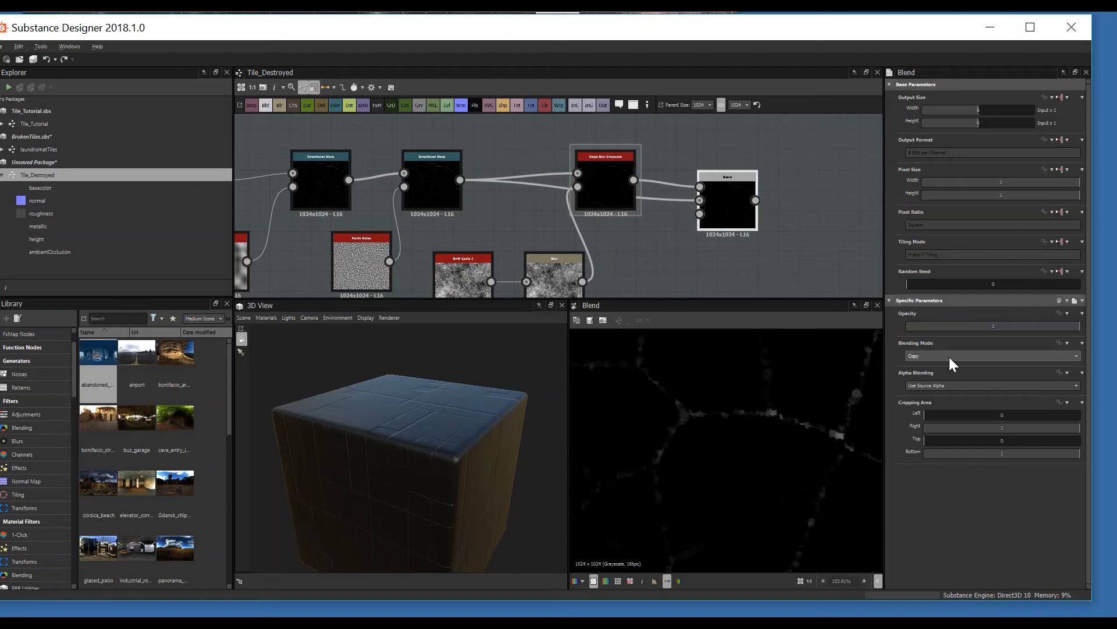
# - Set the Blend node's blending mode to Max (Lighten) and lower its opacity to about 0.58
pyautogui.scroll(-3, 948, 357)
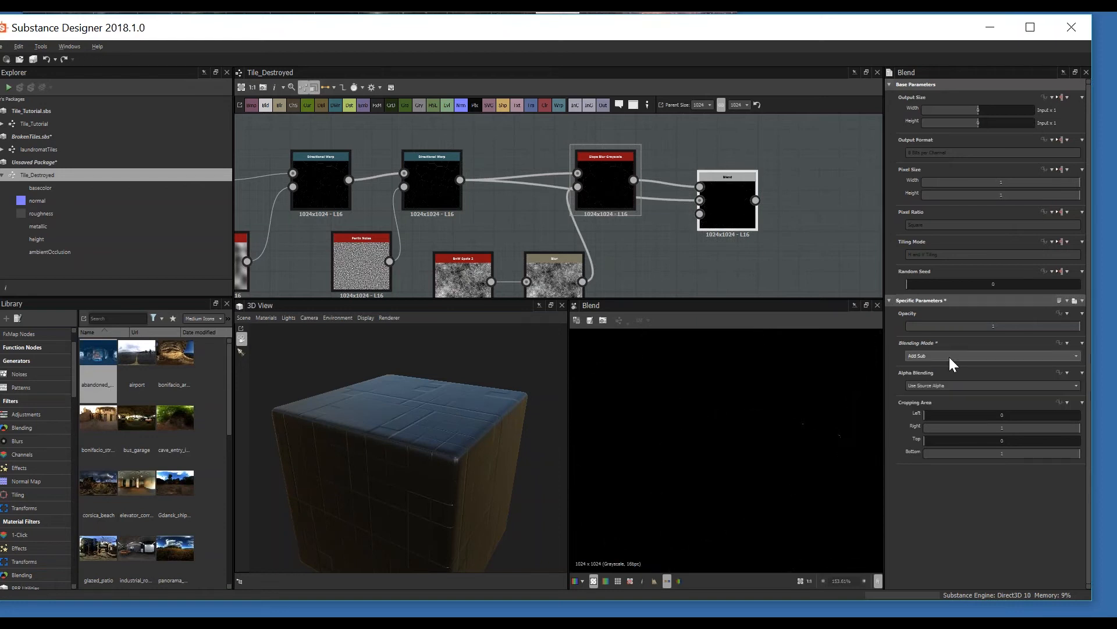
pyautogui.scroll(1, 950, 354)
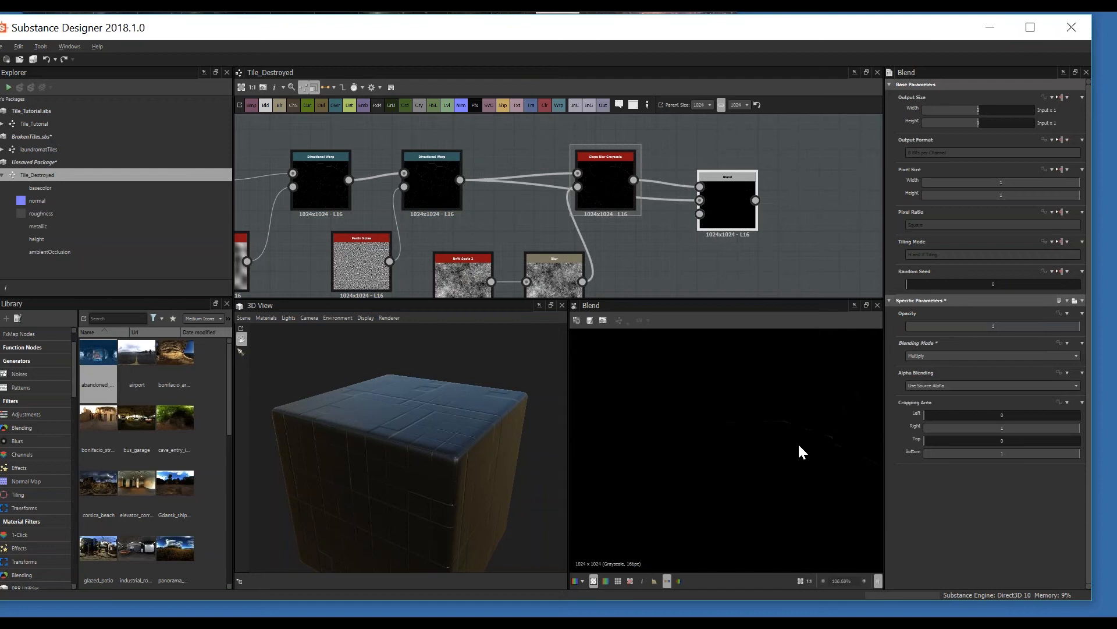
pyautogui.scroll(1, 923, 351)
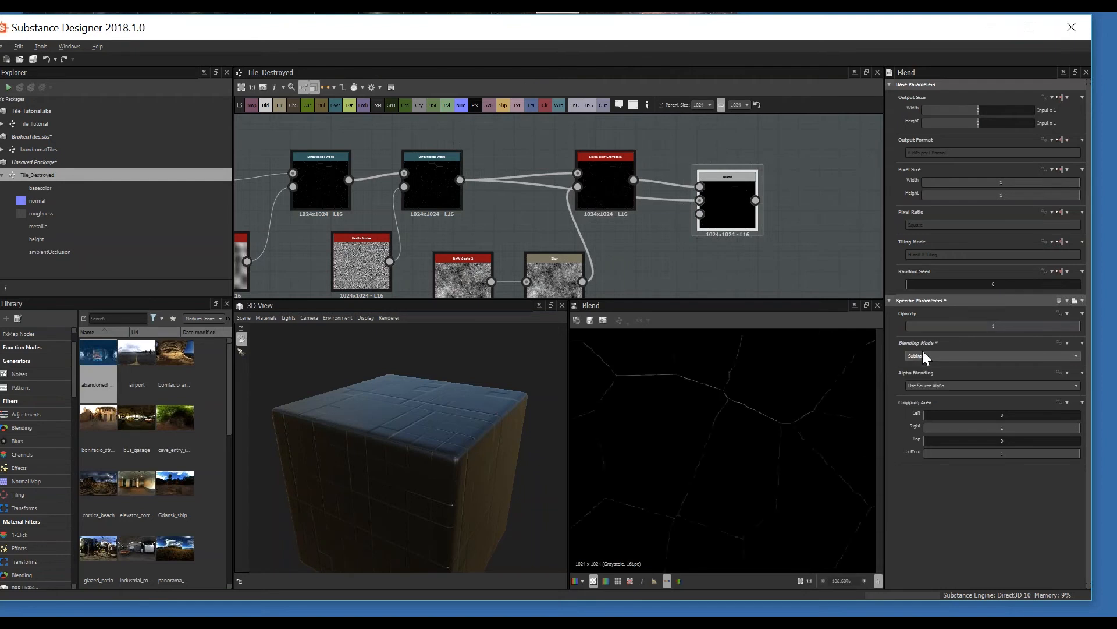
pyautogui.scroll(-3, 923, 351)
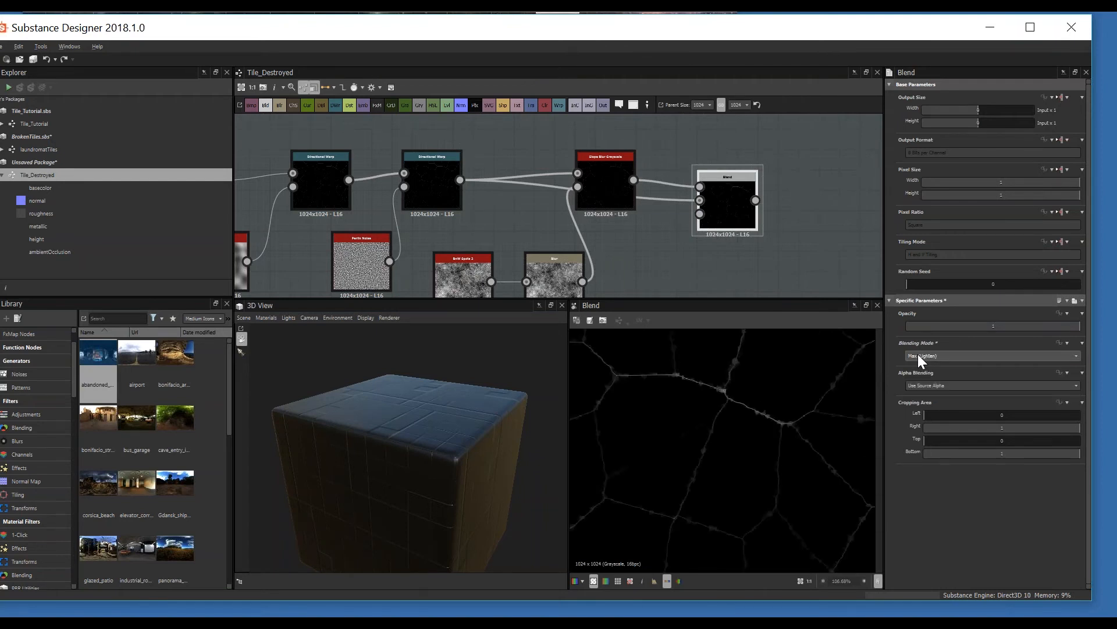
pyautogui.moveTo(753, 250); pyautogui.dragTo(647, 233, button='middle')
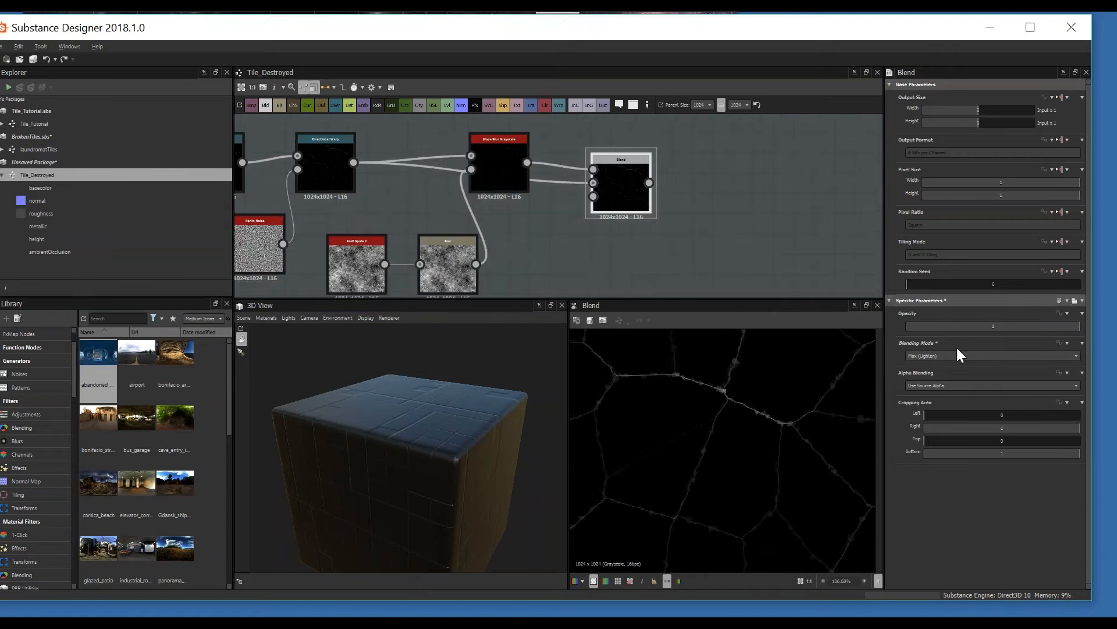
pyautogui.click(1008, 327)
# - Add a Slope Blur Grayscale node after the Blend node and connect the Blend output to its grayscale input
pyautogui.scroll(-1, 700, 229)
pyautogui.moveTo(700, 229); pyautogui.dragTo(662, 226, button='middle')
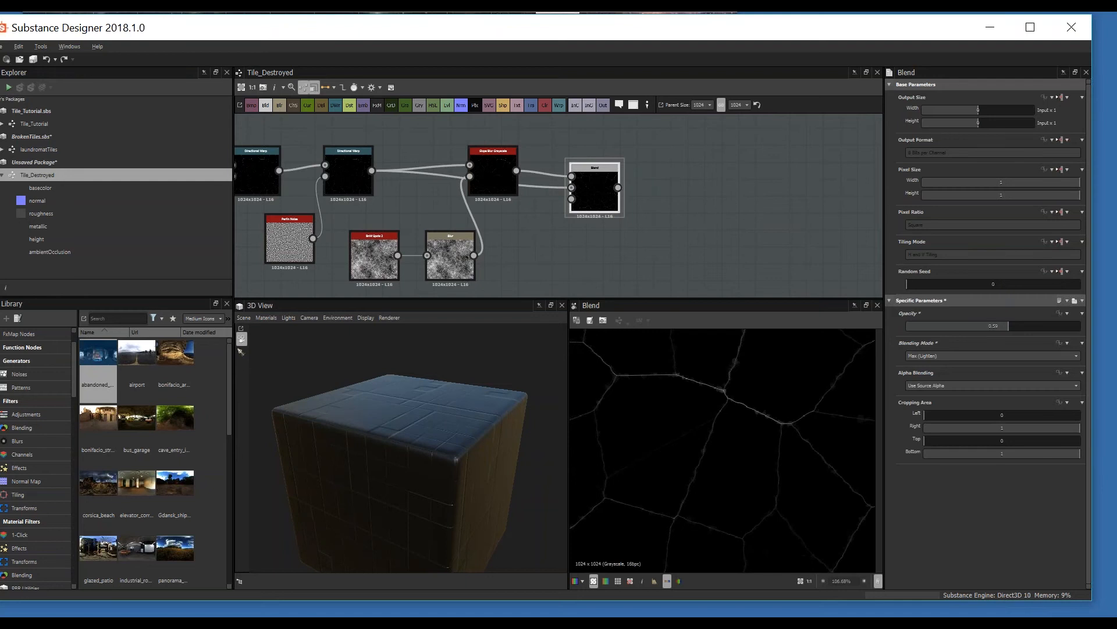
pyautogui.press('space')
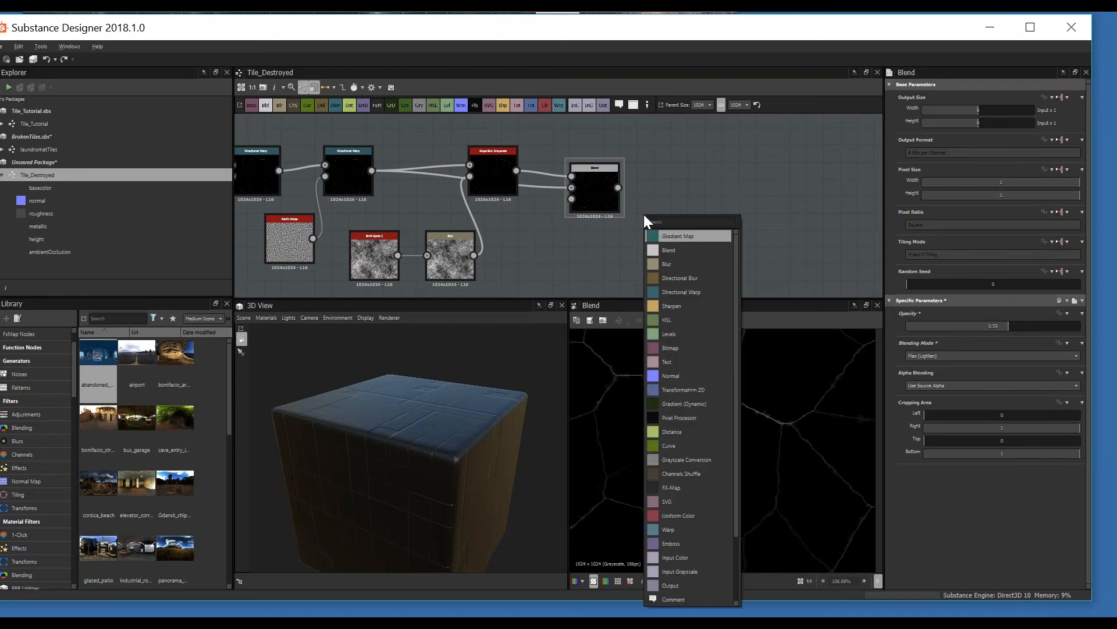
pyautogui.write('slope')
pyautogui.press('Down')
pyautogui.press('Return')
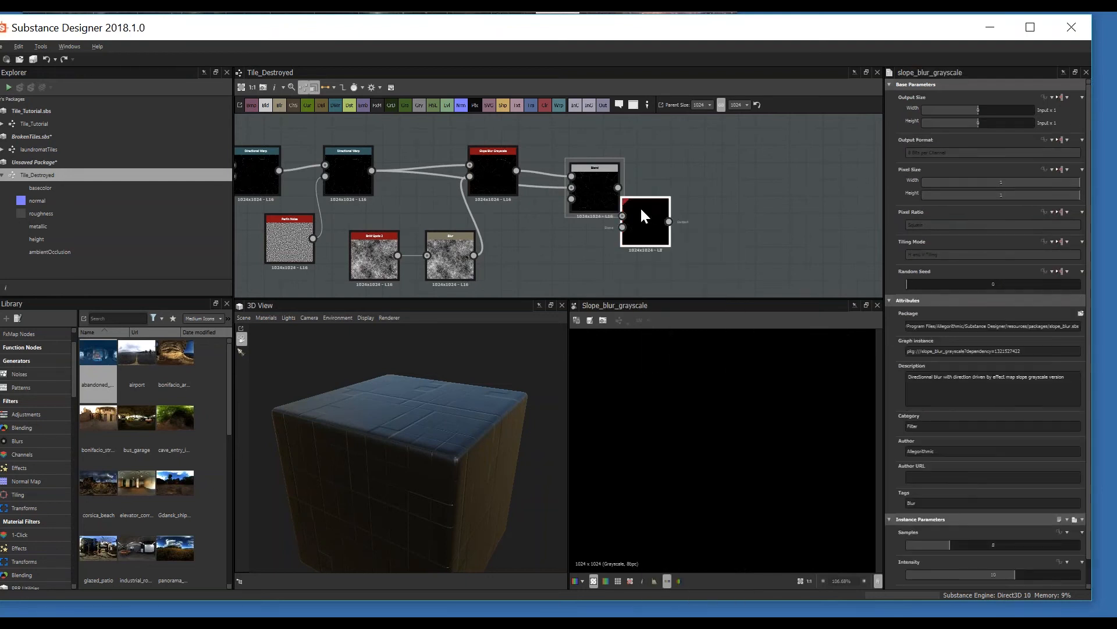
pyautogui.moveTo(618, 188); pyautogui.dragTo(673, 216)
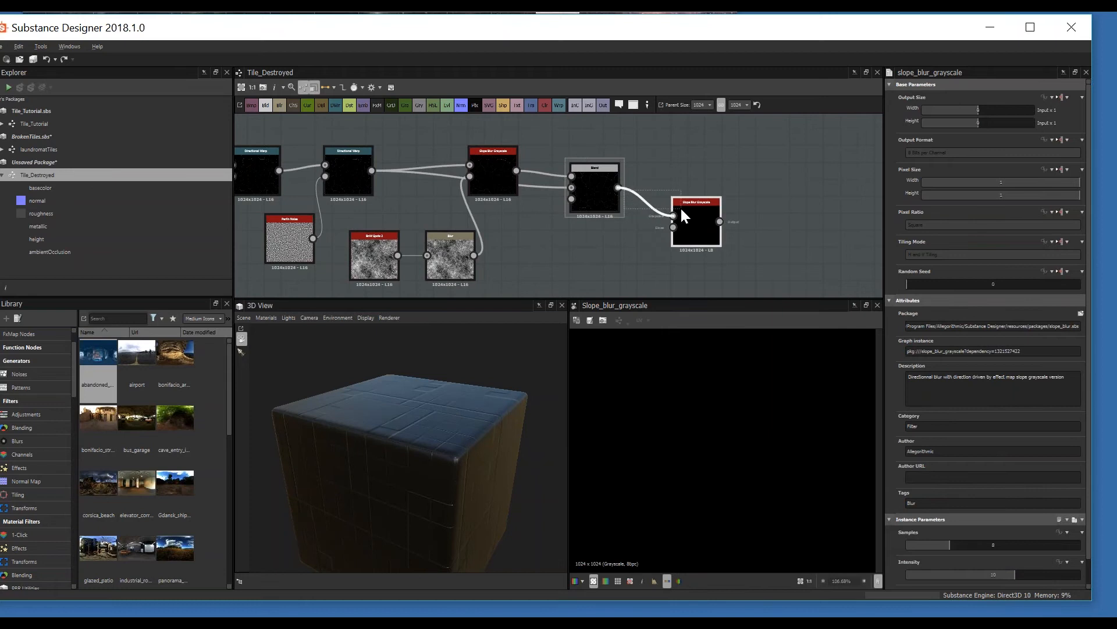
# - Add a Fractal Sum Base noise node and connect it to the slope input of the new Slope Blur Grayscale node
pyautogui.moveTo(654, 200); pyautogui.dragTo(599, 236, button='middle')
pyautogui.click(575, 258)
pyautogui.scroll(1, 593, 211)
pyautogui.scroll(-3, 598, 194)
pyautogui.scroll(1, 598, 191)
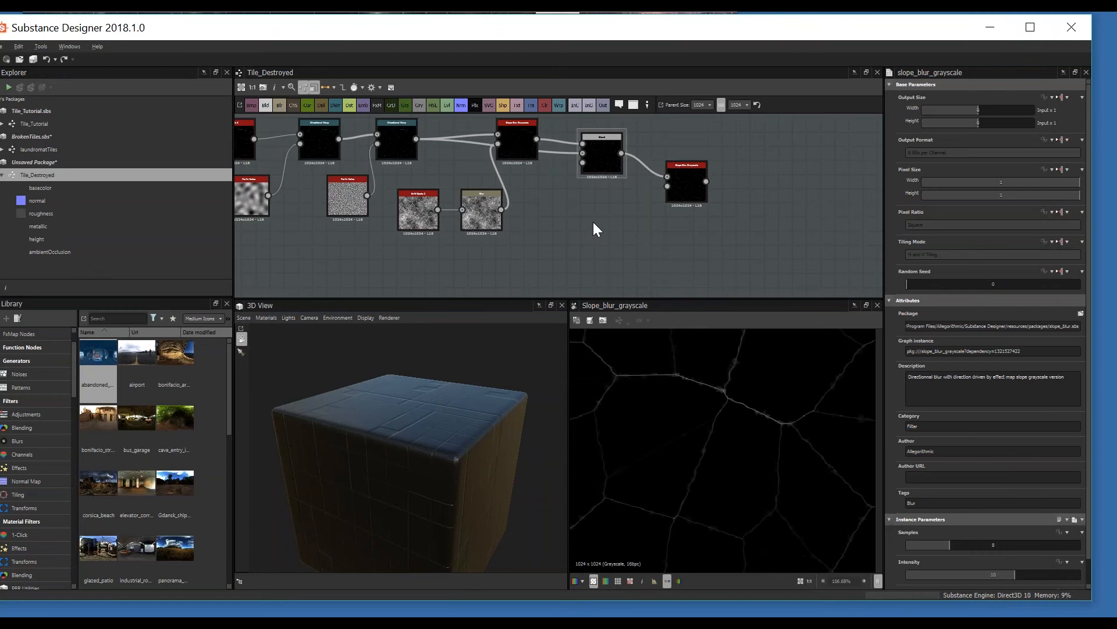
pyautogui.press('space')
pyautogui.write('fractal')
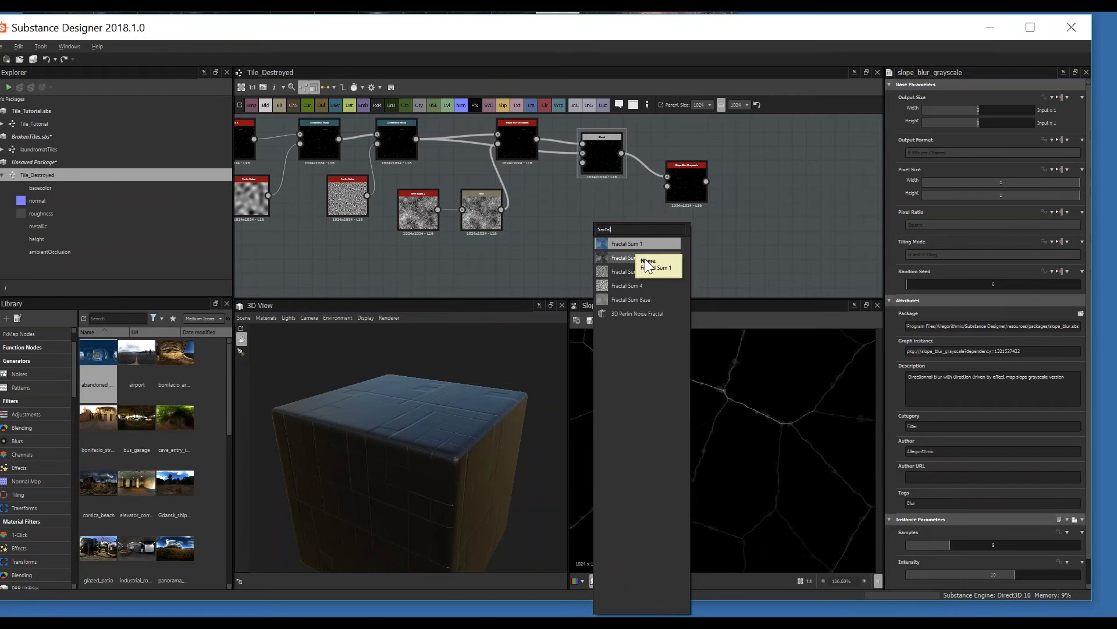
pyautogui.click(636, 298)
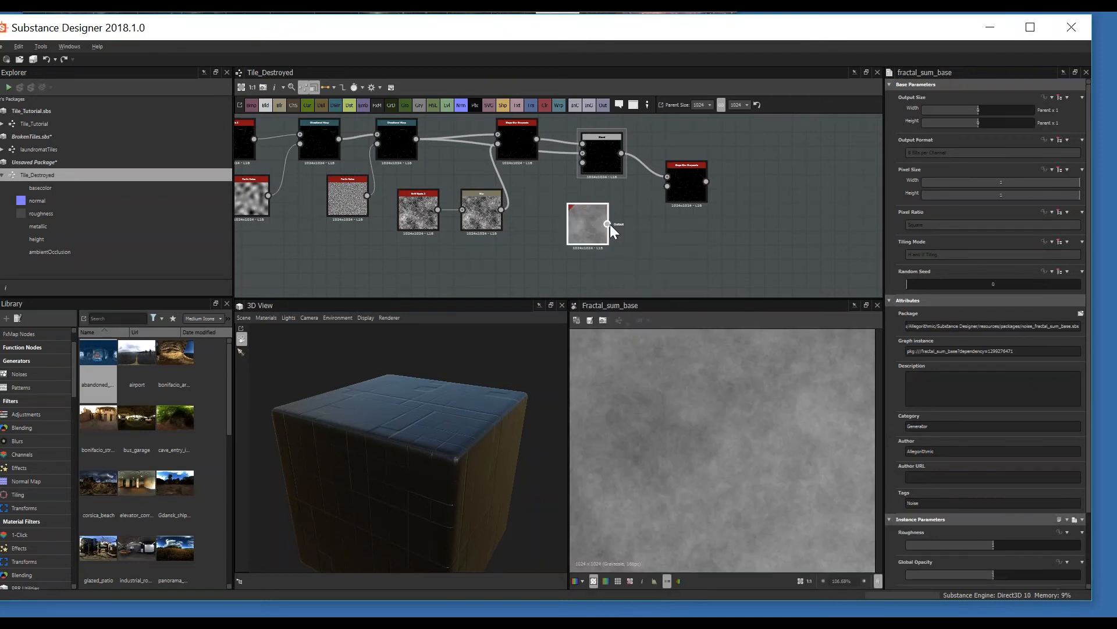
pyautogui.moveTo(667, 192); pyautogui.dragTo(666, 186)
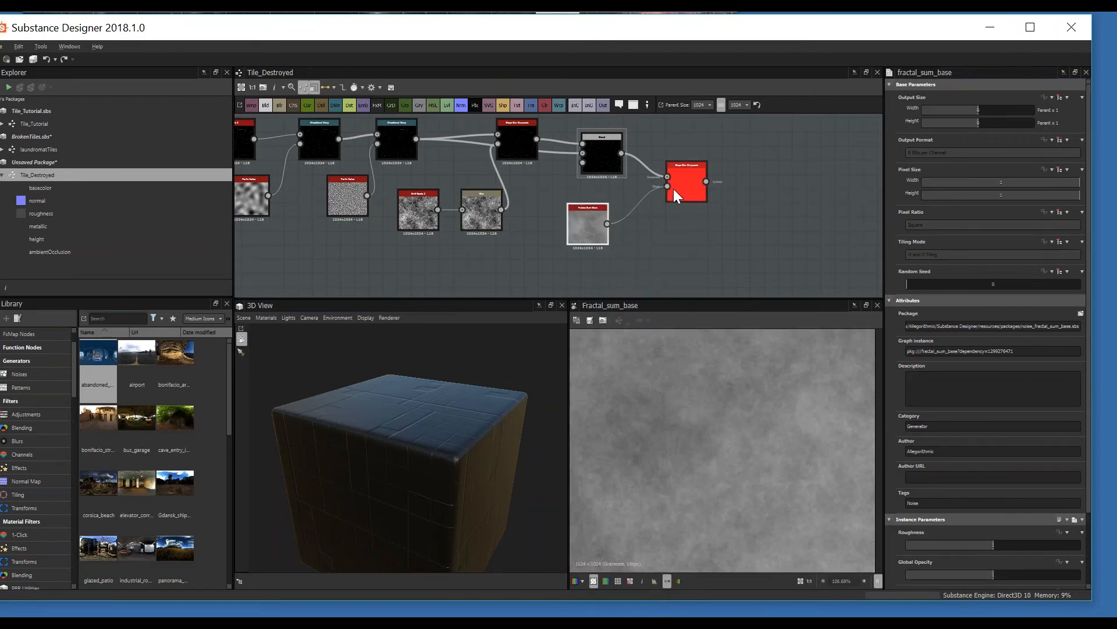
# - Set the new Slope Blur Grayscale node's intensity to 0.16 and its samples to 32
pyautogui.click(691, 190)
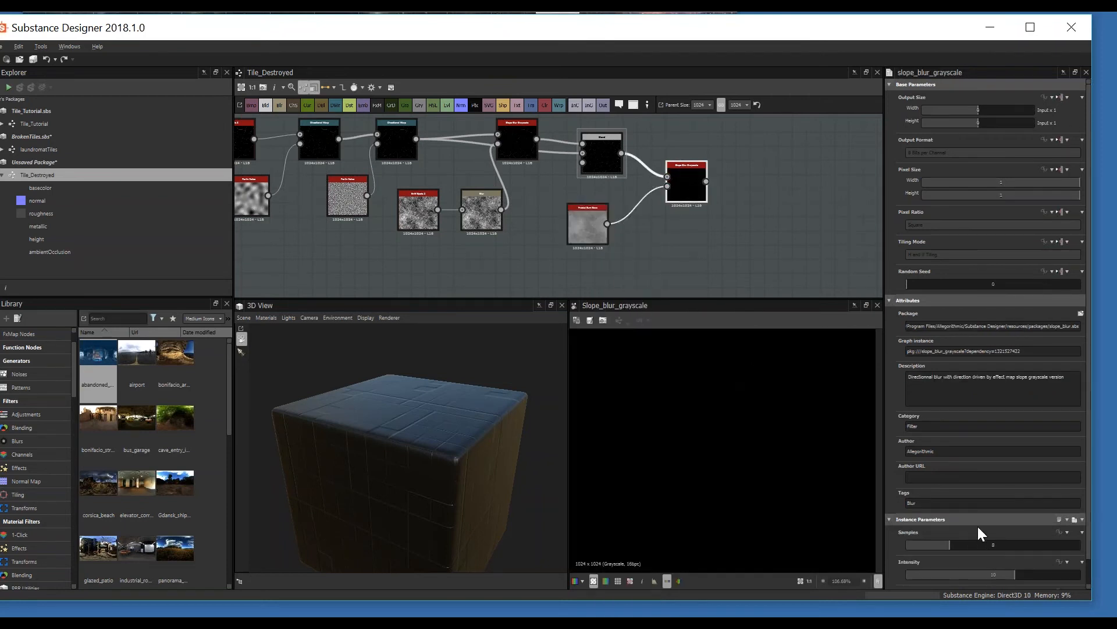
pyautogui.scroll(2, 592, 232)
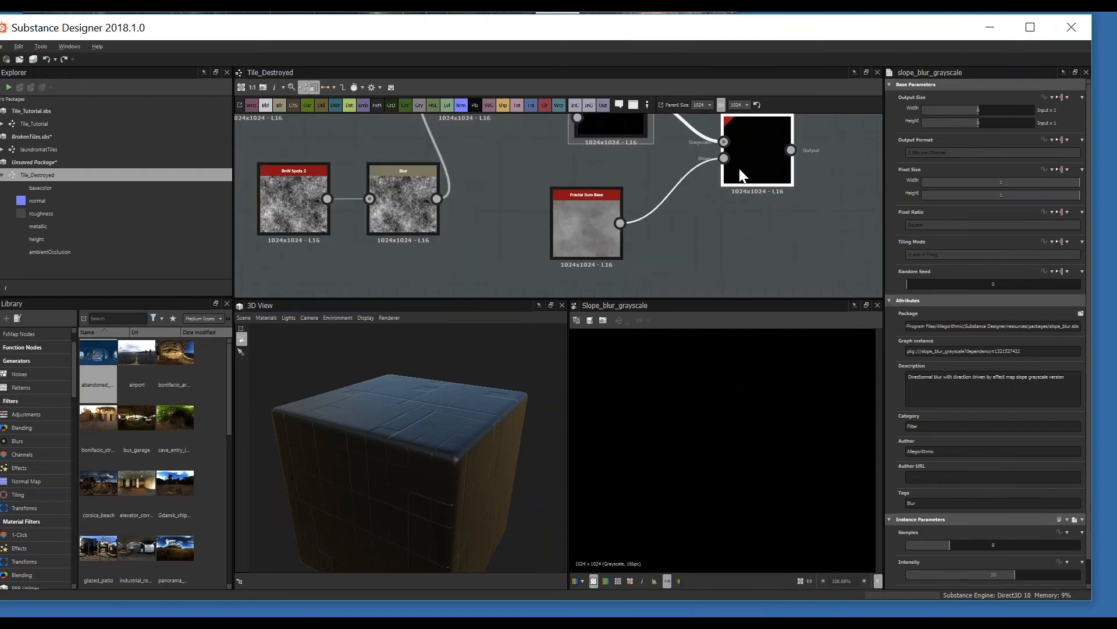
pyautogui.moveTo(762, 153); pyautogui.dragTo(716, 187, button='middle')
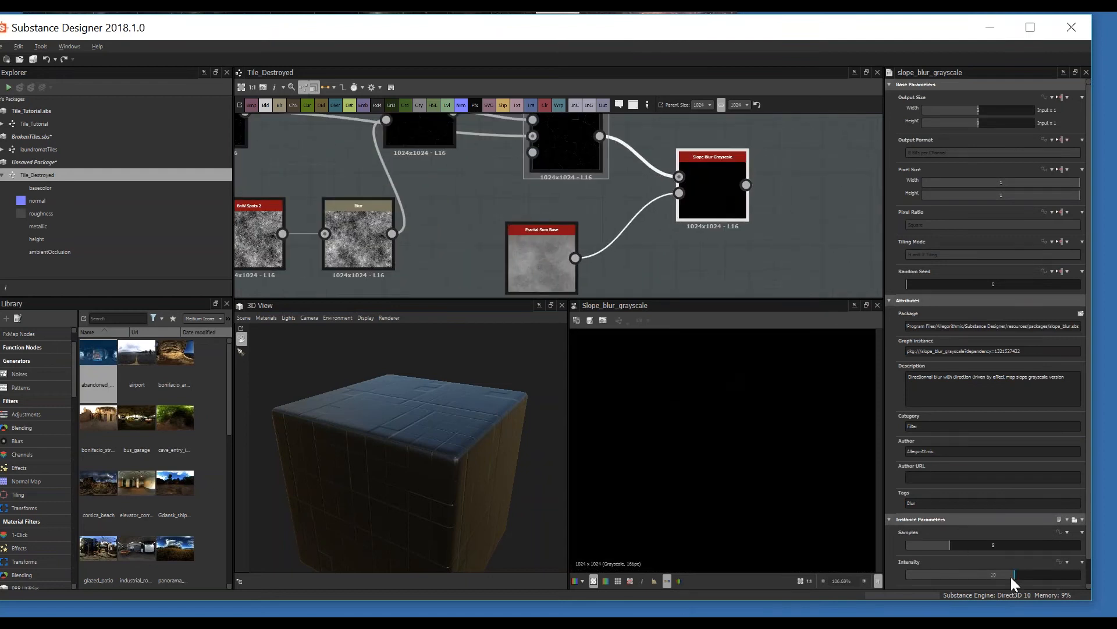
pyautogui.moveTo(1007, 570); pyautogui.dragTo(909, 567)
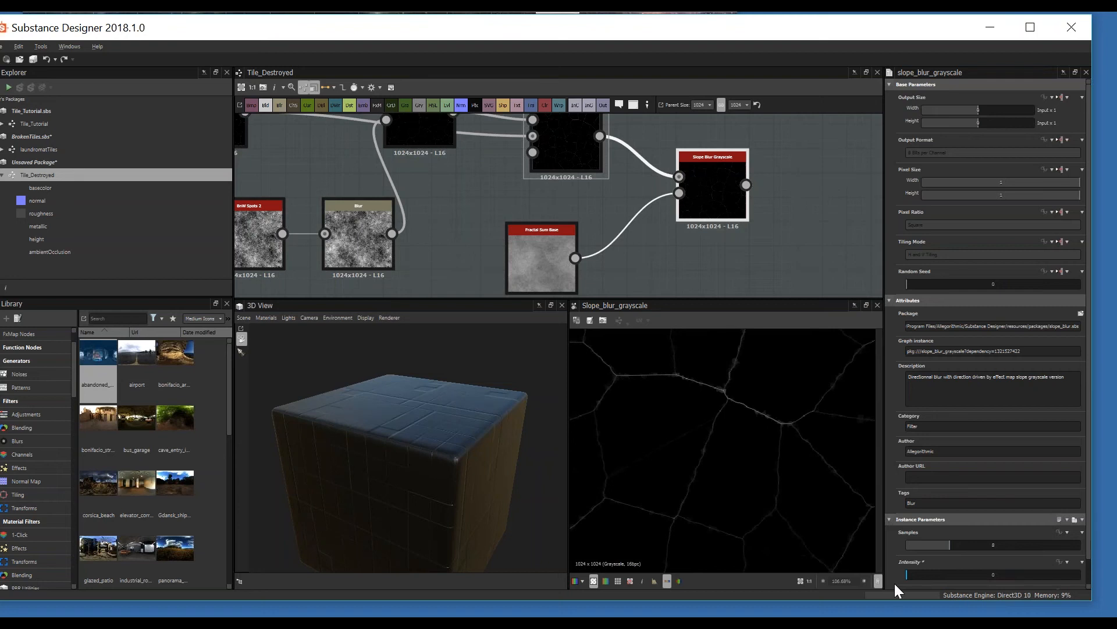
pyautogui.moveTo(903, 585); pyautogui.dragTo(908, 583)
pyautogui.moveTo(952, 547); pyautogui.dragTo(1080, 547)
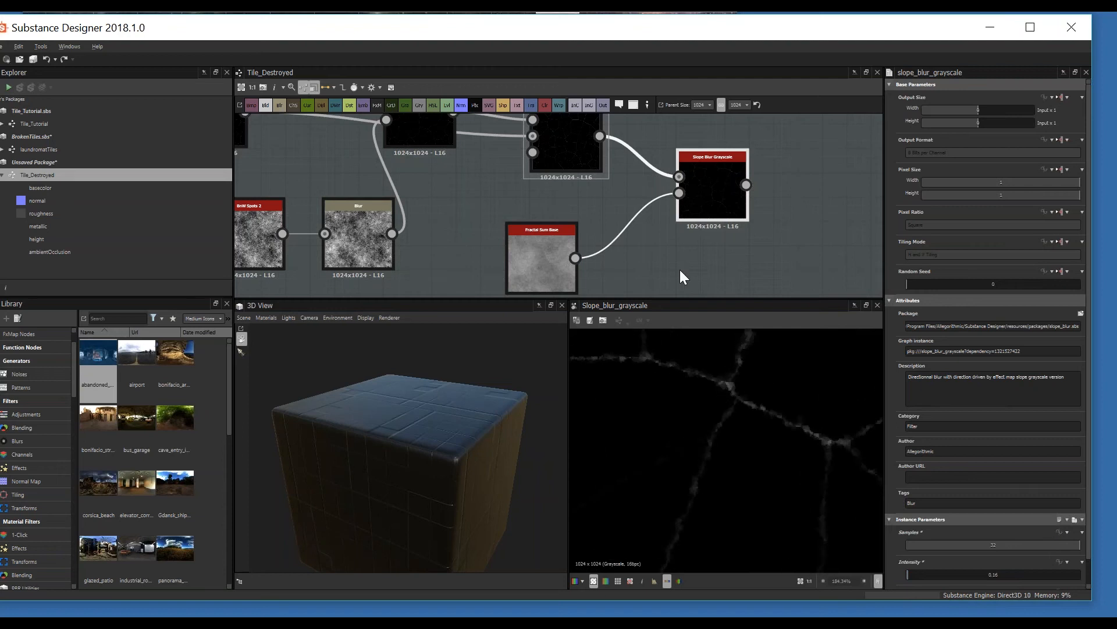
# - Compare the Blend node's crack pattern with the new Slope Blur Grayscale output in the 2D preview
pyautogui.doubleClick(580, 151)
pyautogui.doubleClick(715, 204)
pyautogui.doubleClick(561, 157)
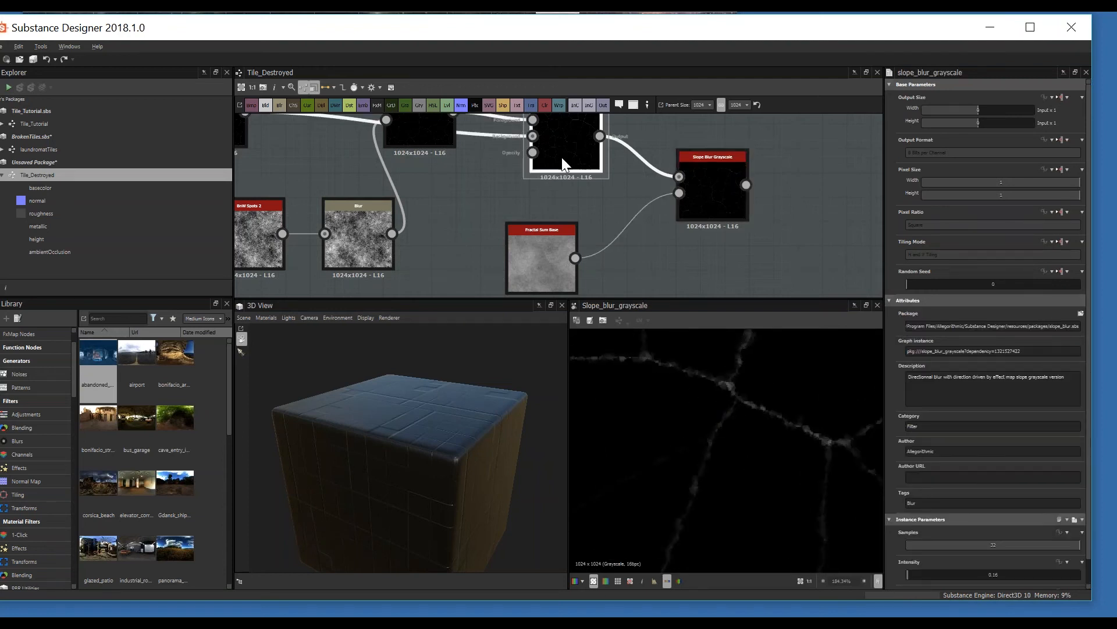
pyautogui.doubleClick(697, 193)
pyautogui.scroll(-5, 774, 424)
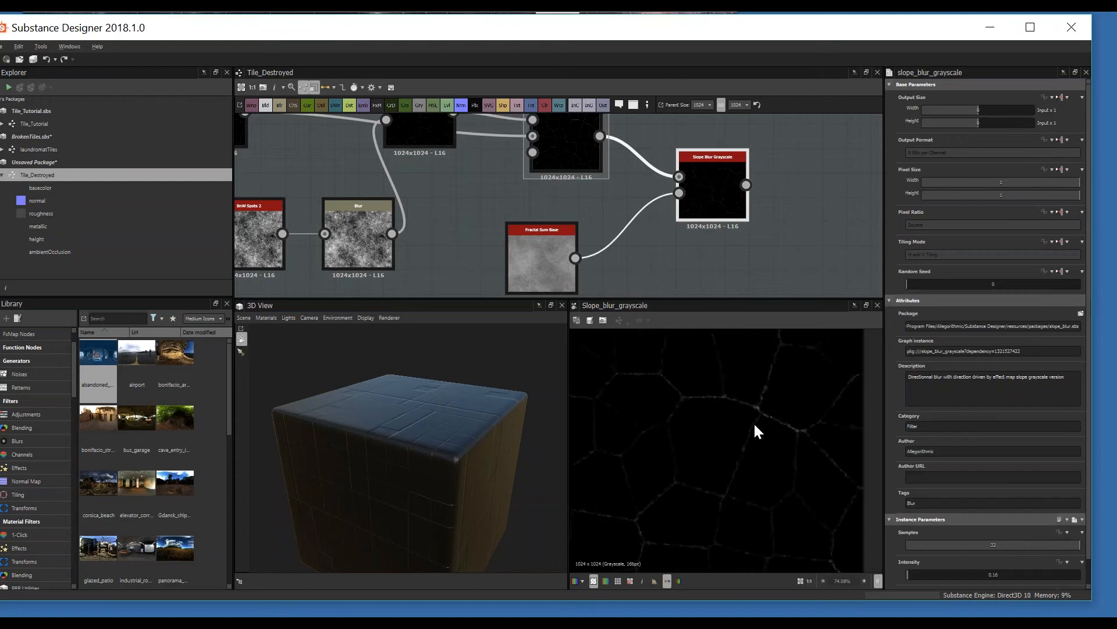
pyautogui.scroll(4, 677, 457)
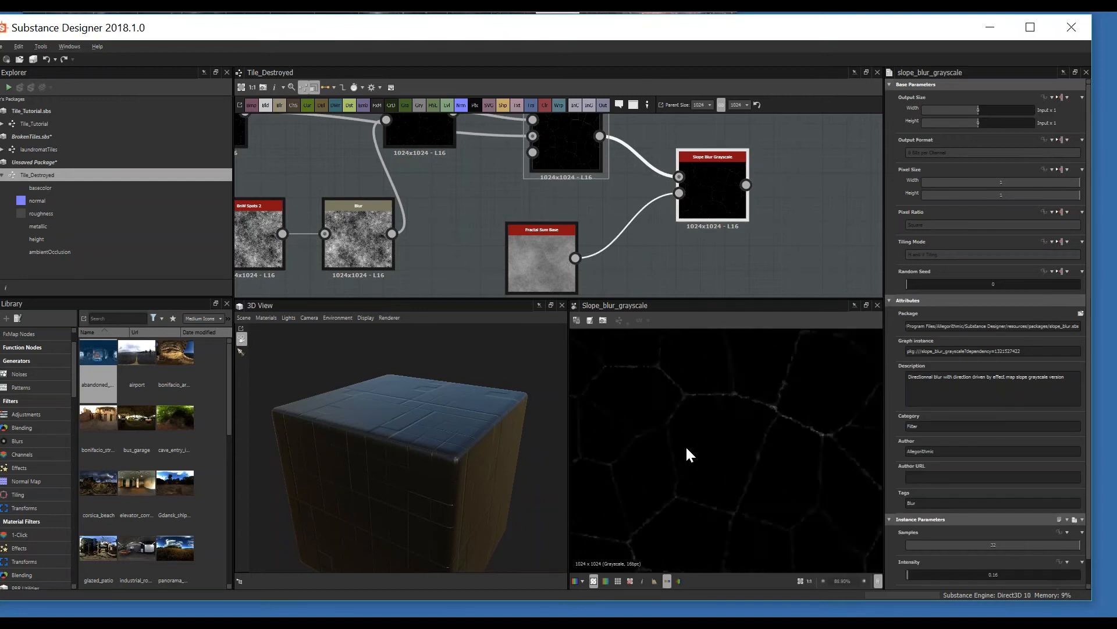
pyautogui.scroll(-4, 766, 282)
# - Add another Blend node and feed it with the last Slope Blur Grayscale output and the previous Blend output
pyautogui.scroll(-3, 769, 443)
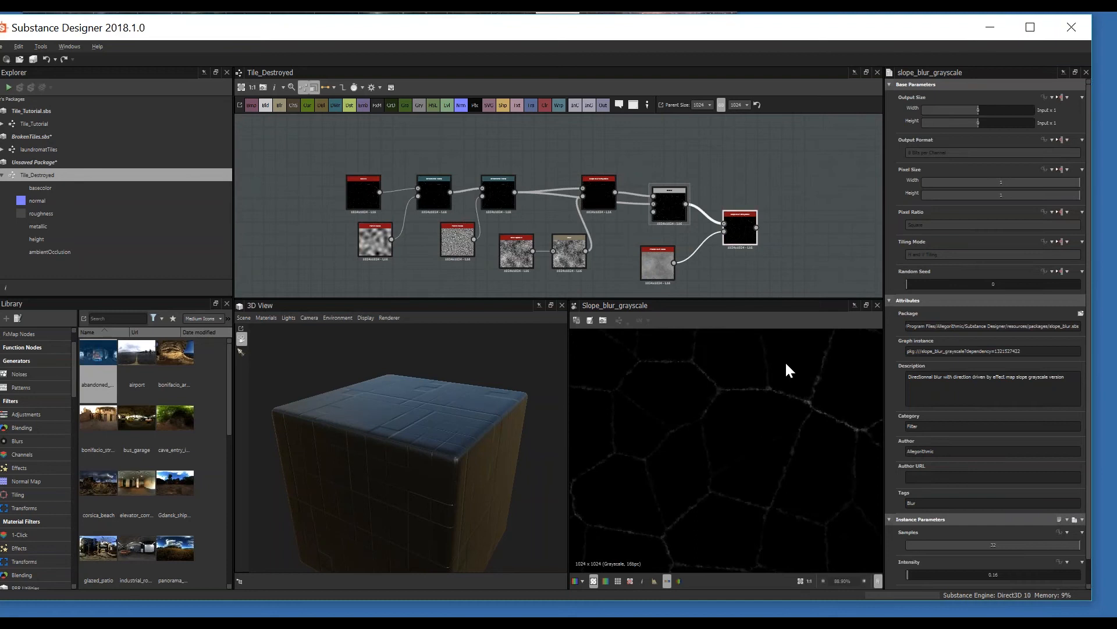
pyautogui.press('space')
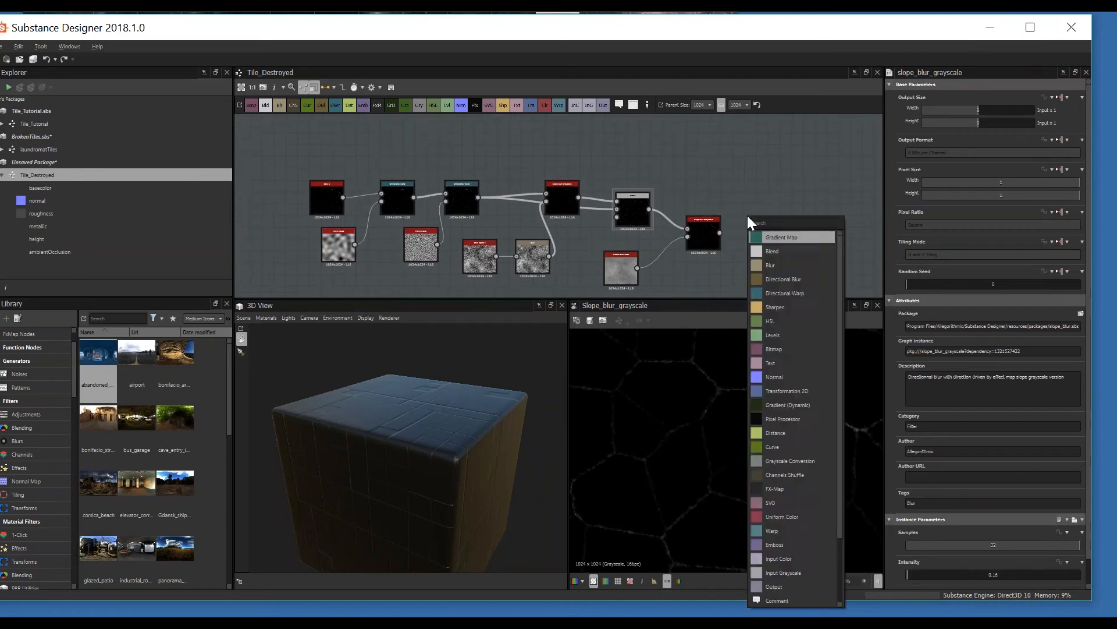
pyautogui.write('b')
pyautogui.click(773, 235)
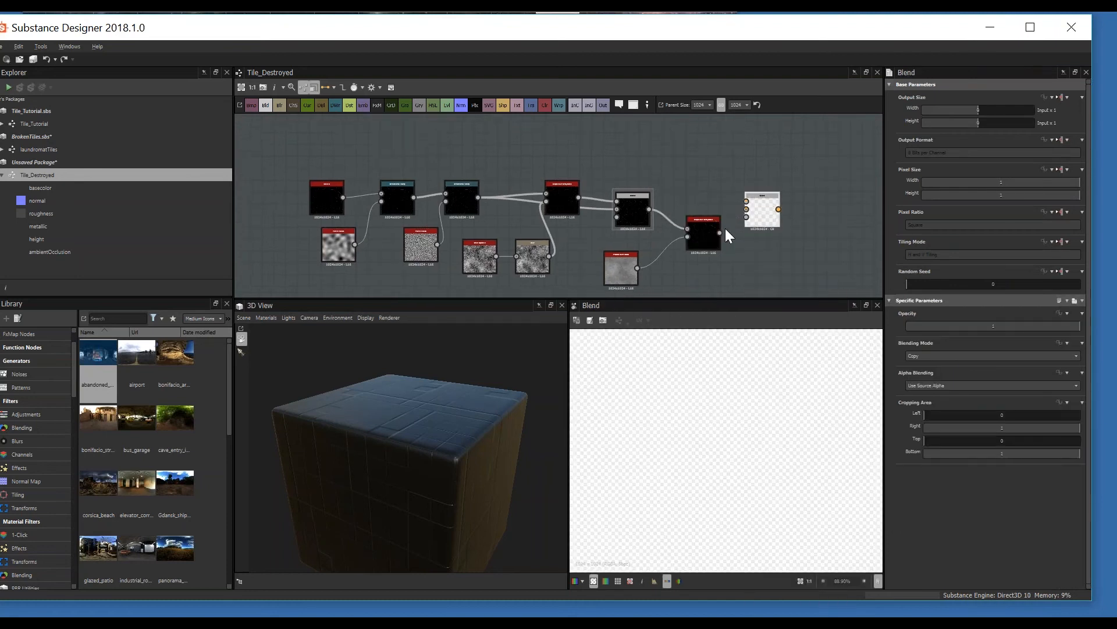
pyautogui.moveTo(649, 209); pyautogui.dragTo(747, 208)
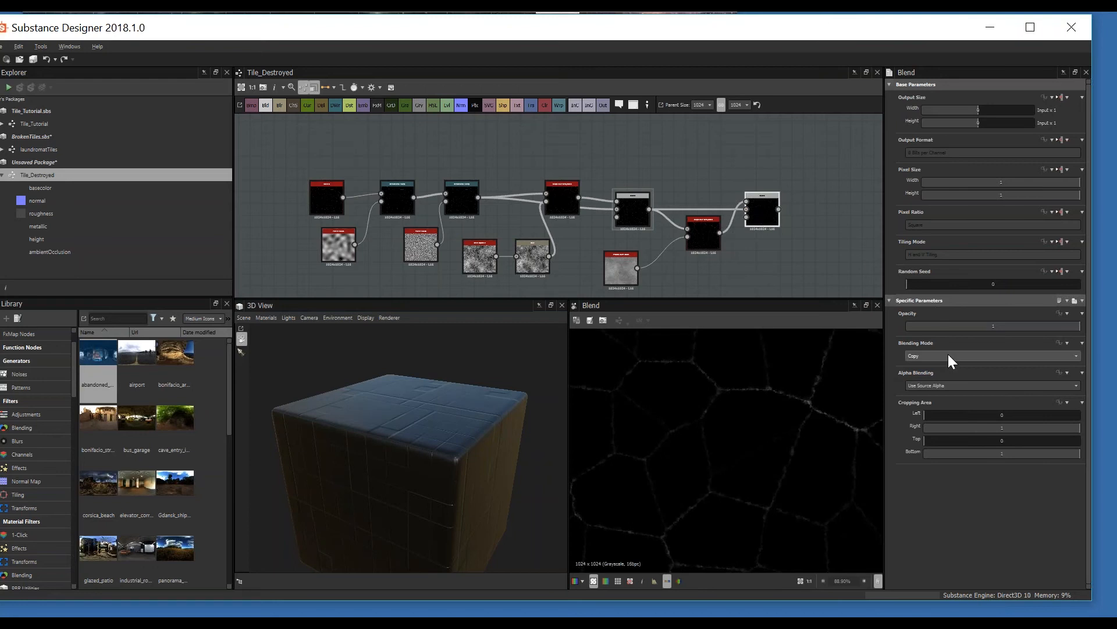
# - Set the new Blend node's blending mode to Add (Linear Dodge) and its opacity to 0.62
pyautogui.scroll(-2, 948, 354)
pyautogui.scroll(1, 948, 354)
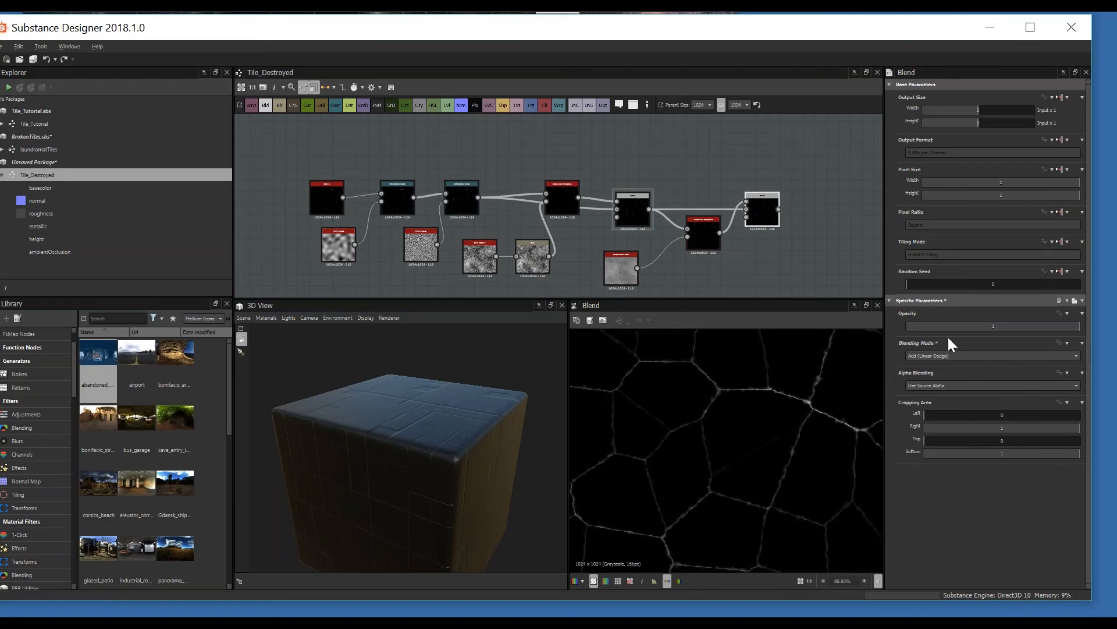
pyautogui.moveTo(947, 327); pyautogui.dragTo(1024, 341)
# - Add a Directional Warp node beyond the final Blend node of the crack chain
pyautogui.scroll(-4, 686, 250)
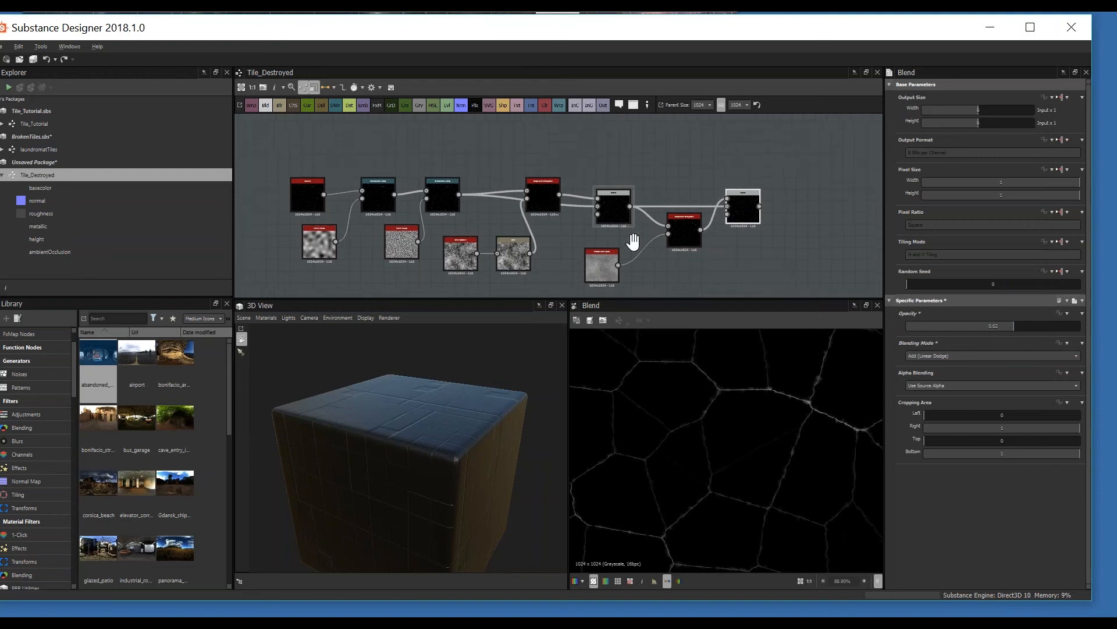
pyautogui.press('space')
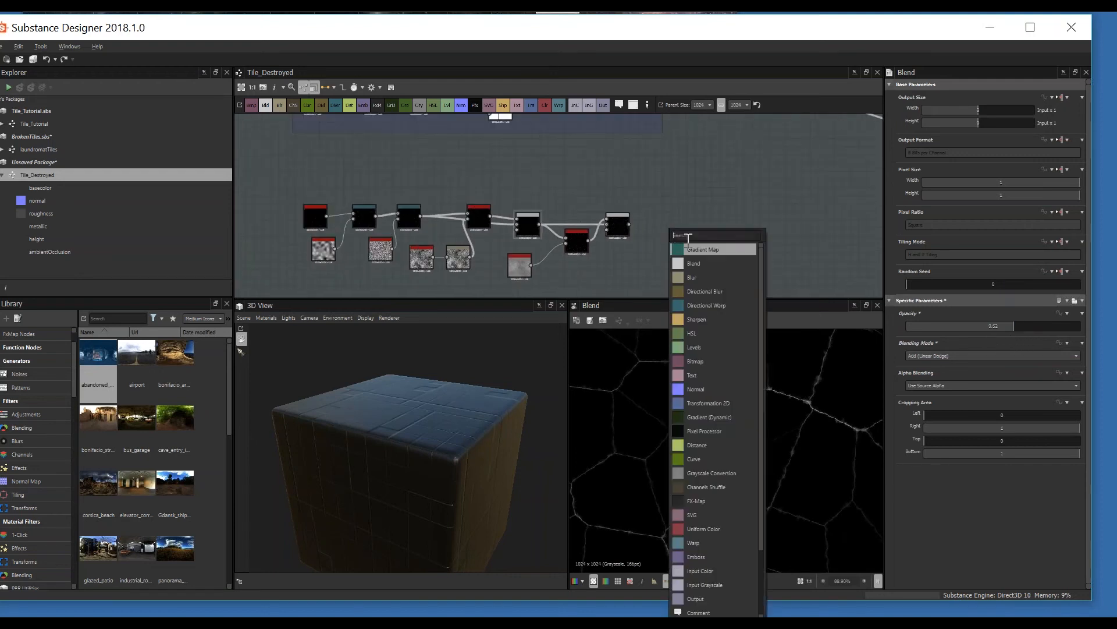
pyautogui.click(717, 304)
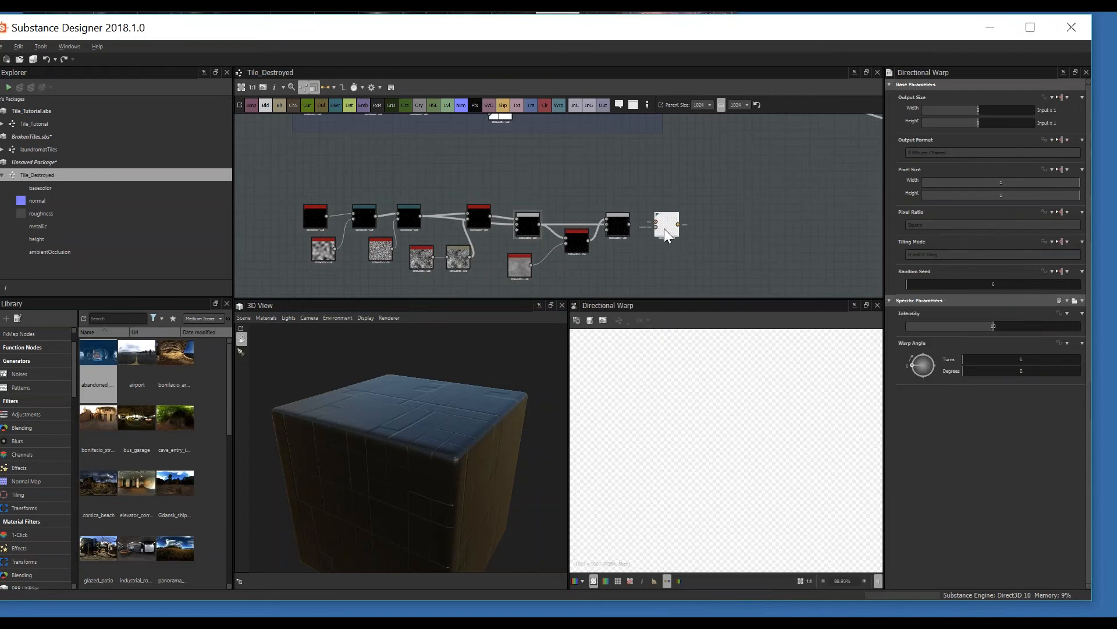
pyautogui.scroll(-1, 644, 198)
pyautogui.scroll(5, 626, 228)
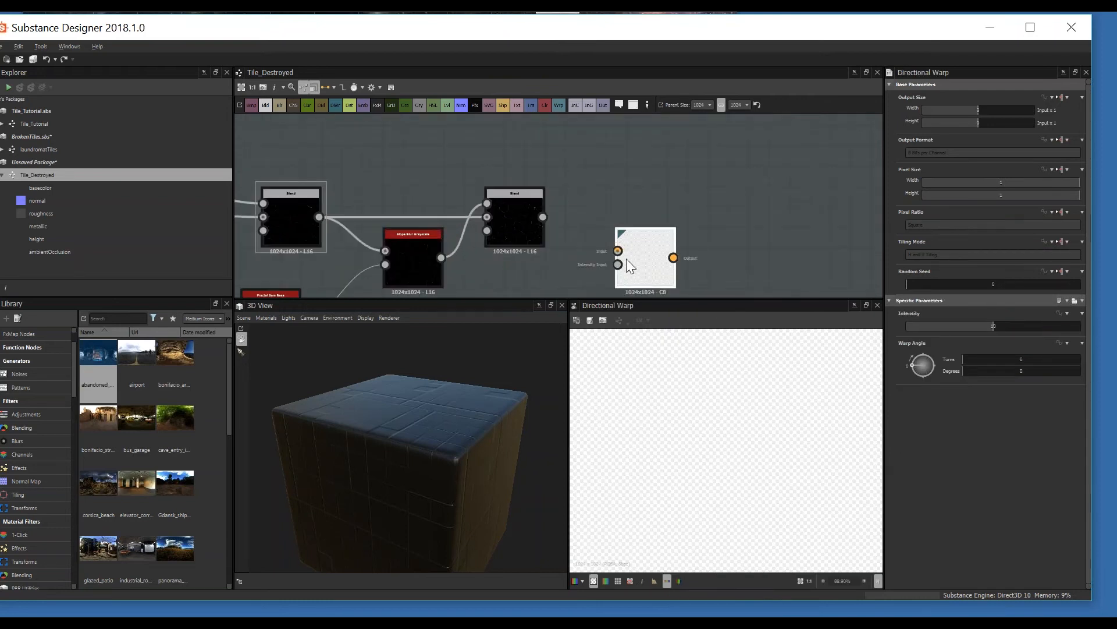
pyautogui.scroll(-4, 602, 248)
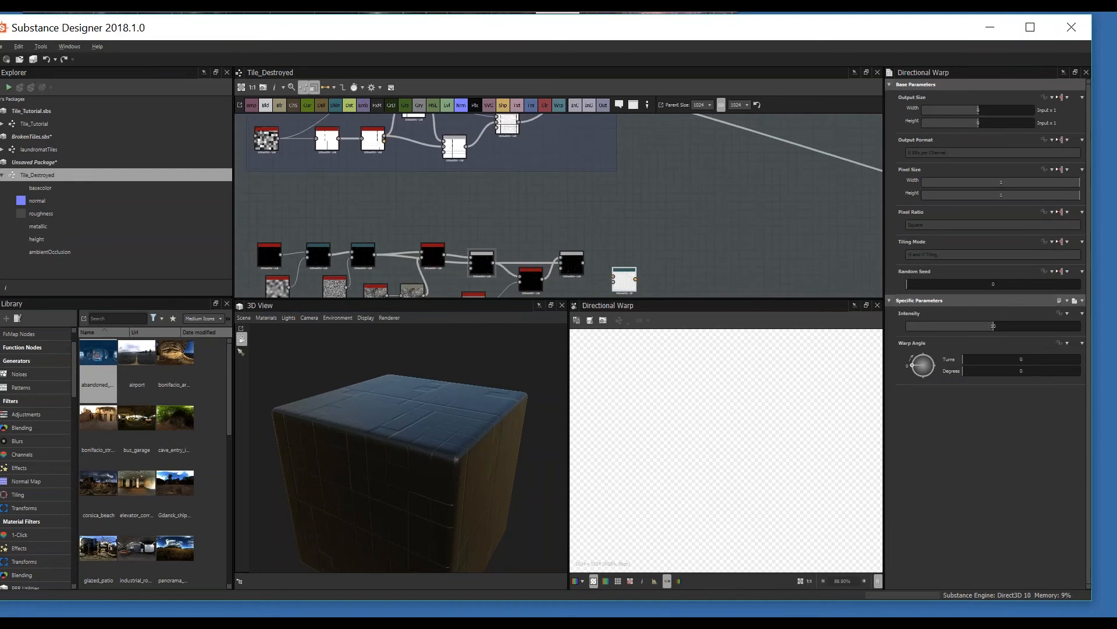
pyautogui.moveTo(387, 188); pyautogui.dragTo(581, 270, button='middle')
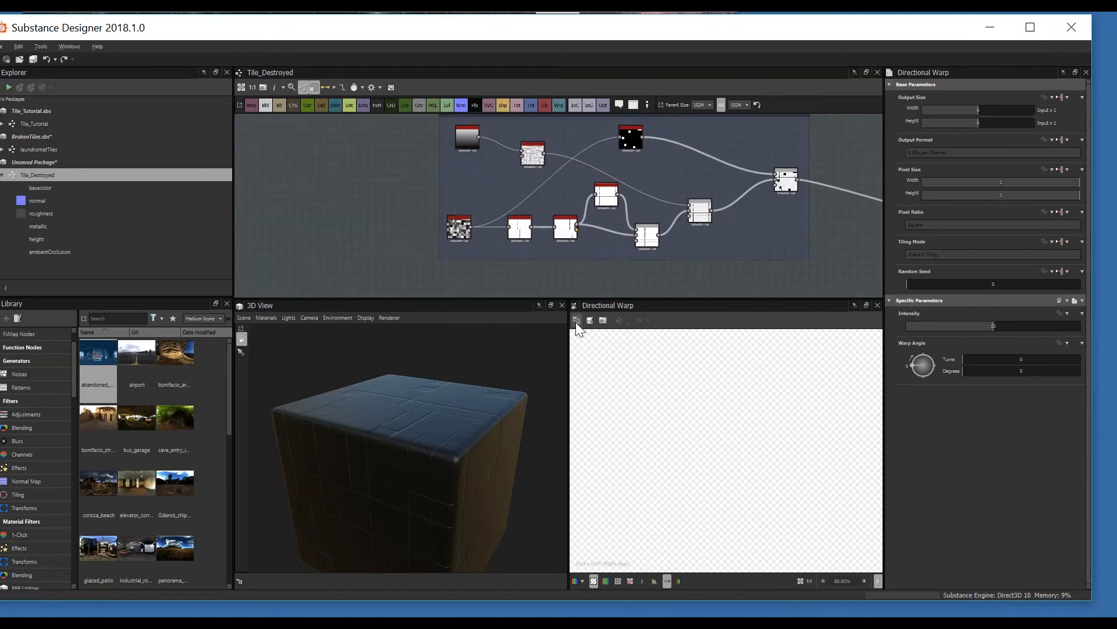
# - Switch to the web browser and examine the broken tile reference photos for crack shapes
pyautogui.hotkey('alt', 'Tab')
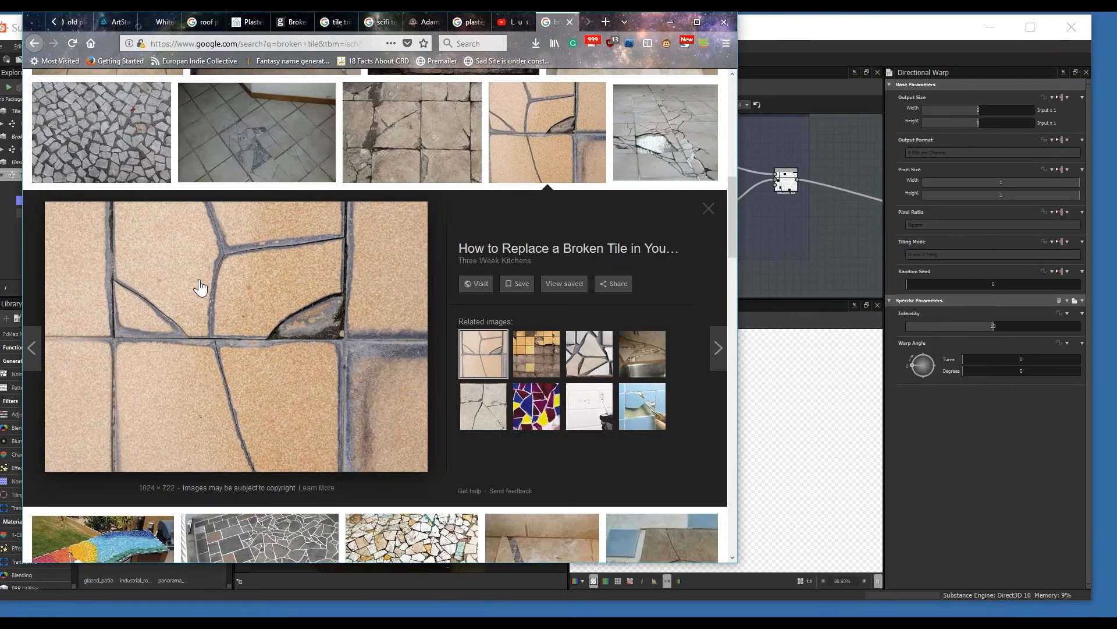
pyautogui.scroll(-3, 200, 287)
pyautogui.scroll(4, 225, 180)
pyautogui.click(383, 205)
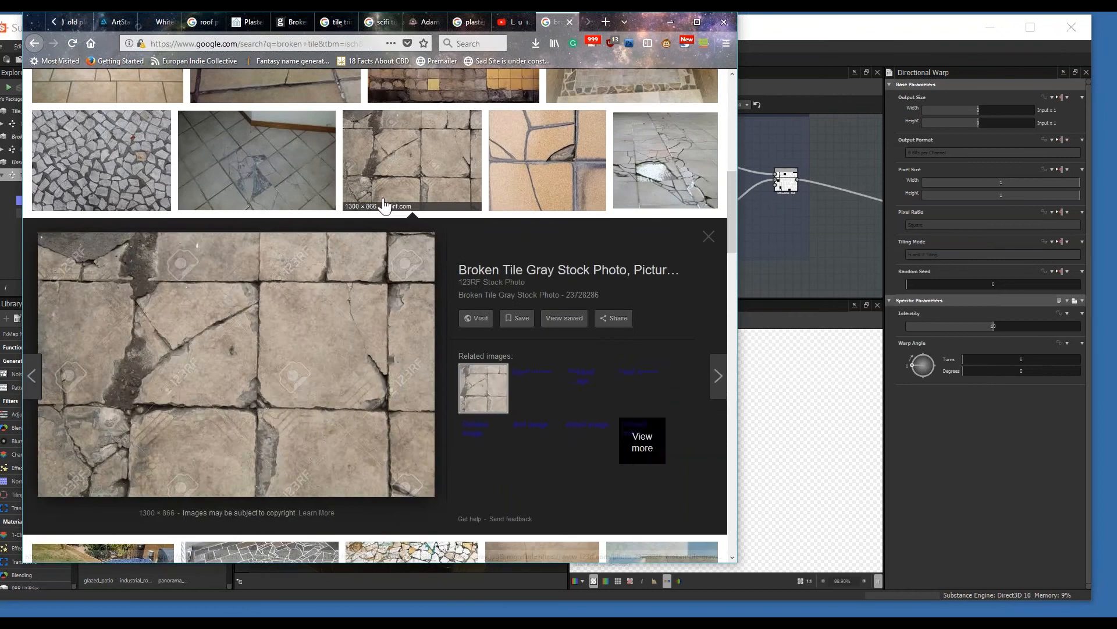
pyautogui.click(249, 145)
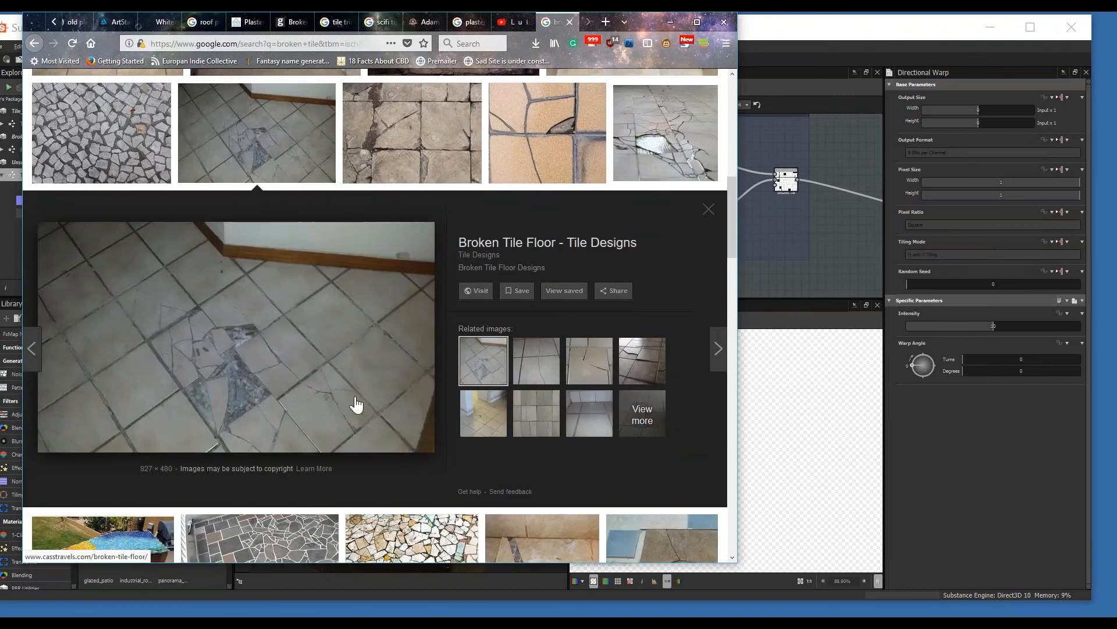
# - Compare several close-up photos of cracked floor tiles in the broken tile image results
pyautogui.click(592, 381)
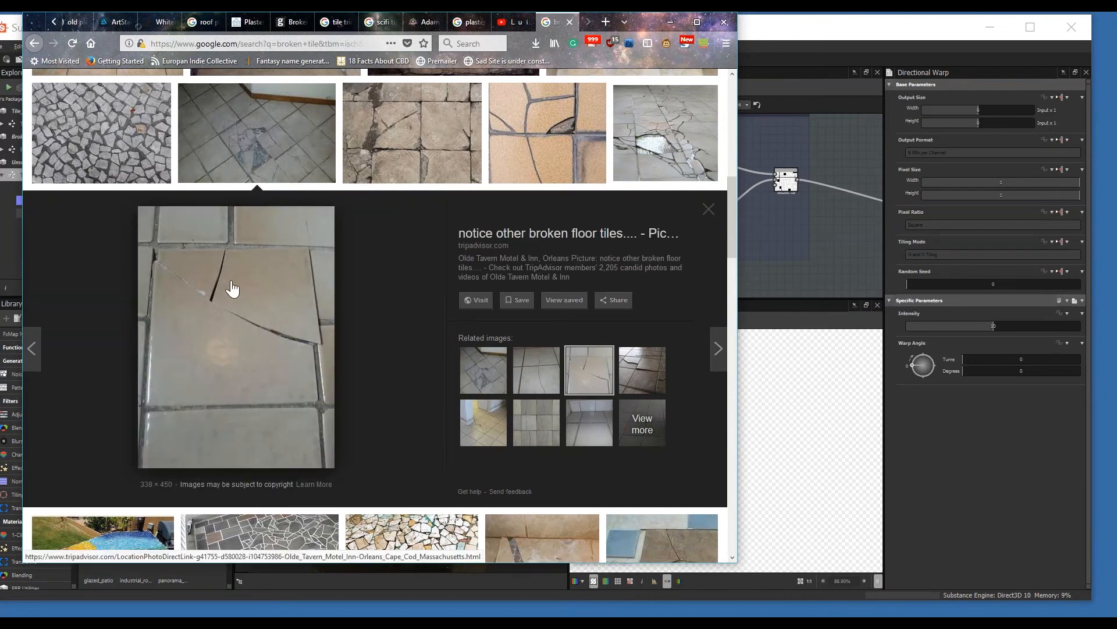
pyautogui.click(538, 378)
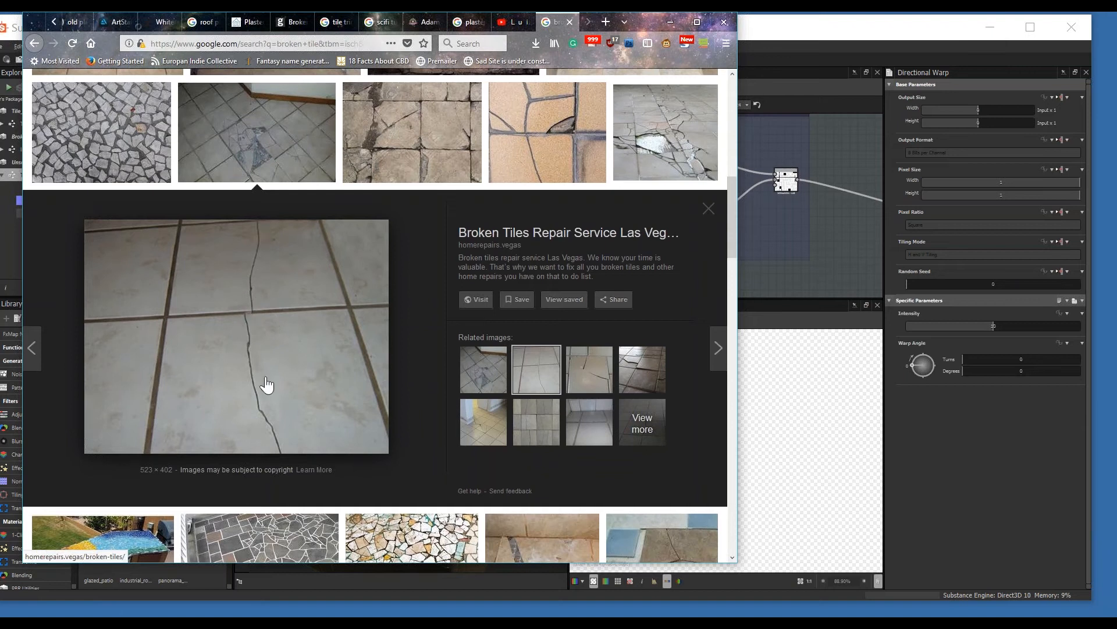
pyautogui.scroll(-3, 266, 386)
pyautogui.scroll(3, 256, 349)
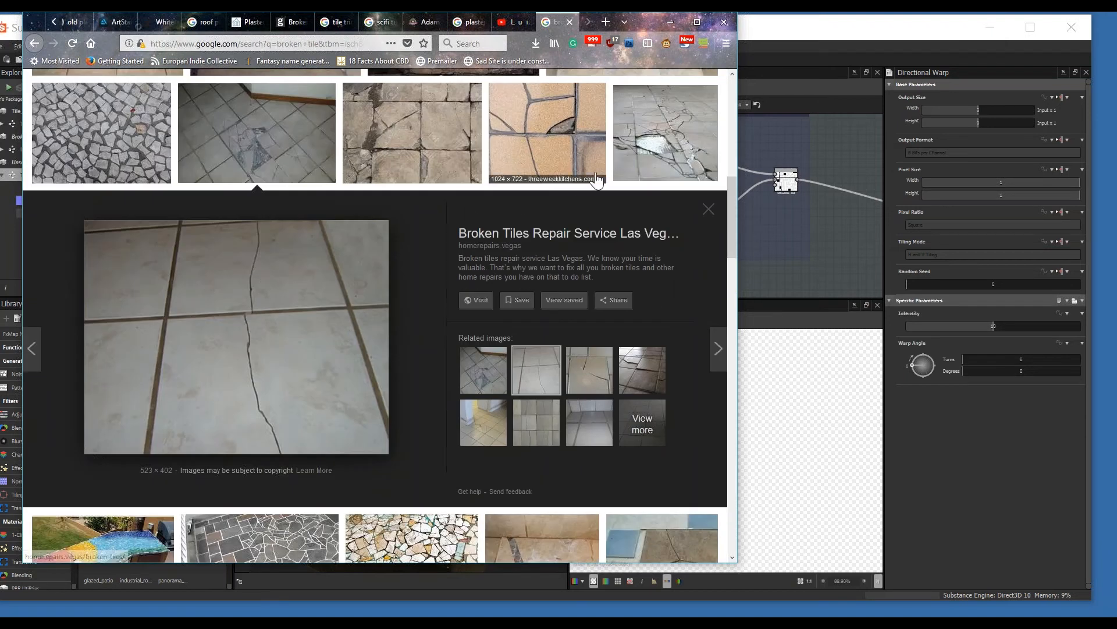
pyautogui.click(662, 165)
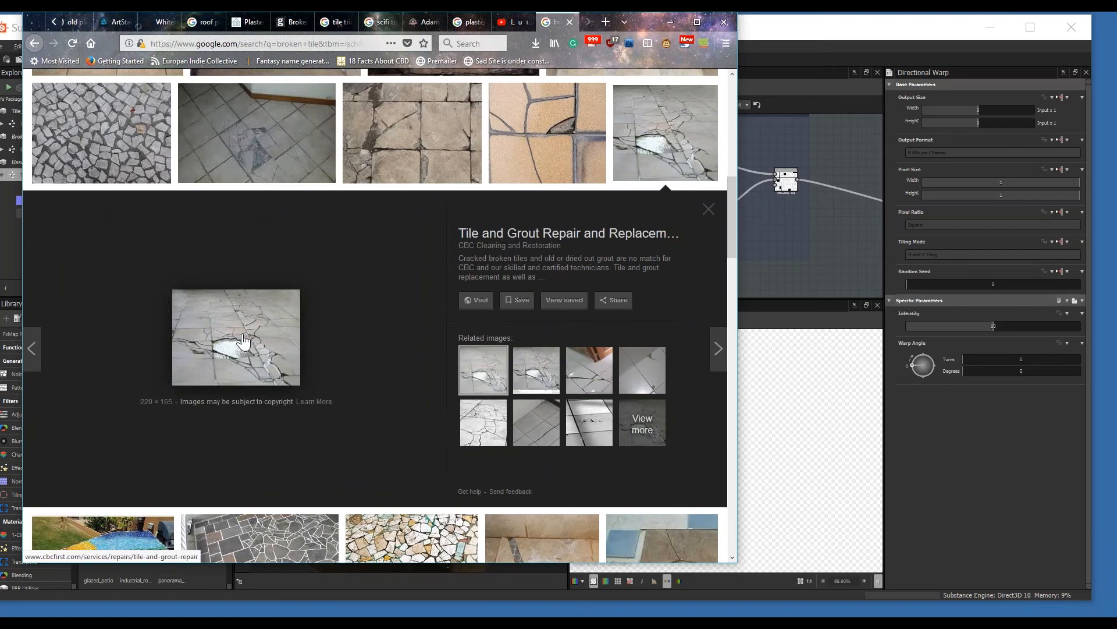
# - Switch back to Substance Designer and examine the crack pattern of the last Blend node up close
pyautogui.hotkey('alt', 'Tab')
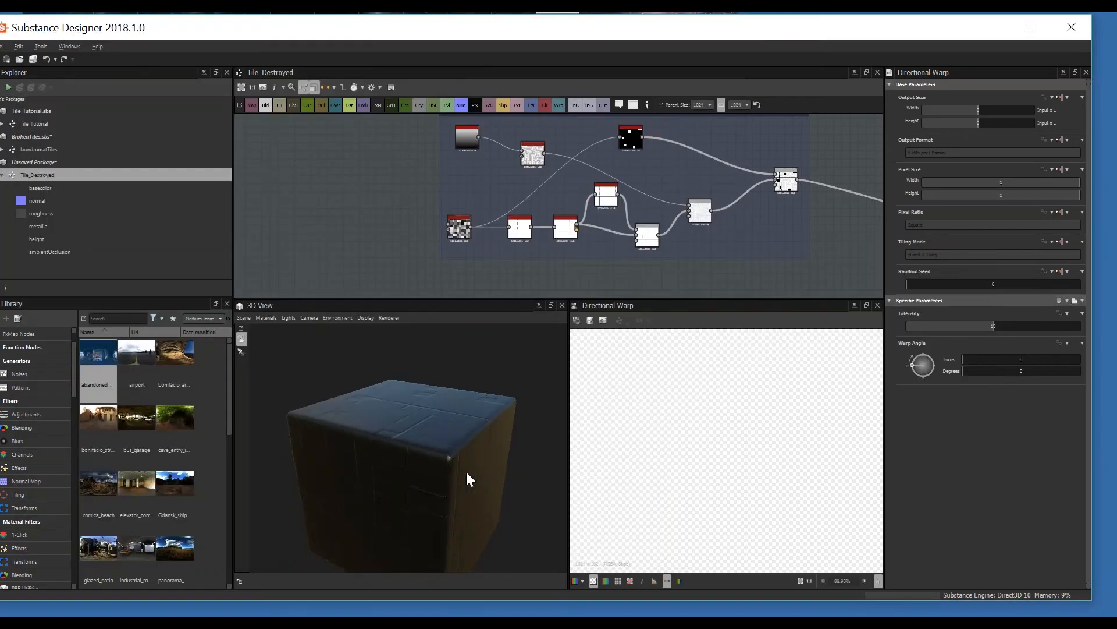
pyautogui.scroll(3, 470, 478)
pyautogui.moveTo(692, 171); pyautogui.dragTo(585, 130, button='middle')
pyautogui.scroll(-3, 585, 130)
pyautogui.moveTo(607, 170); pyautogui.dragTo(589, 133, button='middle')
pyautogui.click(617, 201)
pyautogui.scroll(-8, 781, 428)
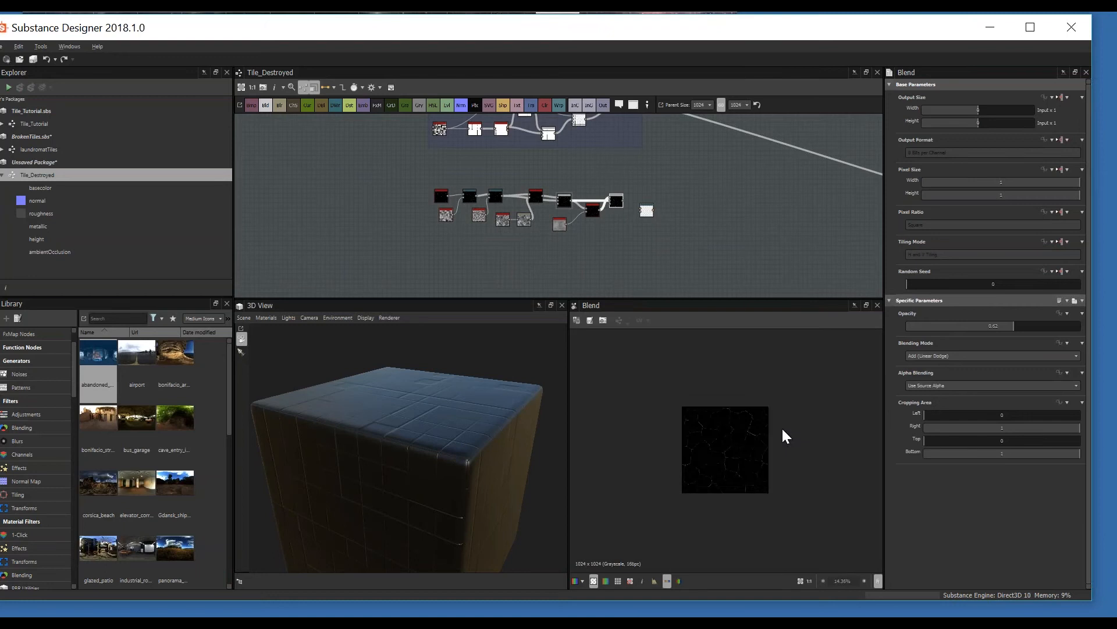
pyautogui.scroll(4, 735, 466)
pyautogui.scroll(3, 698, 434)
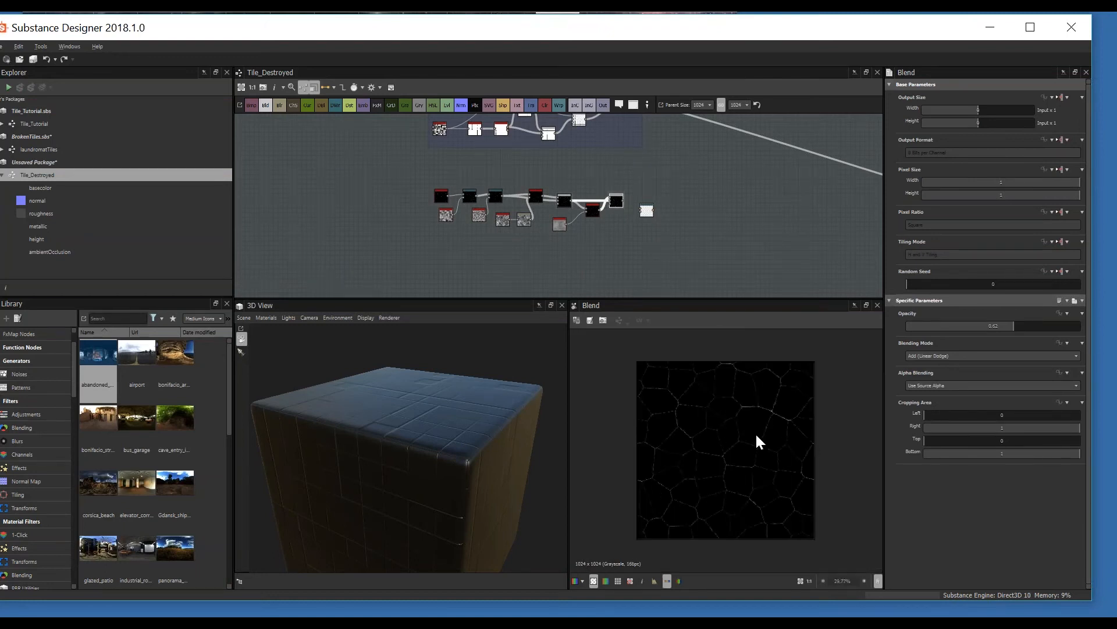
pyautogui.moveTo(755, 437); pyautogui.dragTo(730, 404, button='middle')
pyautogui.scroll(5, 645, 212)
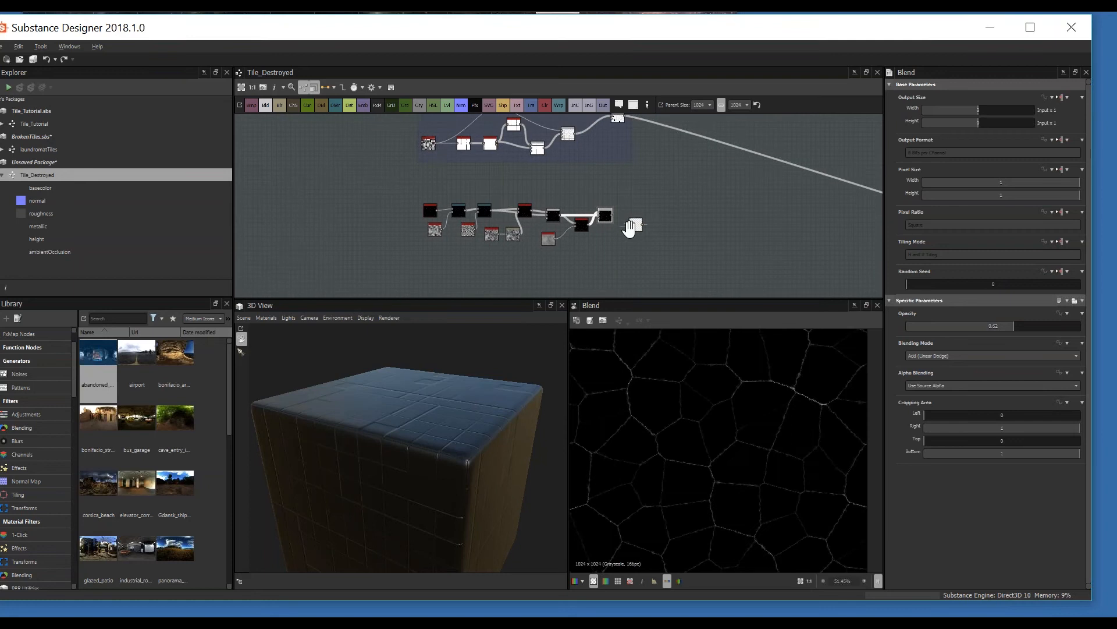
# - Connect the final Blend node to the Directional Warp's main input and the Base Tile's patterned Tile Generator to its intensity input
pyautogui.moveTo(651, 215); pyautogui.dragTo(658, 204)
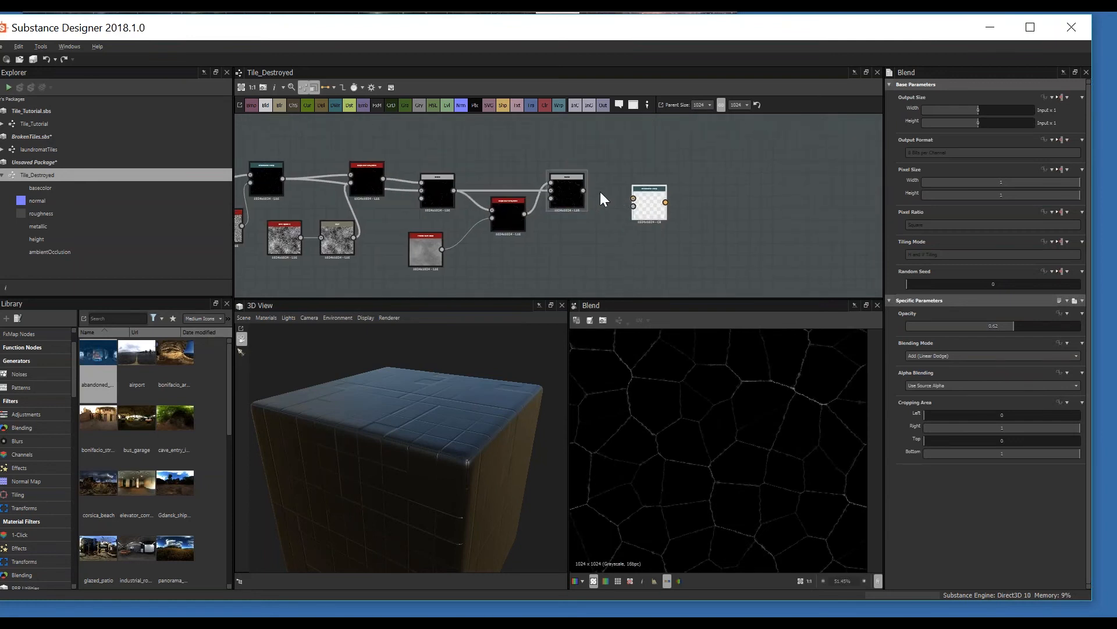
pyautogui.moveTo(584, 190); pyautogui.dragTo(648, 189)
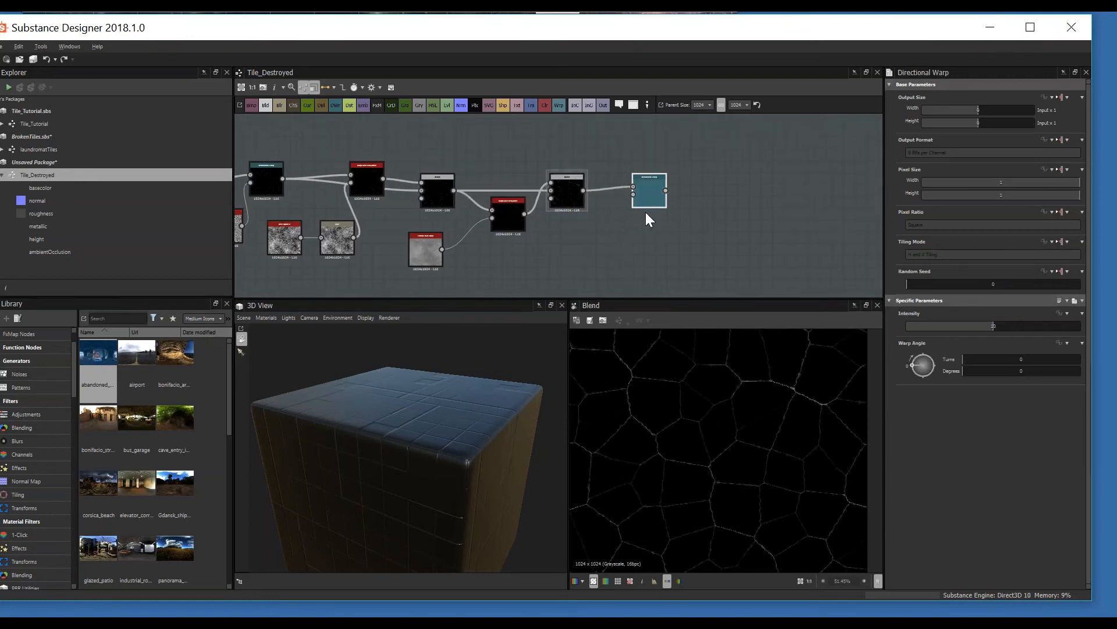
pyautogui.scroll(-2, 742, 402)
pyautogui.scroll(-1, 742, 405)
pyautogui.moveTo(638, 213); pyautogui.dragTo(643, 234, button='middle')
pyautogui.scroll(1, 611, 204)
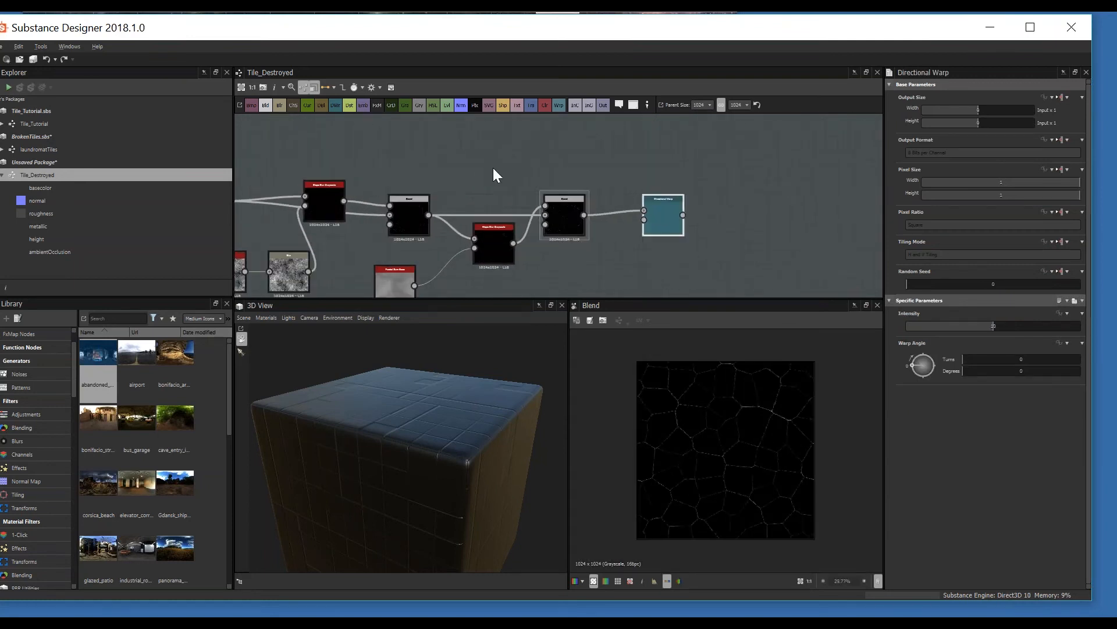
pyautogui.moveTo(359, 125); pyautogui.dragTo(563, 230, button='middle')
pyautogui.scroll(-2, 474, 207)
pyautogui.scroll(2, 466, 175)
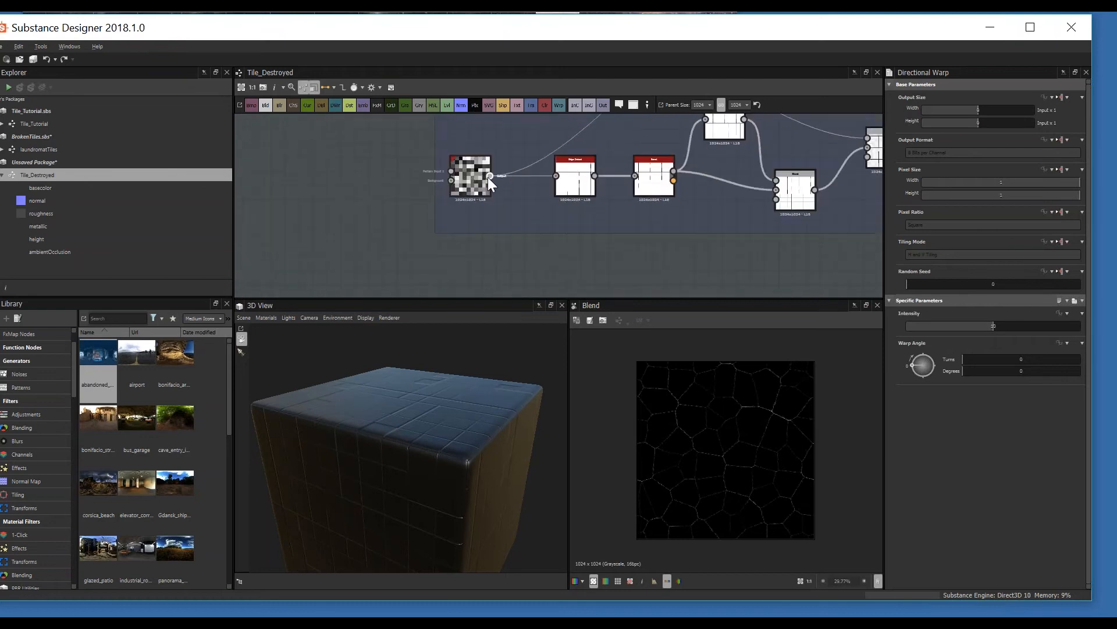
pyautogui.moveTo(490, 176)
pyautogui.mouseDown()
pyautogui.moveTo(547, 153)
pyautogui.moveTo(492, 195)
pyautogui.mouseUp()
pyautogui.moveTo(569, 238); pyautogui.dragTo(512, 146, button='middle')
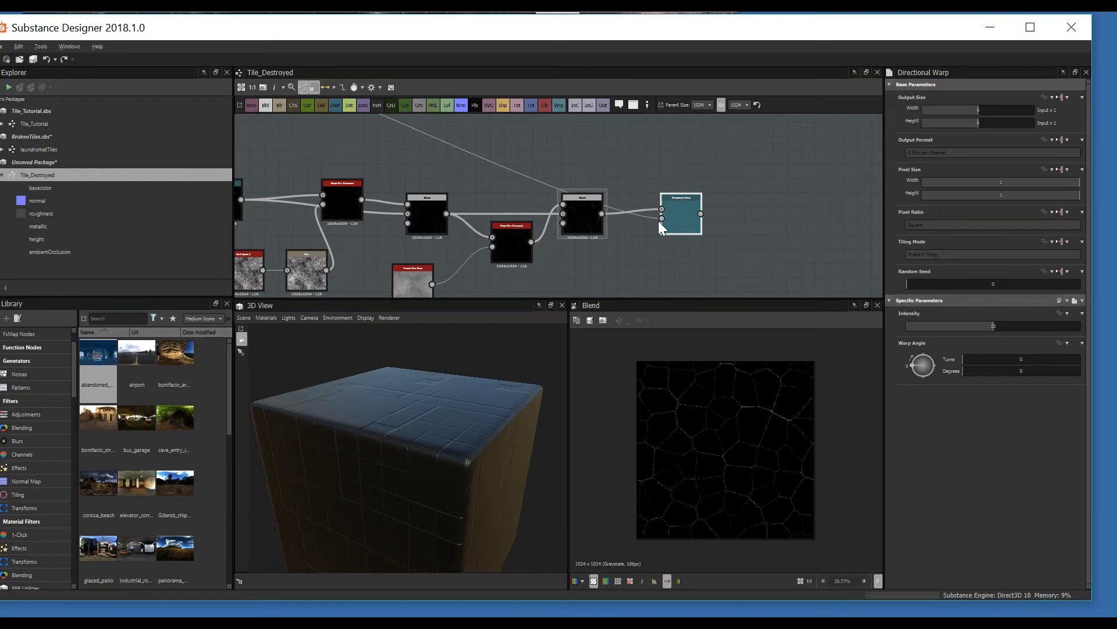
# - Preview the Directional Warp node's output and set its Intensity to 1024
pyautogui.doubleClick(680, 216)
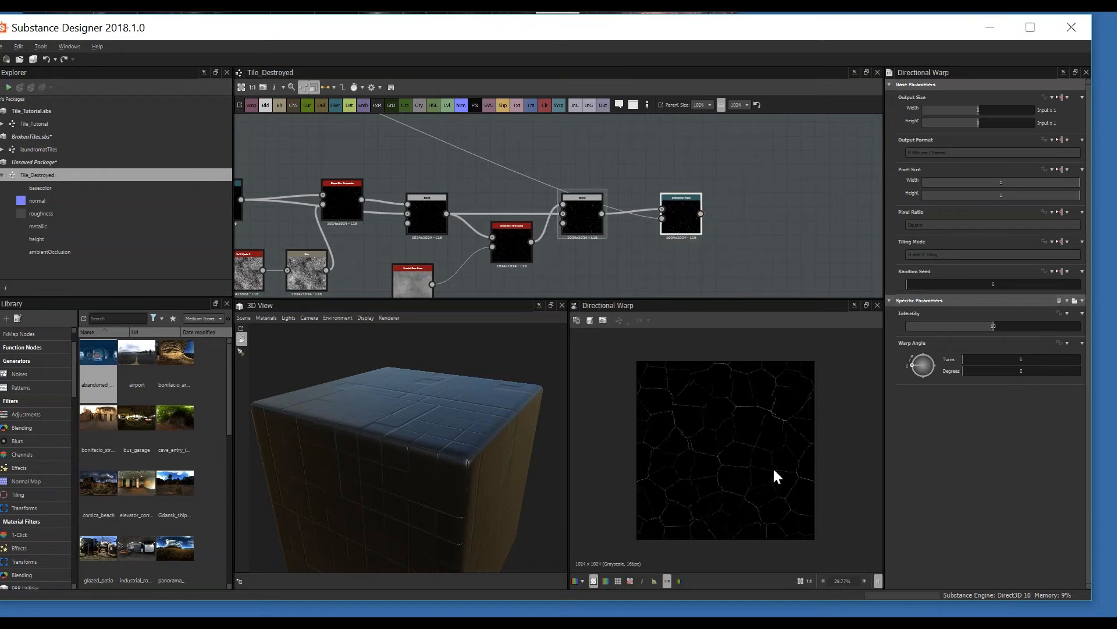
pyautogui.scroll(3, 757, 294)
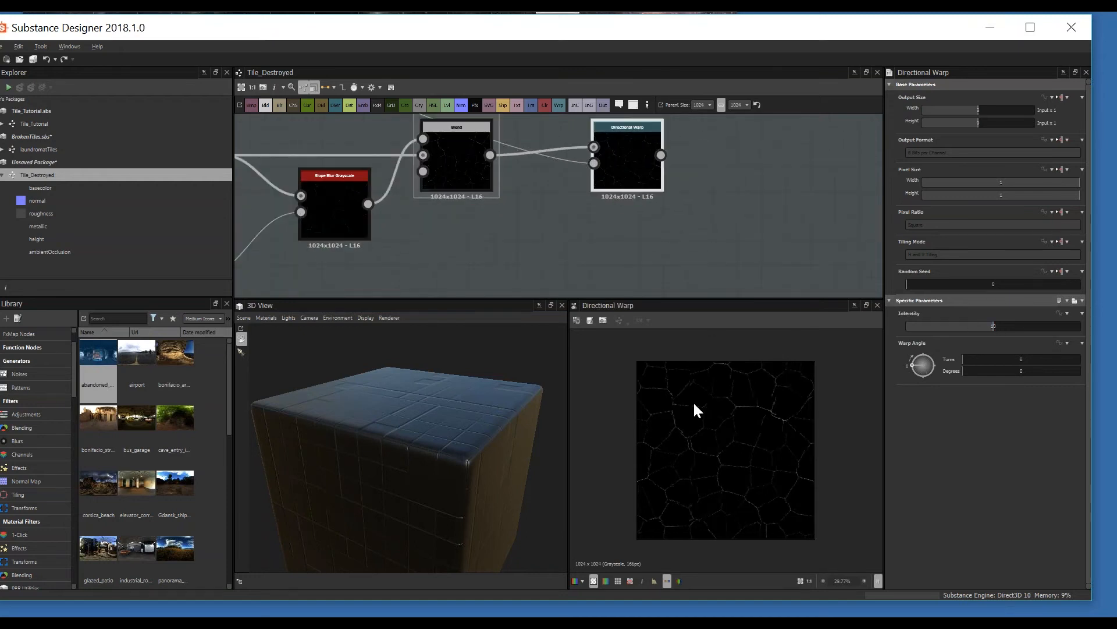
pyautogui.scroll(2, 702, 417)
pyautogui.scroll(1, 704, 440)
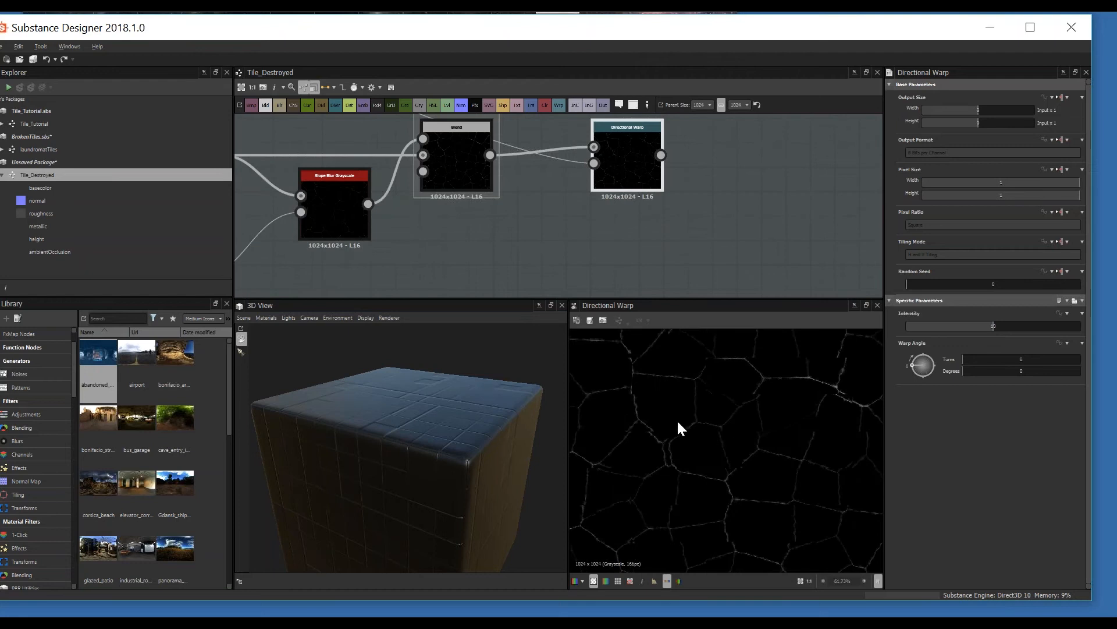
pyautogui.scroll(1, 676, 417)
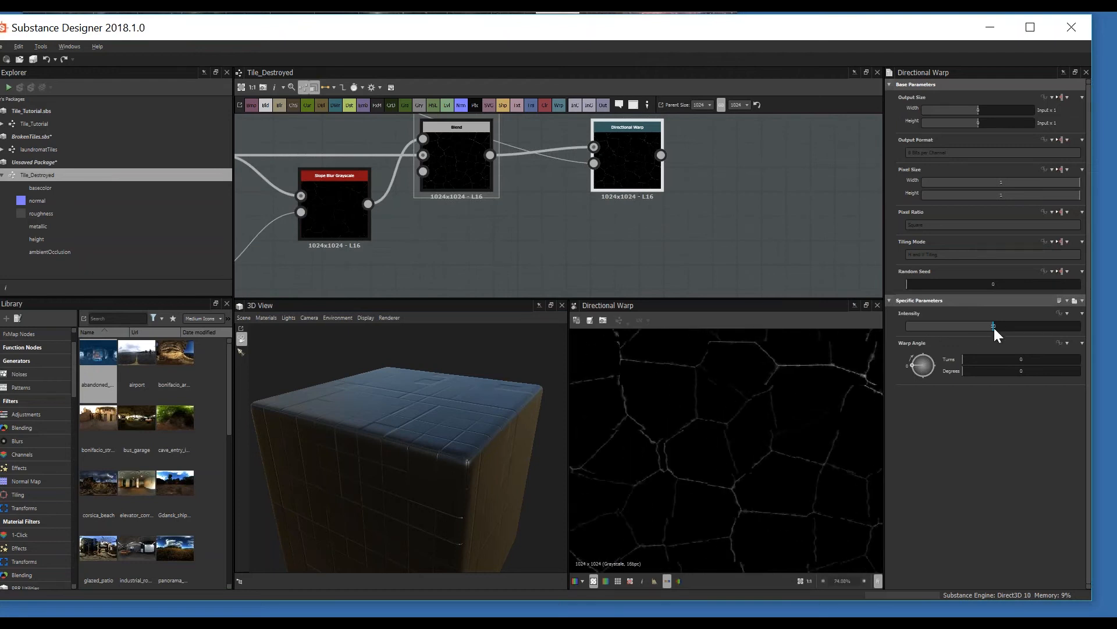
pyautogui.write('4')
pyautogui.press('Return')
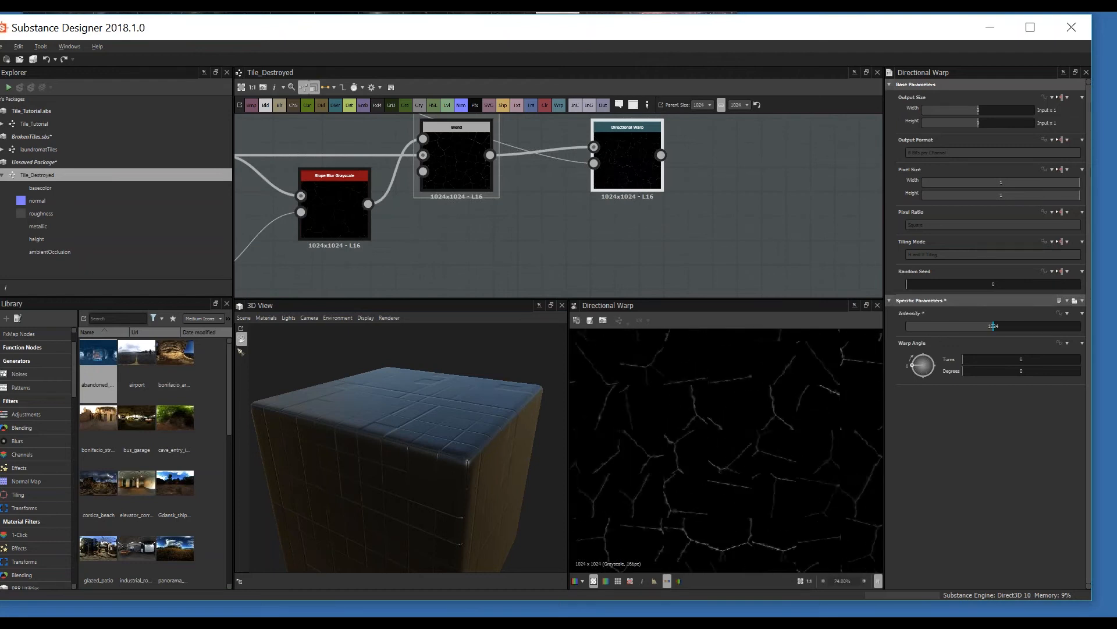
# - Examine how the Directional Warp breaks up the crack lines across the whole pattern
pyautogui.scroll(-5, 762, 413)
pyautogui.scroll(4, 689, 417)
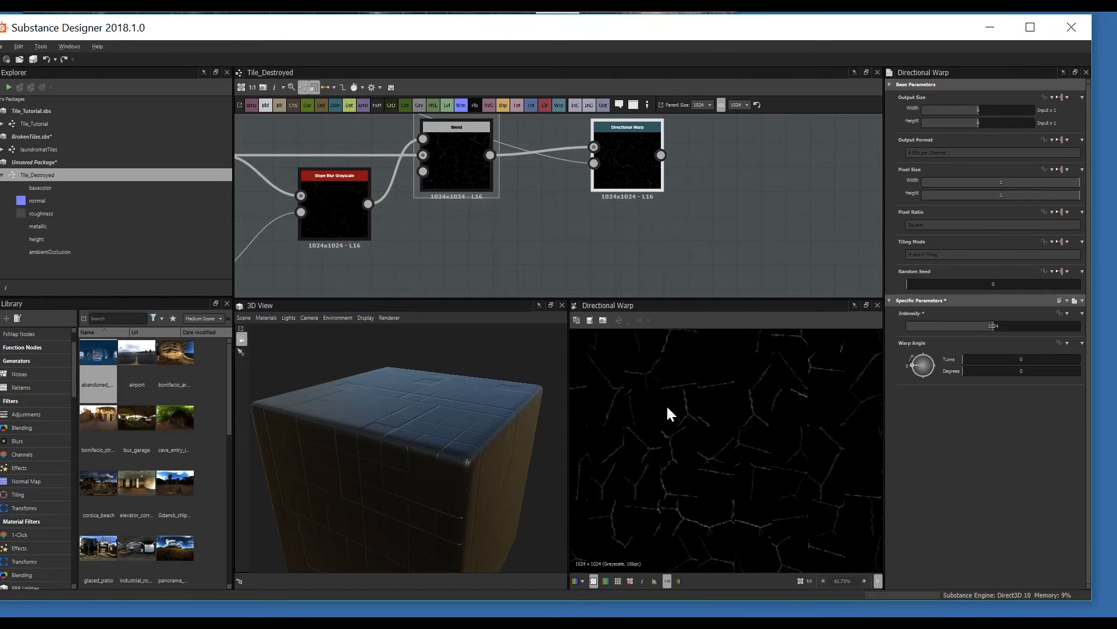
pyautogui.scroll(-2, 769, 460)
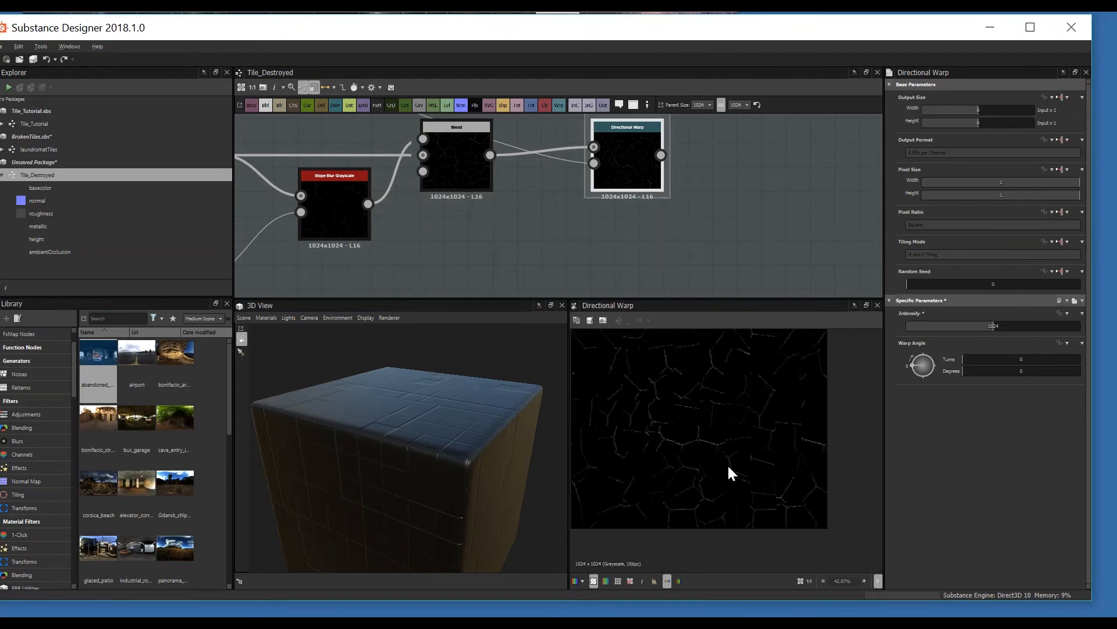
pyautogui.scroll(2, 739, 466)
pyautogui.moveTo(660, 434); pyautogui.dragTo(703, 436, button='middle')
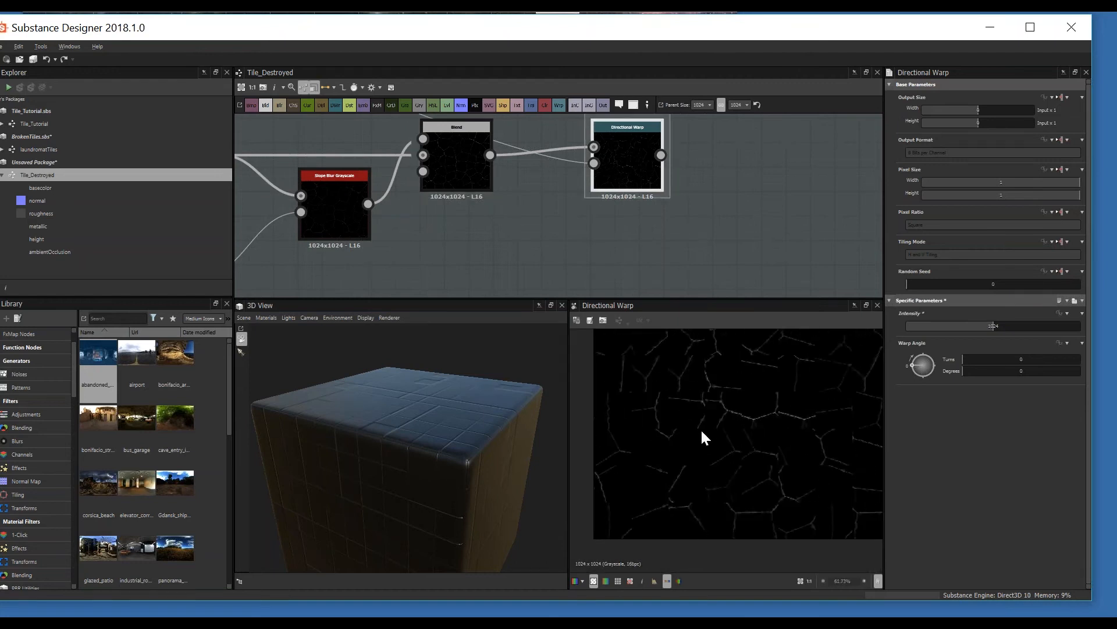
pyautogui.moveTo(747, 495); pyautogui.dragTo(637, 406, button='middle')
pyautogui.scroll(-2, 732, 479)
pyautogui.press('f')
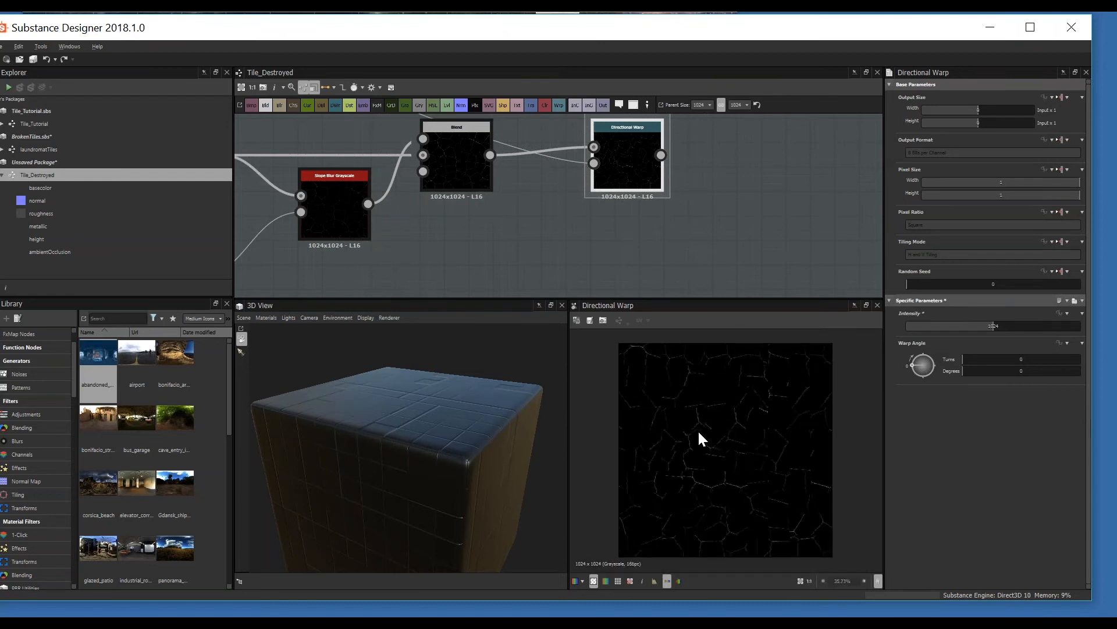
# - Set the X Amount and Y Amount of the Tile Generator that drives the Directional Warp to 5
pyautogui.scroll(-5, 617, 186)
pyautogui.moveTo(523, 187); pyautogui.dragTo(602, 193, button='middle')
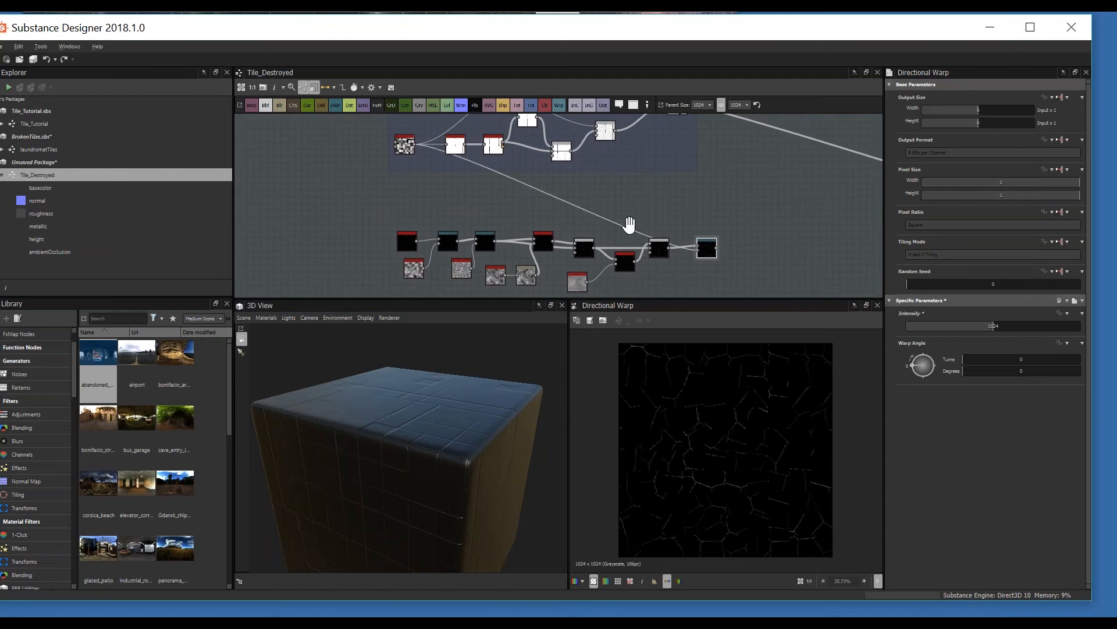
pyautogui.doubleClick(404, 134)
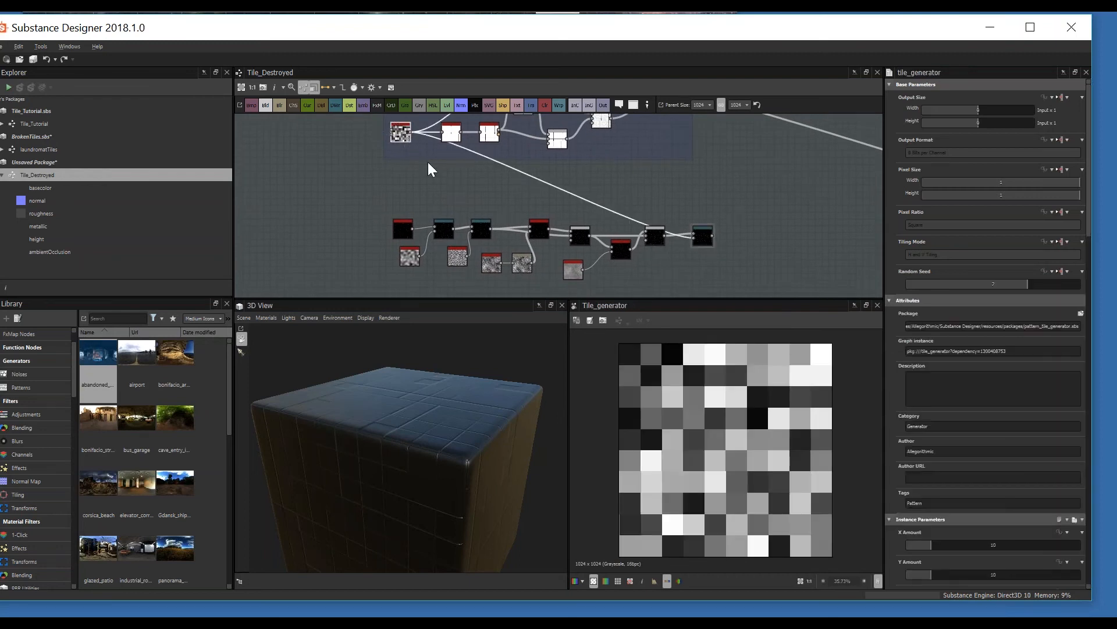
pyautogui.moveTo(428, 162); pyautogui.dragTo(455, 196, button='middle')
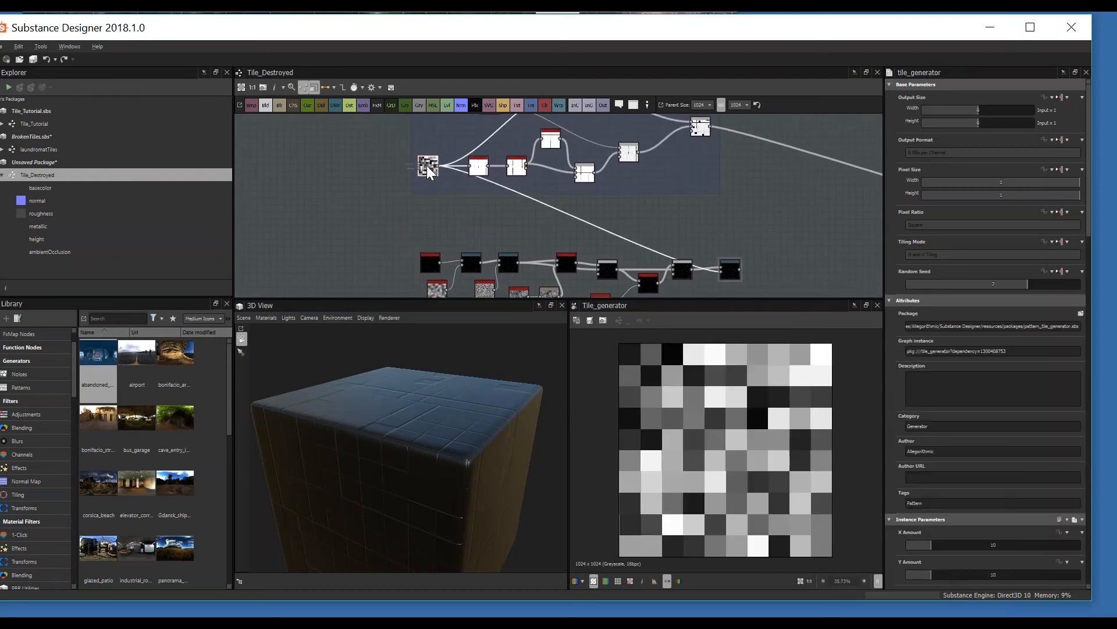
pyautogui.moveTo(427, 165); pyautogui.dragTo(387, 163)
pyautogui.hotkey('ctrl', 'z')
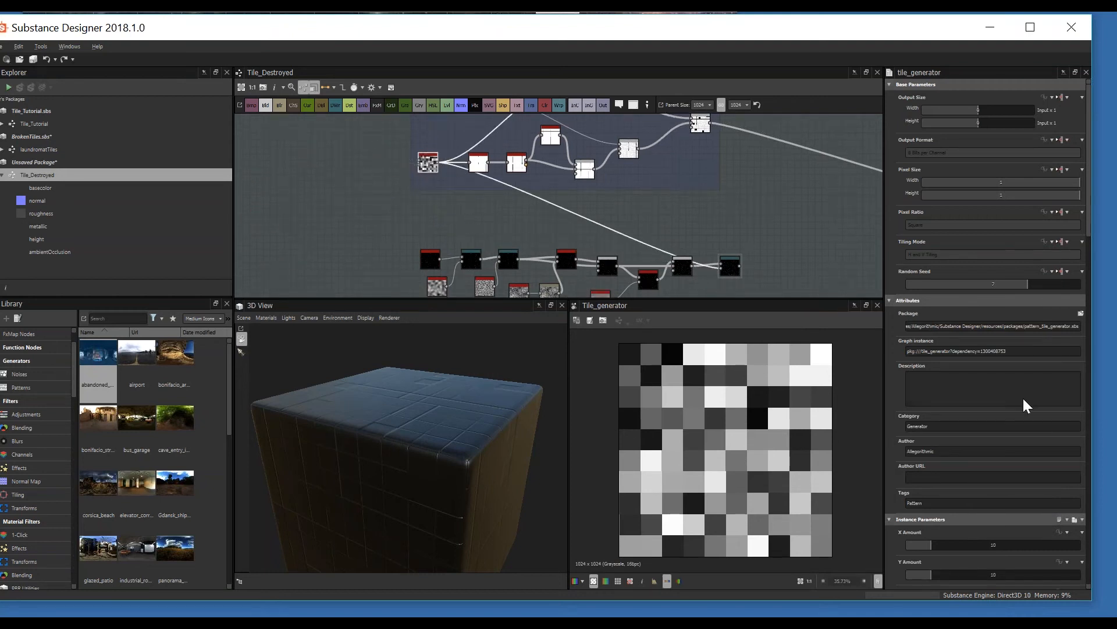
pyautogui.scroll(-3, 1022, 396)
pyautogui.moveTo(924, 474); pyautogui.dragTo(918, 505)
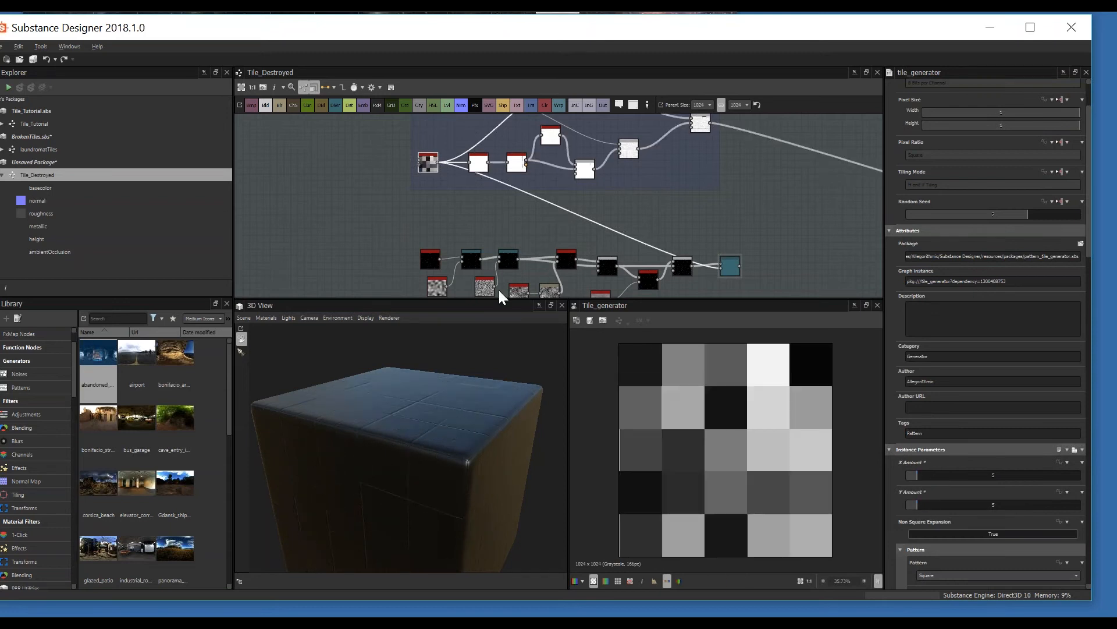
# - Inspect the Directional Warp's output and the outputs of the Base Tile's Blend nodes for the changed tile layout
pyautogui.moveTo(609, 273); pyautogui.dragTo(578, 270, button='middle')
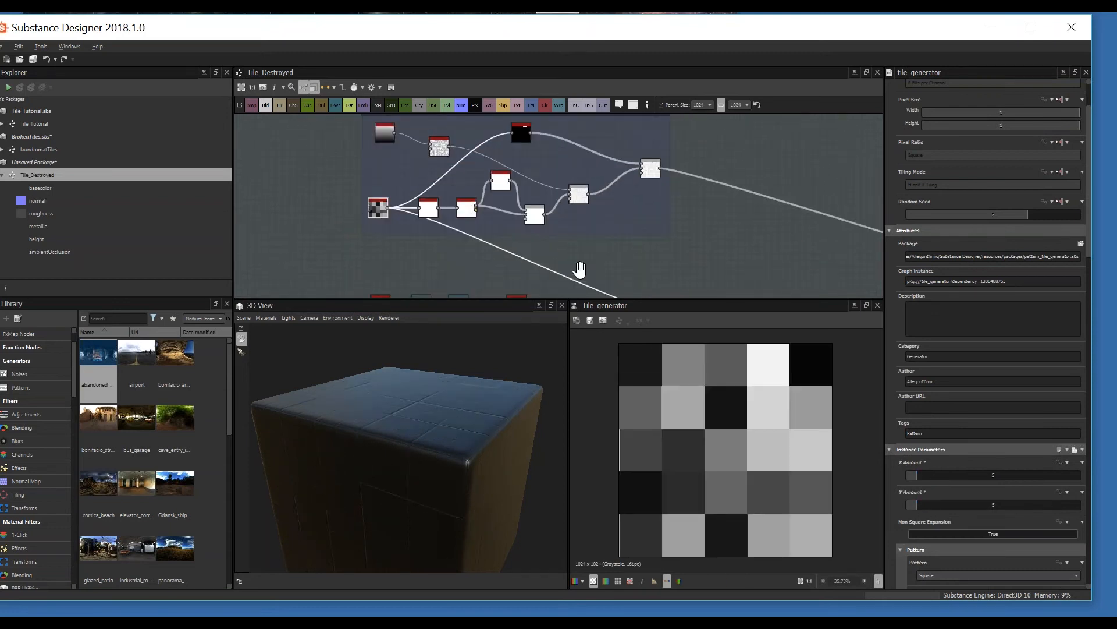
pyautogui.moveTo(518, 130); pyautogui.dragTo(519, 189, button='middle')
pyautogui.moveTo(608, 270); pyautogui.dragTo(507, 138, button='middle')
pyautogui.click(578, 238)
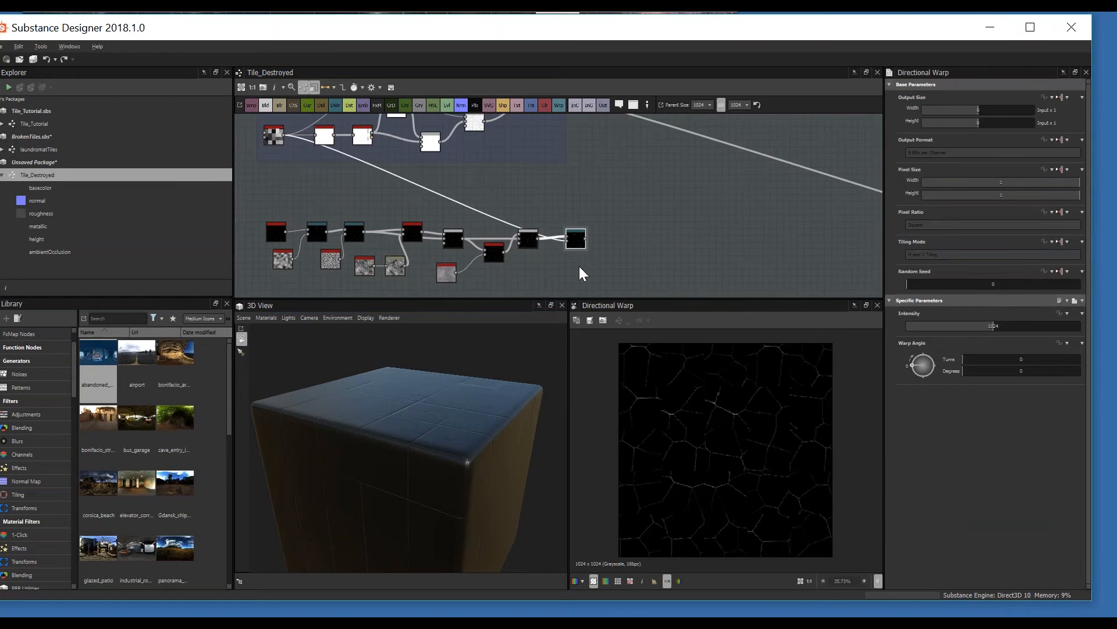
pyautogui.moveTo(463, 196); pyautogui.dragTo(594, 285, button='middle')
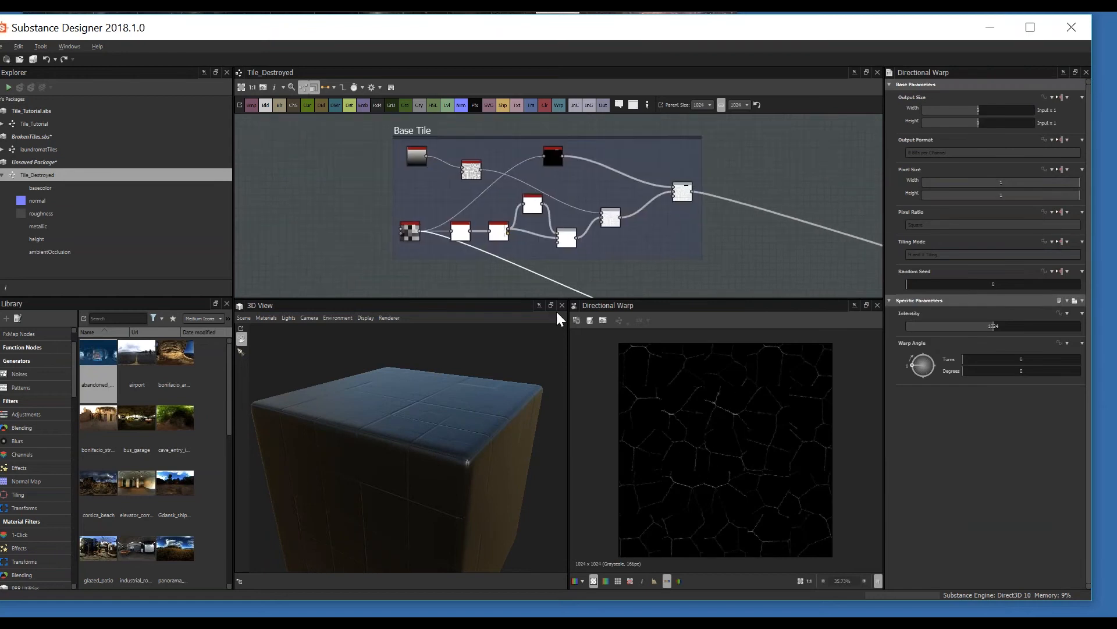
pyautogui.scroll(2, 497, 232)
pyautogui.click(587, 235)
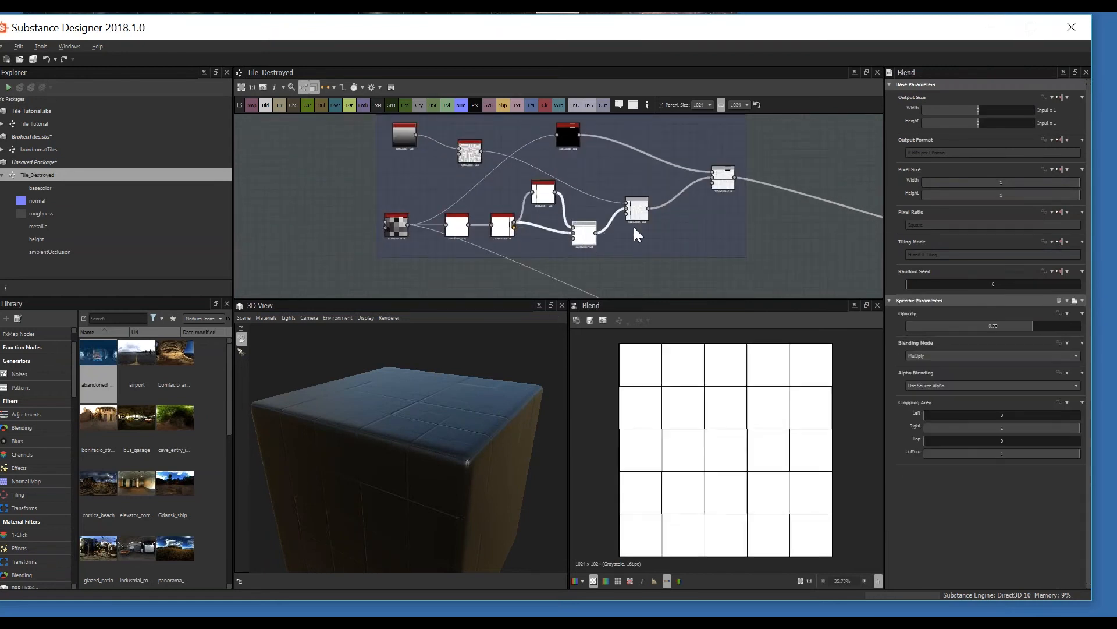
pyautogui.click(725, 183)
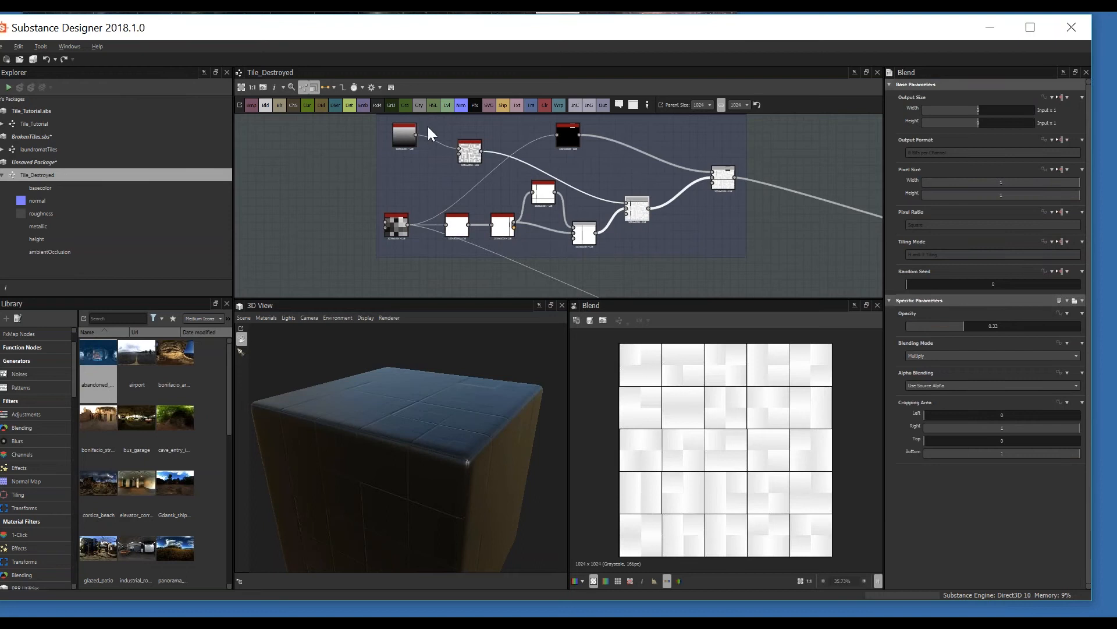
# - Set the X Amount and Y Amount of the Tile Generator that drives the Directional Warp to 10, matching the gradient Tile Generator
pyautogui.click(469, 150)
pyautogui.doubleClick(468, 156)
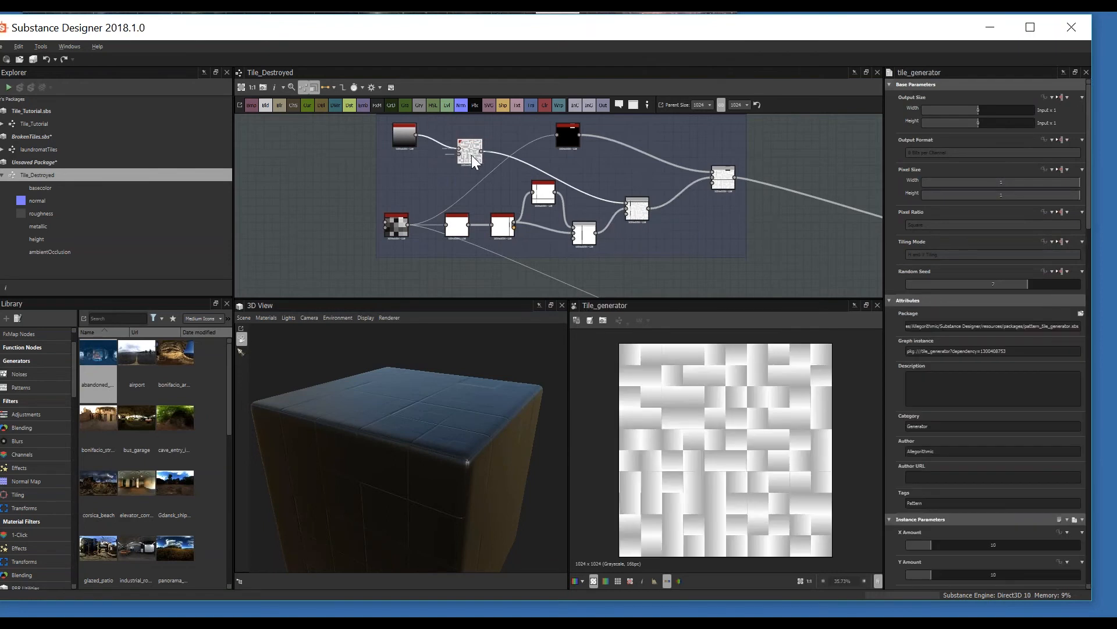
pyautogui.moveTo(926, 546); pyautogui.dragTo(931, 547)
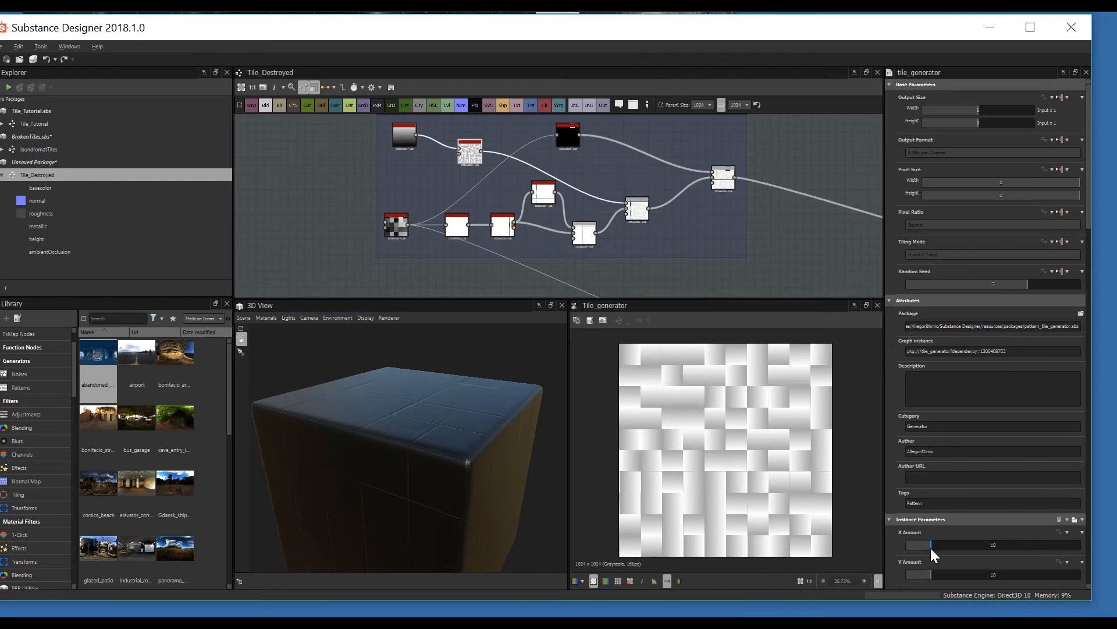
pyautogui.click(403, 229)
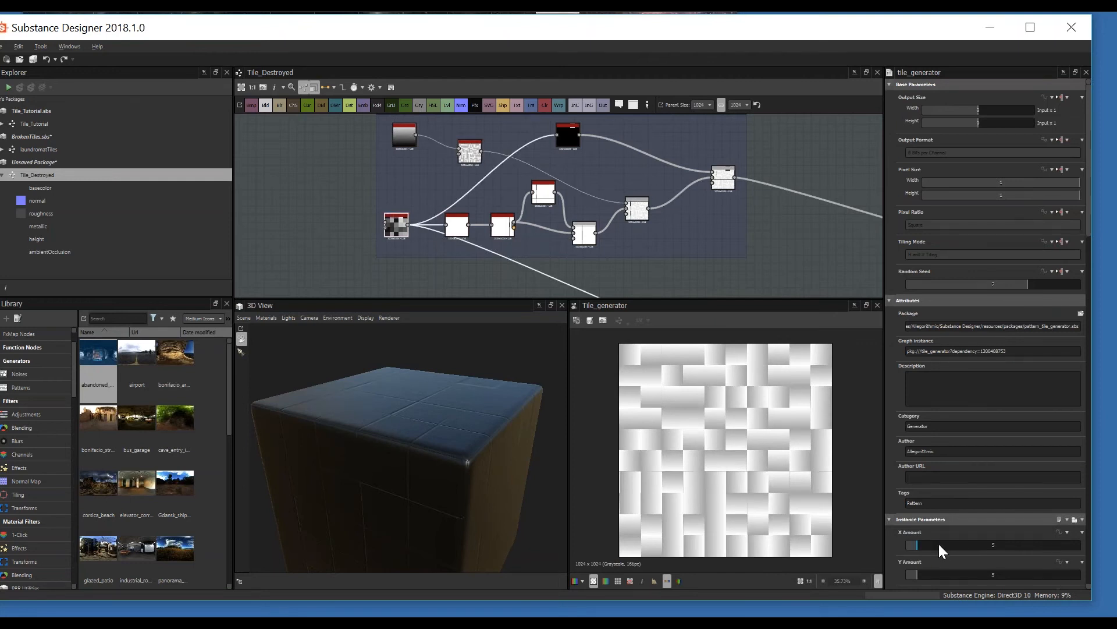
pyautogui.moveTo(939, 544); pyautogui.dragTo(930, 573)
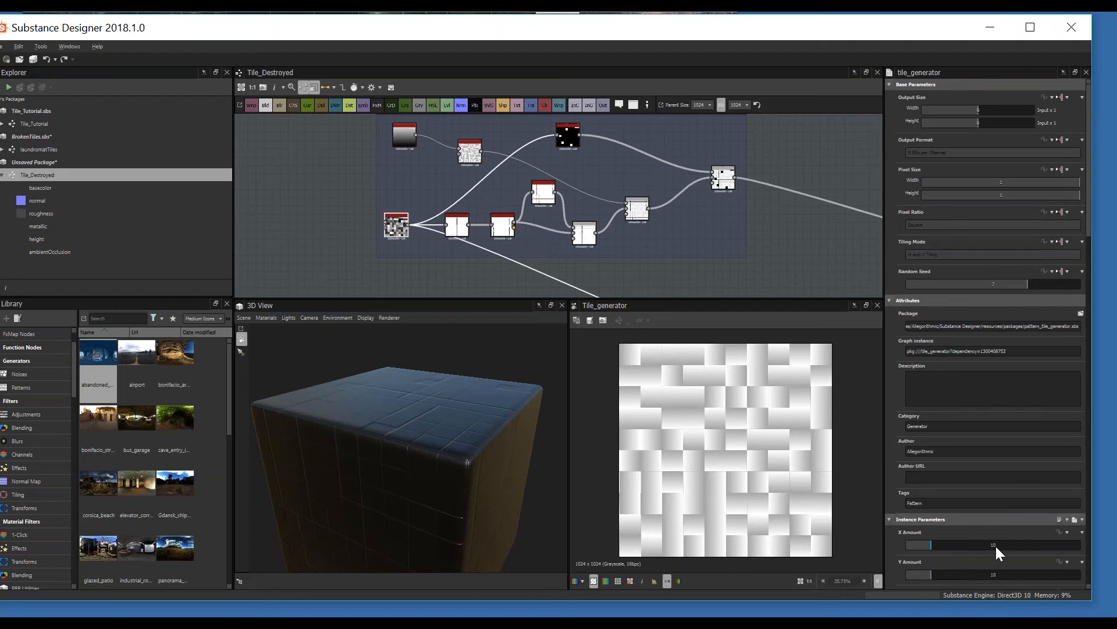
# - Check the gradient Tile Generator's amount and pattern settings and the Directional Warp's parameters and output
pyautogui.click(467, 152)
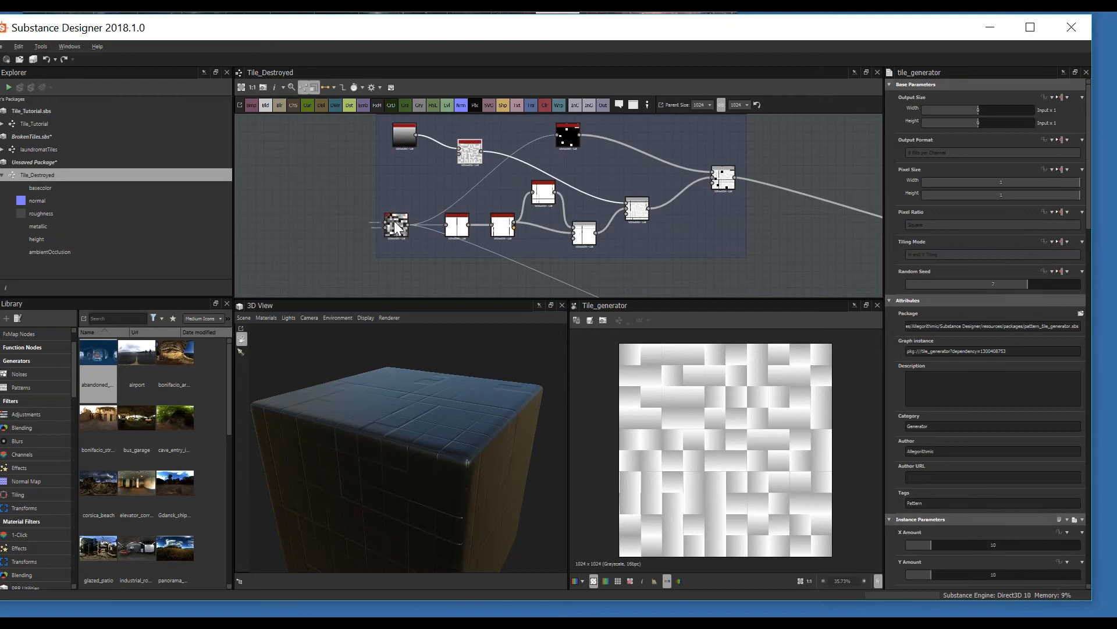
pyautogui.scroll(-2, 1000, 521)
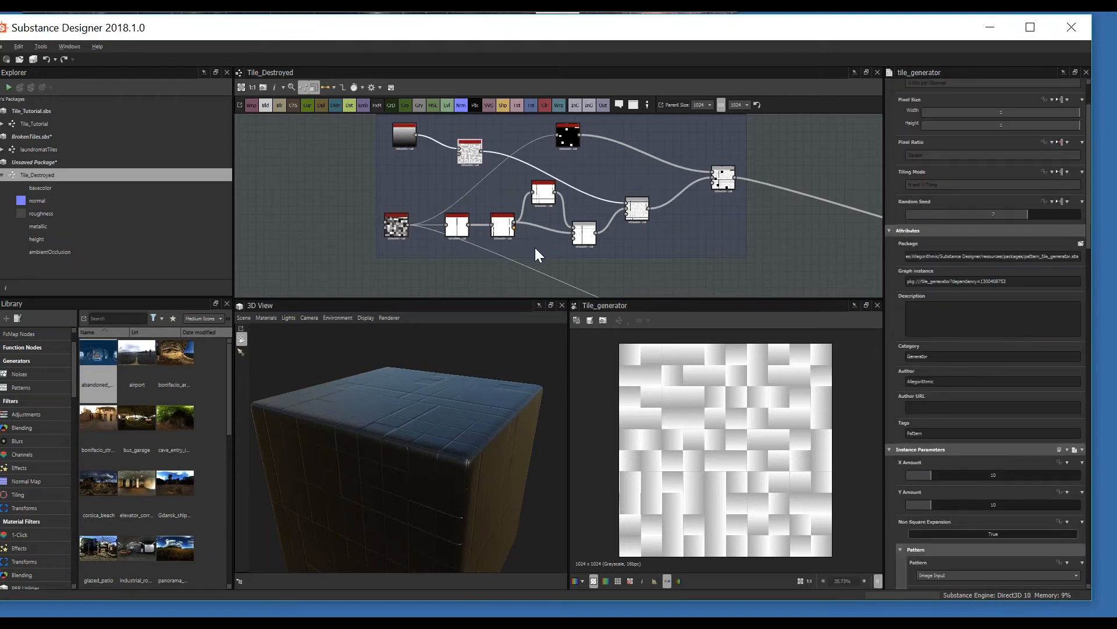
pyautogui.moveTo(381, 184); pyautogui.dragTo(412, 229, button='middle')
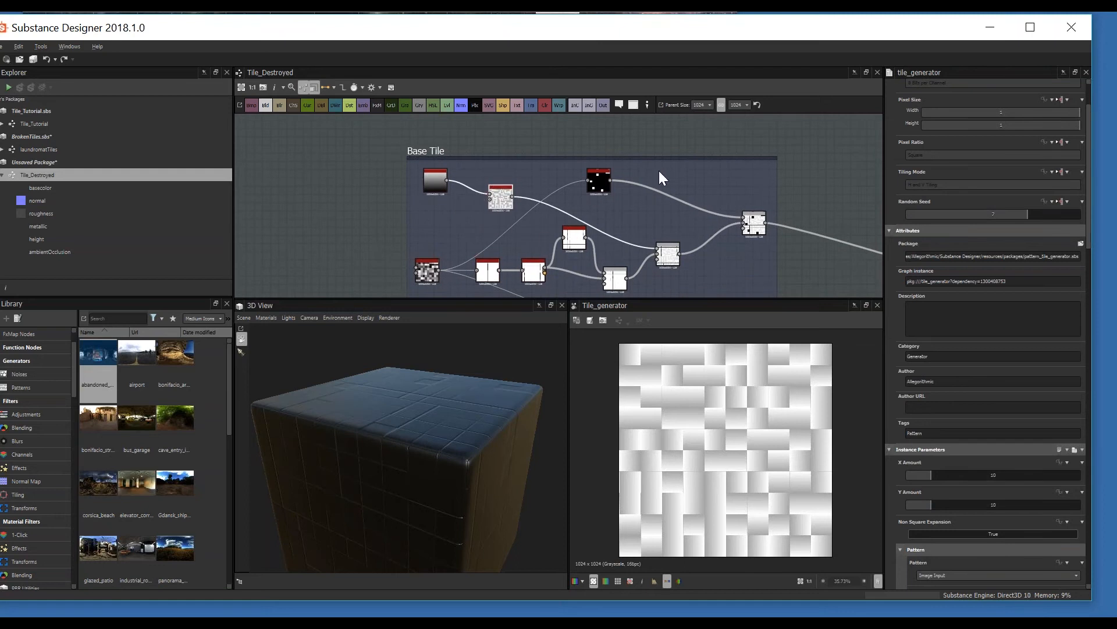
pyautogui.scroll(-2, 499, 198)
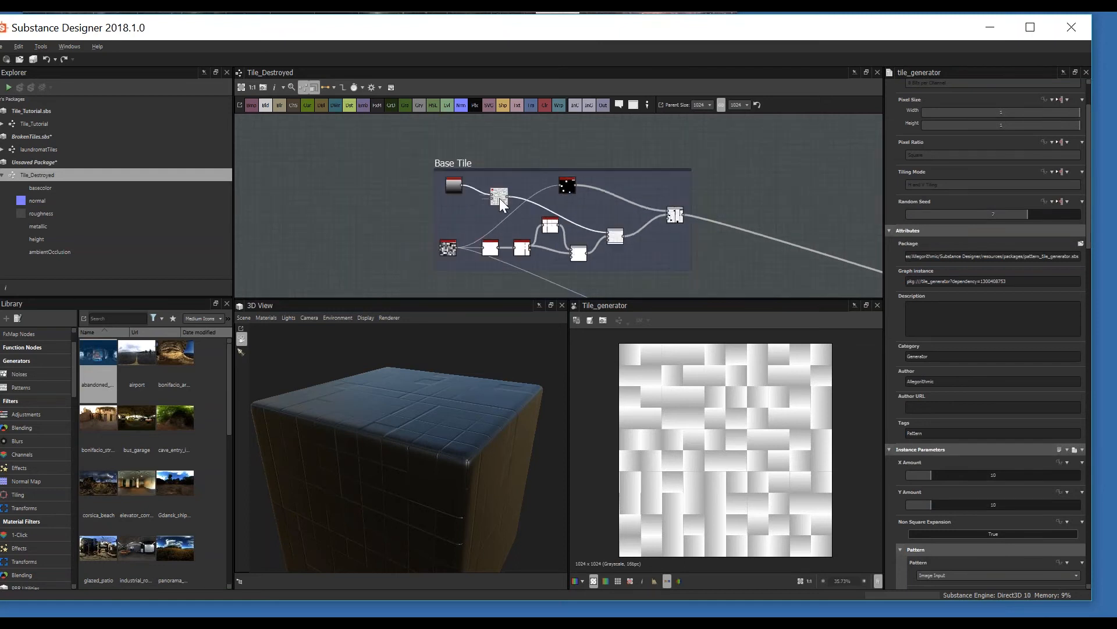
pyautogui.moveTo(556, 235); pyautogui.dragTo(509, 203, button='middle')
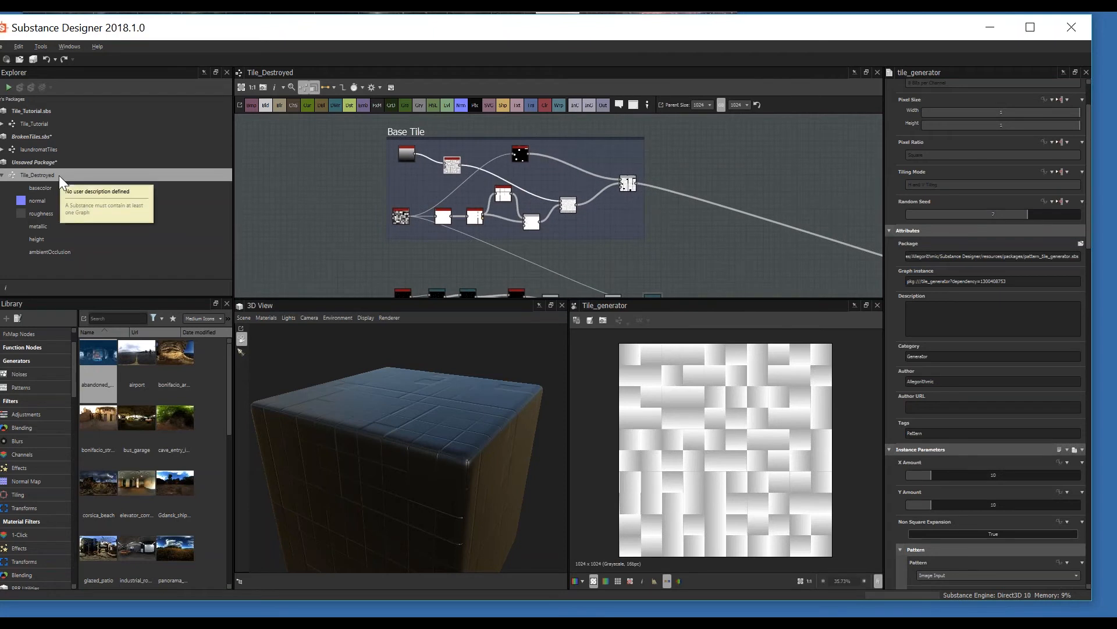
pyautogui.moveTo(551, 208); pyautogui.dragTo(576, 195, button='middle')
pyautogui.moveTo(598, 259); pyautogui.dragTo(603, 248, button='middle')
pyautogui.click(582, 247)
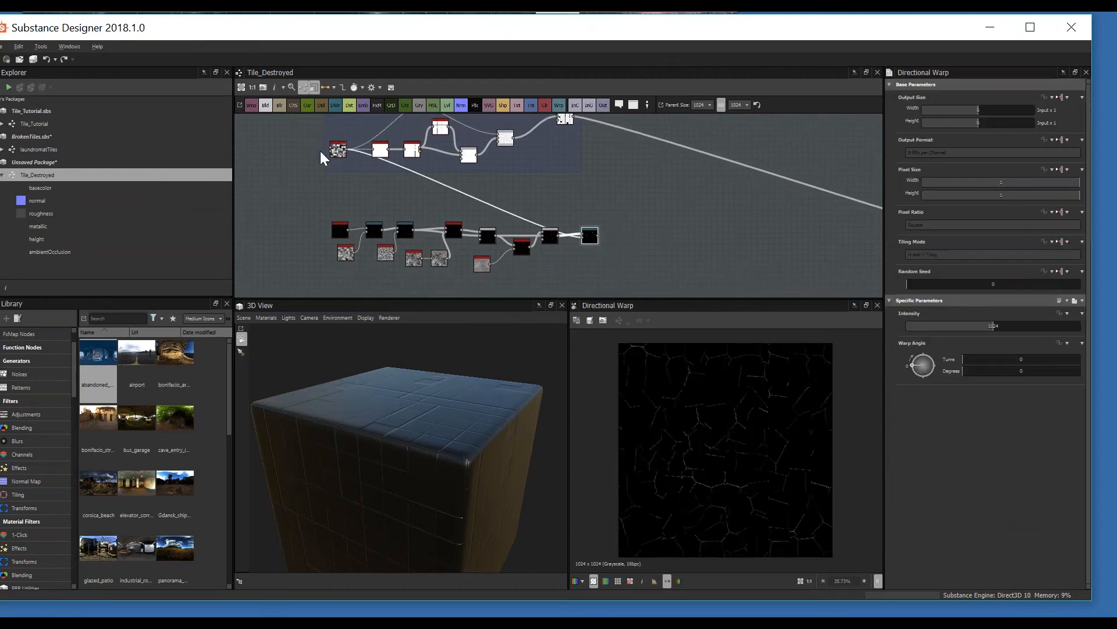
pyautogui.click(337, 148)
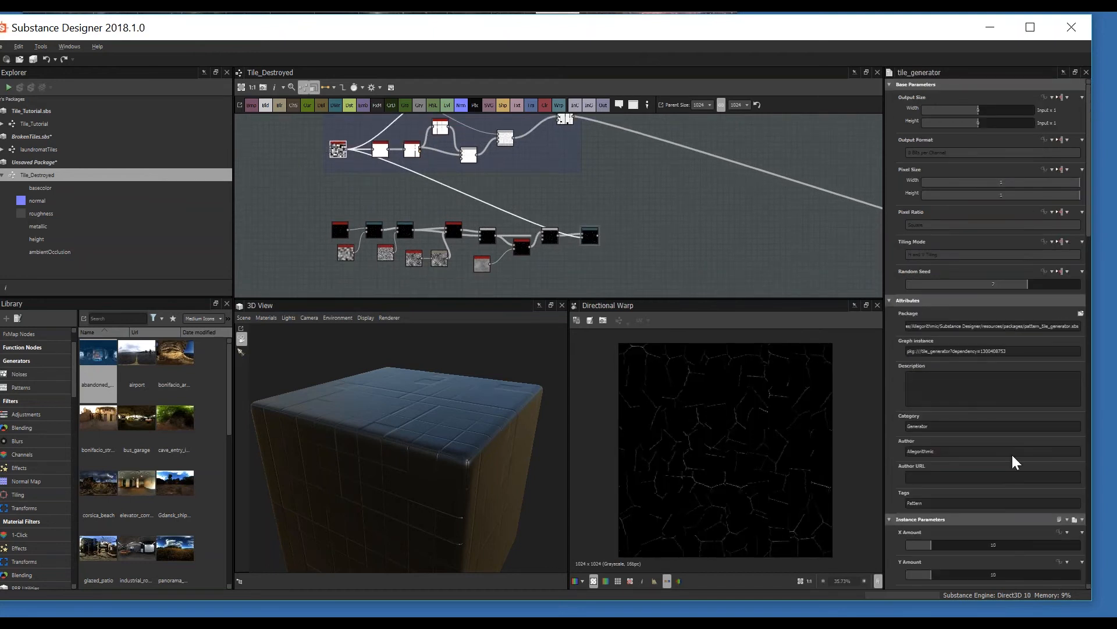
pyautogui.scroll(-3, 1071, 474)
pyautogui.click(1068, 427)
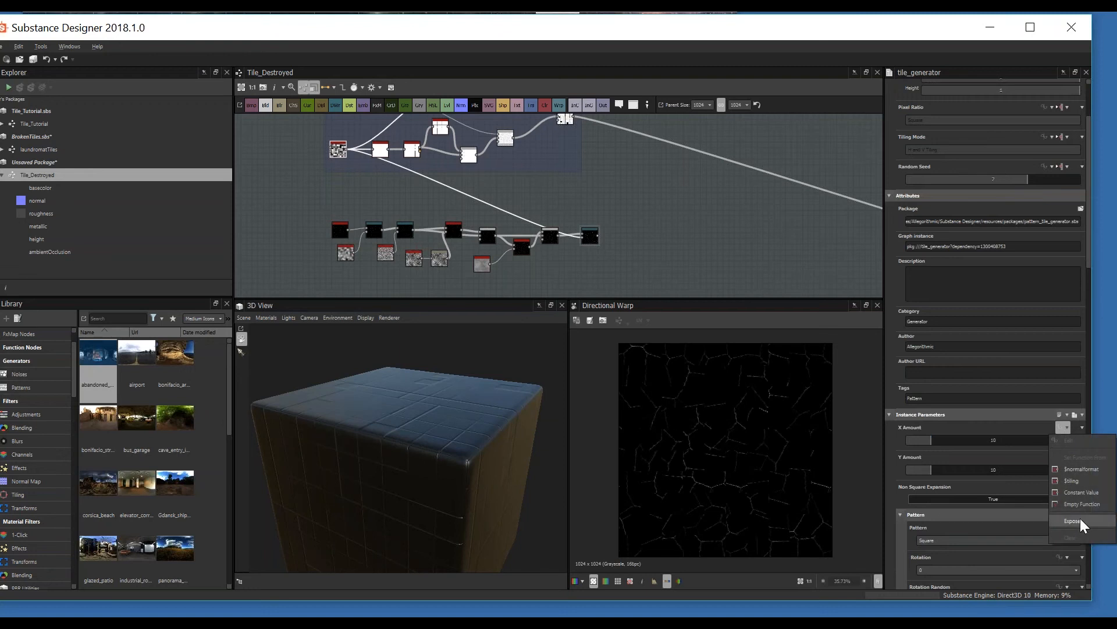
pyautogui.click(1072, 481)
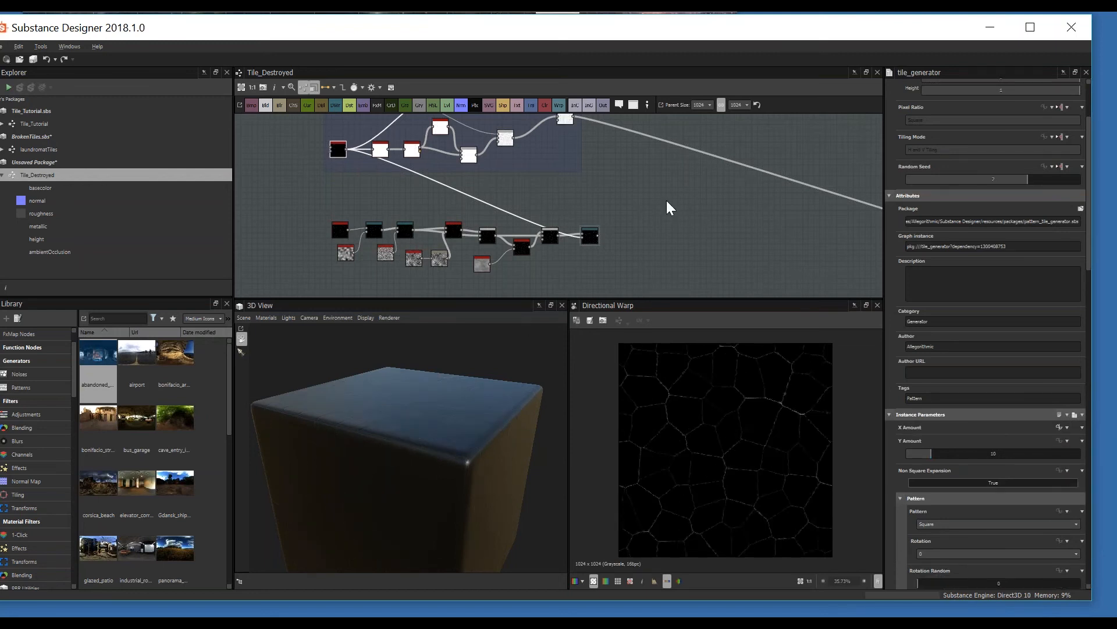
pyautogui.hotkey('ctrl', 'z')
# - Review the Base Tile's two Tile Generators and the crack node chain that ends in the Directional Warp
pyautogui.moveTo(401, 181); pyautogui.dragTo(419, 212, button='middle')
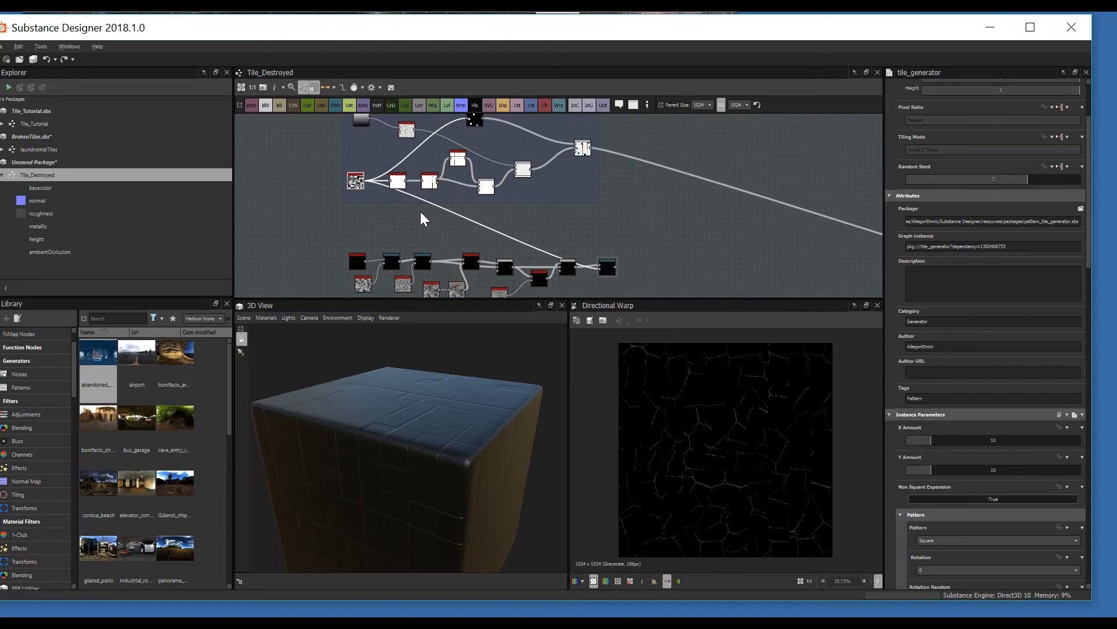
pyautogui.moveTo(340, 172); pyautogui.dragTo(374, 214, button='middle')
pyautogui.click(438, 169)
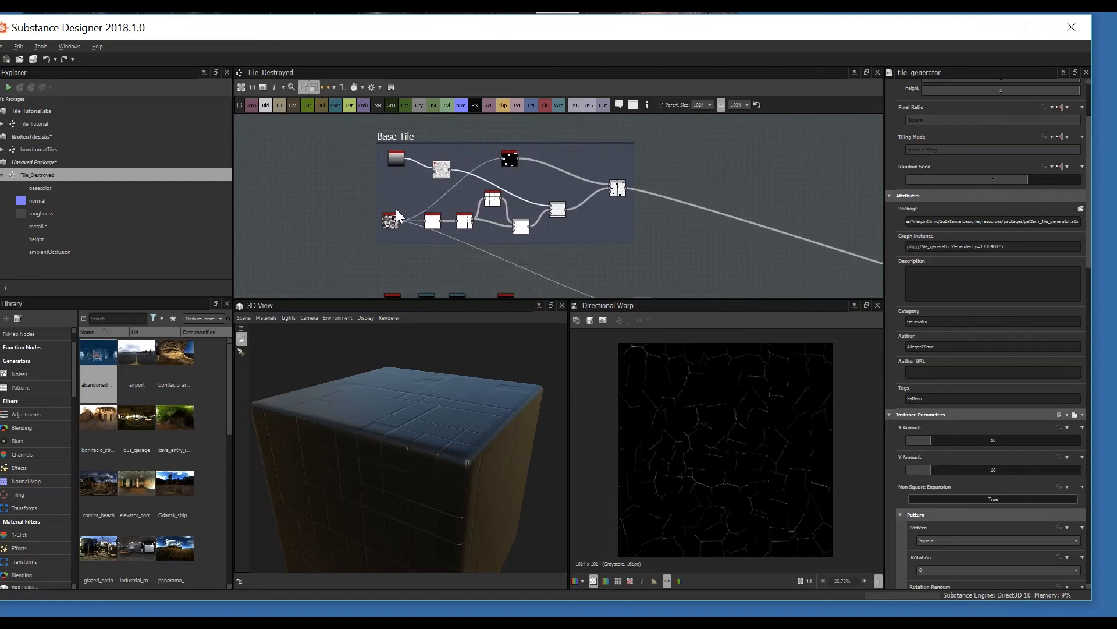
pyautogui.click(389, 222)
pyautogui.moveTo(497, 245); pyautogui.dragTo(431, 200, button='middle')
pyautogui.scroll(2, 550, 272)
pyautogui.click(606, 275)
pyautogui.moveTo(630, 256); pyautogui.dragTo(564, 219, button='middle')
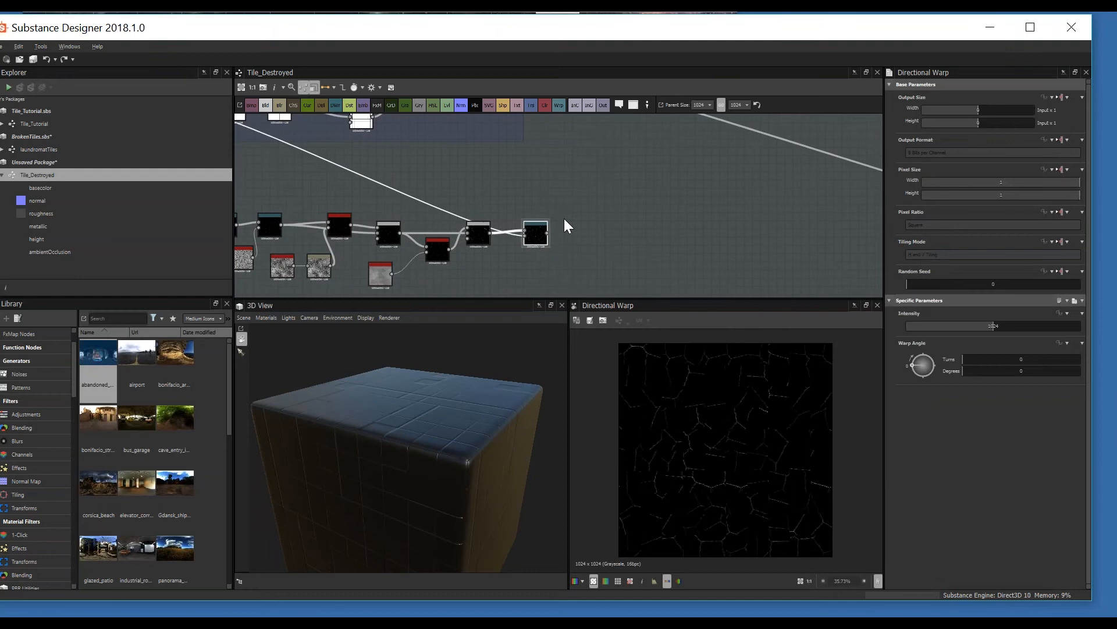
pyautogui.scroll(-1, 571, 244)
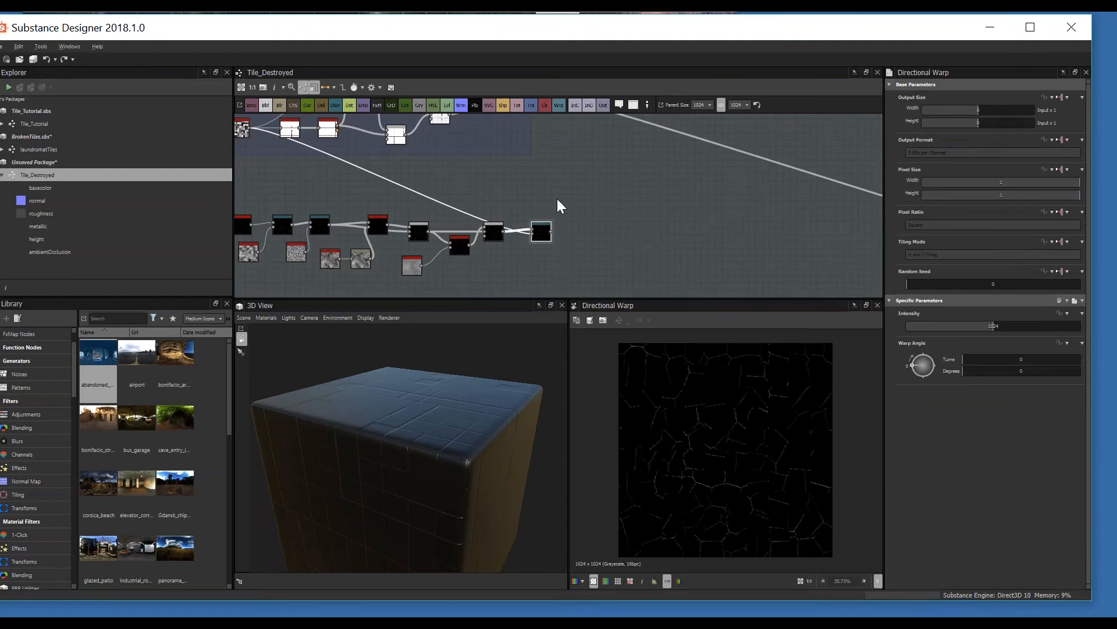
pyautogui.moveTo(549, 223); pyautogui.dragTo(552, 231, button='middle')
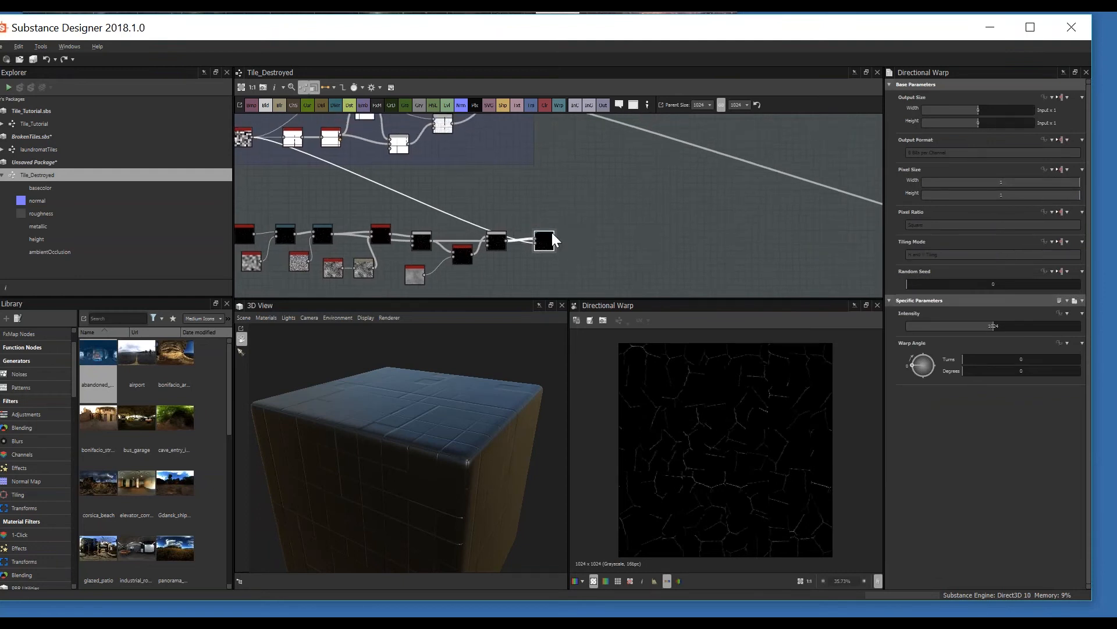
pyautogui.scroll(1, 552, 232)
pyautogui.scroll(-1, 558, 219)
pyautogui.moveTo(505, 270); pyautogui.dragTo(625, 256, button='middle')
pyautogui.scroll(-1, 641, 217)
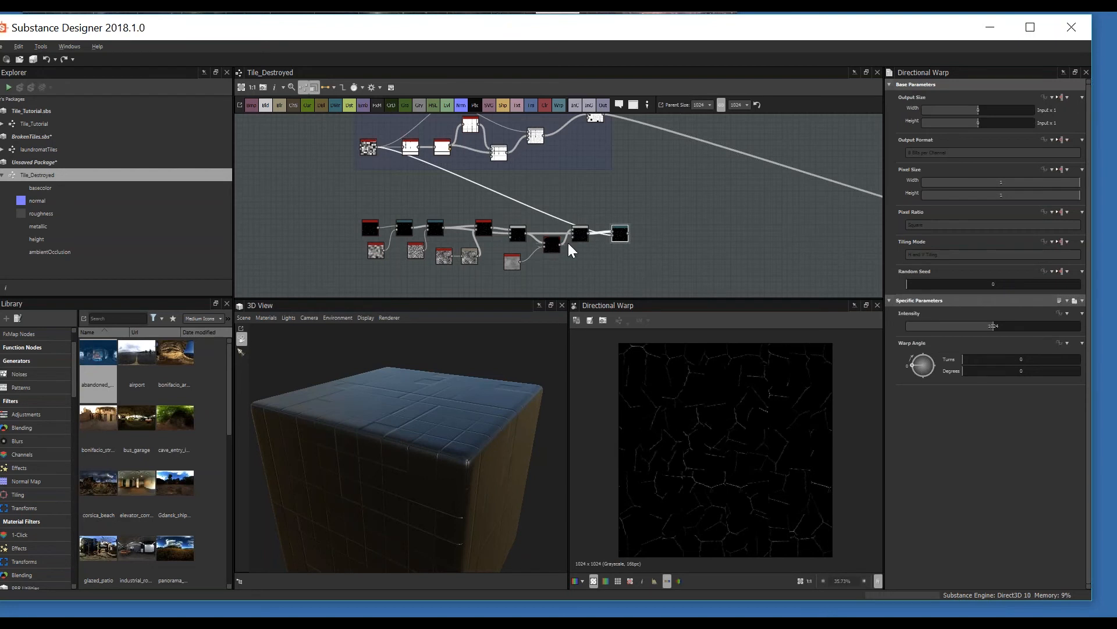
# - Add a Histogram Scan node after the Directional Warp and connect the warp's output to its input
pyautogui.moveTo(637, 238); pyautogui.dragTo(581, 215, button='middle')
pyautogui.scroll(2, 584, 209)
pyautogui.rightClick(583, 211)
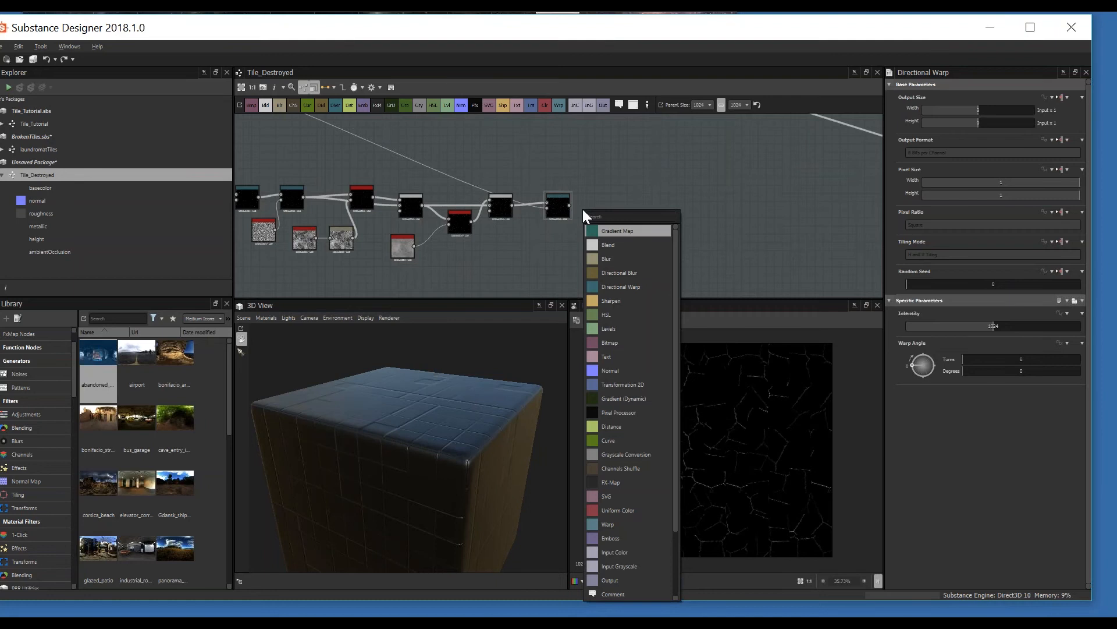
pyautogui.write('histogra')
pyautogui.click(618, 244)
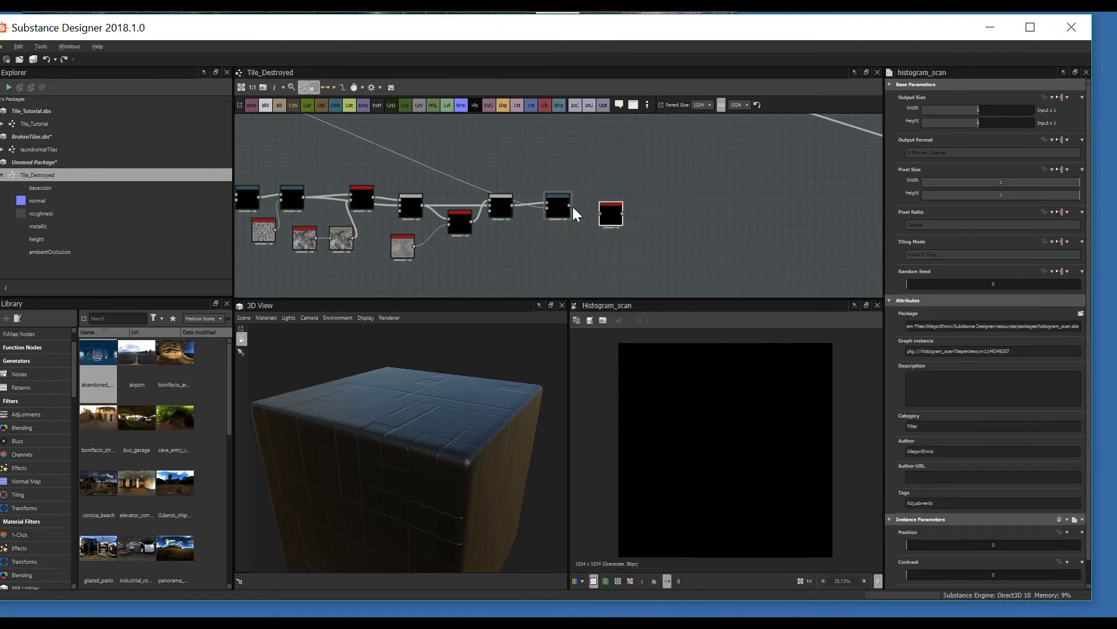
pyautogui.moveTo(570, 205); pyautogui.dragTo(611, 217)
pyautogui.click(609, 213)
# - Enclose all crack pattern nodes through the Histogram Scan in a frame and shift it slightly below the Base Tile frame
pyautogui.moveTo(561, 262); pyautogui.dragTo(646, 252, button='middle')
pyautogui.scroll(-2, 646, 252)
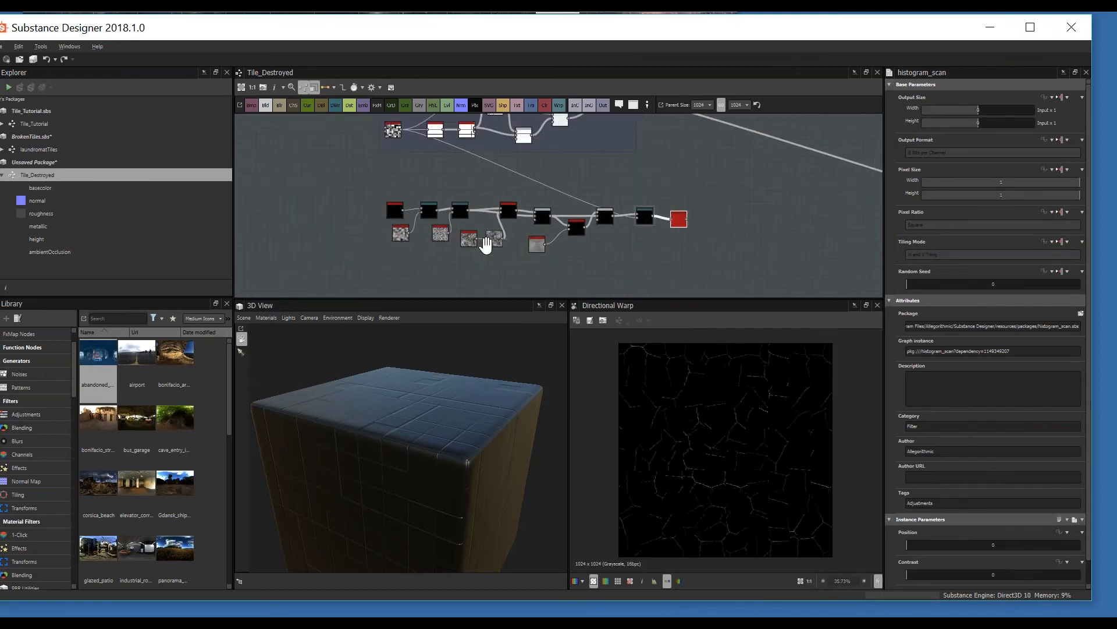
pyautogui.moveTo(486, 246); pyautogui.dragTo(503, 245, button='middle')
pyautogui.moveTo(390, 195); pyautogui.dragTo(718, 257)
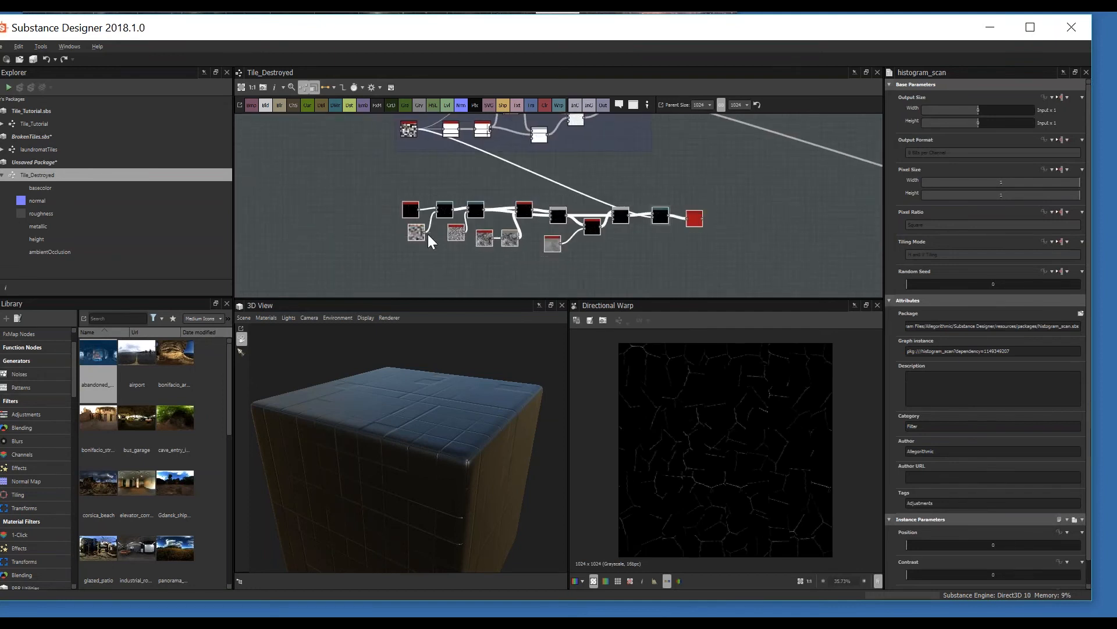
pyautogui.click(635, 104)
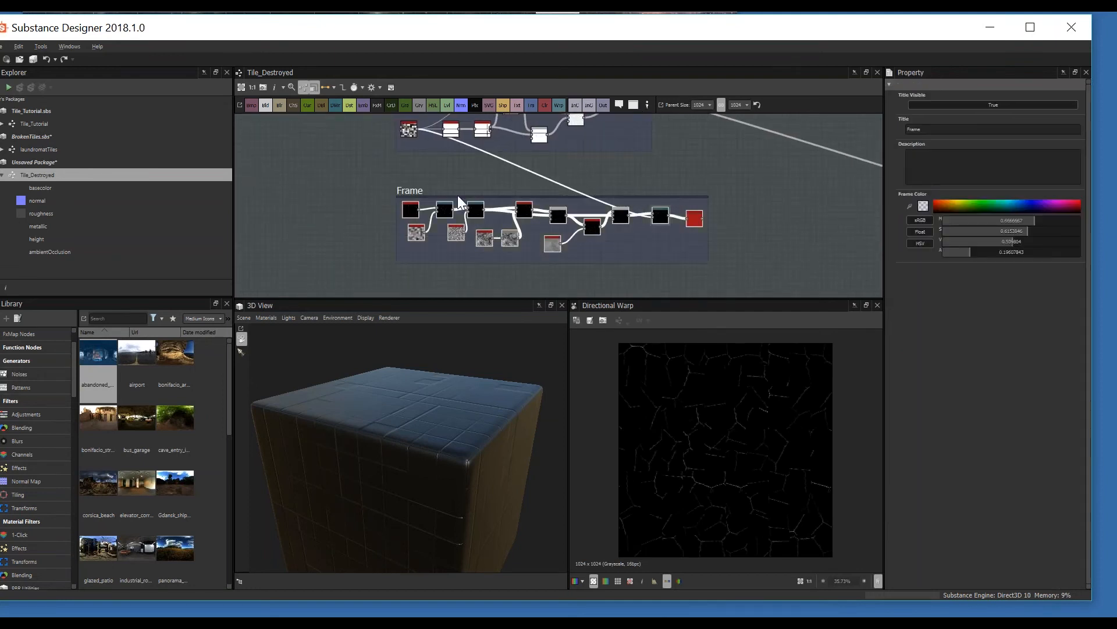
pyautogui.moveTo(416, 188); pyautogui.dragTo(392, 182)
# - Examine the Directional Warp's crack lines up close and preview the Blend node that feeds it
pyautogui.scroll(3, 731, 412)
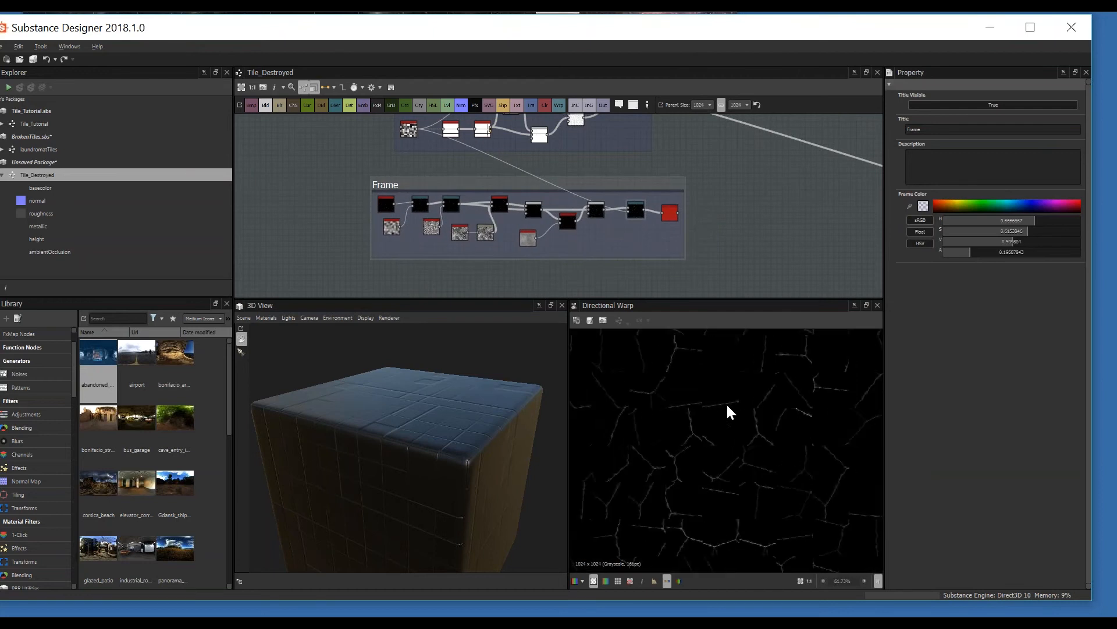
pyautogui.scroll(4, 701, 442)
pyautogui.scroll(2, 819, 443)
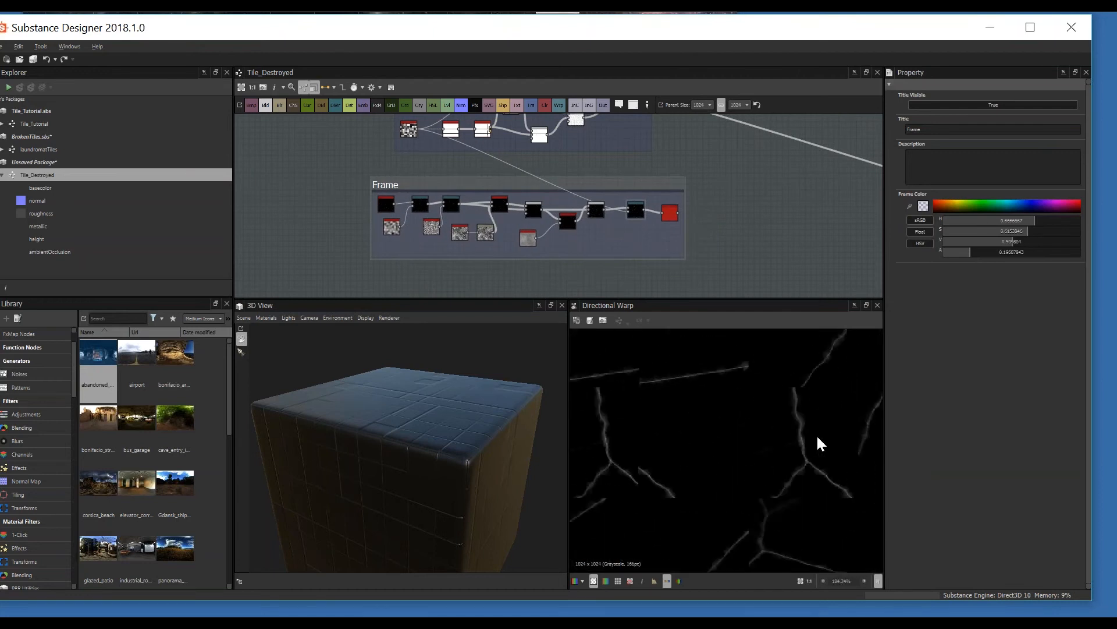
pyautogui.click(637, 208)
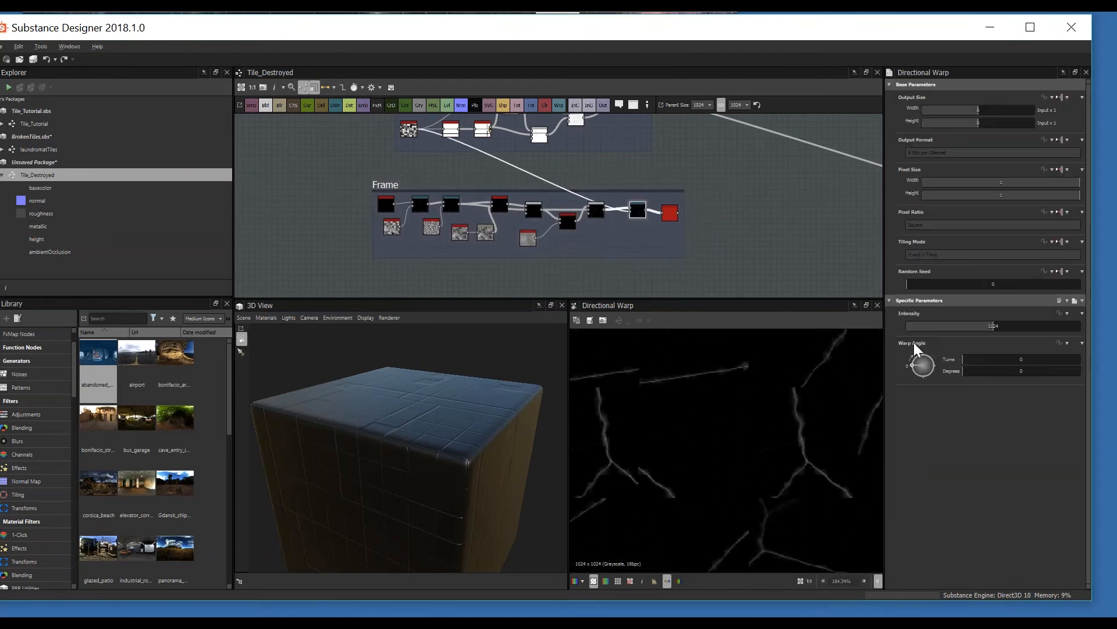
pyautogui.click(598, 210)
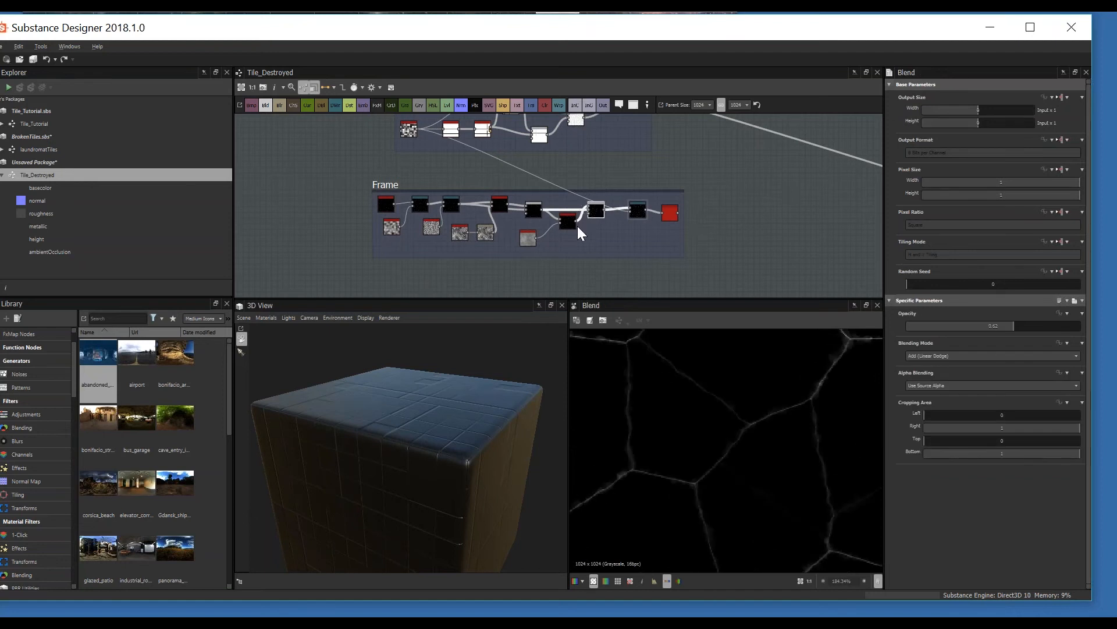
# - Set the Blend node before the Directional Warp to Min (Darken) blending with an Opacity of 1
pyautogui.moveTo(987, 330)
pyautogui.mouseDown()
pyautogui.moveTo(881, 326)
pyautogui.moveTo(954, 335)
pyautogui.mouseUp()
pyautogui.click(946, 354)
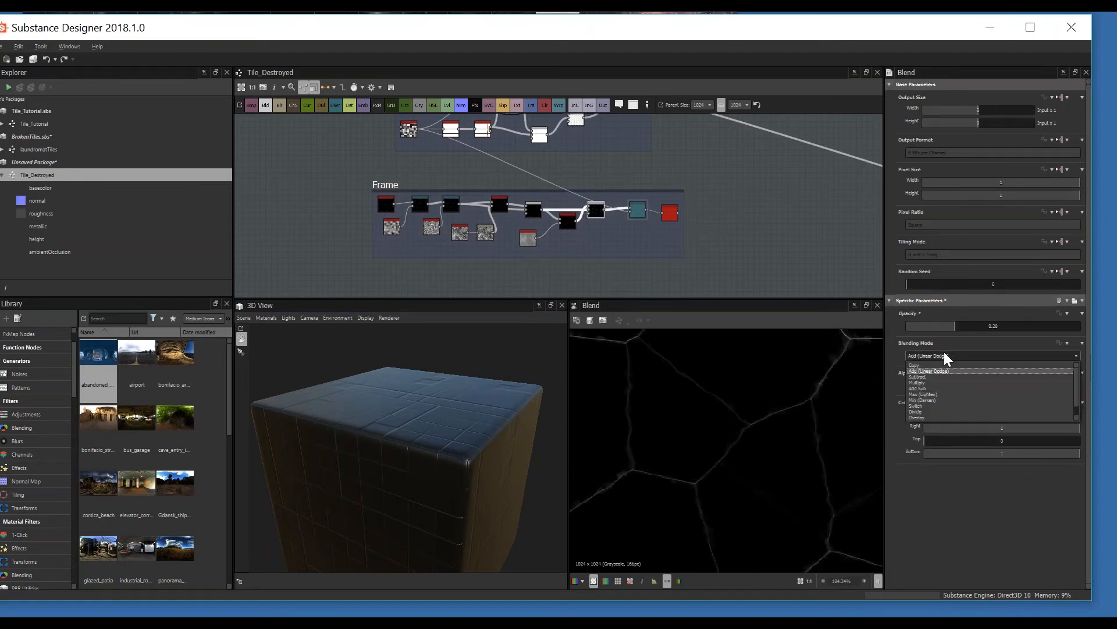
pyautogui.click(945, 352)
pyautogui.moveTo(958, 330)
pyautogui.mouseDown()
pyautogui.moveTo(1114, 334)
pyautogui.moveTo(922, 343)
pyautogui.moveTo(972, 340)
pyautogui.mouseUp()
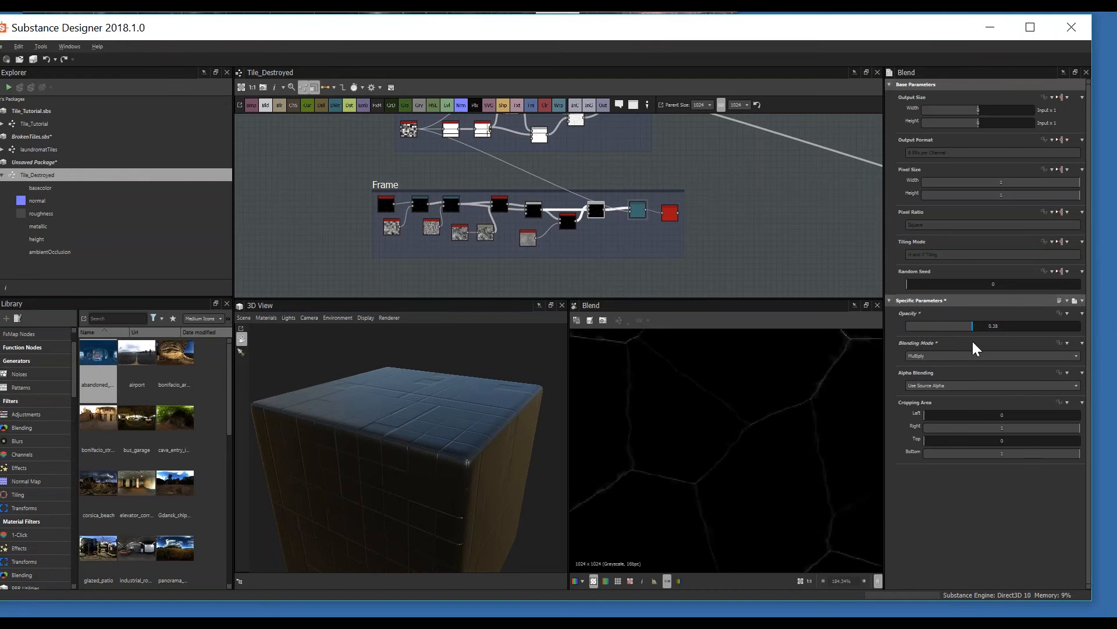
pyautogui.click(953, 353)
pyautogui.click(952, 353)
pyautogui.scroll(-1, 952, 351)
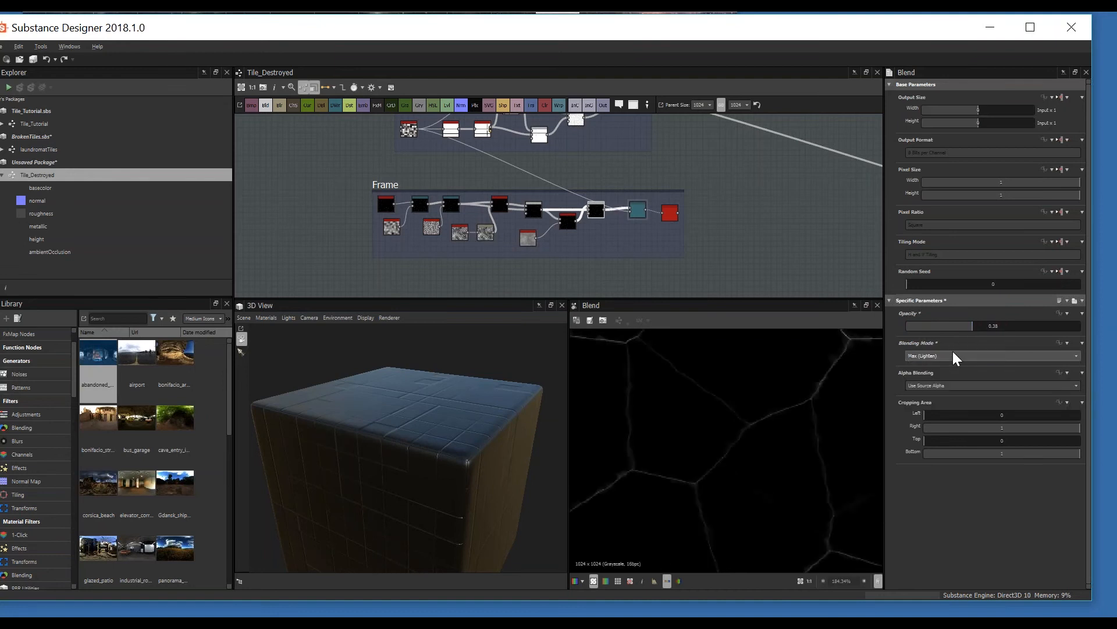
pyautogui.moveTo(972, 323); pyautogui.dragTo(1110, 342)
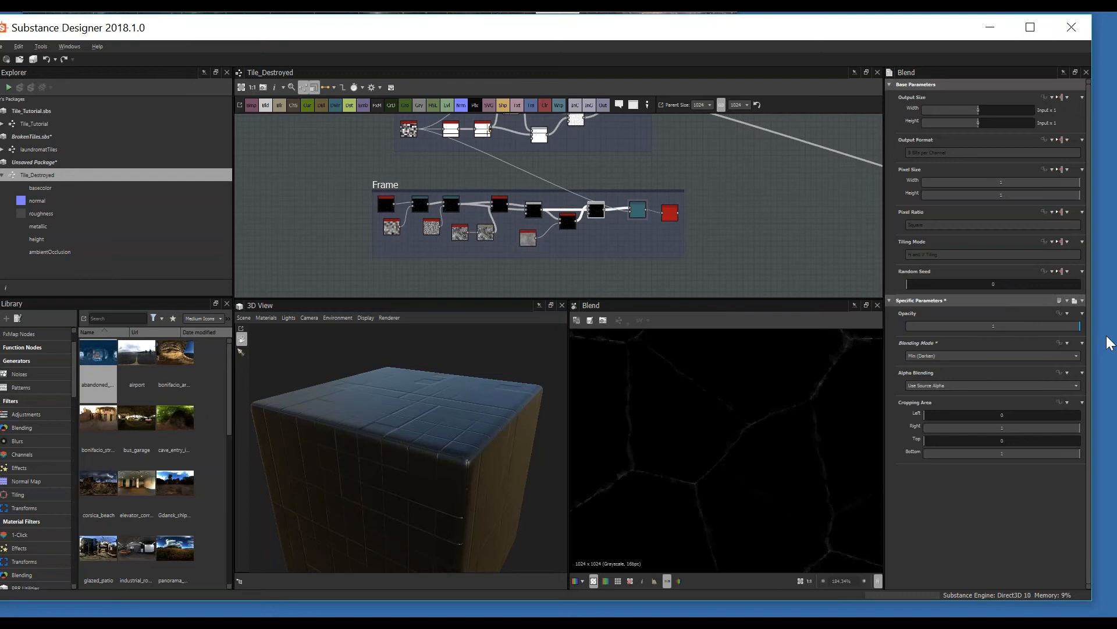
# - Inspect the darkened cracks in the Blend and Directional Warp outputs and preview the Histogram Scan node
pyautogui.scroll(-1, 815, 400)
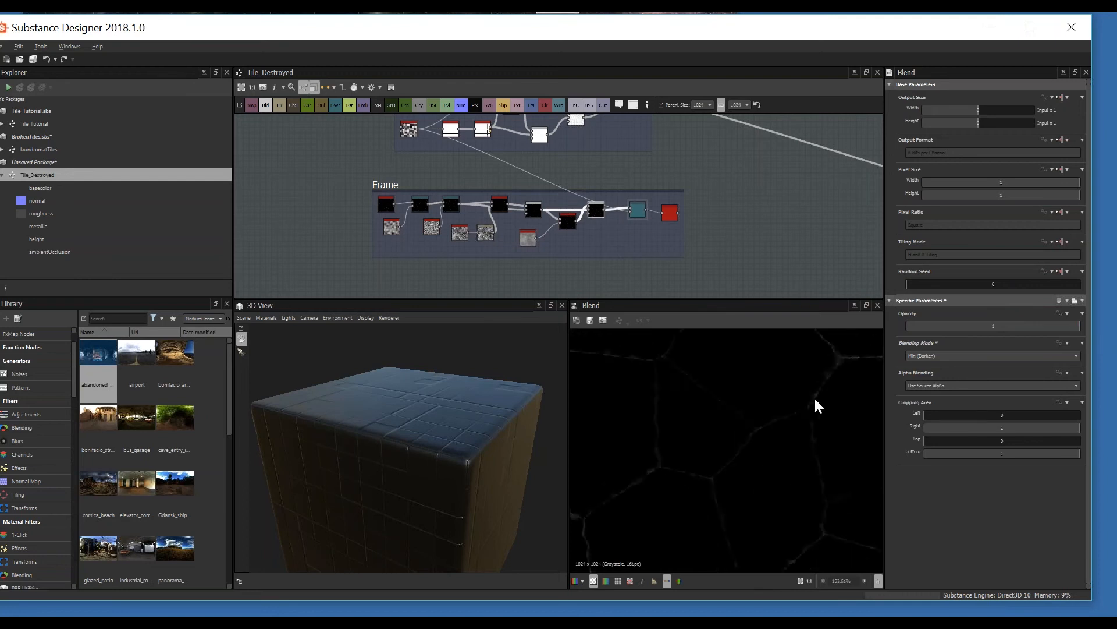
pyautogui.doubleClick(637, 209)
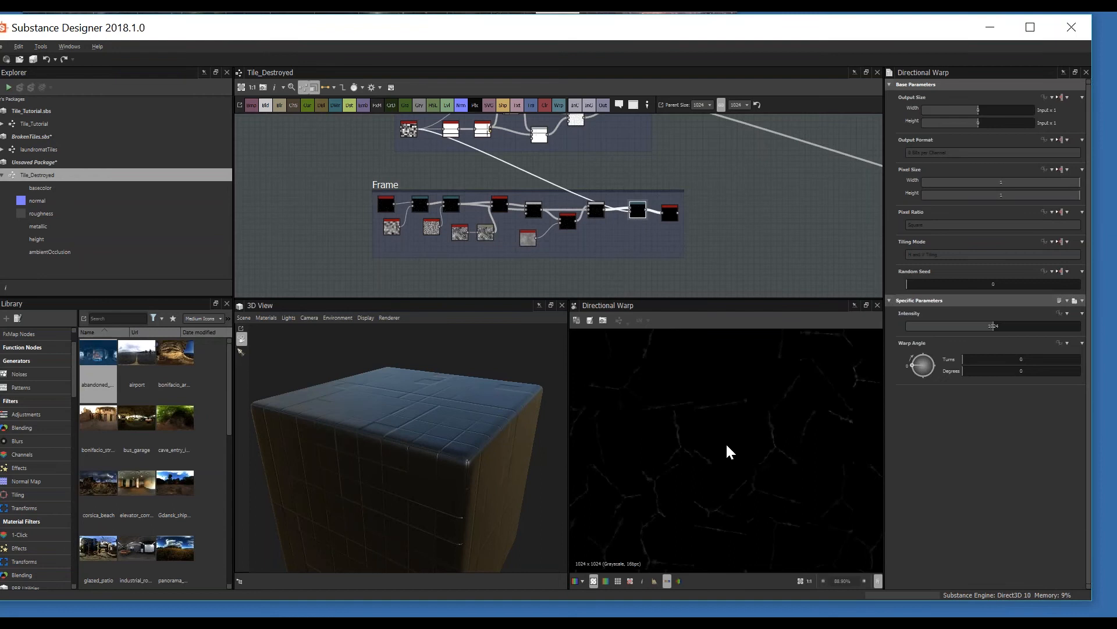
pyautogui.doubleClick(672, 213)
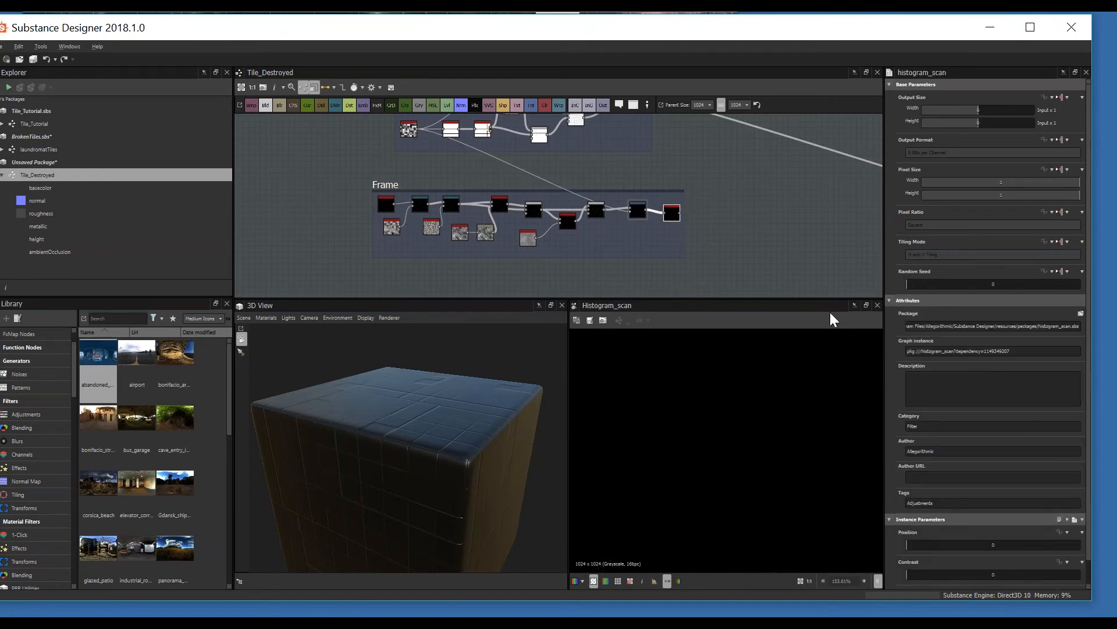
# - Set the Histogram Scan's Position to about 0.62, comparing its cracks with the Directional Warp output
pyautogui.scroll(-1, 927, 532)
pyautogui.moveTo(934, 521); pyautogui.dragTo(1012, 529)
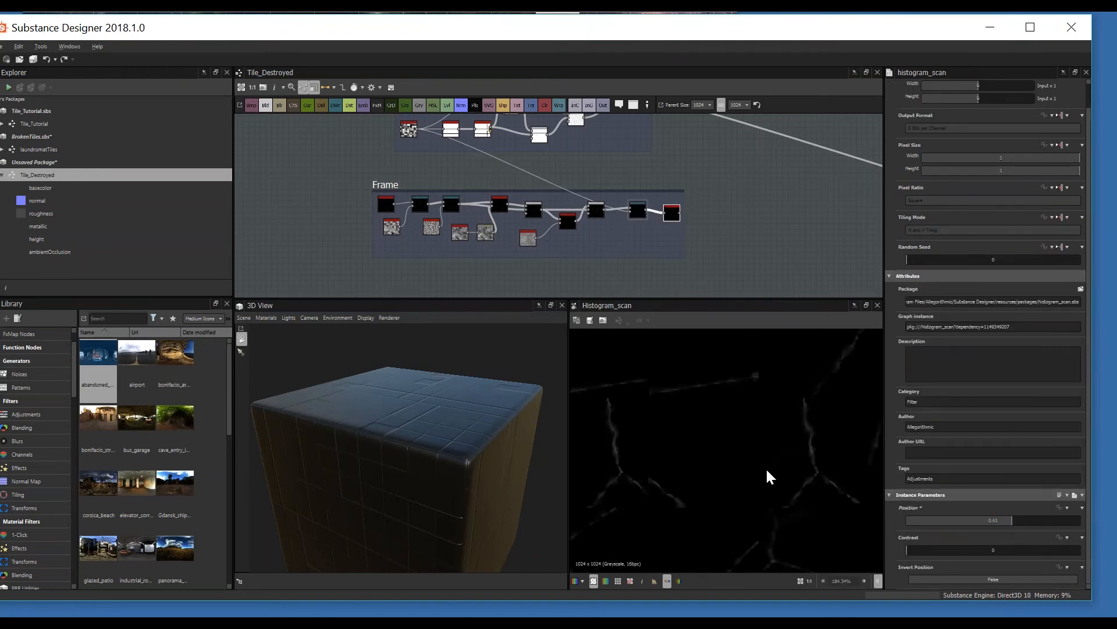
pyautogui.scroll(-3, 766, 467)
pyautogui.scroll(-2, 696, 410)
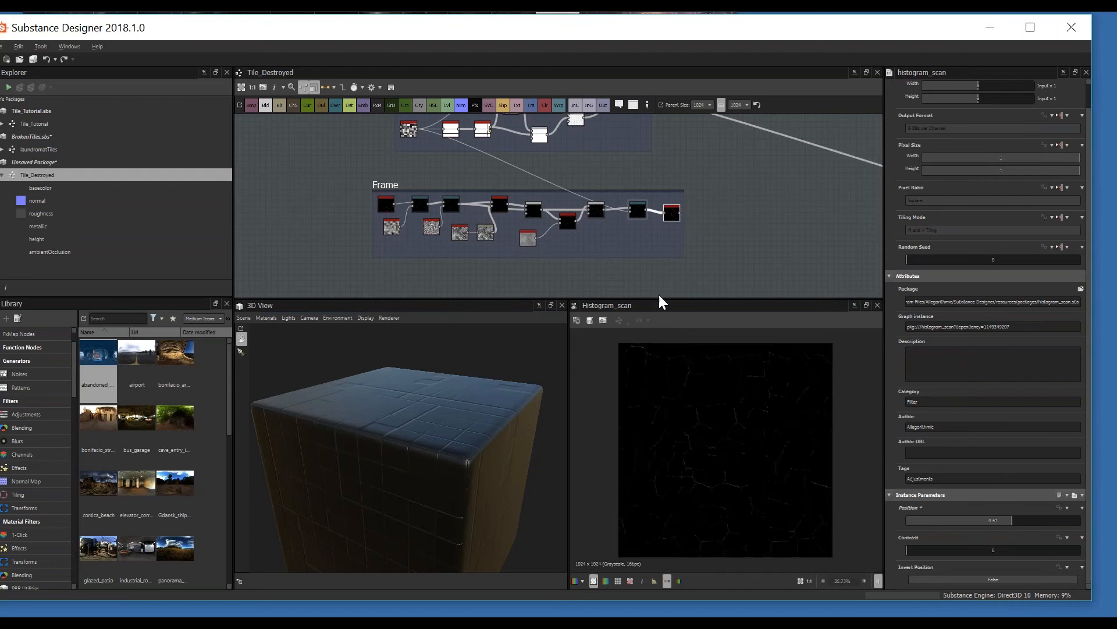
pyautogui.doubleClick(642, 211)
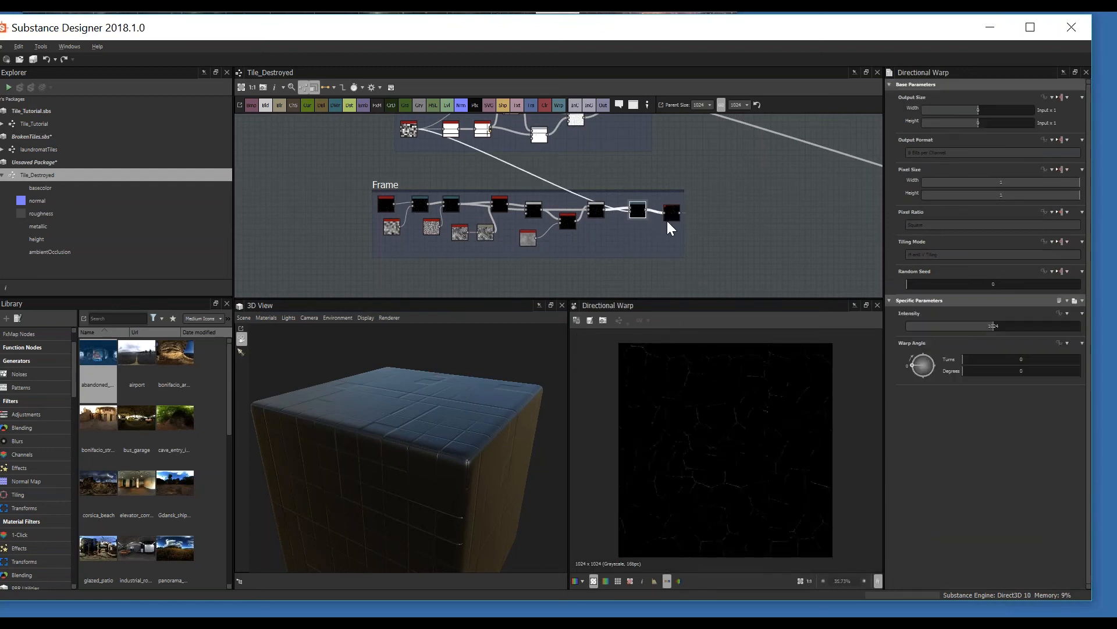
pyautogui.doubleClick(672, 216)
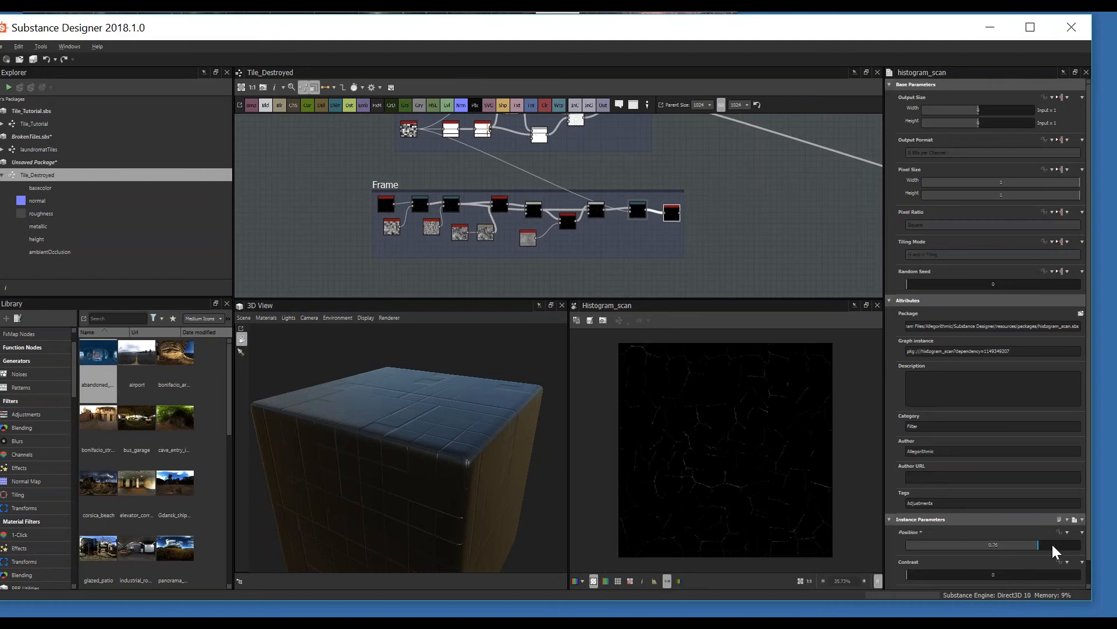
pyautogui.moveTo(1052, 543); pyautogui.dragTo(1016, 558)
pyautogui.moveTo(447, 105); pyautogui.dragTo(720, 195)
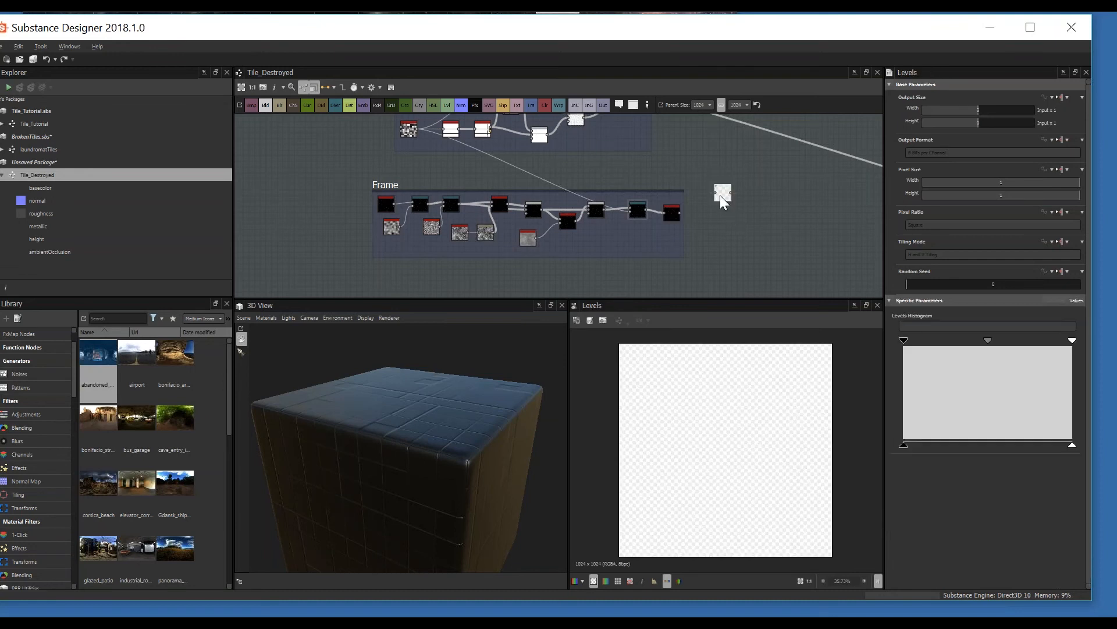
pyautogui.scroll(2, 720, 194)
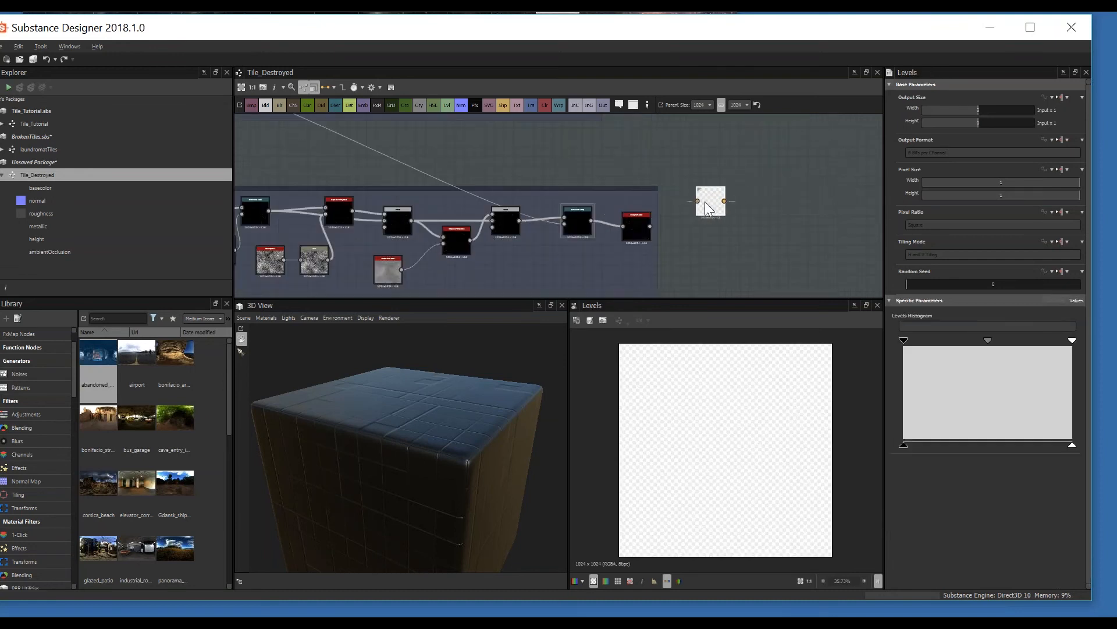
pyautogui.moveTo(709, 208); pyautogui.dragTo(693, 198)
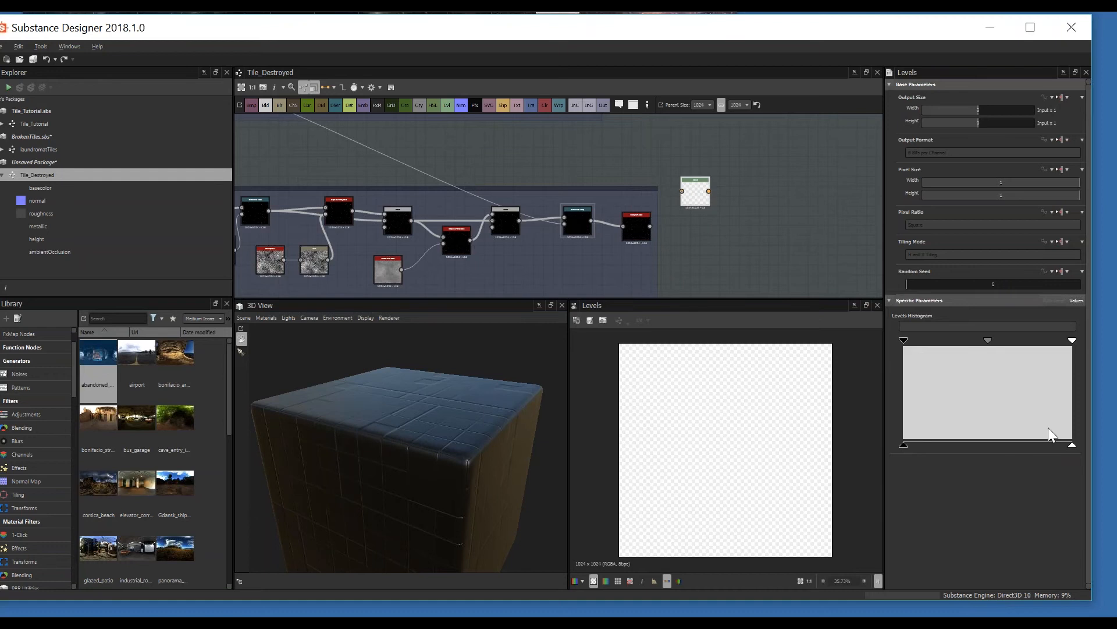
pyautogui.moveTo(1072, 445); pyautogui.dragTo(1052, 446)
pyautogui.click(695, 195)
pyautogui.press('Delete')
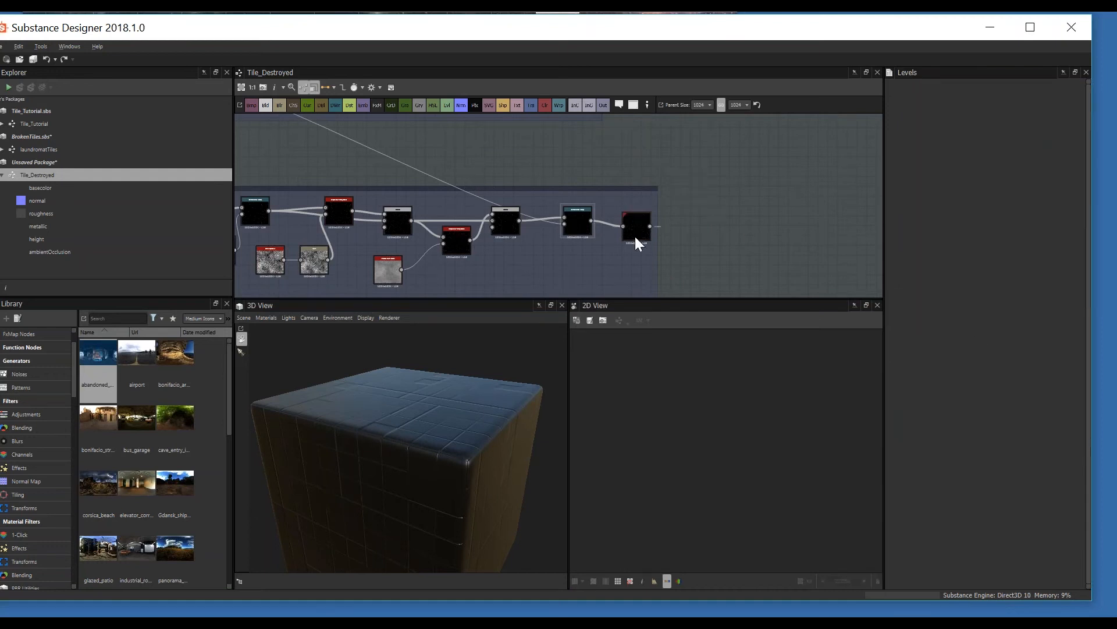
# - Preview the Histogram Scan node again and title the crack nodes' frame "Cracks"
pyautogui.doubleClick(635, 230)
pyautogui.scroll(-1, 1024, 549)
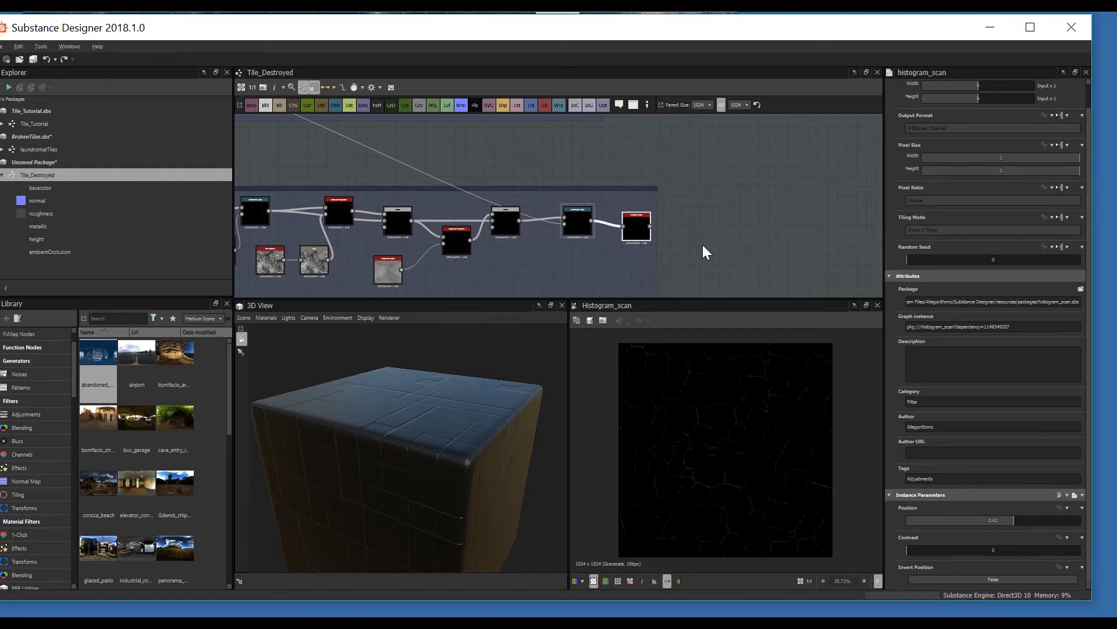
pyautogui.scroll(-5, 640, 239)
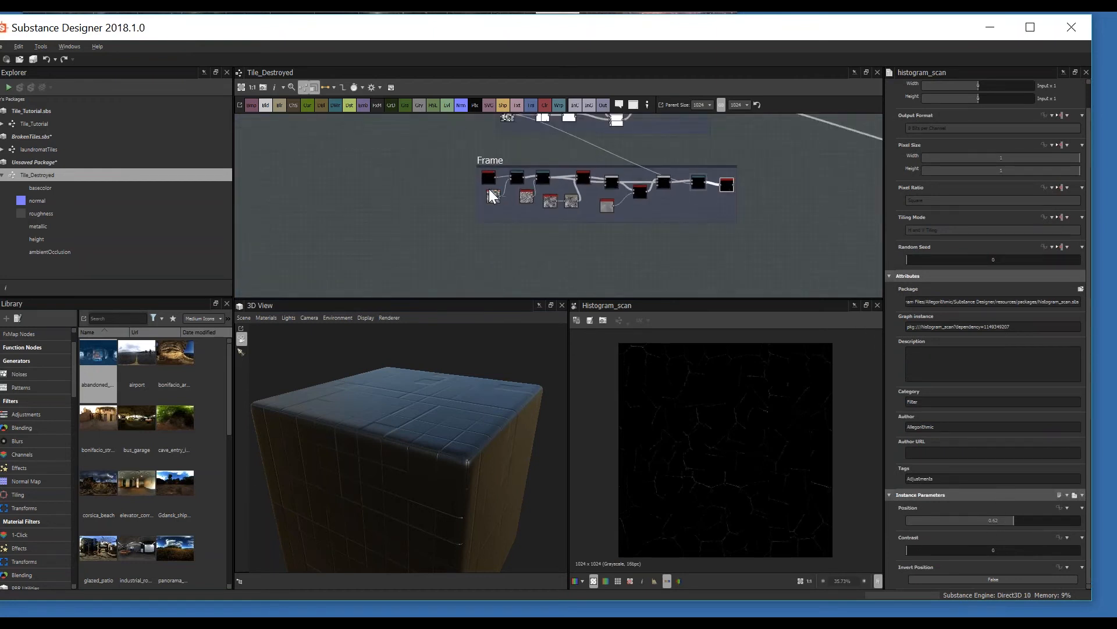
pyautogui.click(490, 164)
pyautogui.doubleClick(953, 130)
pyautogui.write('C')
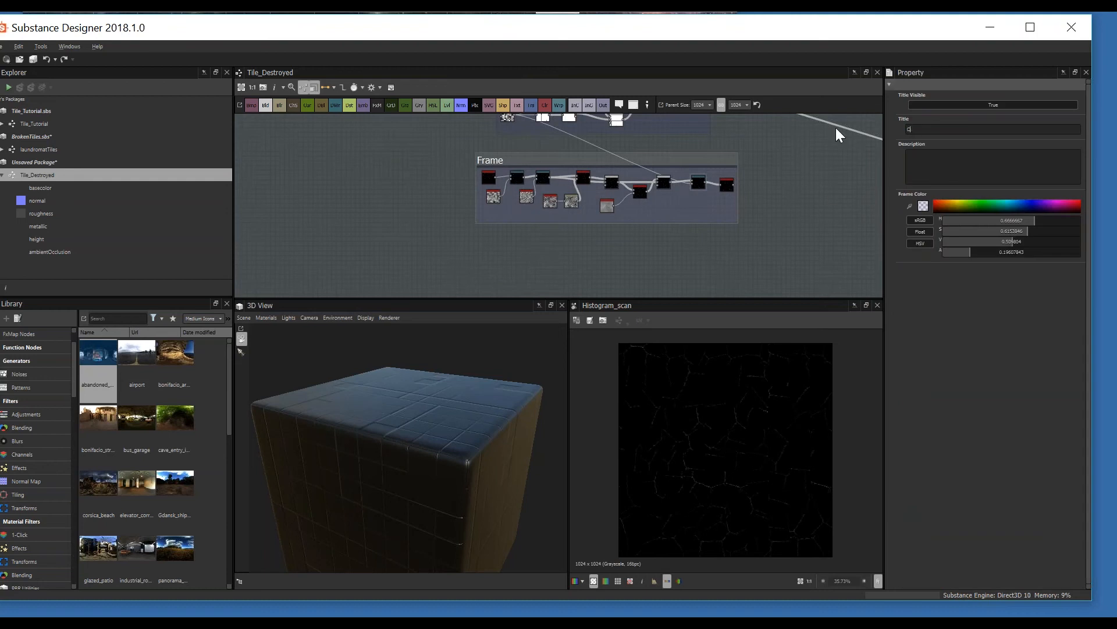
pyautogui.write('racks')
pyautogui.press('Return')
pyautogui.scroll(-2, 610, 172)
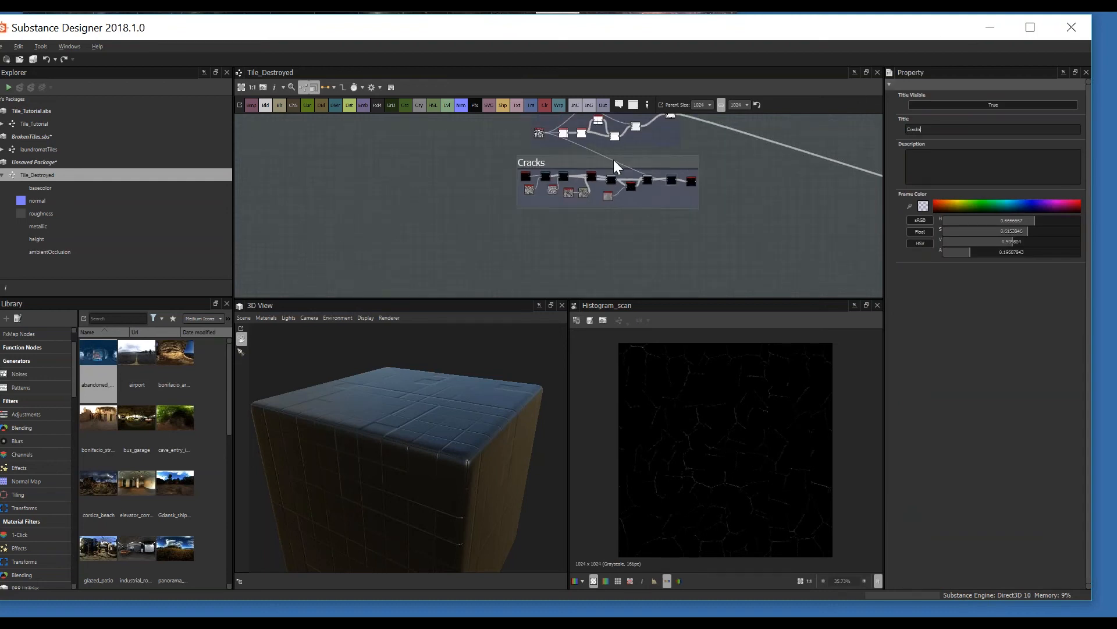
# - Move the Histogram Scan node slightly lower inside the Cracks frame and nudge the whole frame a little
pyautogui.scroll(3, 693, 203)
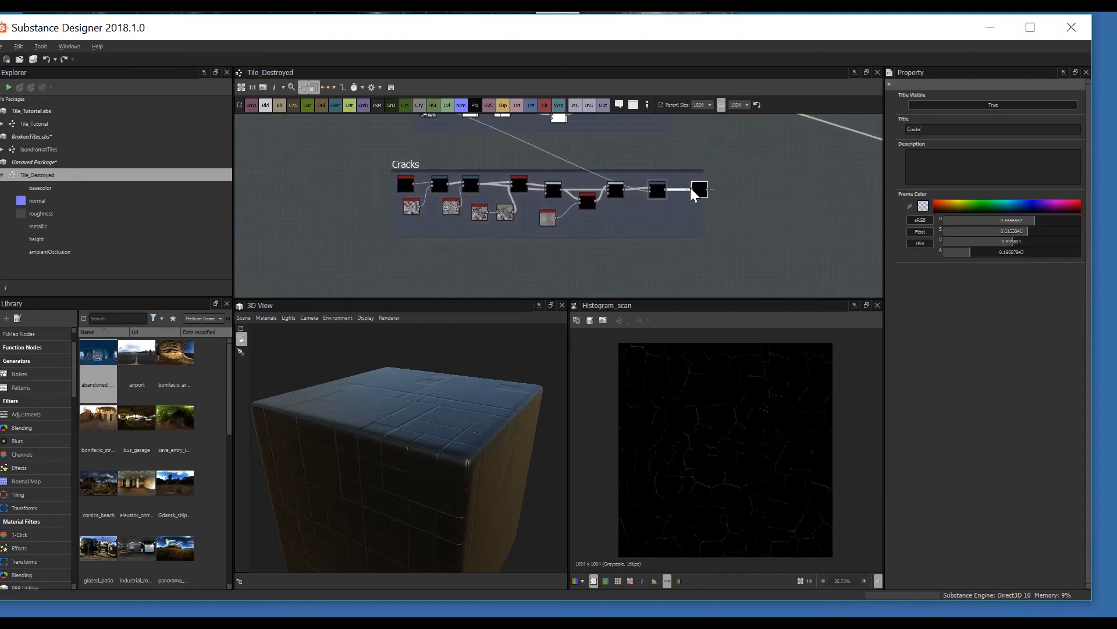
pyautogui.moveTo(686, 182); pyautogui.dragTo(697, 207)
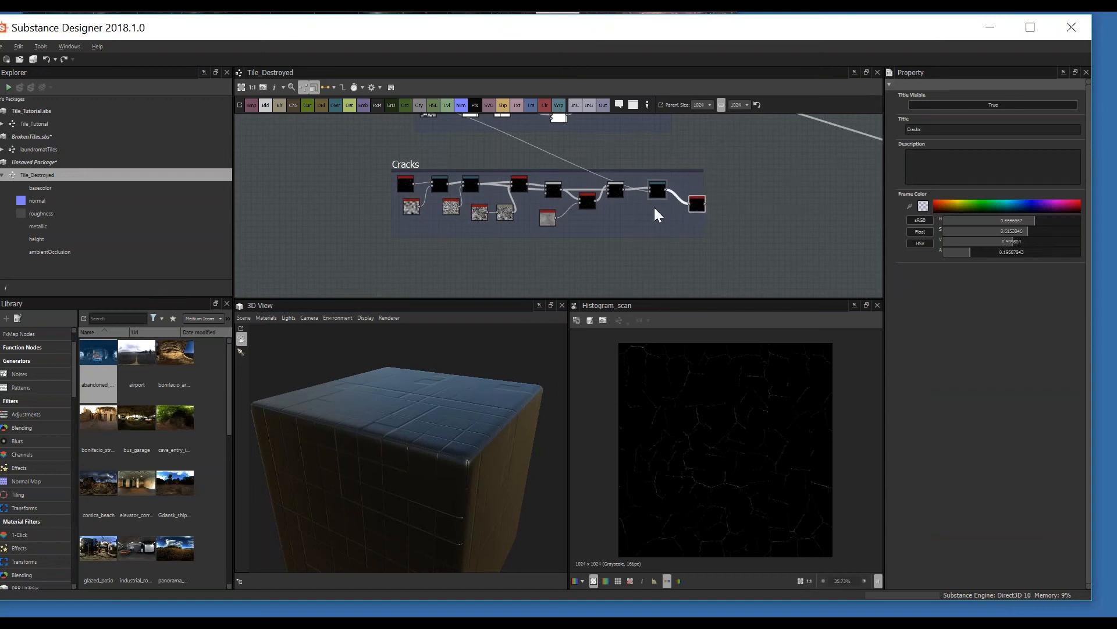
pyautogui.scroll(-3, 646, 230)
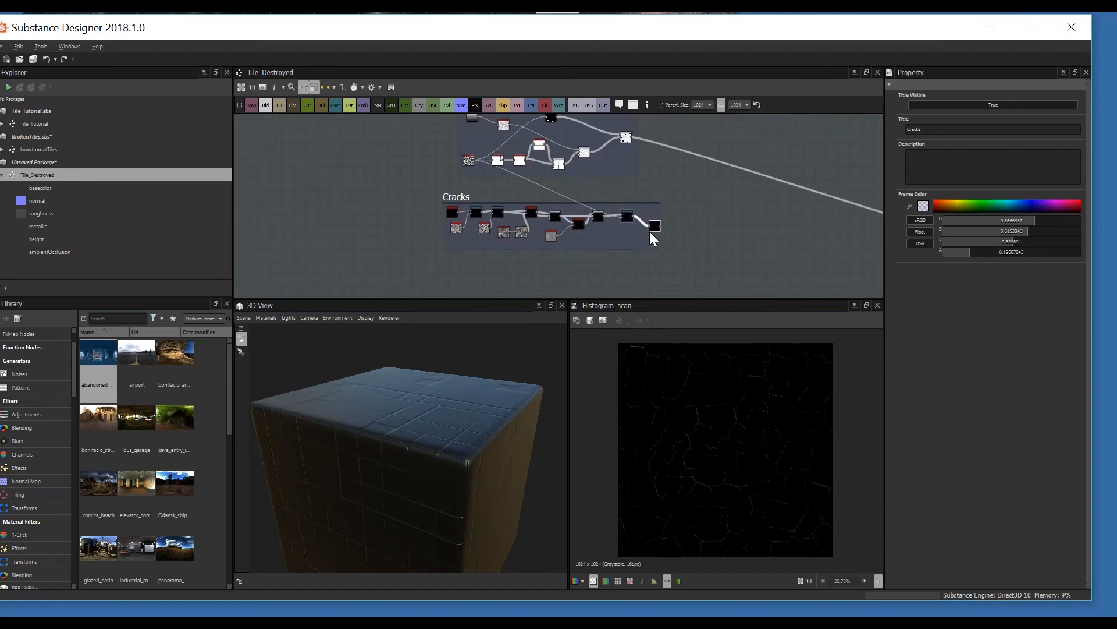
pyautogui.moveTo(664, 226); pyautogui.dragTo(663, 204, button='middle')
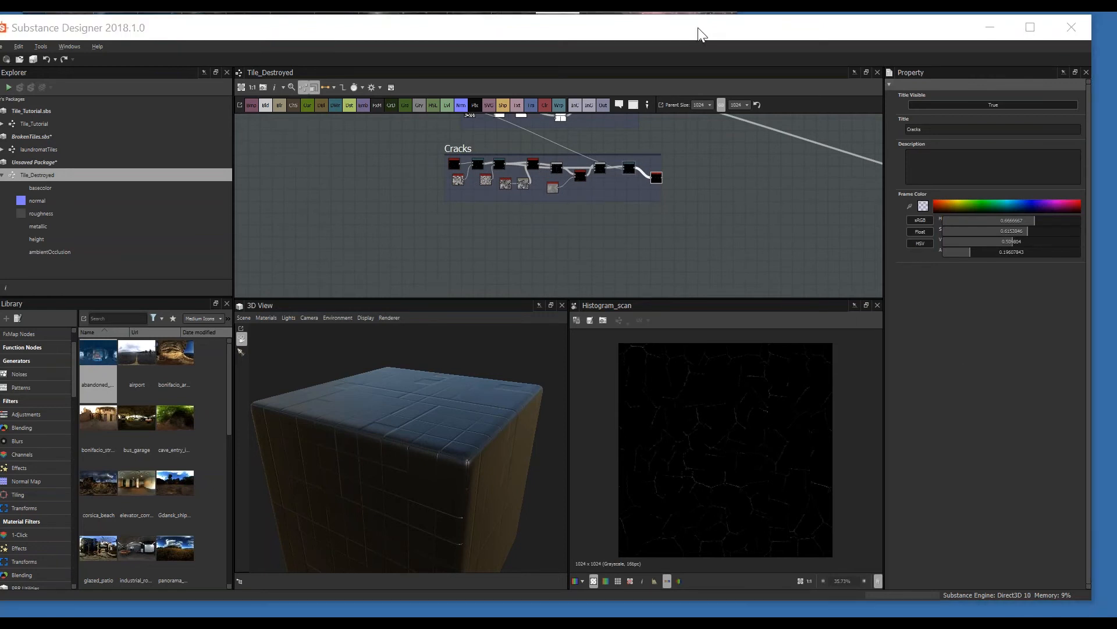
pyautogui.moveTo(438, 170); pyautogui.dragTo(432, 210, button='middle')
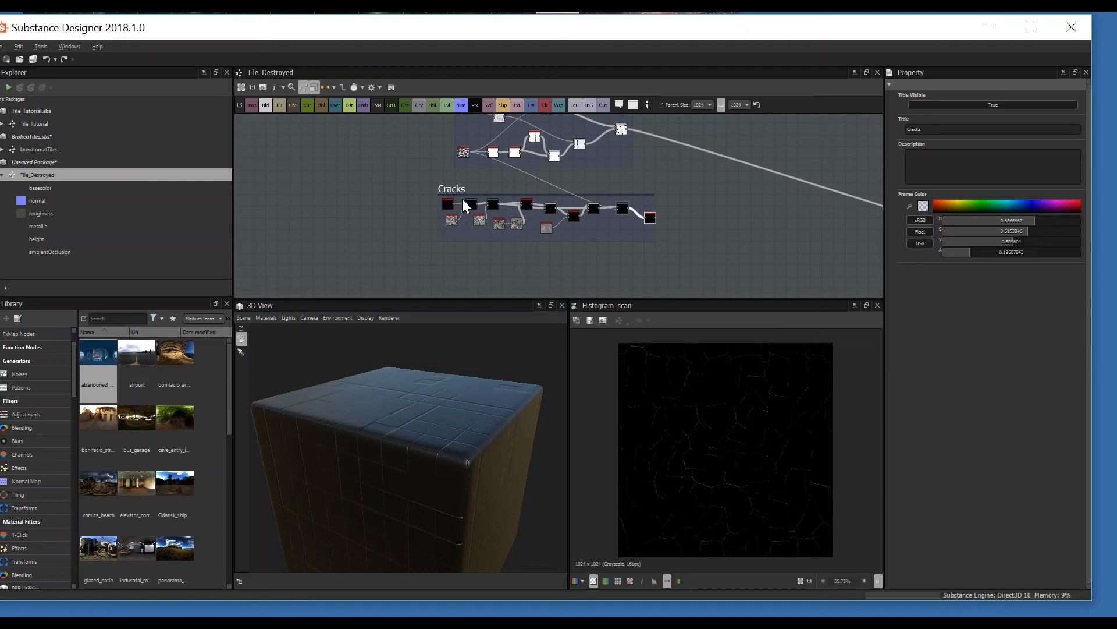
pyautogui.moveTo(462, 198); pyautogui.dragTo(465, 197)
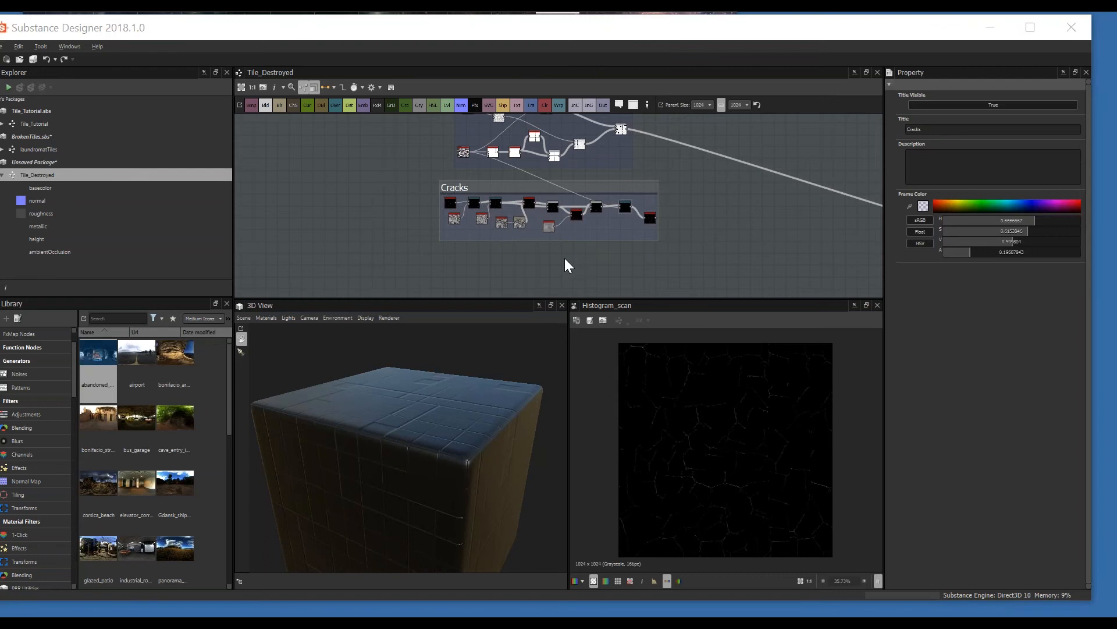
pyautogui.moveTo(549, 244); pyautogui.dragTo(546, 220, button='middle')
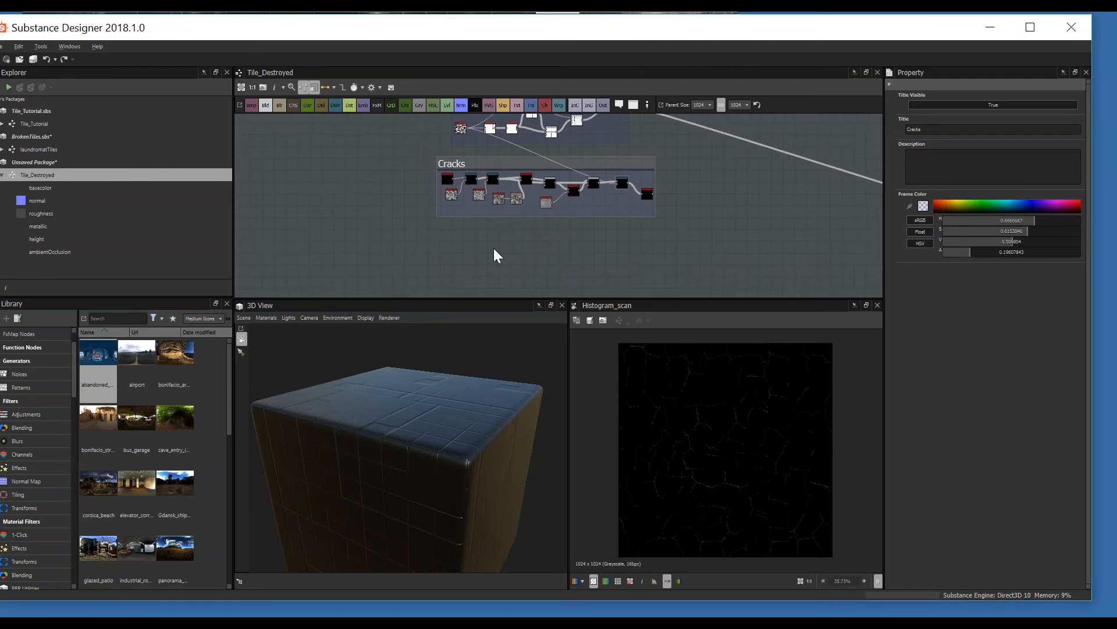
pyautogui.moveTo(469, 186); pyautogui.dragTo(473, 201, button='middle')
pyautogui.moveTo(464, 180)
pyautogui.mouseDown()
pyautogui.moveTo(472, 194)
pyautogui.moveTo(470, 185)
pyautogui.mouseUp()
pyautogui.moveTo(474, 202)
pyautogui.mouseDown(button='middle')
pyautogui.moveTo(487, 215)
pyautogui.moveTo(488, 205)
pyautogui.mouseUp(button='middle')
pyautogui.moveTo(490, 117)
pyautogui.mouseDown(button='middle')
pyautogui.moveTo(485, 154)
pyautogui.moveTo(519, 150)
pyautogui.moveTo(509, 112)
pyautogui.mouseUp(button='middle')
pyautogui.moveTo(493, 225); pyautogui.dragTo(507, 155, button='middle')
pyautogui.scroll(1, 497, 215)
pyautogui.moveTo(497, 203); pyautogui.dragTo(492, 242, button='middle')
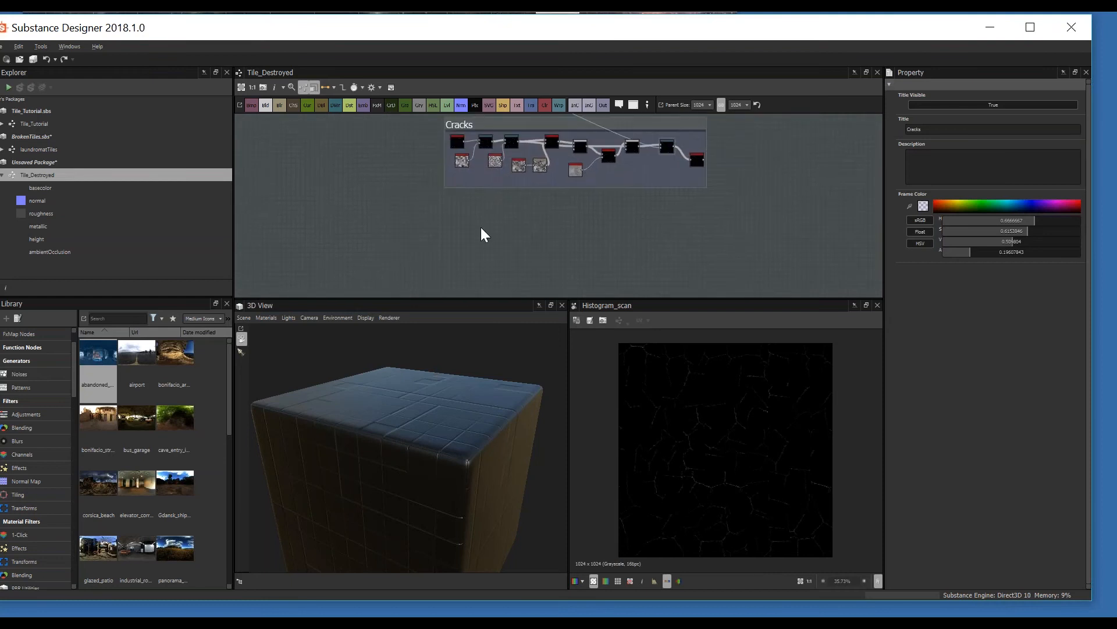
# - Add a Cells 4 noise node below the Cracks frame and set its Scale to 10
pyautogui.click(481, 227)
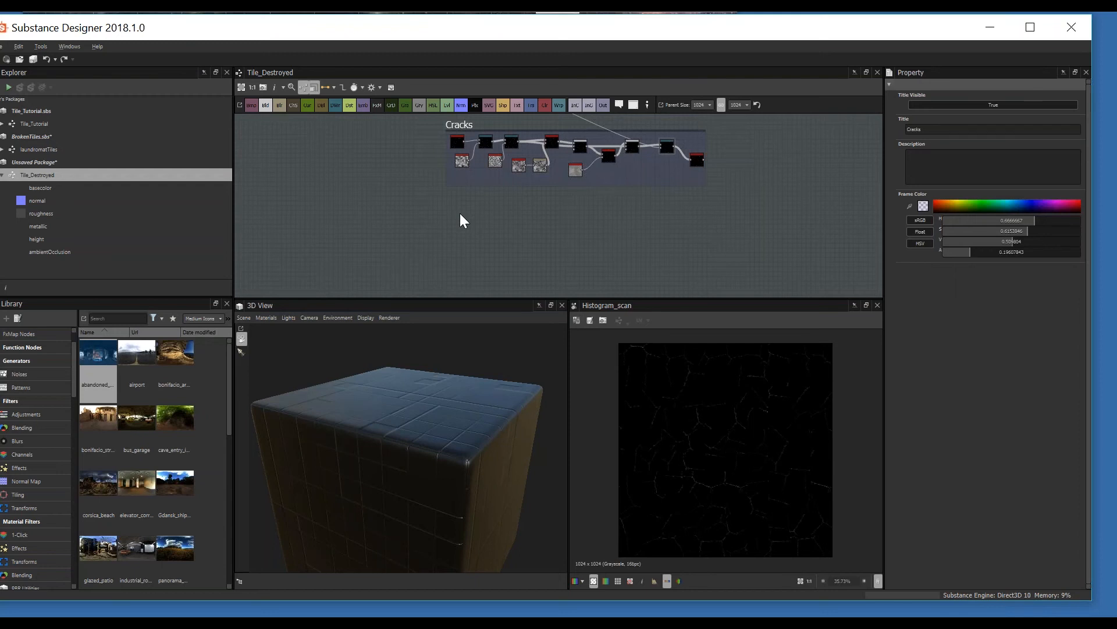
pyautogui.press('space')
pyautogui.write('cells')
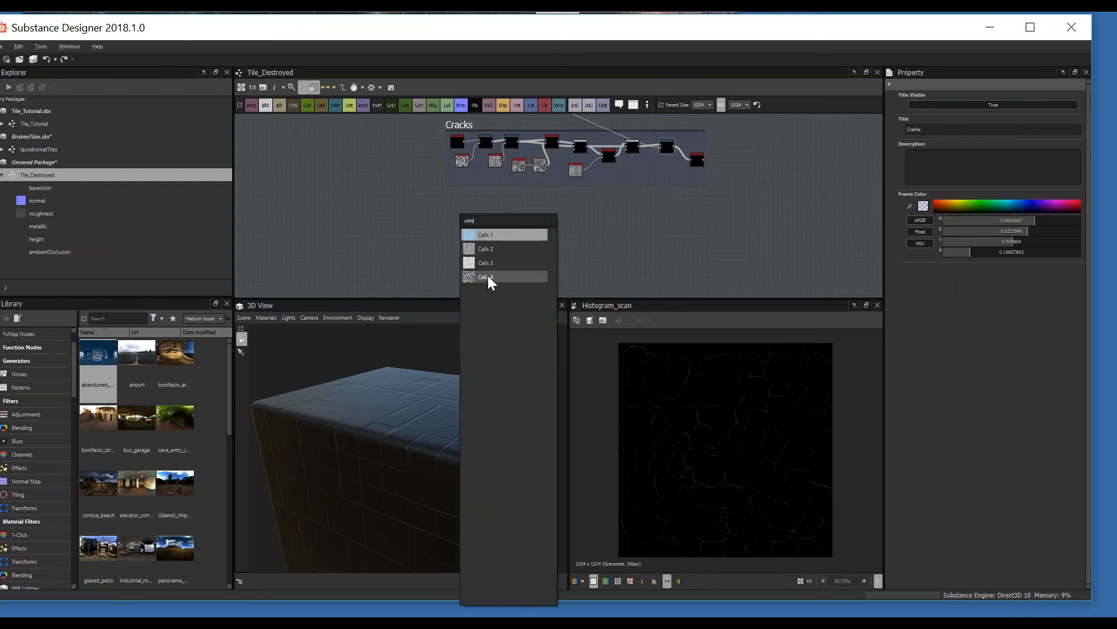
pyautogui.click(488, 277)
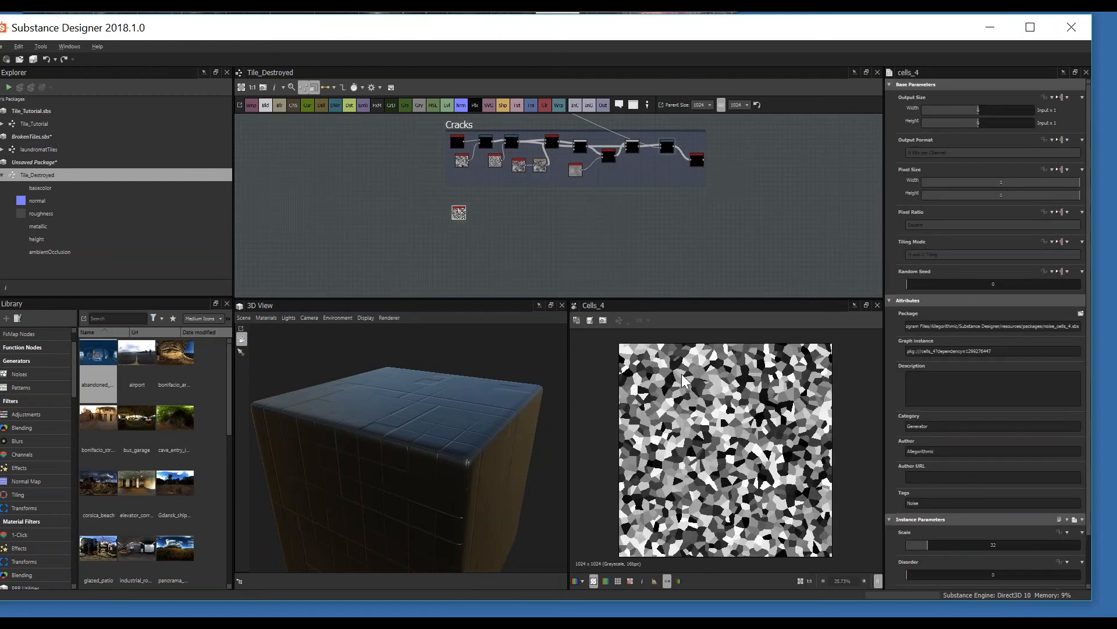
pyautogui.moveTo(464, 189)
pyautogui.mouseDown(button='middle')
pyautogui.moveTo(488, 244)
pyautogui.moveTo(478, 189)
pyautogui.mouseUp(button='middle')
pyautogui.scroll(3, 701, 428)
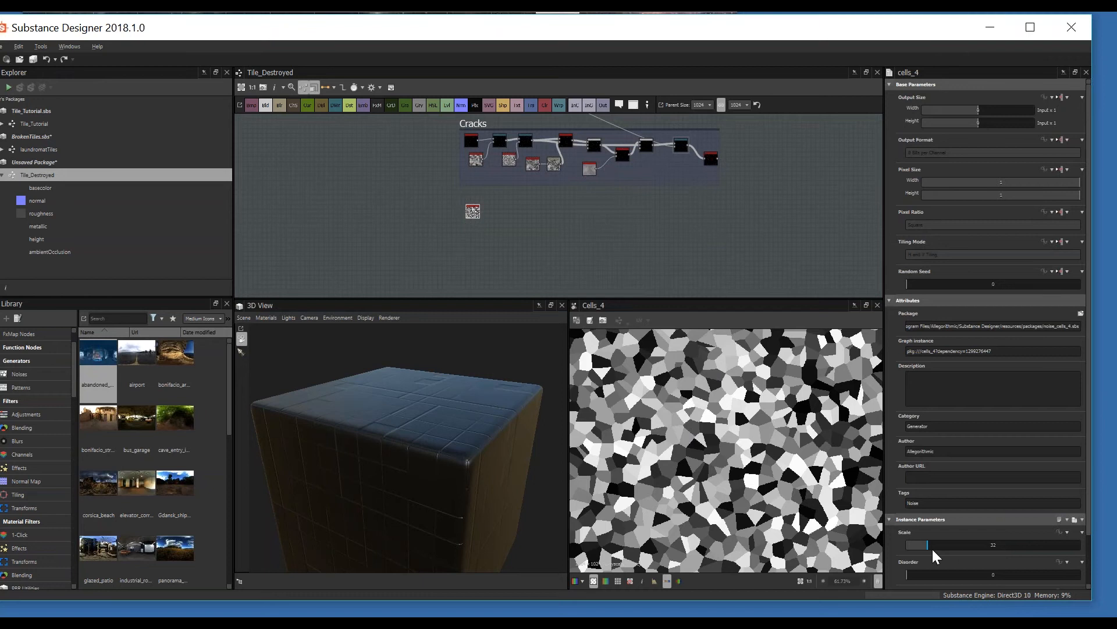
pyautogui.moveTo(919, 543); pyautogui.dragTo(912, 548)
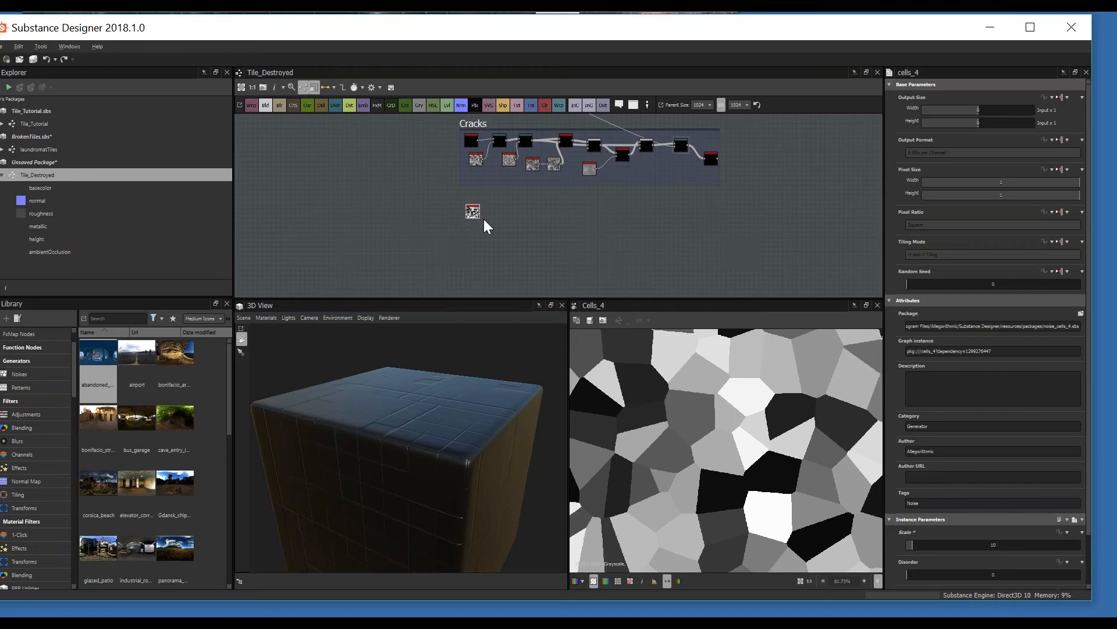
# - Try an Edge Detect node fed by the Cells 4 node, with an Edge Width of 1.35
pyautogui.moveTo(487, 219); pyautogui.dragTo(504, 300, button='middle')
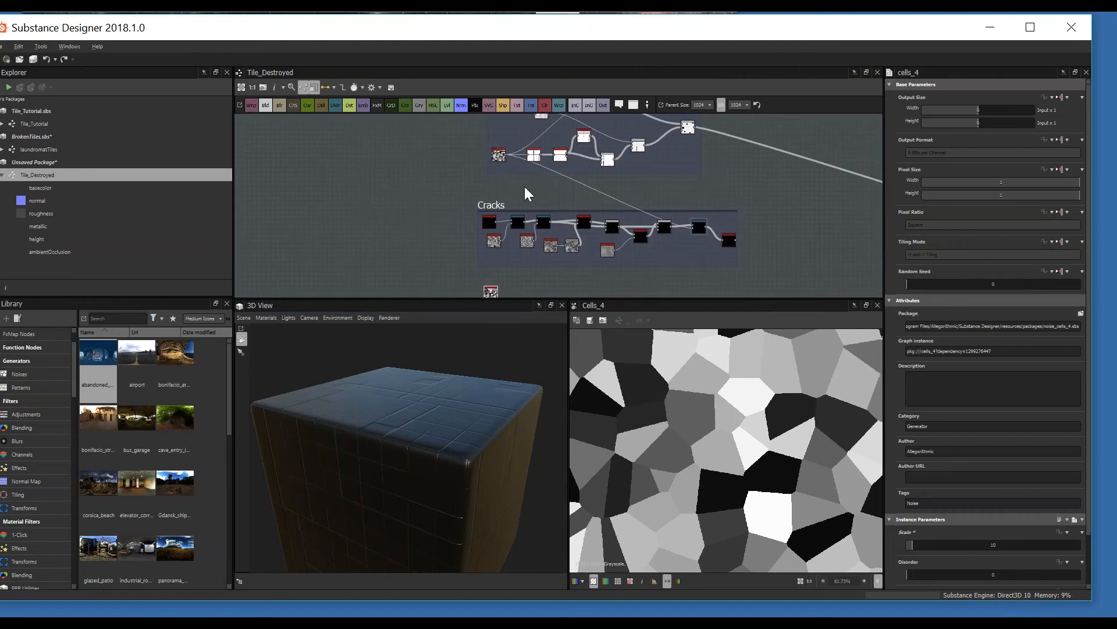
pyautogui.moveTo(513, 227); pyautogui.dragTo(508, 183, button='middle')
pyautogui.press('space')
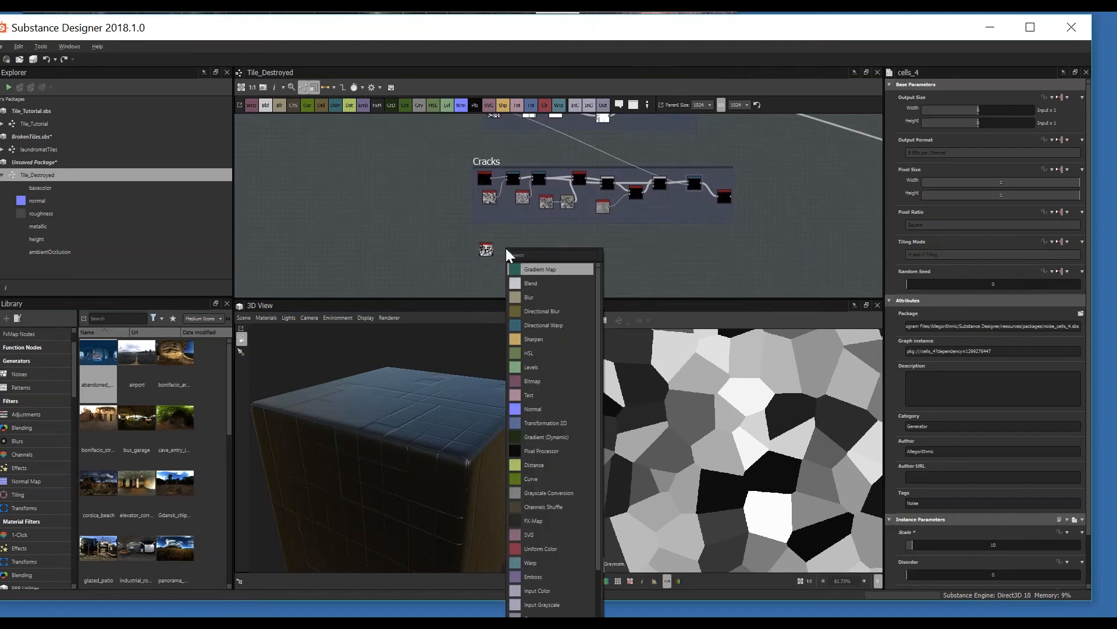
pyautogui.write('edge')
pyautogui.press('Return')
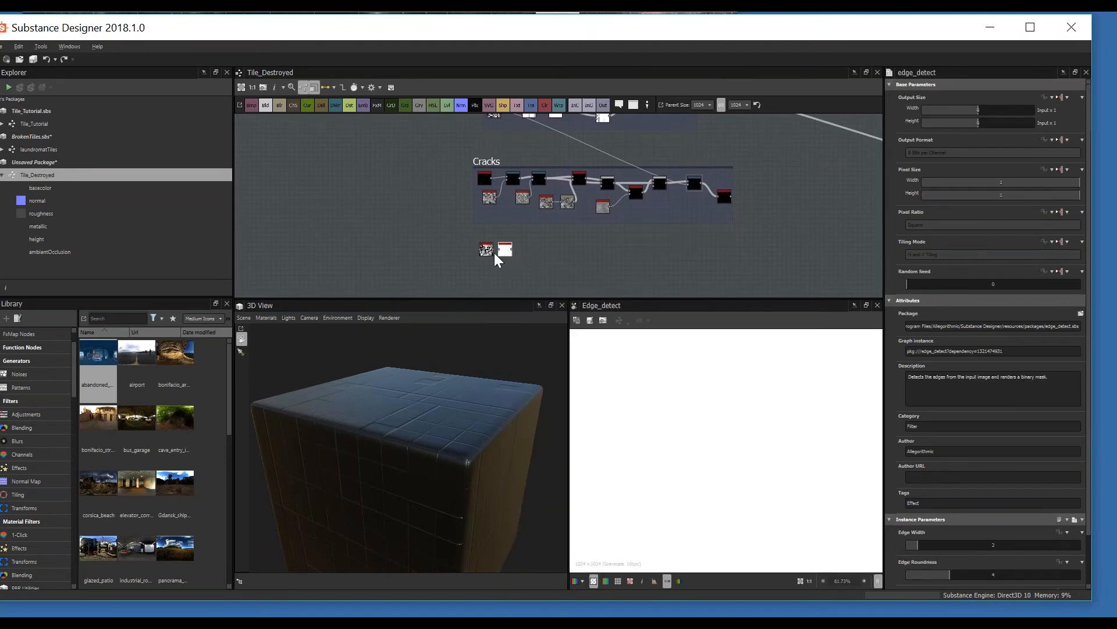
pyautogui.scroll(2, 494, 254)
pyautogui.moveTo(493, 248); pyautogui.dragTo(524, 253)
pyautogui.scroll(-4, 797, 461)
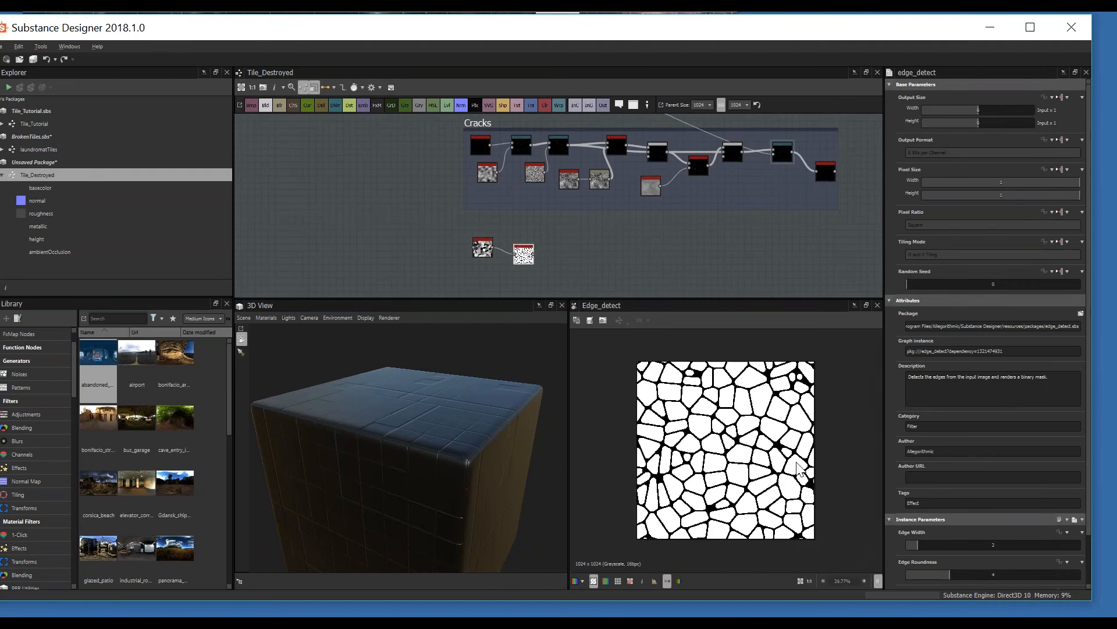
pyautogui.moveTo(931, 544); pyautogui.dragTo(911, 544)
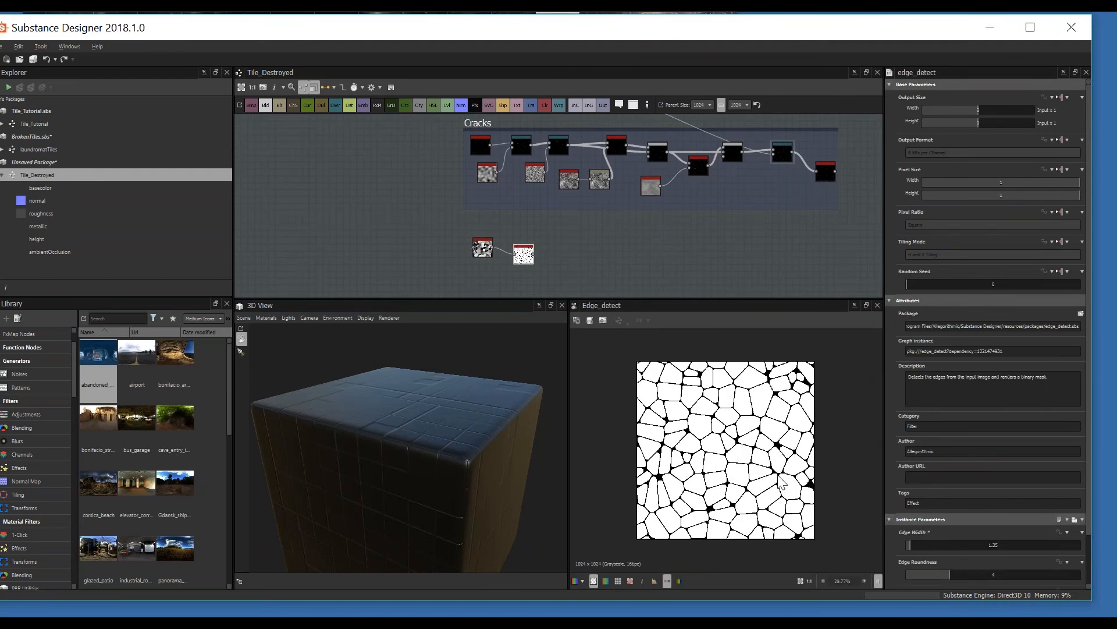
pyautogui.scroll(2, 541, 253)
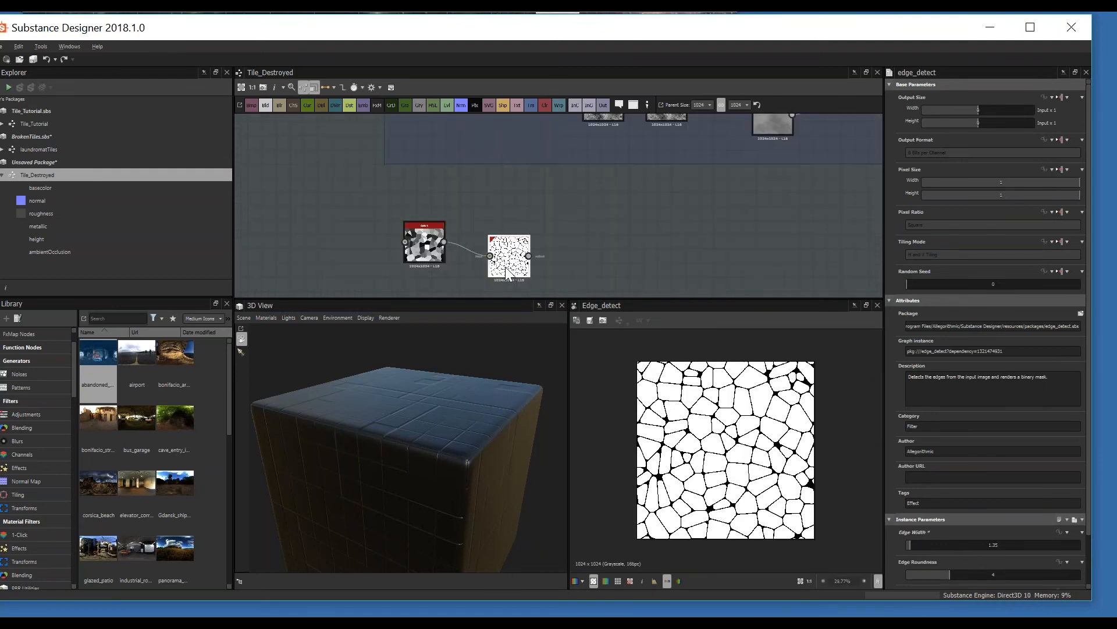
pyautogui.press('Delete')
# - Add a Quantize Grayscale node beside the Cells 4 node and feed it the Cells 4 output
pyautogui.doubleClick(440, 240)
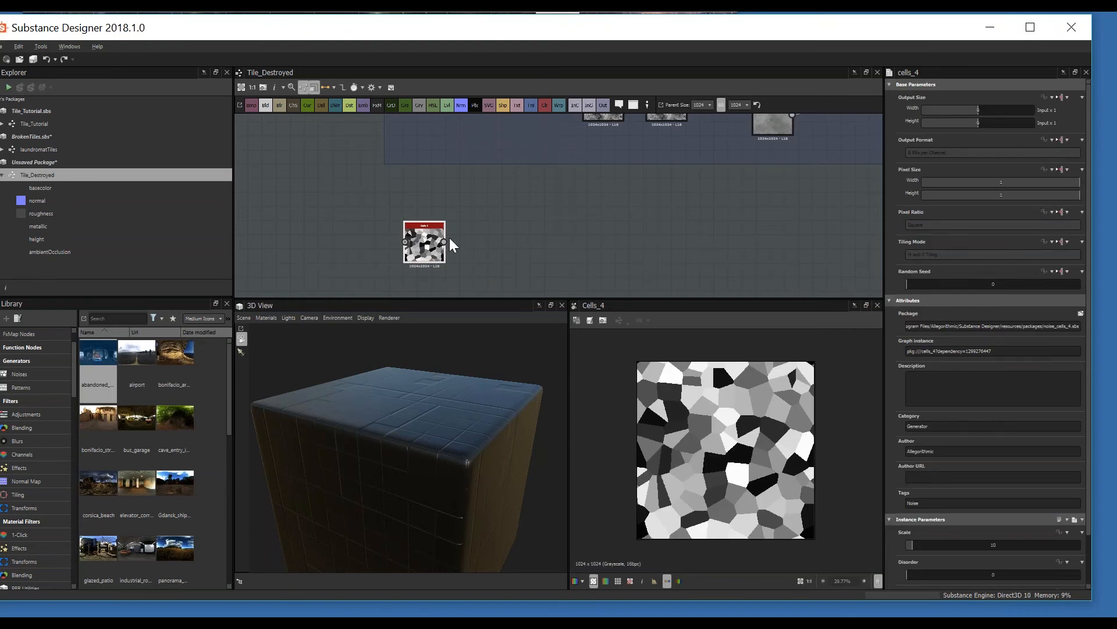
pyautogui.press('space')
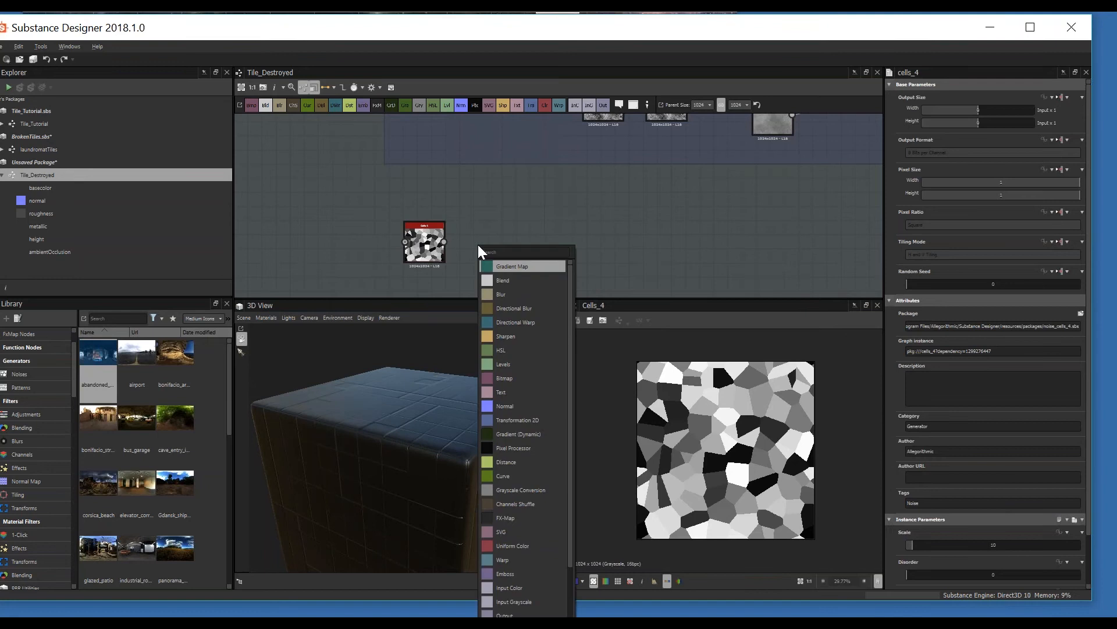
pyautogui.write('quant')
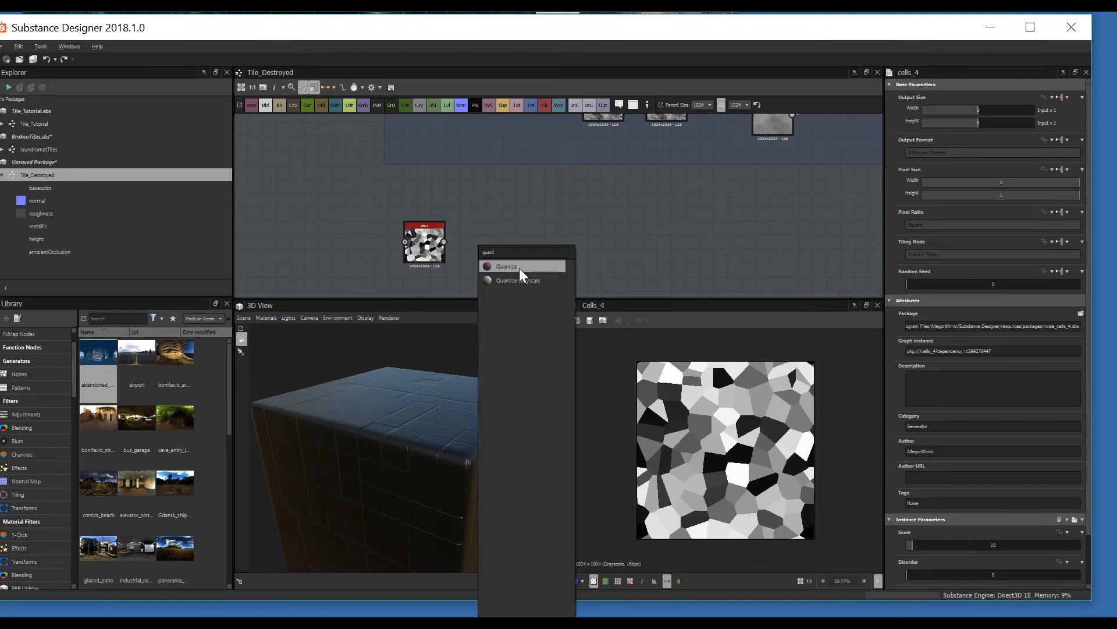
pyautogui.press('Escape')
pyautogui.moveTo(444, 242); pyautogui.dragTo(488, 245)
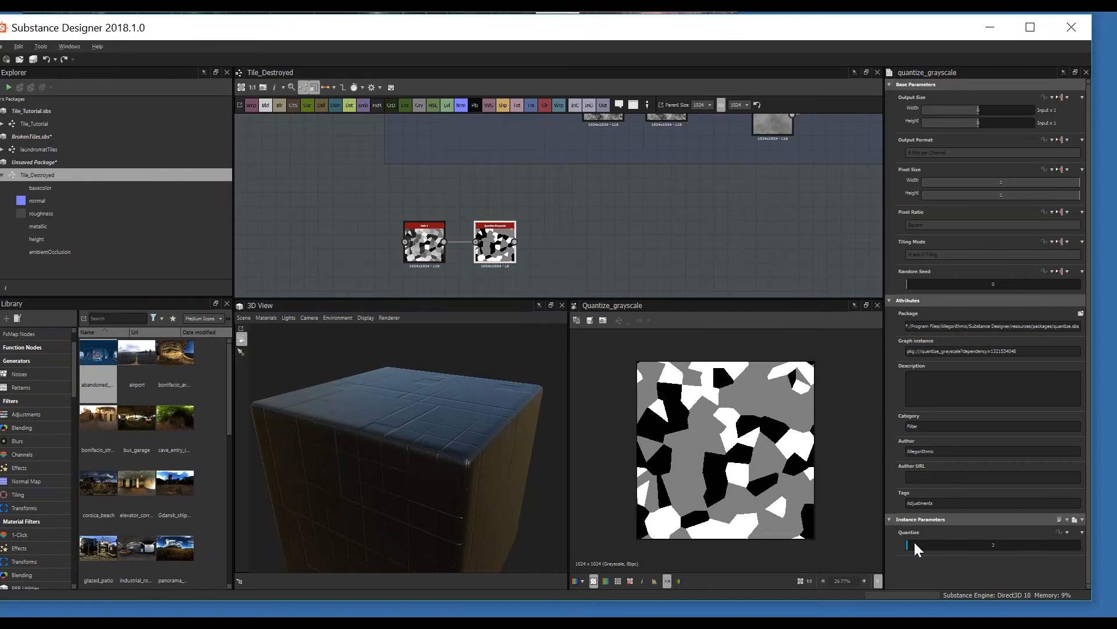
# - Raise the Quantize Grayscale node's Quantize value to about 15 and compare its output with the Cells 4 output
pyautogui.moveTo(914, 543); pyautogui.dragTo(916, 546)
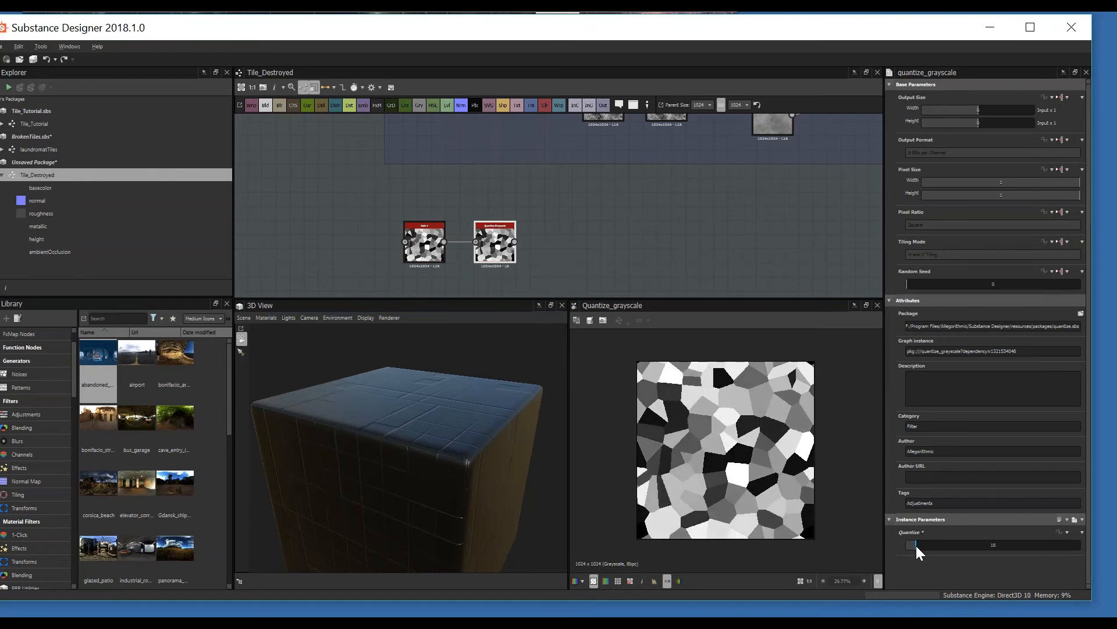
pyautogui.scroll(2, 460, 244)
pyautogui.moveTo(486, 225); pyautogui.dragTo(444, 224, button='middle')
pyautogui.scroll(1, 500, 240)
pyautogui.scroll(1, 501, 242)
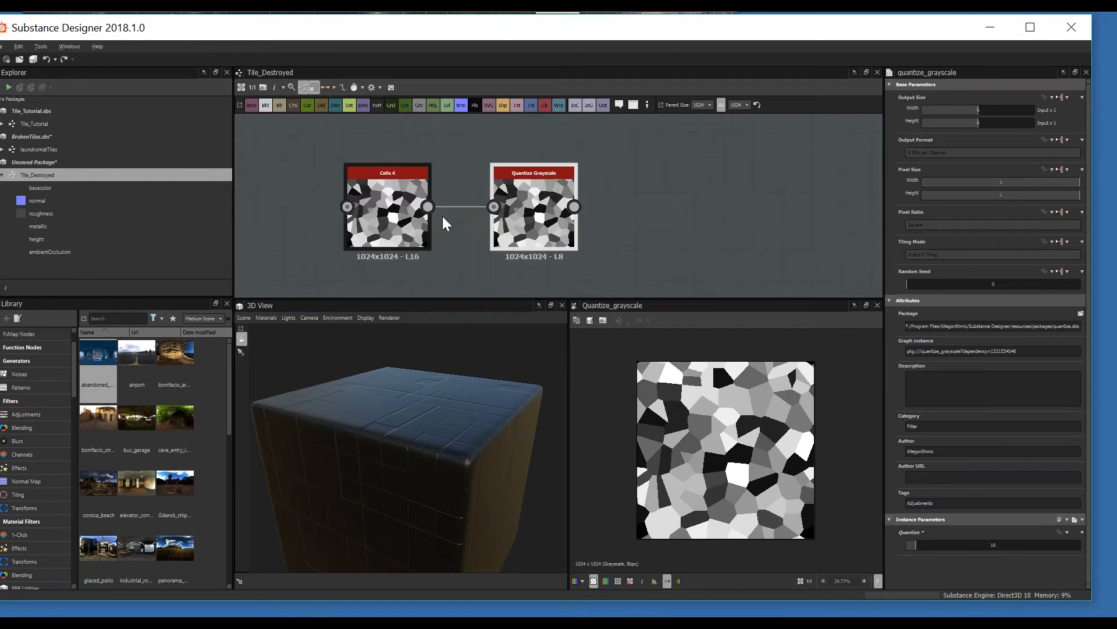
pyautogui.scroll(-2, 464, 233)
pyautogui.scroll(-1, 469, 234)
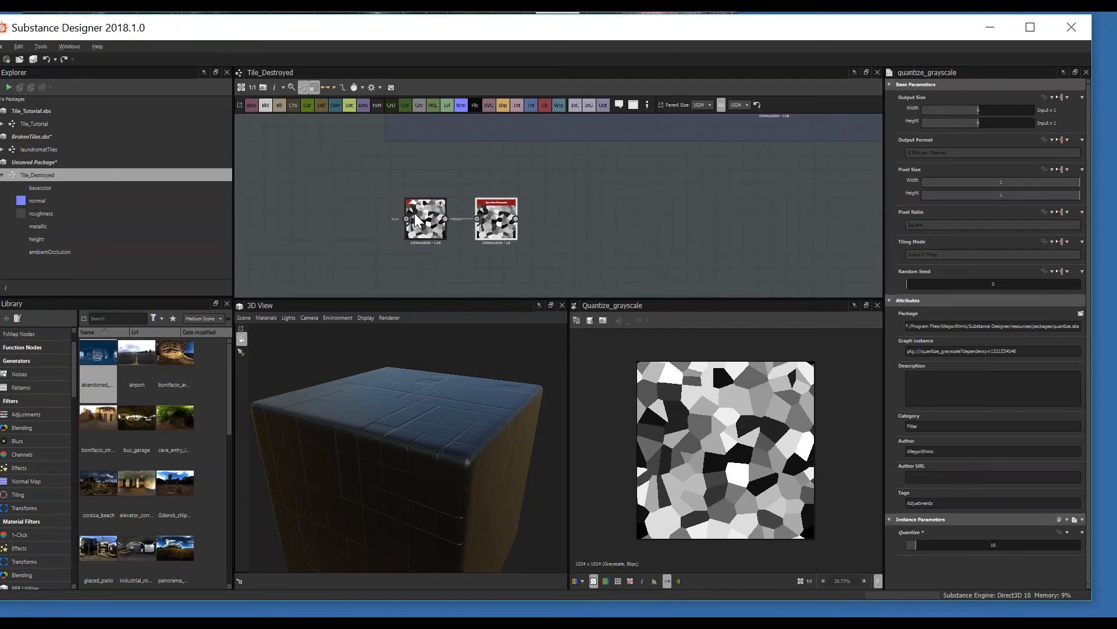
pyautogui.click(421, 224)
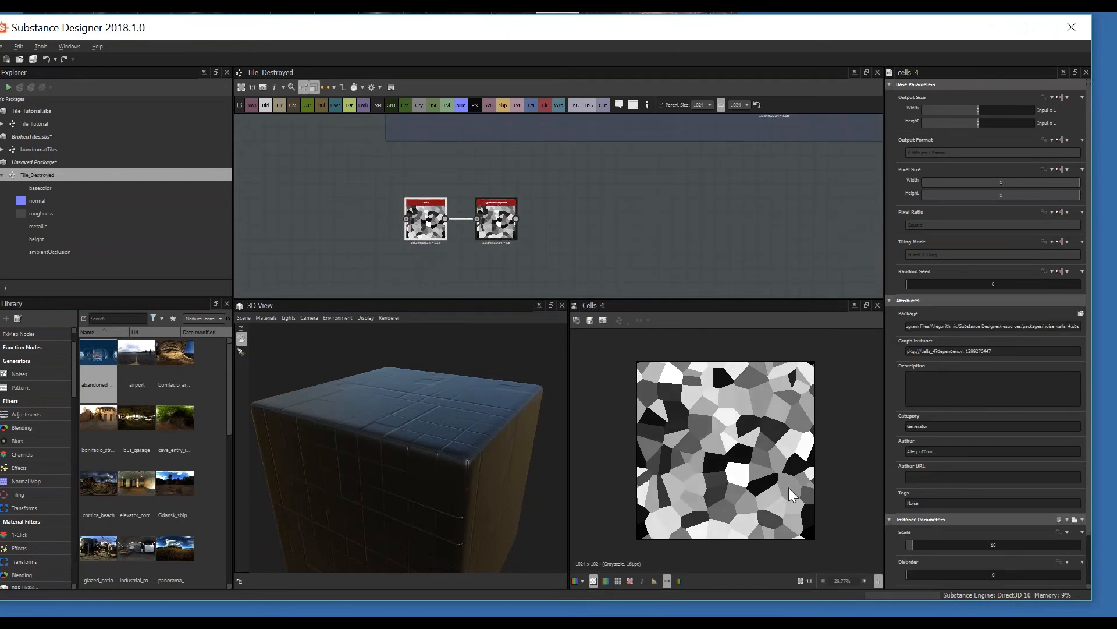
pyautogui.scroll(2, 790, 494)
pyautogui.click(496, 230)
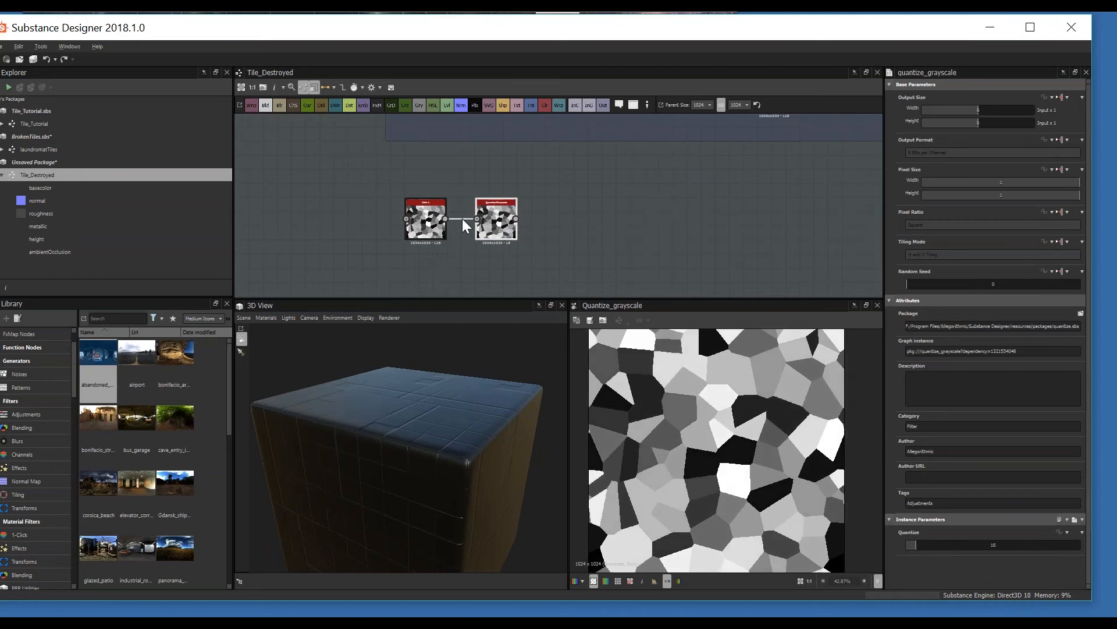
pyautogui.scroll(3, 667, 460)
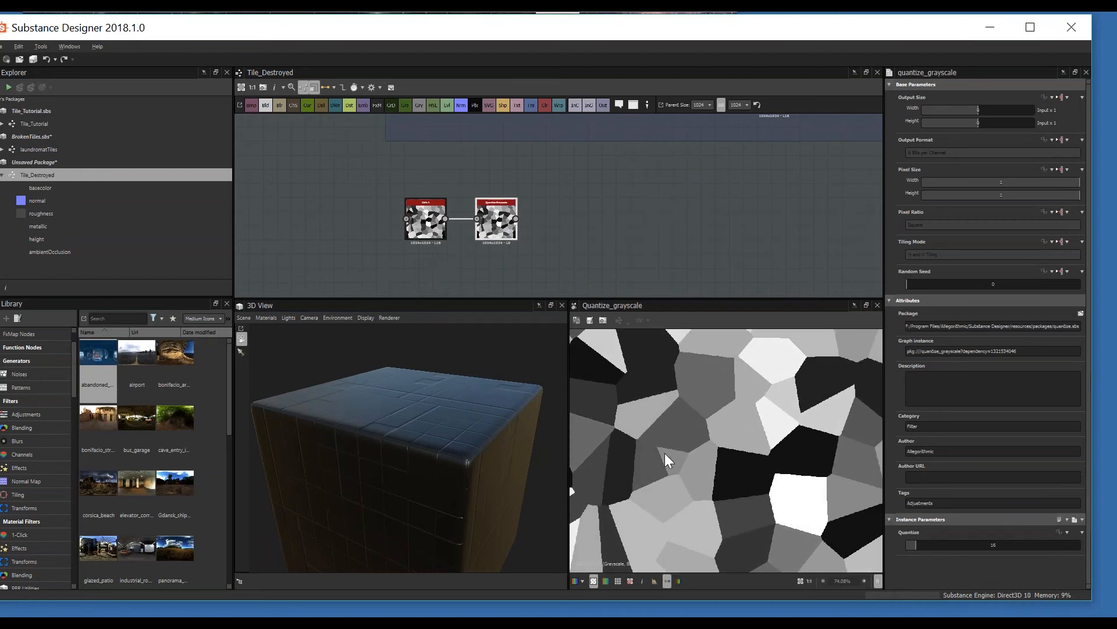
pyautogui.scroll(-3, 667, 459)
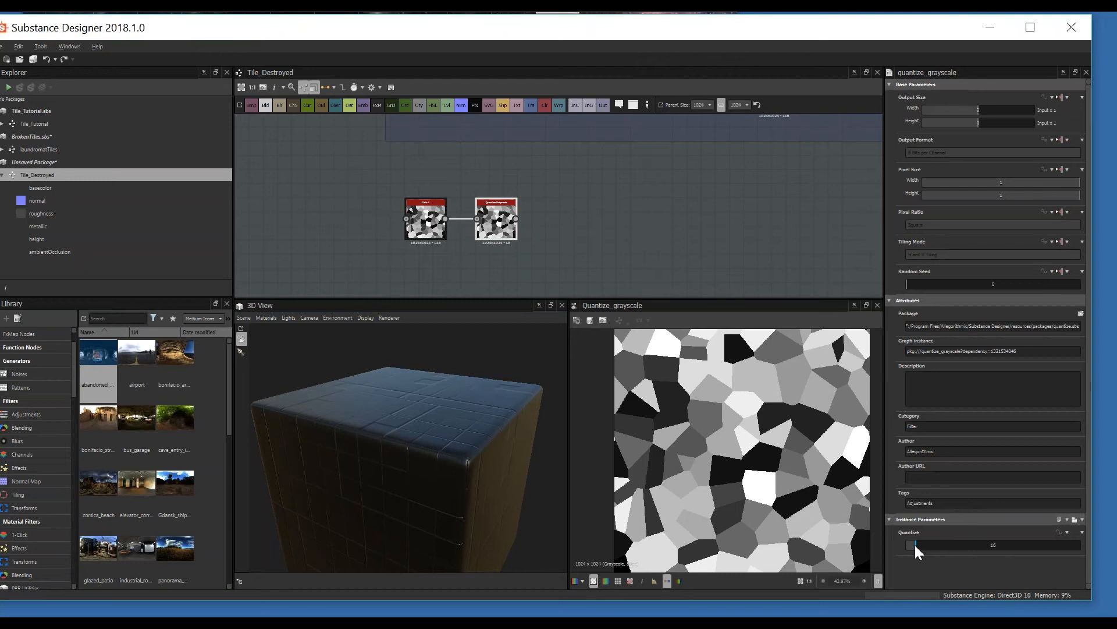
pyautogui.moveTo(915, 545)
pyautogui.mouseDown()
pyautogui.moveTo(906, 546)
pyautogui.moveTo(917, 550)
pyautogui.mouseUp()
# - Duplicate the two Directional Warp nodes and their two Perlin Noise nodes from the Cracks frame, placing the copies beyond Quantize Grayscale
pyautogui.moveTo(579, 228); pyautogui.dragTo(531, 400, button='middle')
pyautogui.scroll(-2, 559, 204)
pyautogui.moveTo(539, 255); pyautogui.dragTo(543, 341, button='middle')
pyautogui.moveTo(517, 212); pyautogui.dragTo(483, 121, button='middle')
pyautogui.moveTo(516, 236); pyautogui.dragTo(516, 160, button='middle')
pyautogui.scroll(3, 533, 223)
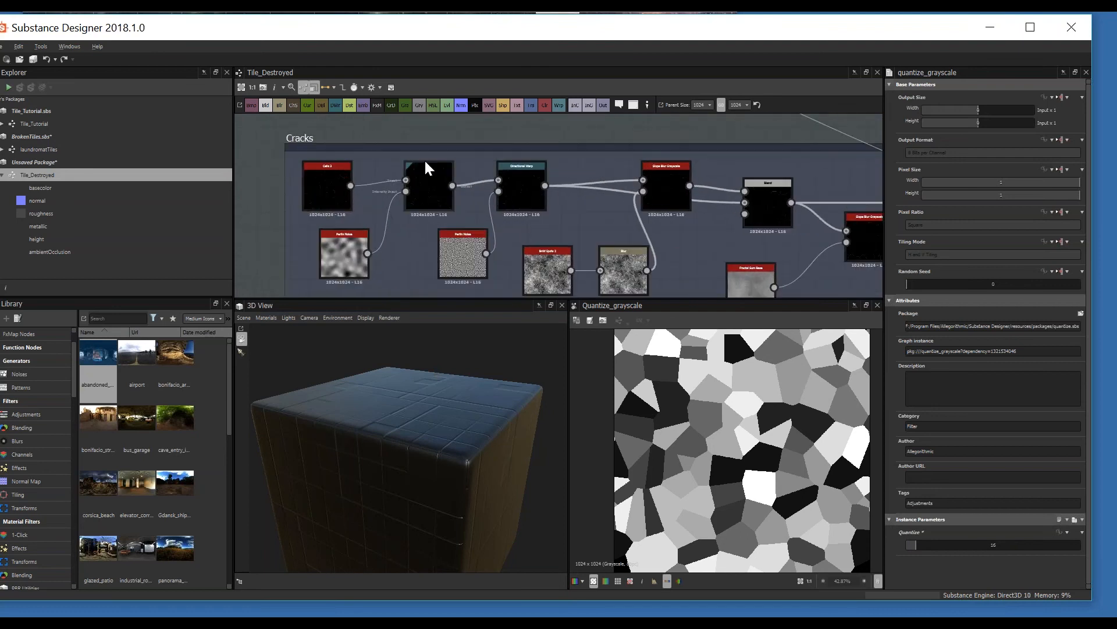
pyautogui.click(420, 174)
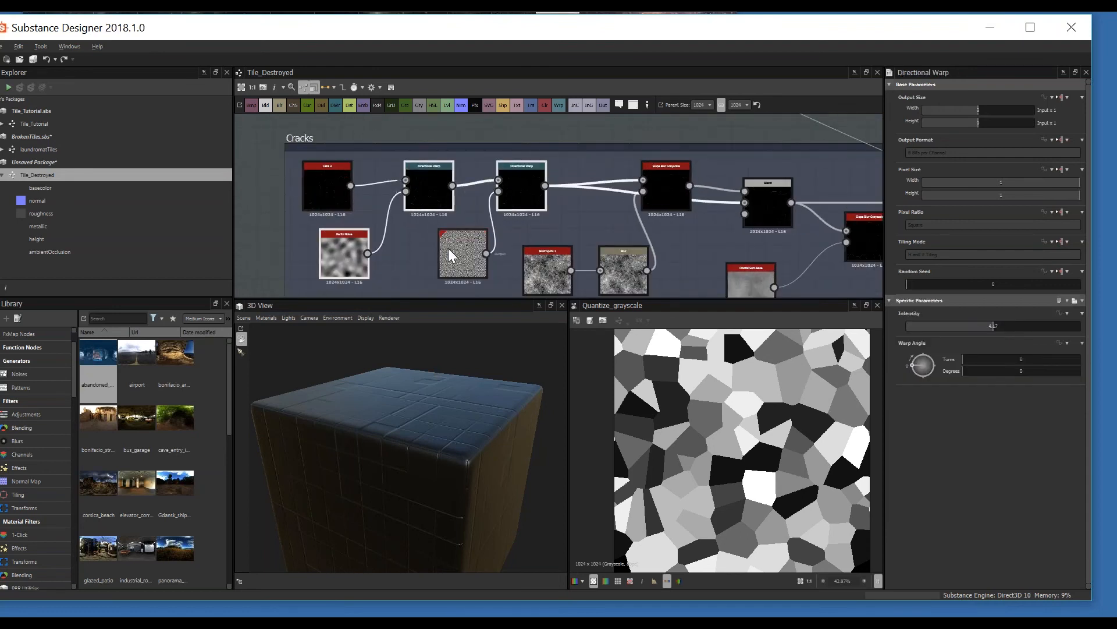
pyautogui.moveTo(449, 269); pyautogui.dragTo(444, 140, button='middle')
pyautogui.scroll(-4, 443, 140)
pyautogui.moveTo(446, 212); pyautogui.dragTo(446, 139, button='middle')
pyautogui.hotkey('ctrl', 'v')
pyautogui.moveTo(496, 197); pyautogui.dragTo(497, 241, button='middle')
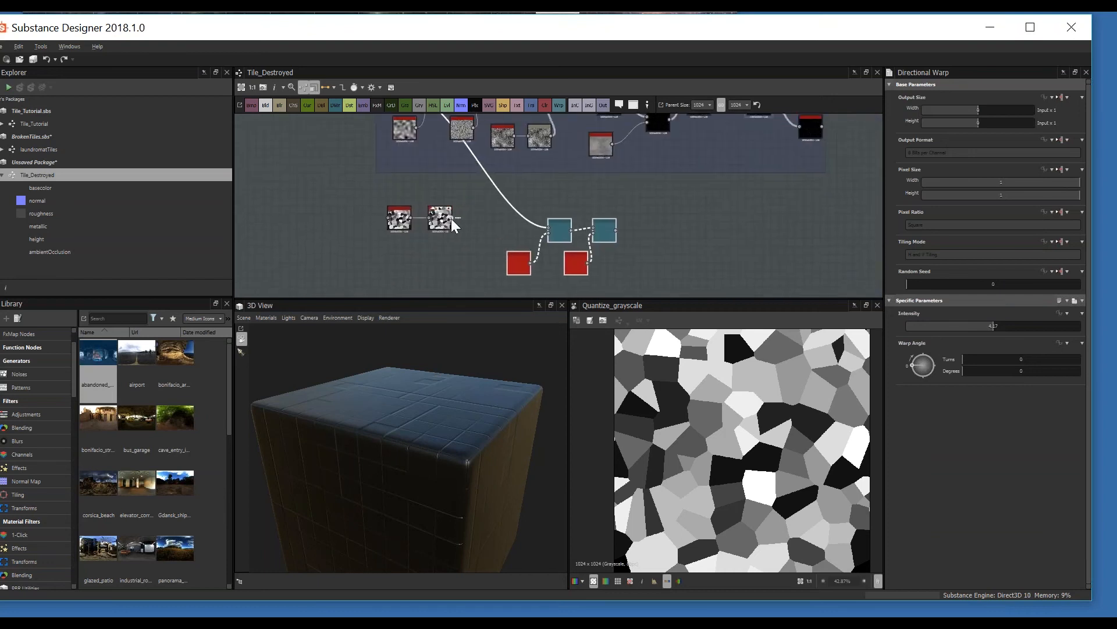
# - Feed the Quantize Grayscale output into the first copied Directional Warp and arrange the copied warp and Perlin Noise nodes closer to it
pyautogui.scroll(1, 445, 227)
pyautogui.moveTo(440, 218); pyautogui.dragTo(557, 229)
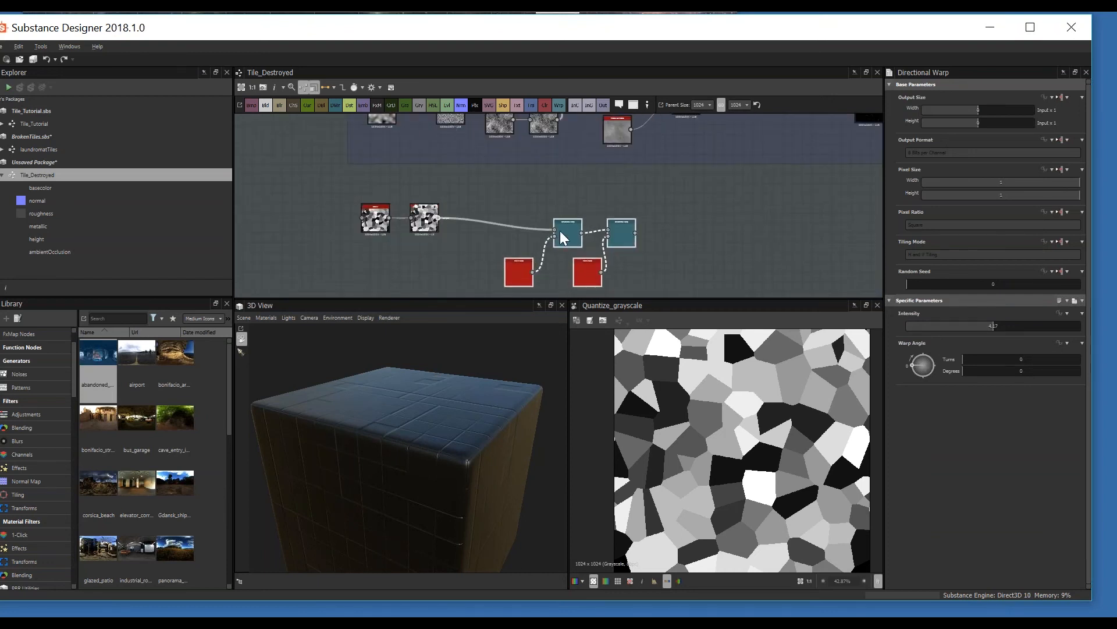
pyautogui.moveTo(493, 234); pyautogui.dragTo(491, 257, button='middle')
pyautogui.moveTo(542, 215); pyautogui.dragTo(551, 245)
pyautogui.click(583, 285)
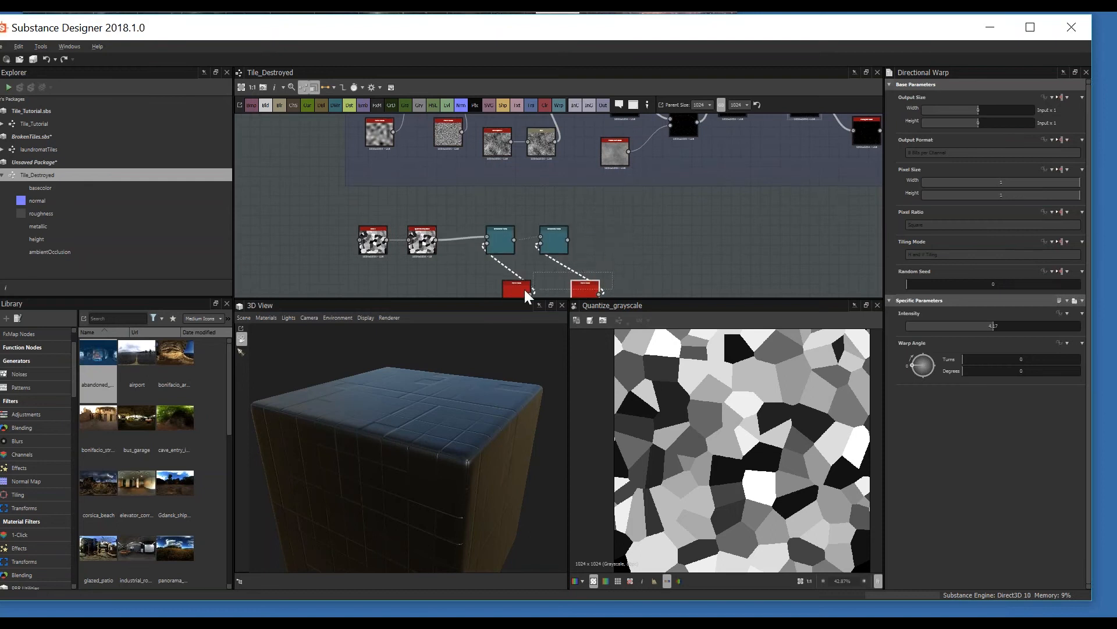
pyautogui.keyDown('ctrl'); pyautogui.moveTo(525, 288); pyautogui.dragTo(435, 282); pyautogui.keyUp('ctrl')
pyautogui.moveTo(474, 262); pyautogui.dragTo(489, 224, button='middle')
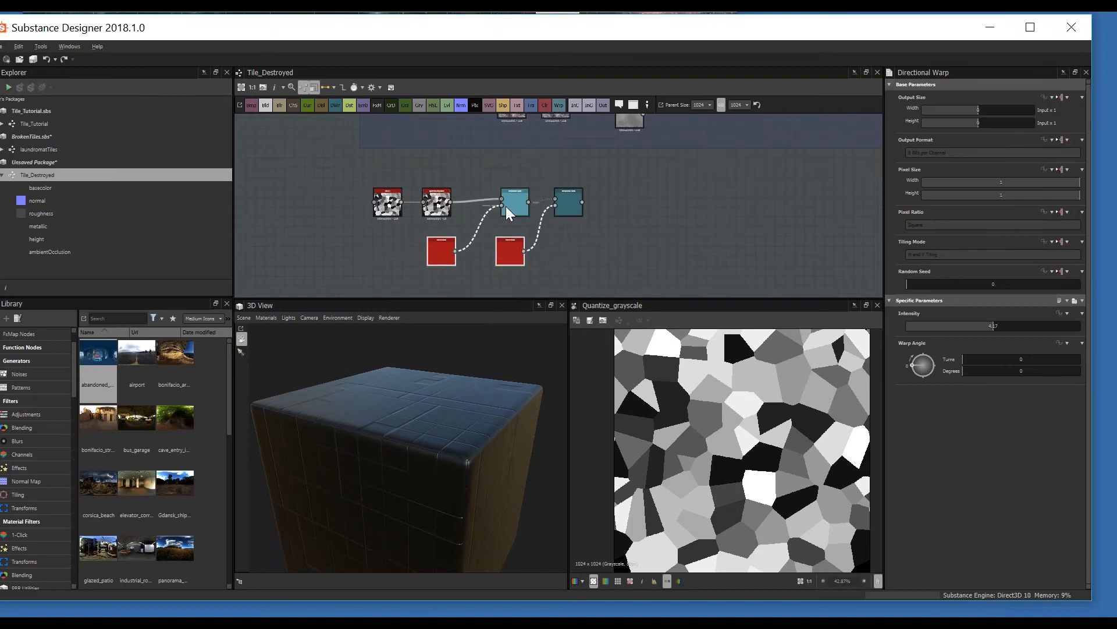
# - Set the Scale of the Perlin Noise feeding the first copied Directional Warp to 10 and preview the warped cells
pyautogui.doubleClick(509, 211)
pyautogui.scroll(2, 732, 408)
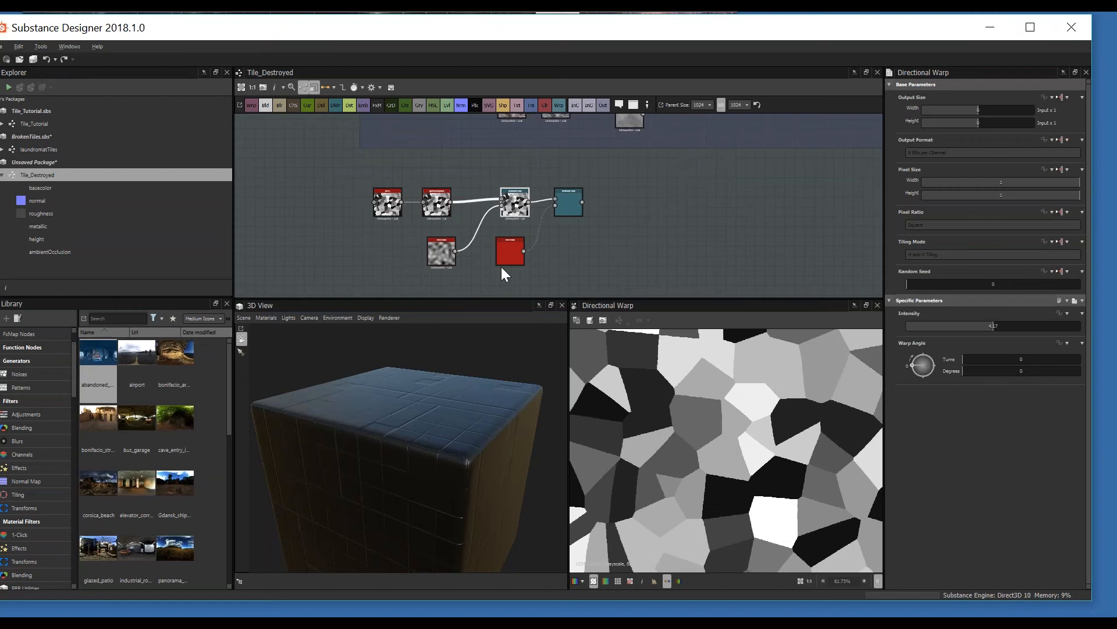
pyautogui.click(442, 250)
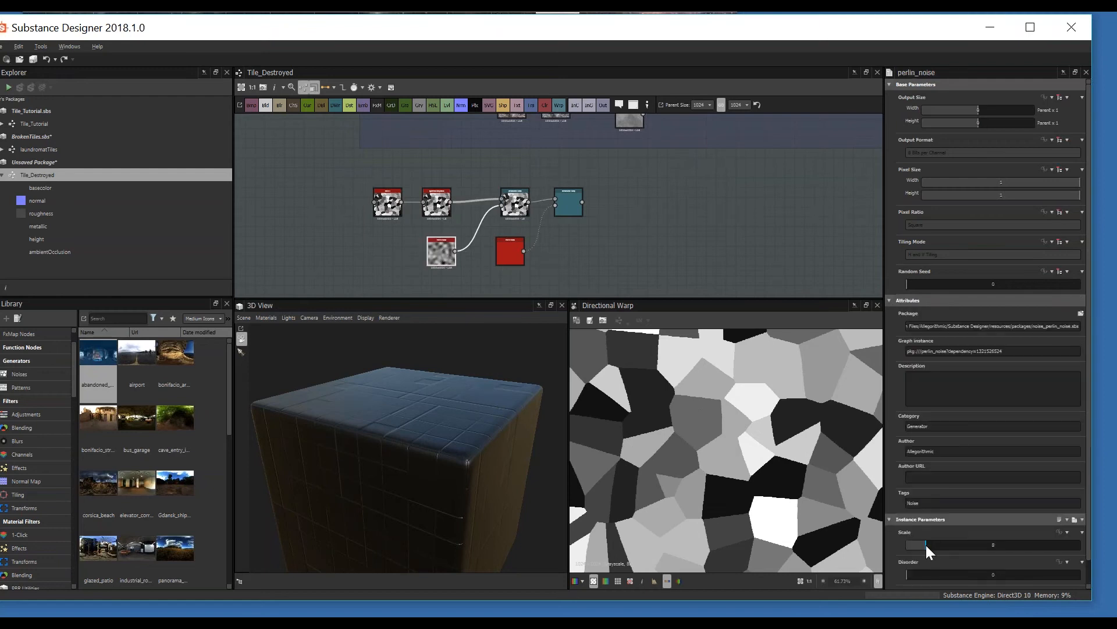
pyautogui.moveTo(927, 545); pyautogui.dragTo(929, 547)
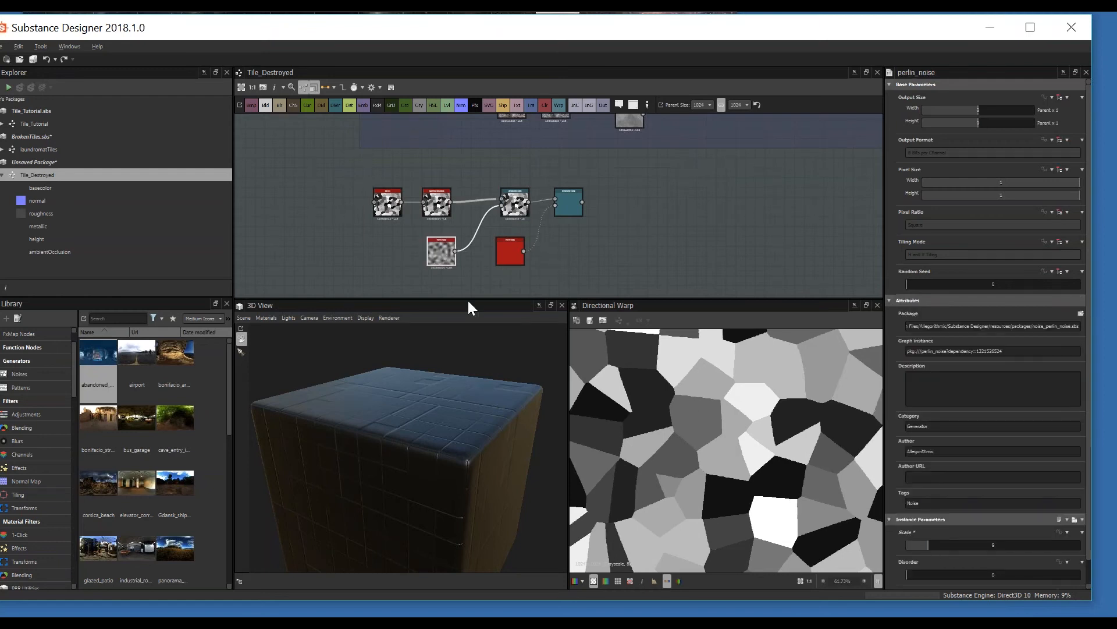
pyautogui.doubleClick(442, 250)
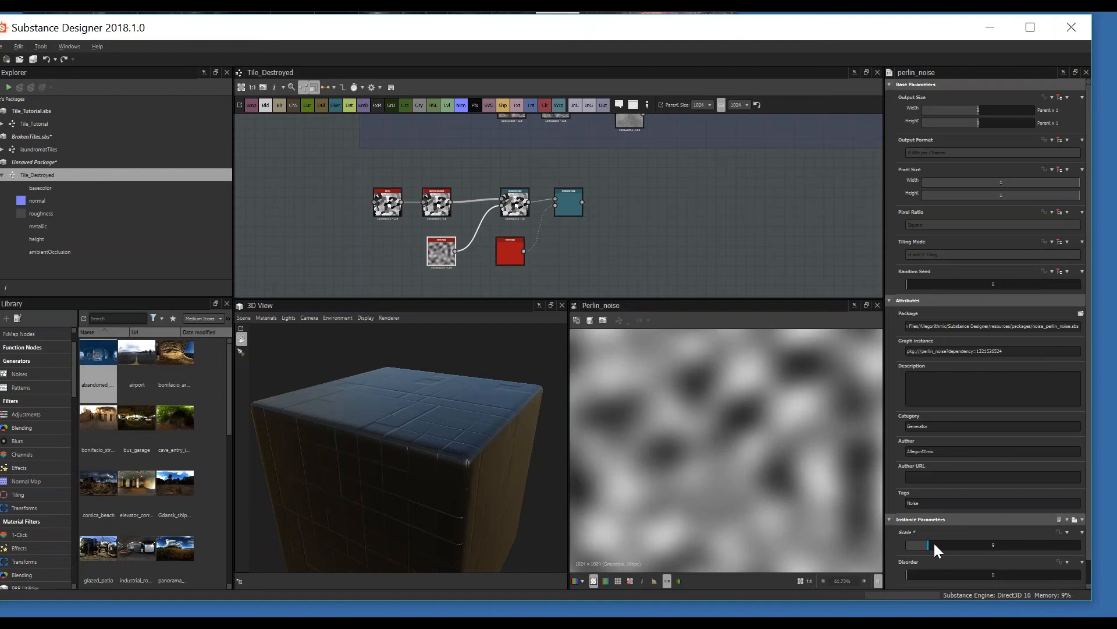
pyautogui.click(930, 545)
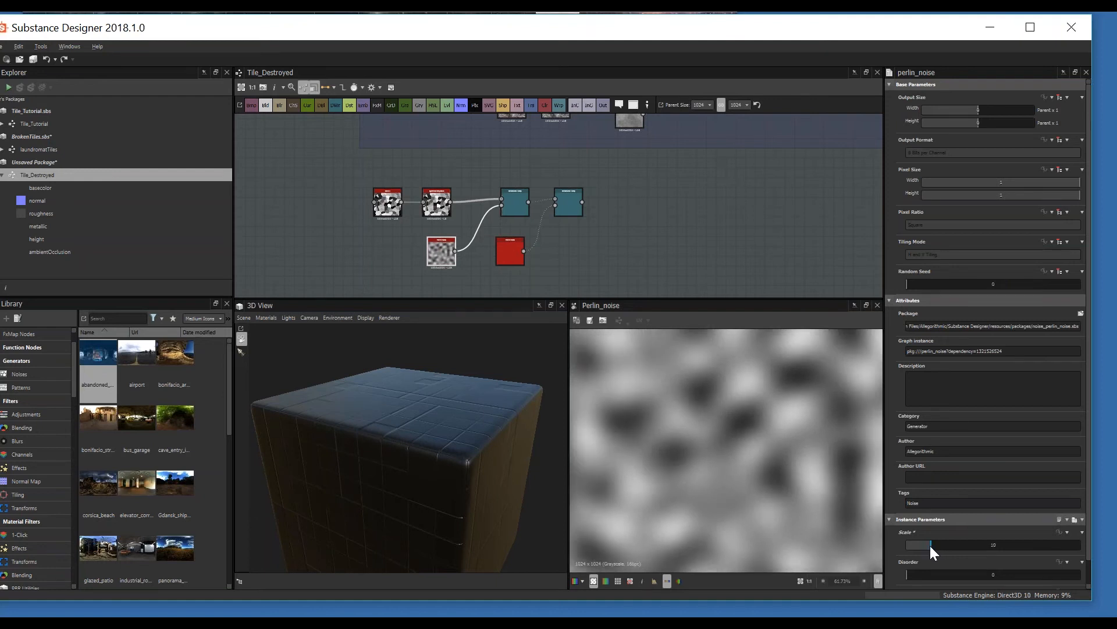
pyautogui.doubleClick(518, 207)
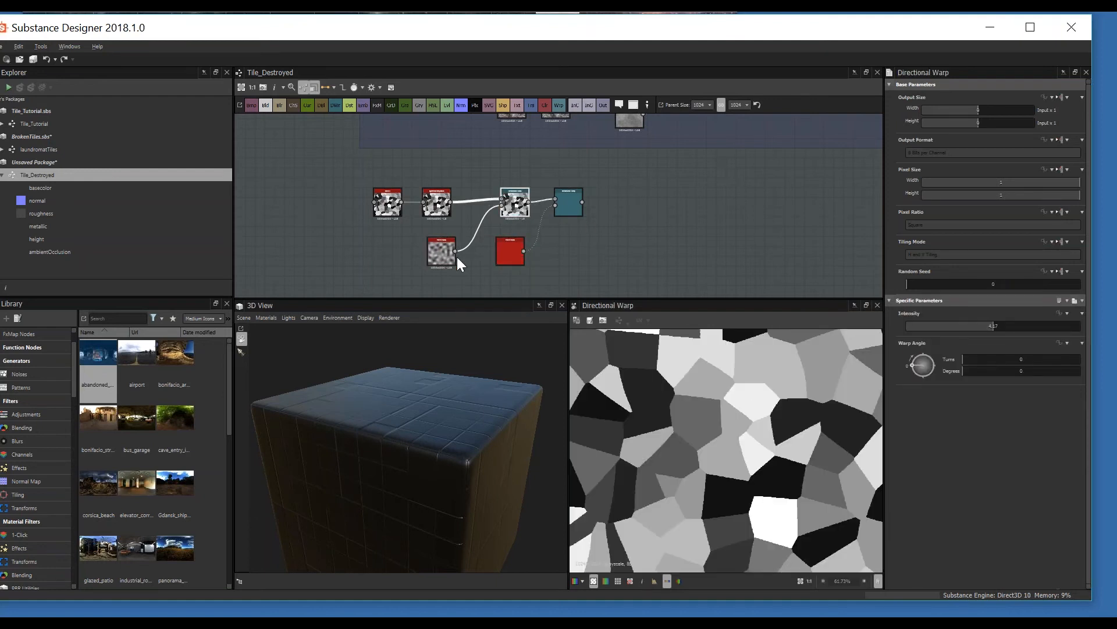
# - Try other Random Seed values on the Perlin Noise feeding the first copied Directional Warp, ending back at 0
pyautogui.moveTo(477, 170); pyautogui.dragTo(497, 271, button='middle')
pyautogui.moveTo(536, 205); pyautogui.dragTo(534, 297, button='middle')
pyautogui.moveTo(491, 241)
pyautogui.mouseDown(button='middle')
pyautogui.moveTo(496, 281)
pyautogui.moveTo(522, 192)
pyautogui.mouseUp(button='middle')
pyautogui.moveTo(544, 284); pyautogui.dragTo(525, 156, button='middle')
pyautogui.click(483, 261)
pyautogui.doubleClick(483, 260)
pyautogui.moveTo(927, 283); pyautogui.dragTo(866, 300)
pyautogui.press('f')
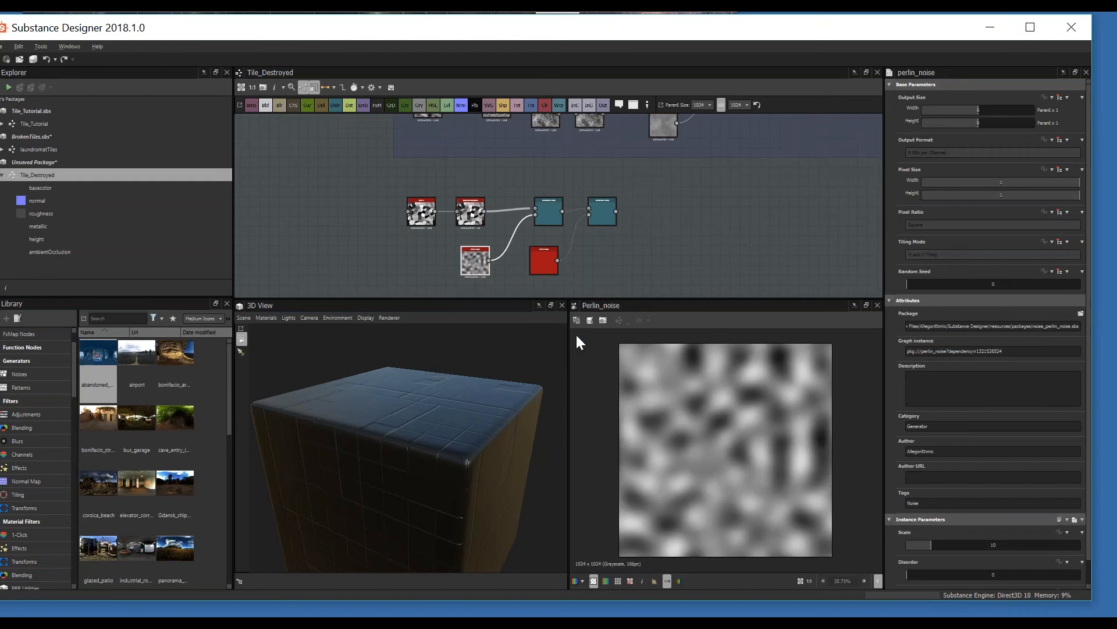
pyautogui.scroll(4, 466, 263)
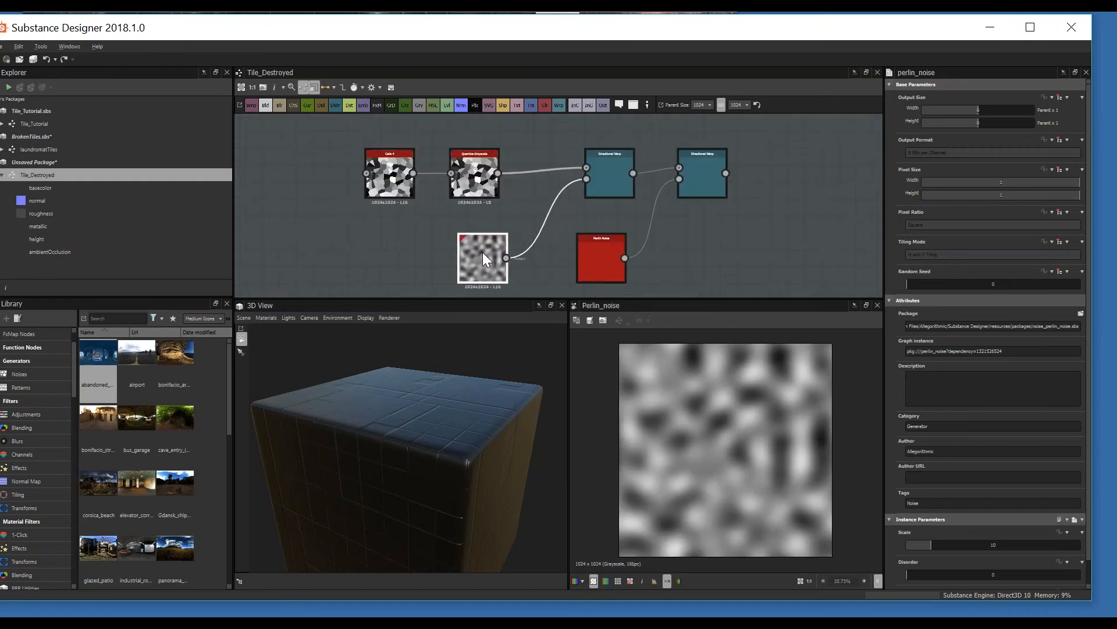
pyautogui.moveTo(523, 260); pyautogui.dragTo(473, 214, button='middle')
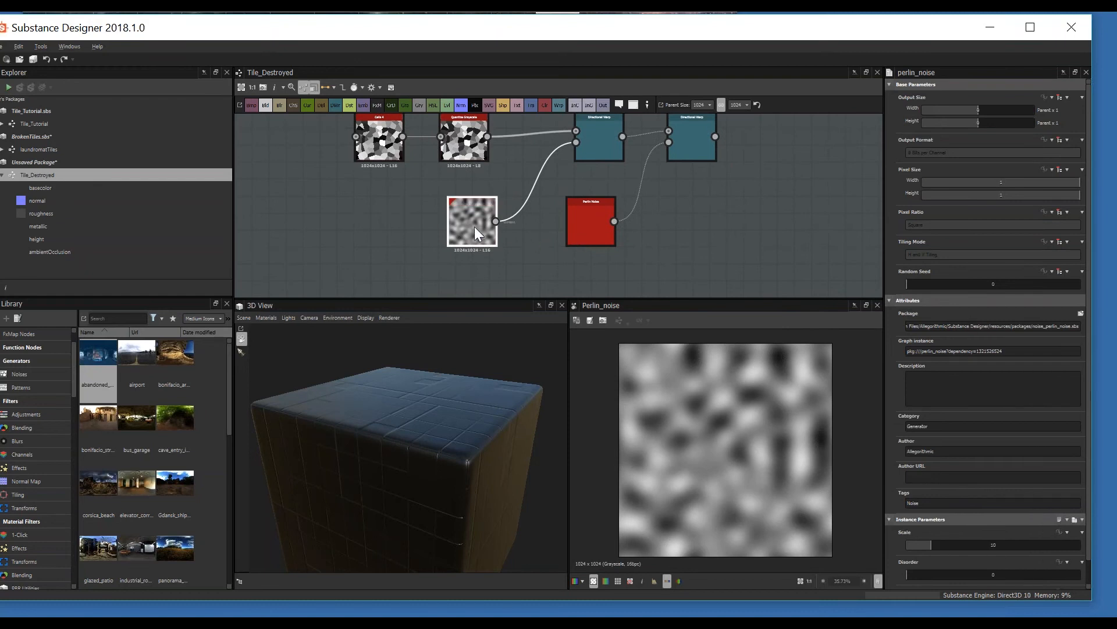
pyautogui.moveTo(562, 179)
pyautogui.mouseDown(button='middle')
pyautogui.moveTo(583, 217)
pyautogui.moveTo(572, 197)
pyautogui.mouseUp(button='middle')
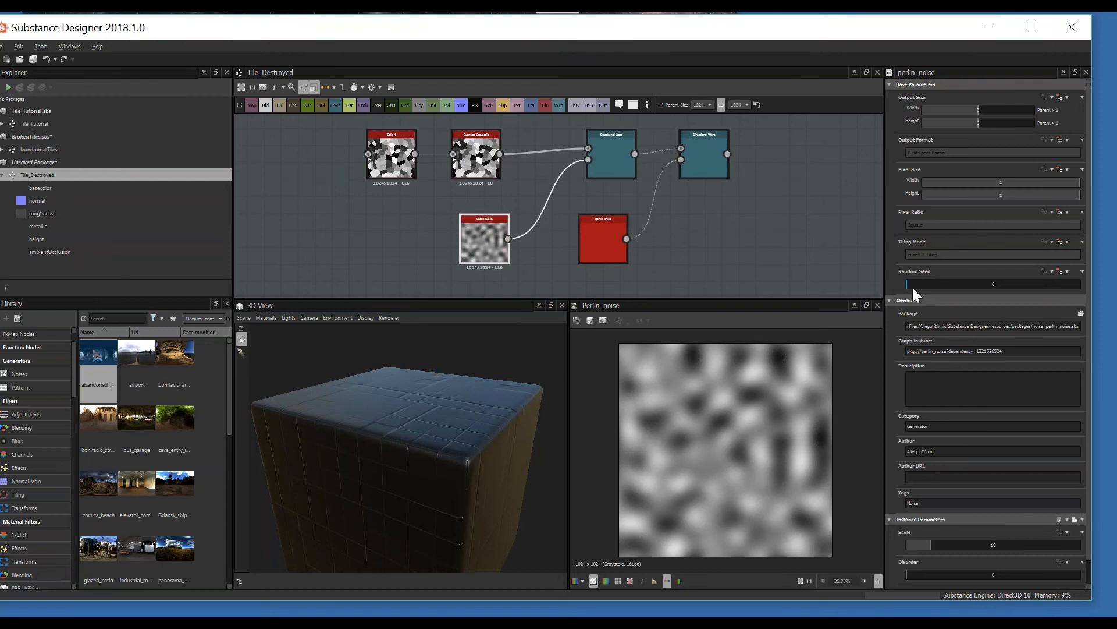
pyautogui.moveTo(959, 288); pyautogui.dragTo(893, 287)
pyautogui.moveTo(557, 224); pyautogui.dragTo(605, 314, button='middle')
pyautogui.scroll(-2, 516, 203)
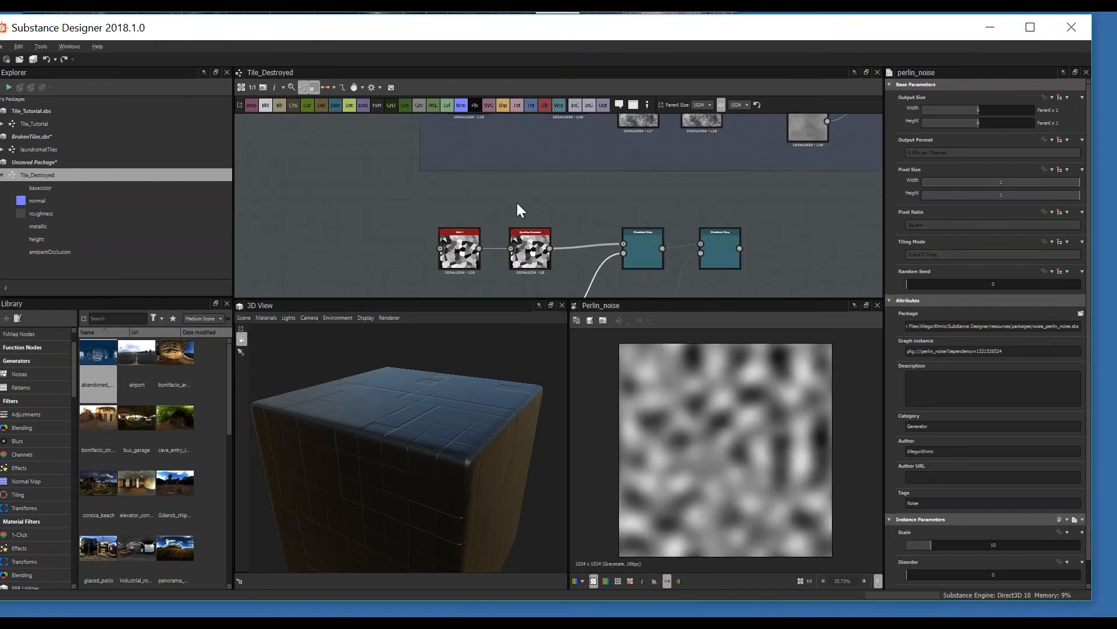
pyautogui.moveTo(582, 208); pyautogui.dragTo(568, 310, button='middle')
pyautogui.moveTo(518, 199); pyautogui.dragTo(501, 119, button='middle')
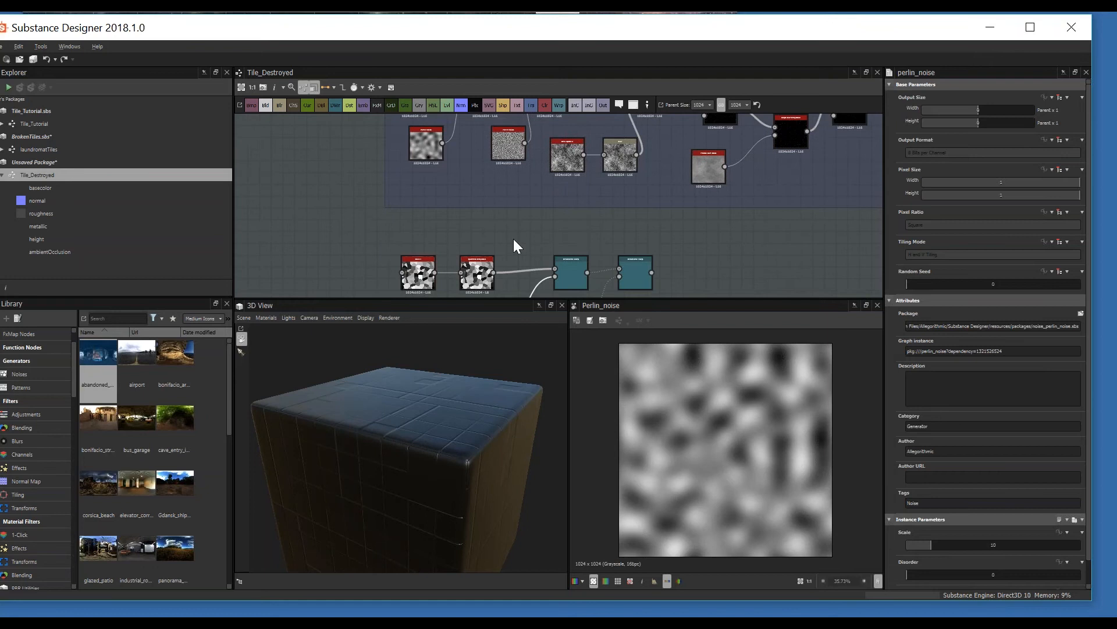
pyautogui.moveTo(514, 247); pyautogui.dragTo(531, 220, button='middle')
pyautogui.moveTo(520, 291); pyautogui.dragTo(535, 259, button='middle')
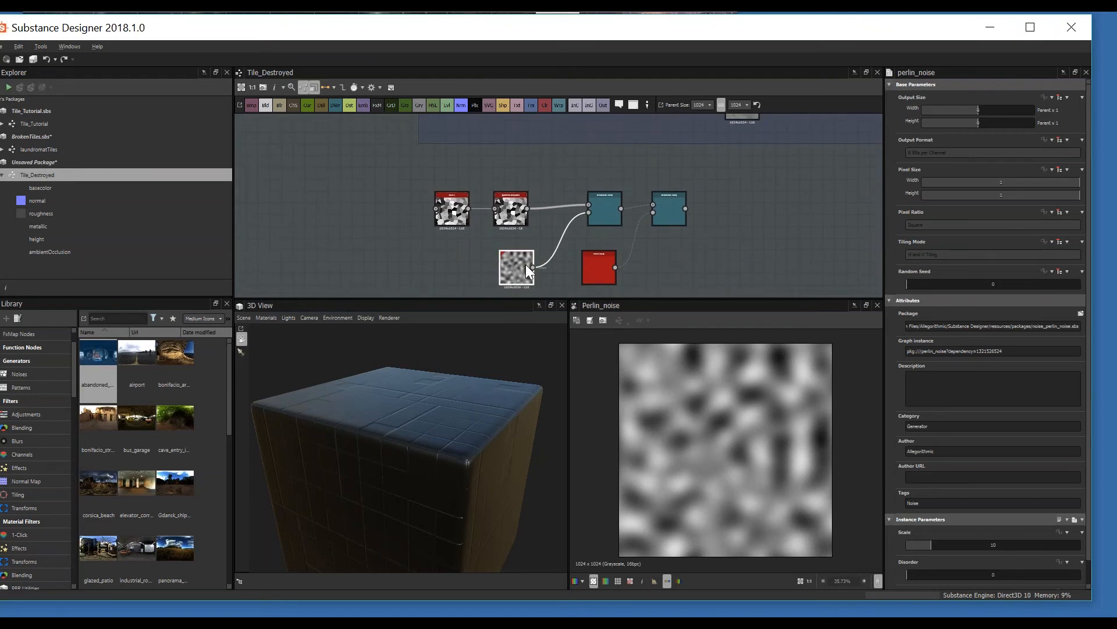
pyautogui.moveTo(642, 239); pyautogui.dragTo(651, 288, button='middle')
pyautogui.moveTo(540, 178); pyautogui.dragTo(565, 229, button='middle')
pyautogui.moveTo(606, 271); pyautogui.dragTo(599, 211, button='middle')
pyautogui.moveTo(599, 238); pyautogui.dragTo(595, 203, button='middle')
# - Preview the results of both copied Directional Warp nodes and inspect the warped cell edges up close
pyautogui.click(603, 242)
pyautogui.click(613, 187)
pyautogui.doubleClick(612, 188)
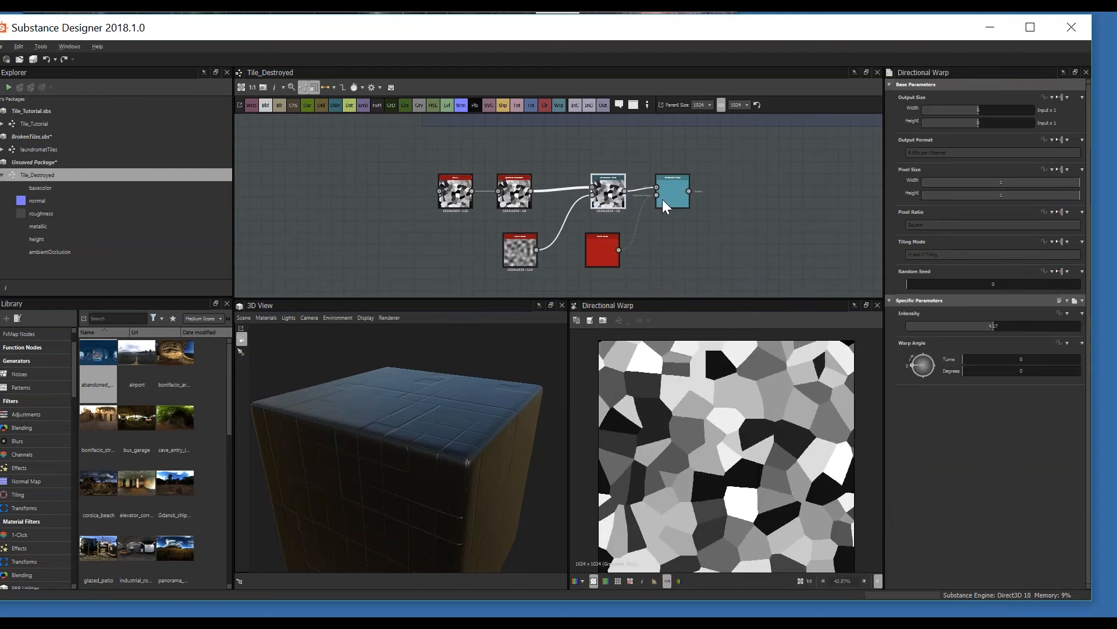
pyautogui.click(663, 198)
pyautogui.scroll(3, 661, 397)
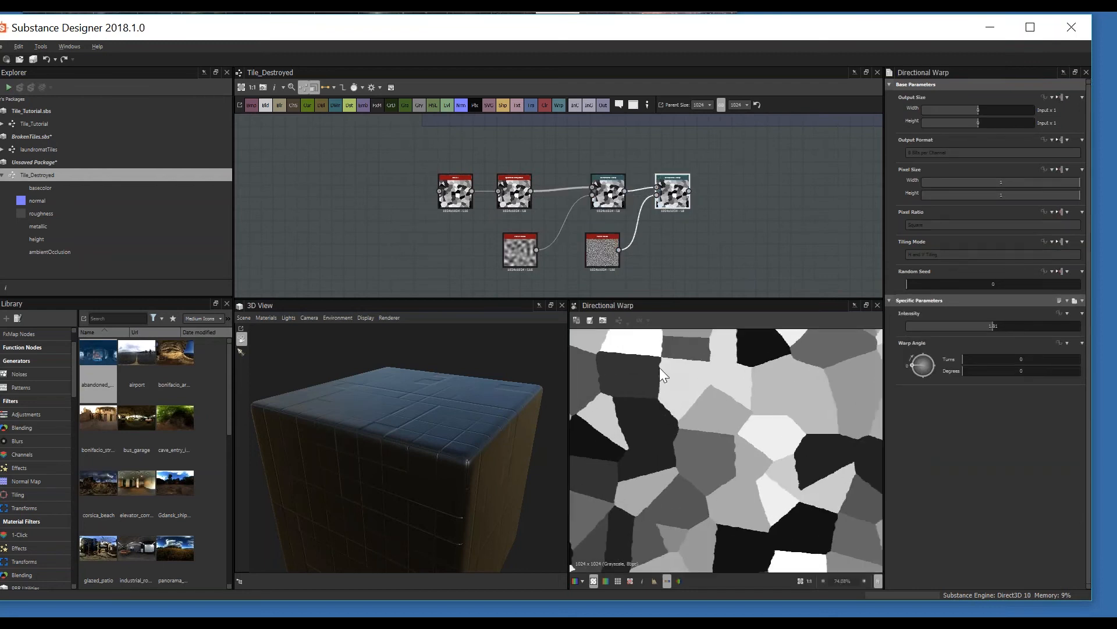
# - Slightly increase the Scale of the Perlin Noise feeding the second copied Directional Warp and inspect the warp's cell edges
pyautogui.doubleClick(603, 257)
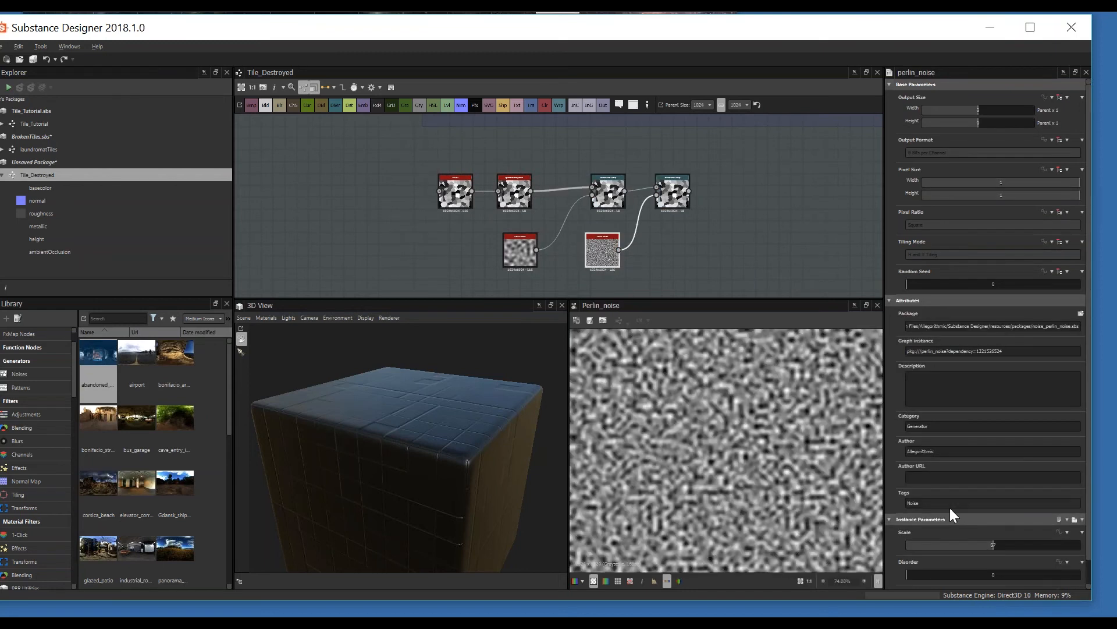
pyautogui.moveTo(986, 548); pyautogui.dragTo(1003, 548)
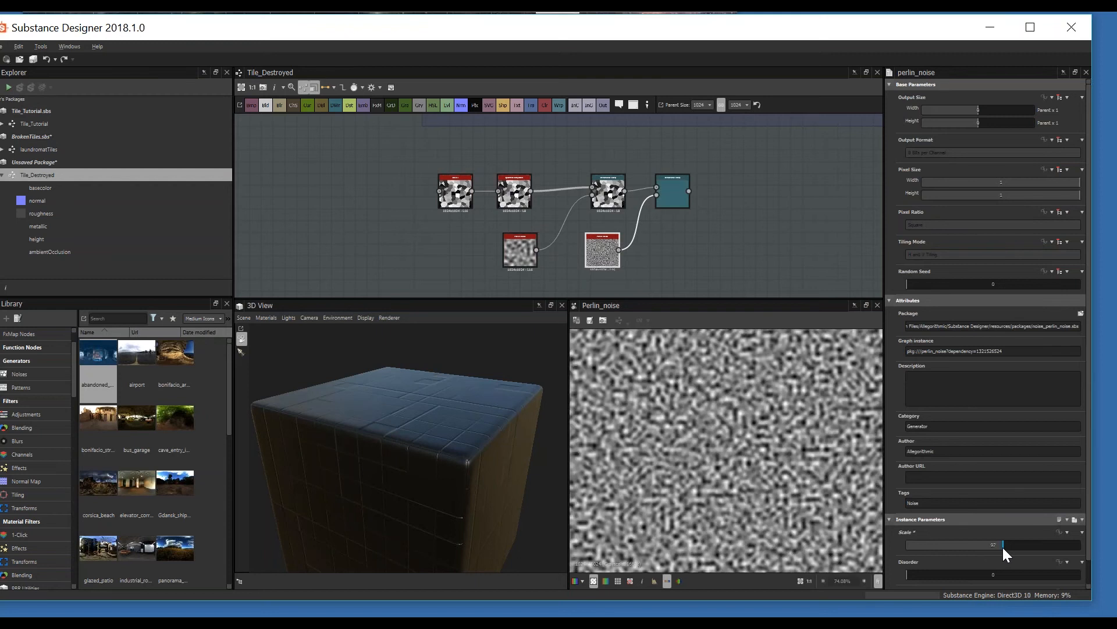
pyautogui.doubleClick(675, 203)
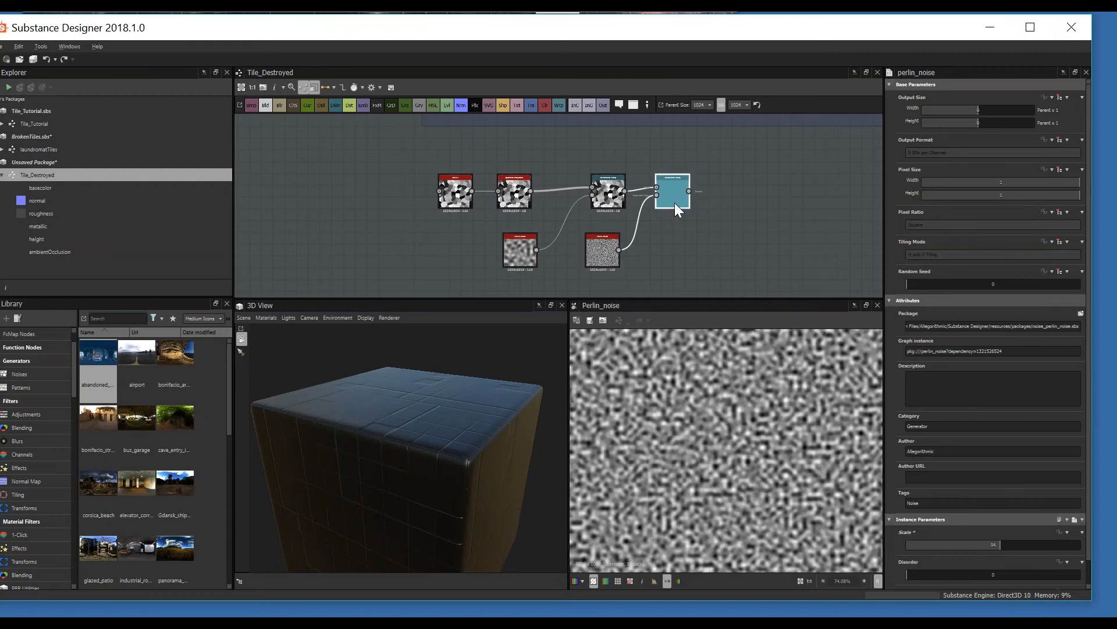
pyautogui.scroll(-2, 666, 387)
pyautogui.moveTo(718, 413); pyautogui.dragTo(720, 379, button='middle')
pyautogui.scroll(4, 776, 447)
pyautogui.moveTo(776, 409); pyautogui.dragTo(718, 402, button='middle')
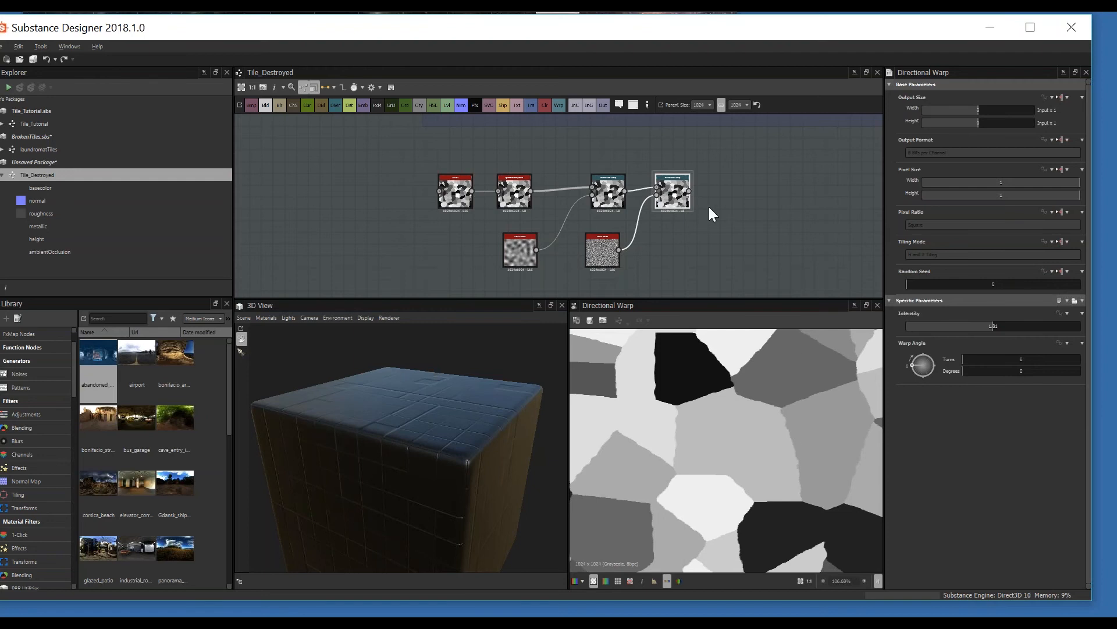
# - Add a Histogram Scan node beside the second copied Directional Warp
pyautogui.press('space')
pyautogui.write('hist')
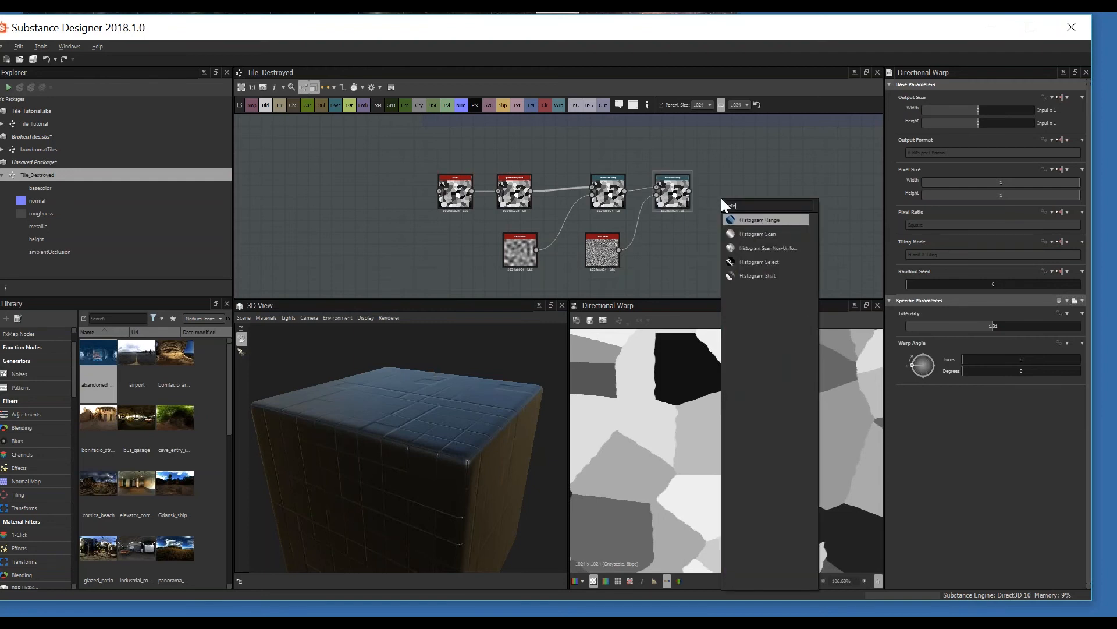
pyautogui.press('Down')
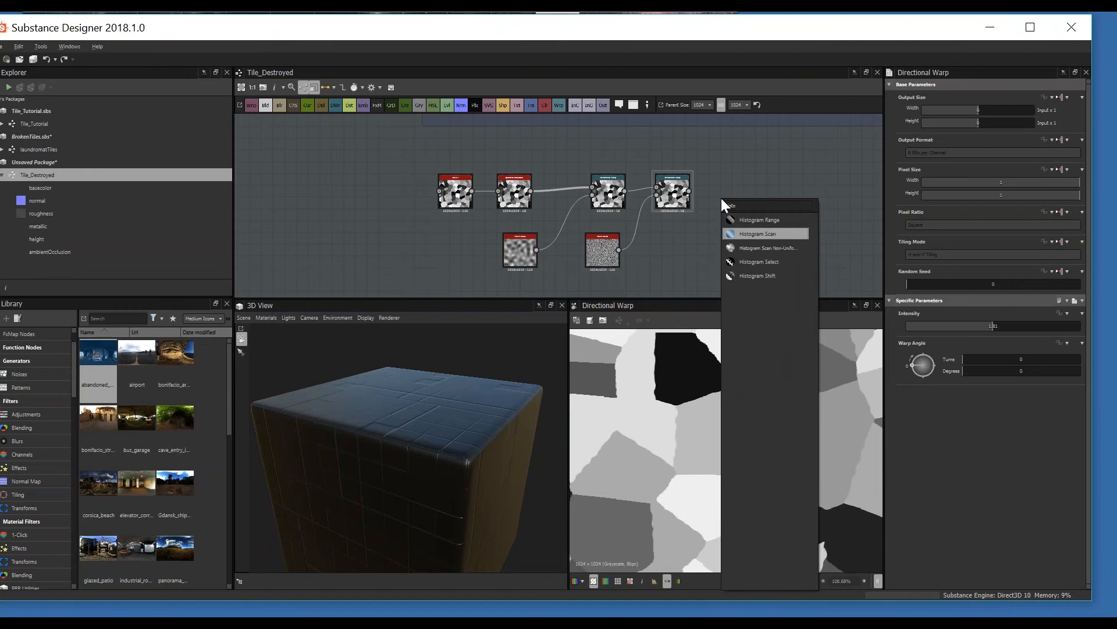
pyautogui.press('Return')
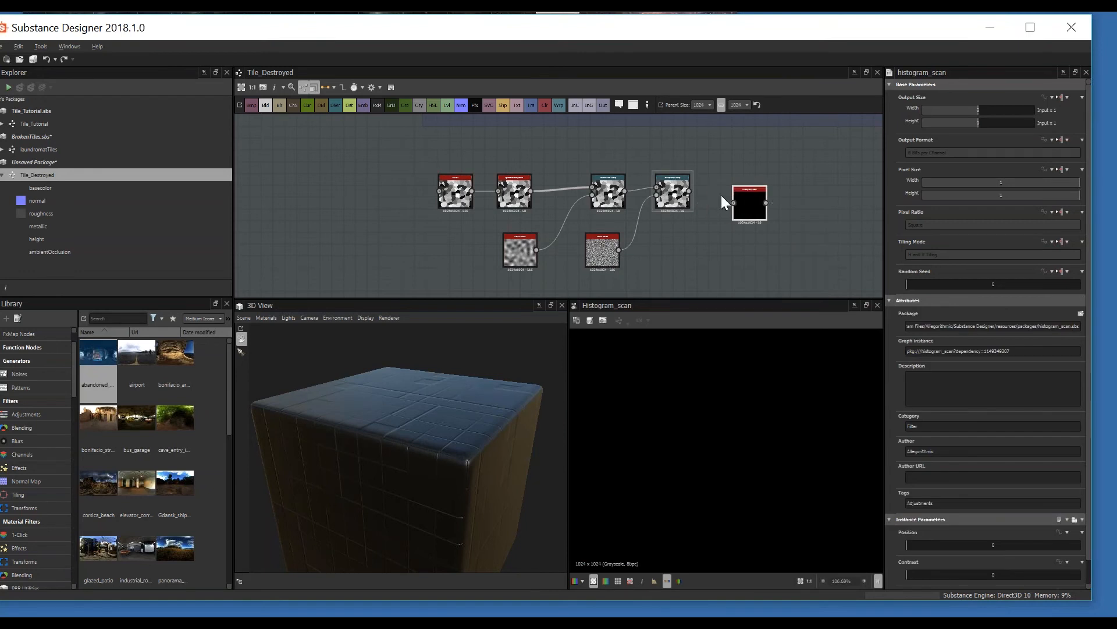
# - Feed the second copied Directional Warp into the Histogram Scan and set its Contrast to 1 and Position to 0.07
pyautogui.moveTo(728, 201); pyautogui.dragTo(733, 203)
pyautogui.moveTo(966, 547); pyautogui.dragTo(1035, 580)
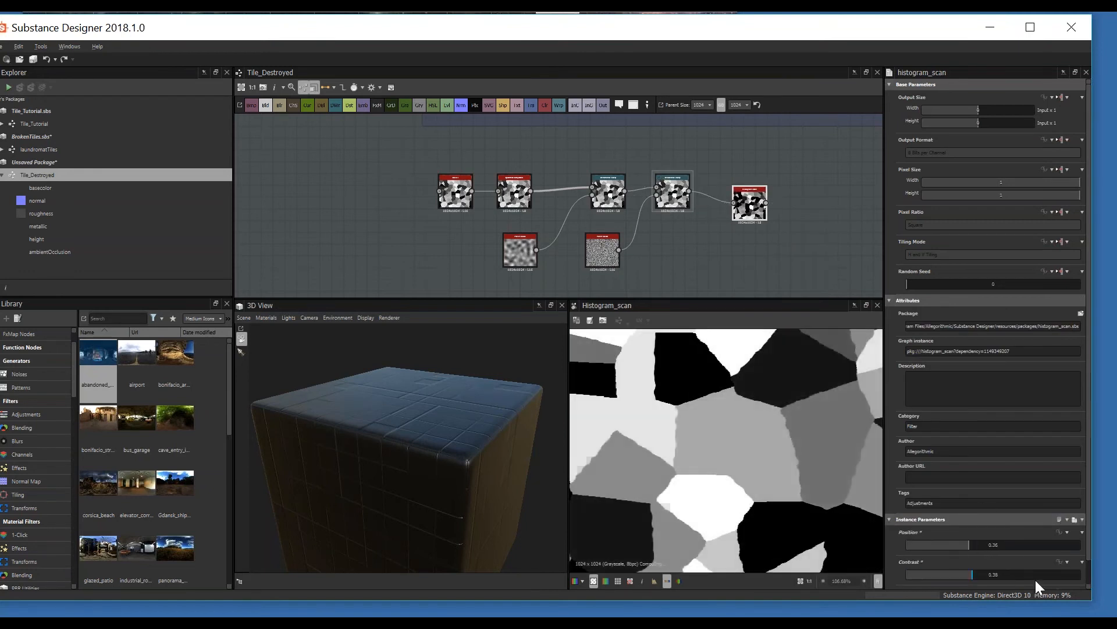
pyautogui.scroll(-3, 736, 456)
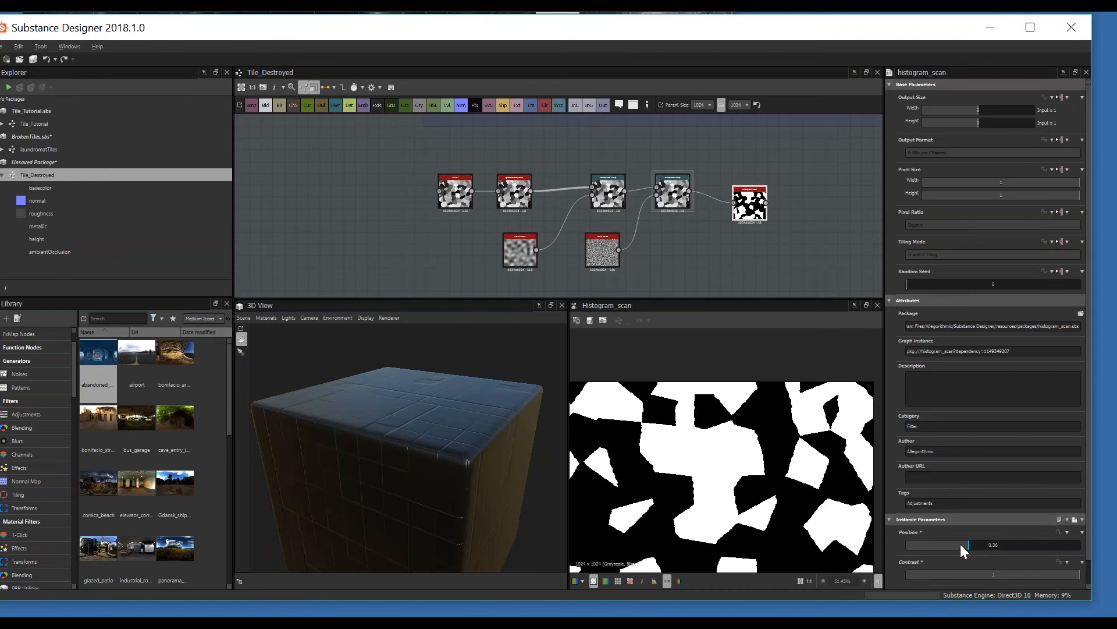
pyautogui.moveTo(961, 545); pyautogui.dragTo(919, 545)
pyautogui.scroll(-3, 619, 197)
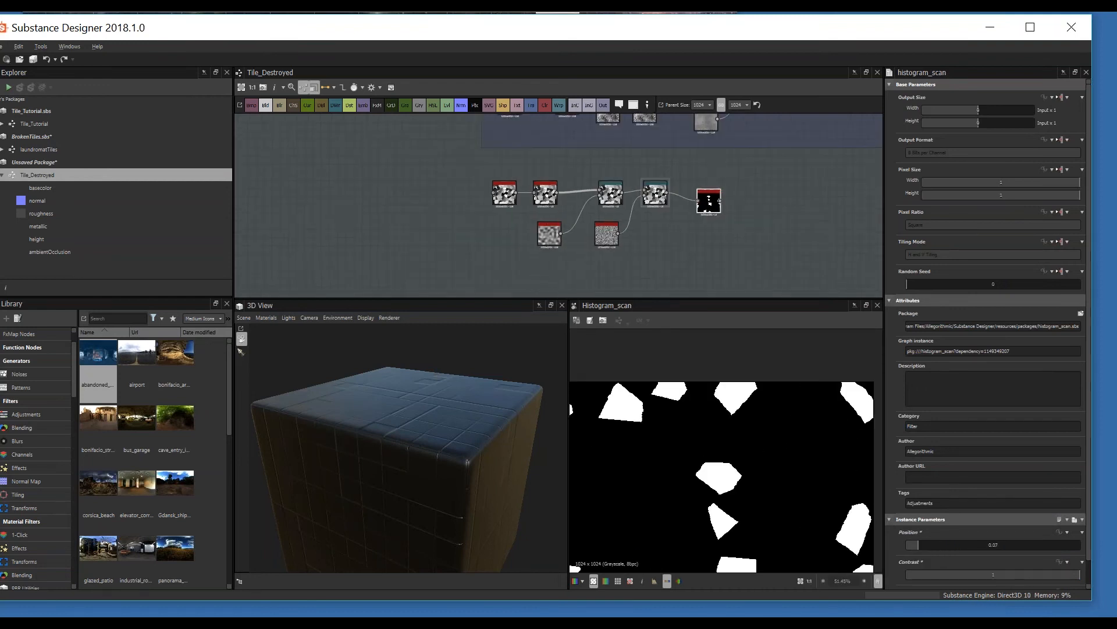
pyautogui.scroll(-2, 687, 404)
pyautogui.moveTo(476, 148); pyautogui.dragTo(487, 184, button='middle')
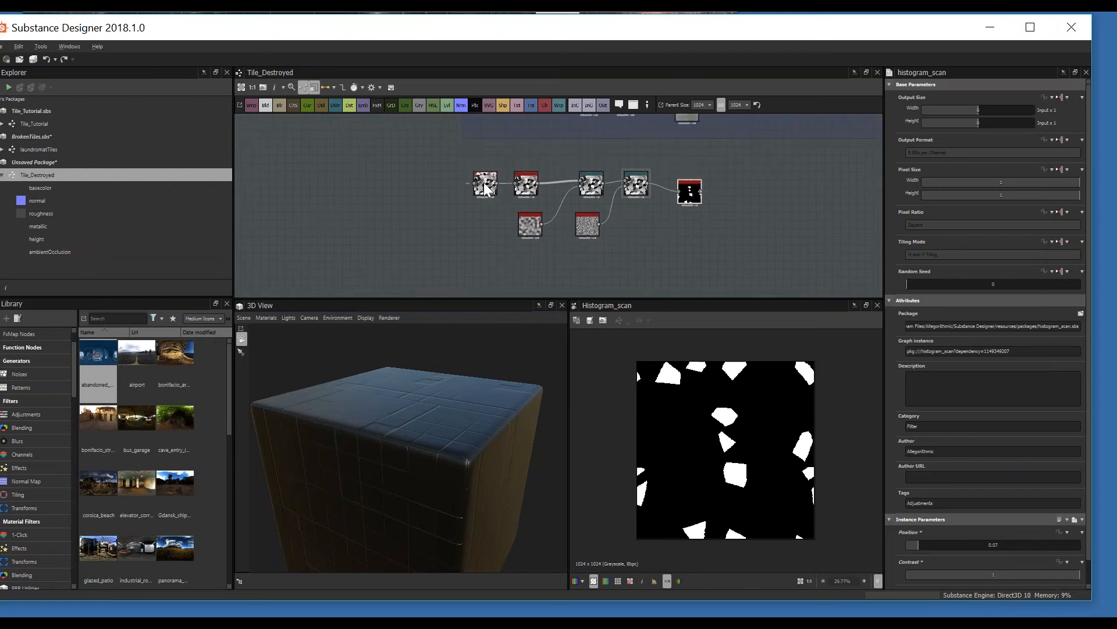
# - Check the Cells 4 source pattern, and fine-tune the Histogram Scan's Position to 0.067
pyautogui.doubleClick(485, 184)
pyautogui.doubleClick(690, 191)
pyautogui.click(914, 544)
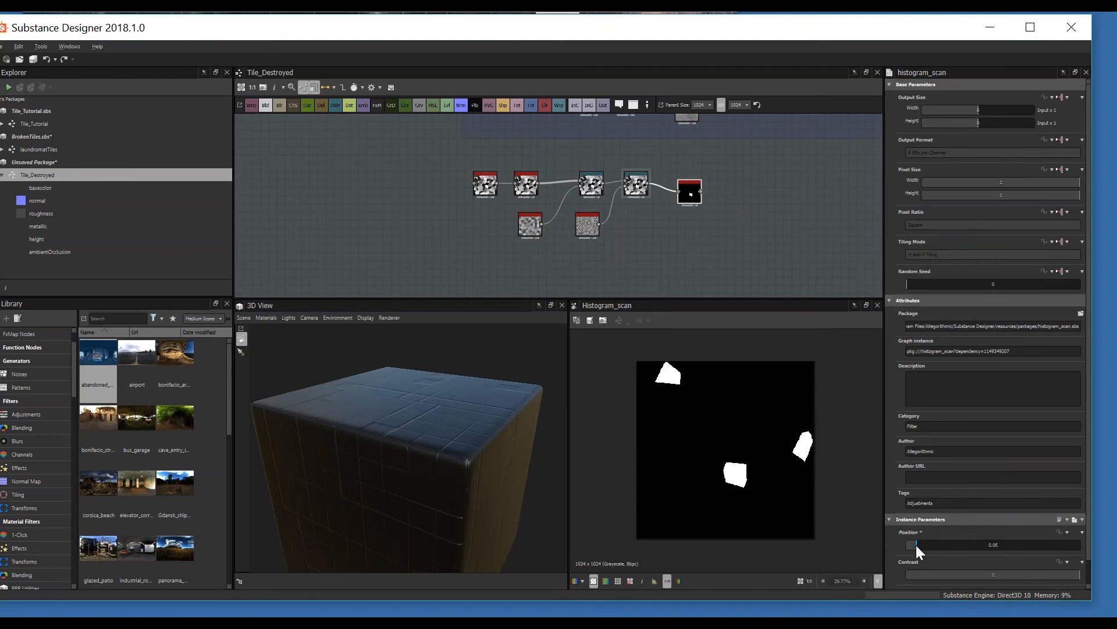
pyautogui.moveTo(916, 545); pyautogui.dragTo(918, 550)
pyautogui.write('0.065')
pyautogui.press('Return')
pyautogui.write('0.067')
pyautogui.press('Return')
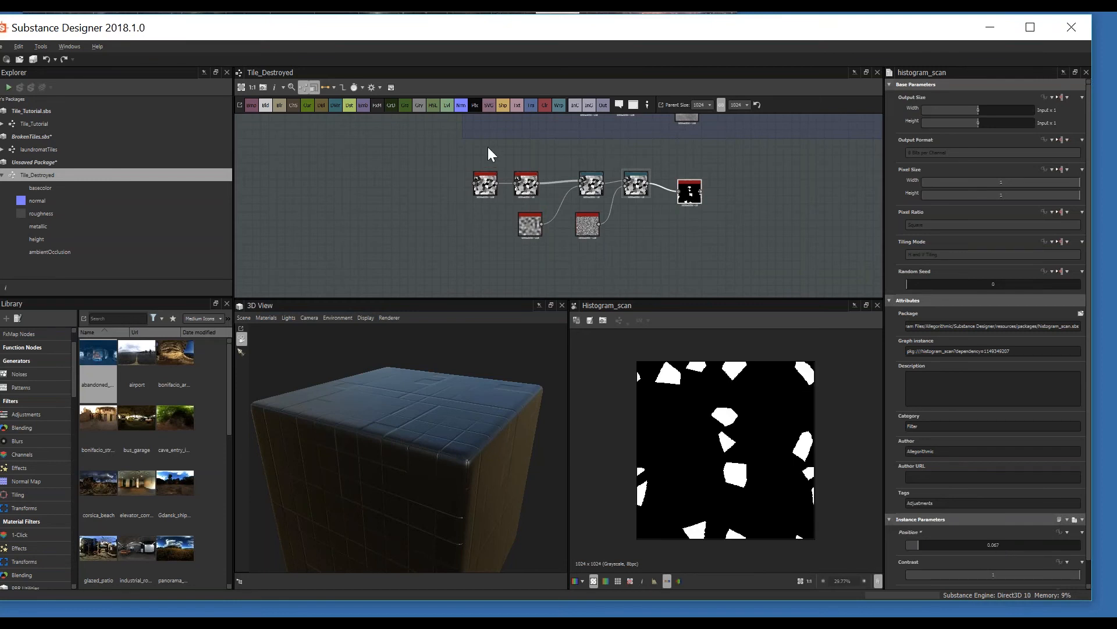
# - Slightly increase the Quantize value on the Quantize Grayscale node following Cells 4
pyautogui.doubleClick(488, 184)
pyautogui.scroll(2, 532, 192)
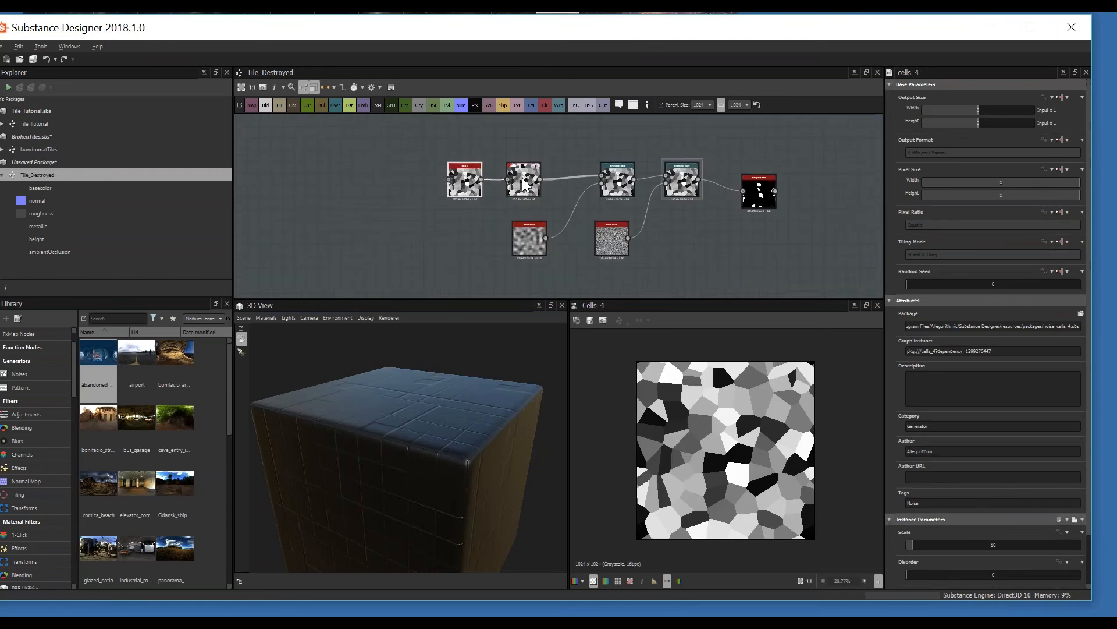
pyautogui.doubleClick(527, 185)
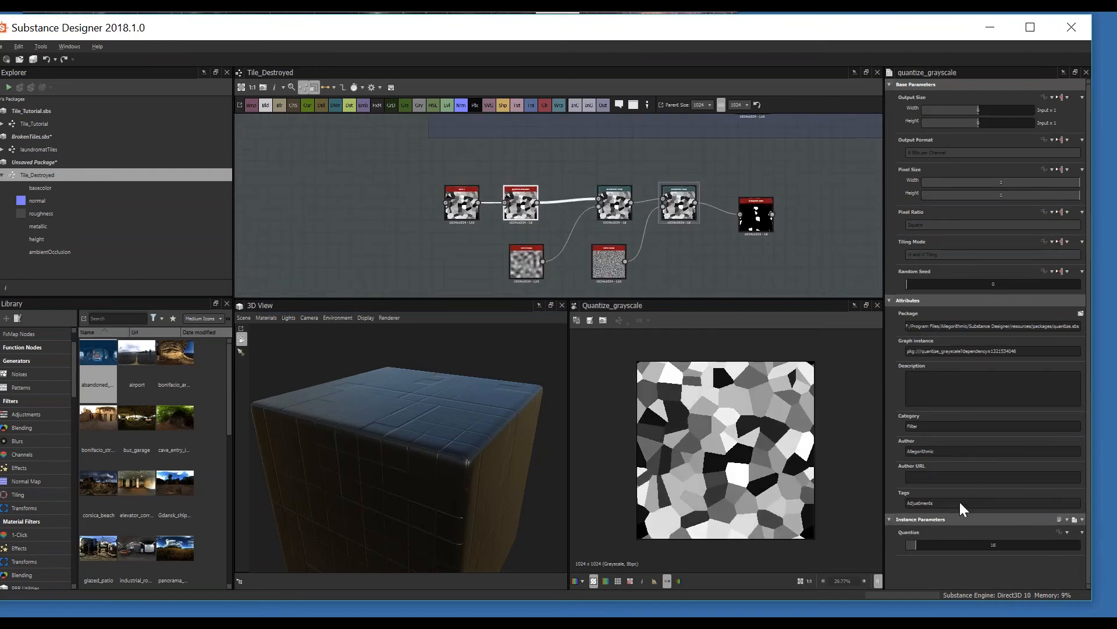
pyautogui.click(917, 544)
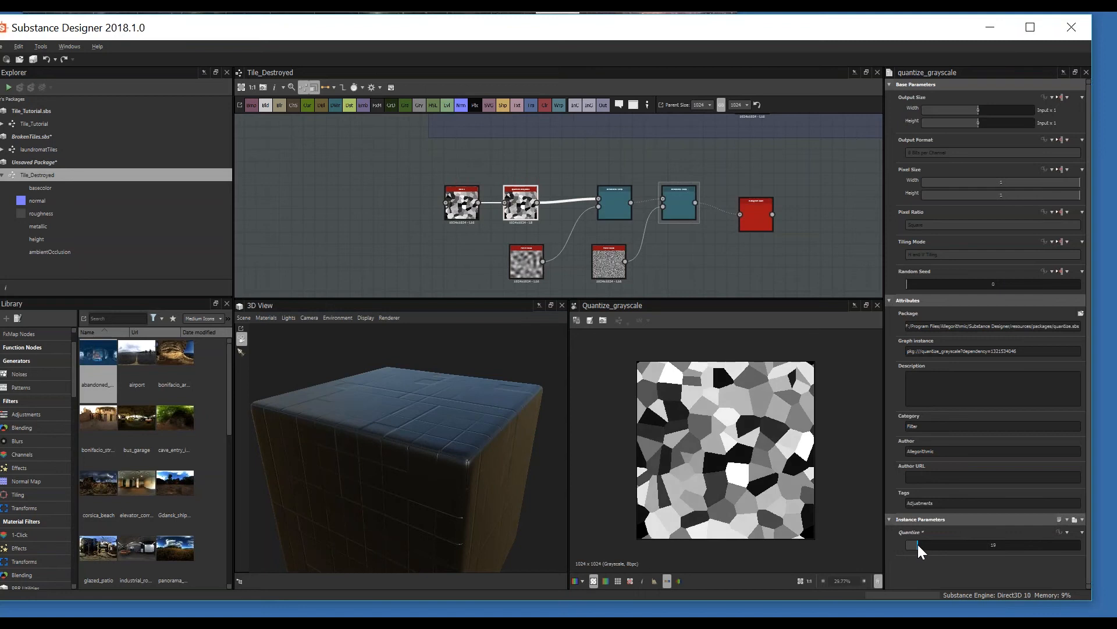
# - Preview the second copied Directional Warp and lower the Histogram Scan's Position to 0.06
pyautogui.doubleClick(676, 201)
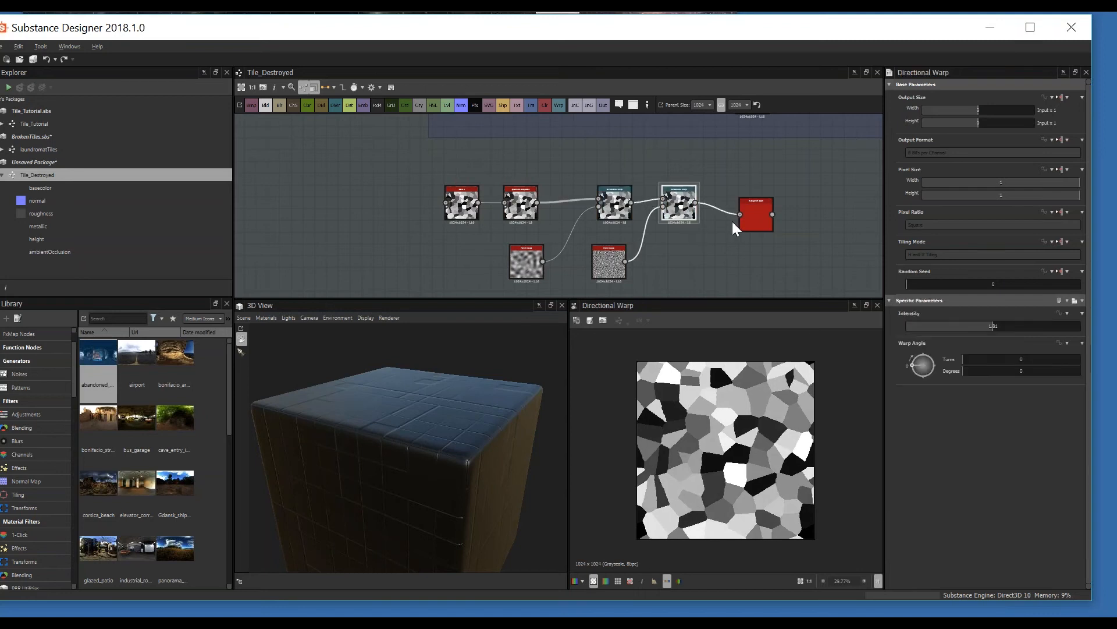
pyautogui.doubleClick(756, 213)
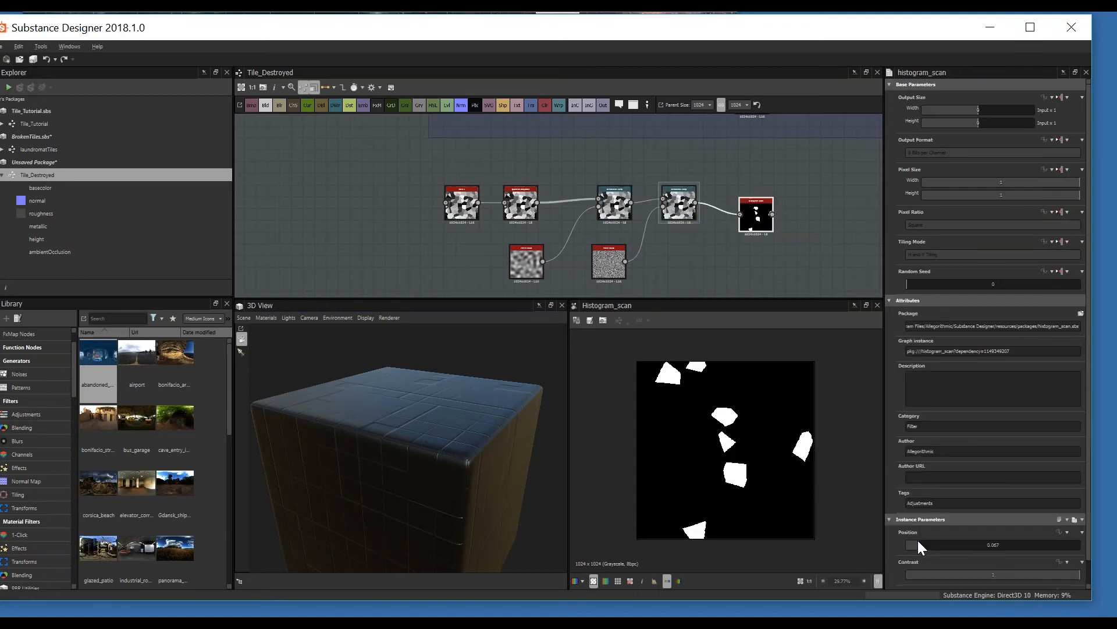
pyautogui.moveTo(918, 543); pyautogui.dragTo(917, 543)
# - Add a Blur HQ Grayscale node fed by the Histogram Scan output
pyautogui.moveTo(711, 231); pyautogui.dragTo(559, 216, button='middle')
pyautogui.scroll(-3, 606, 240)
pyautogui.scroll(2, 582, 232)
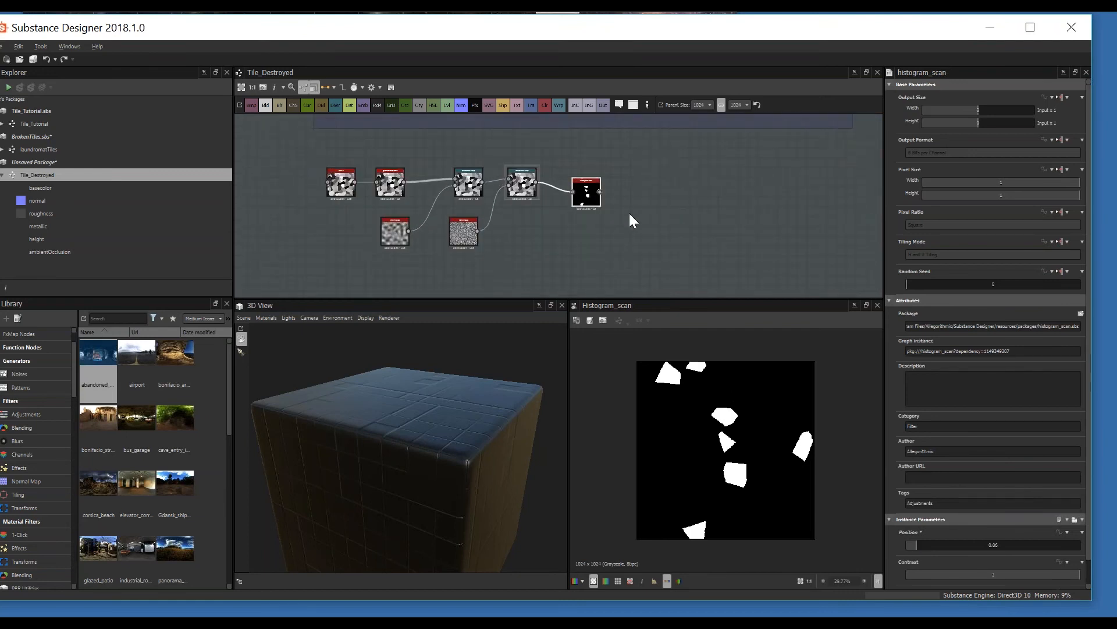
pyautogui.moveTo(600, 192); pyautogui.dragTo(642, 201)
pyautogui.write('bl')
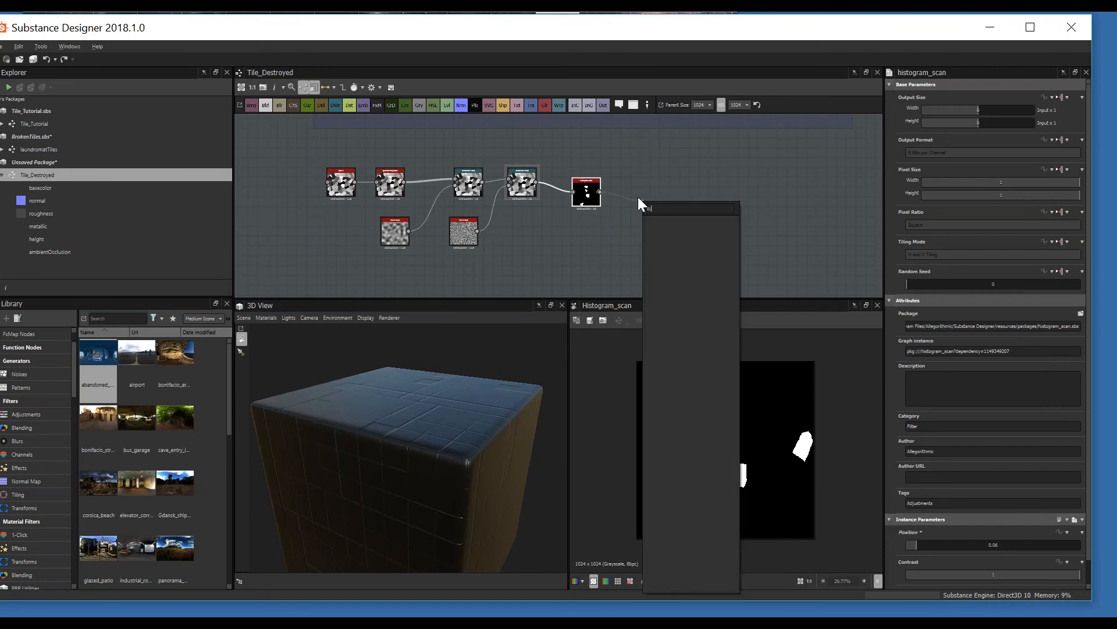
pyautogui.write('ur')
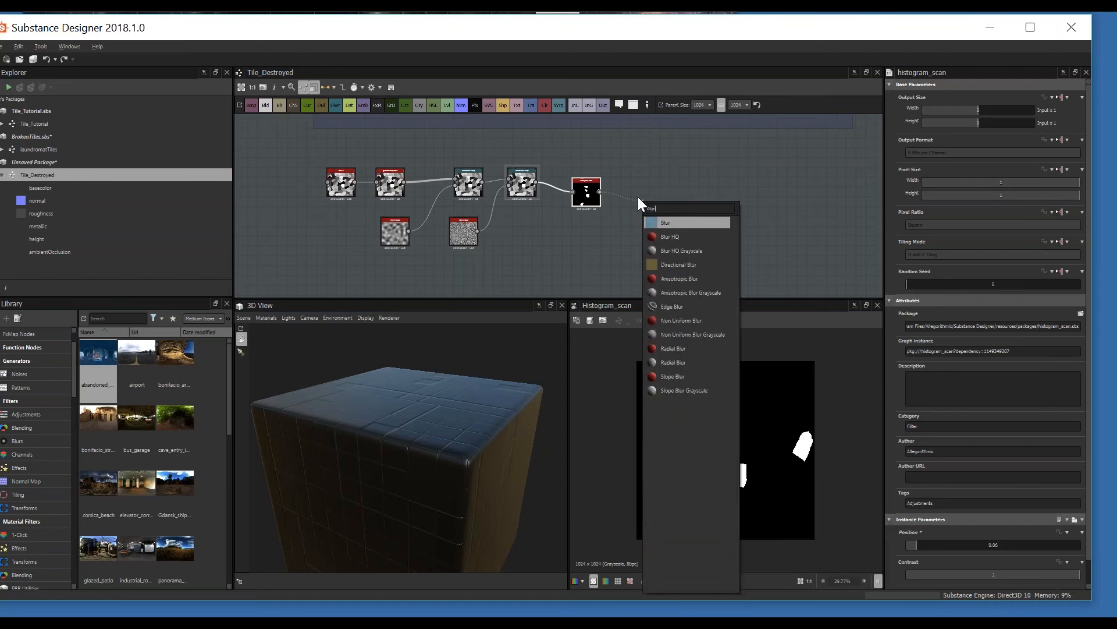
pyautogui.click(671, 249)
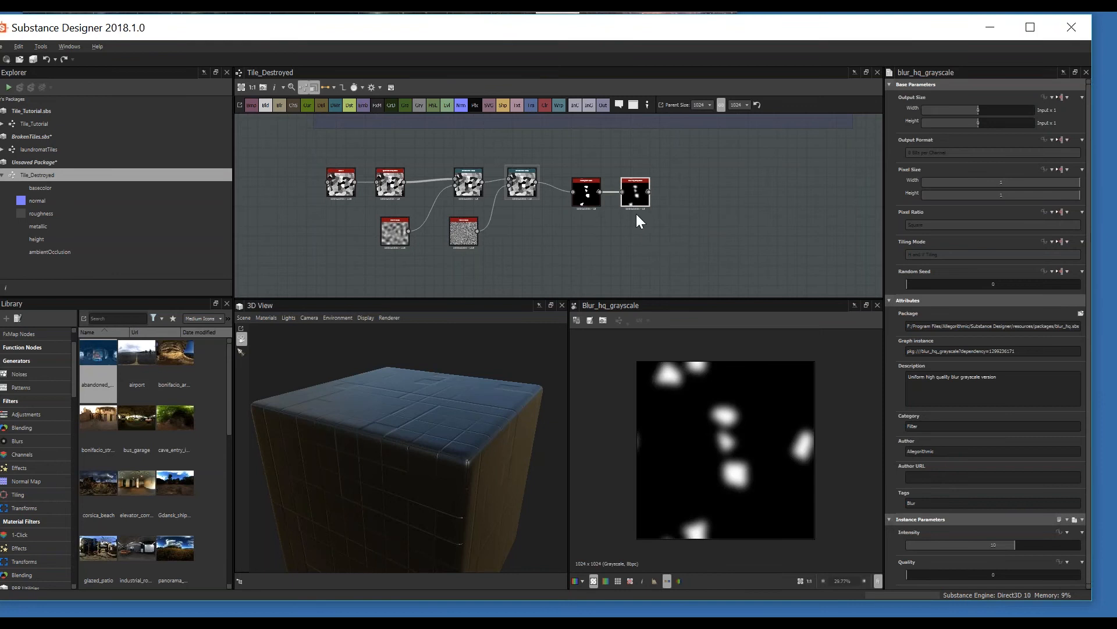
# - Inspect the Histogram Scan's shape edges and set the Blur HQ Grayscale Intensity to 0.81
pyautogui.doubleClick(595, 197)
pyautogui.scroll(4, 710, 377)
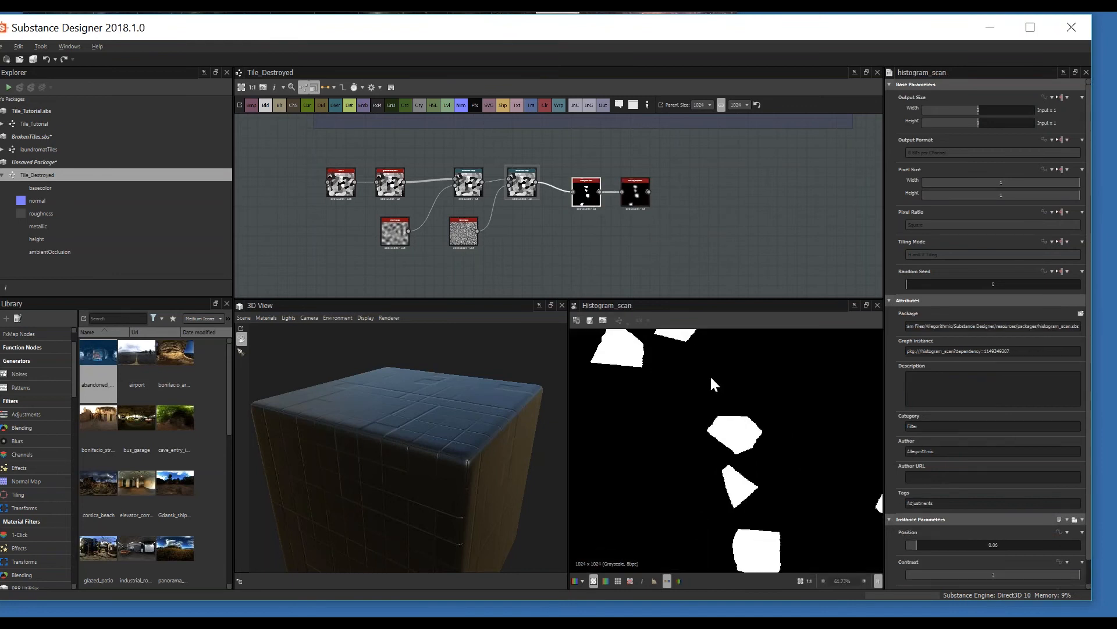
pyautogui.scroll(2, 735, 445)
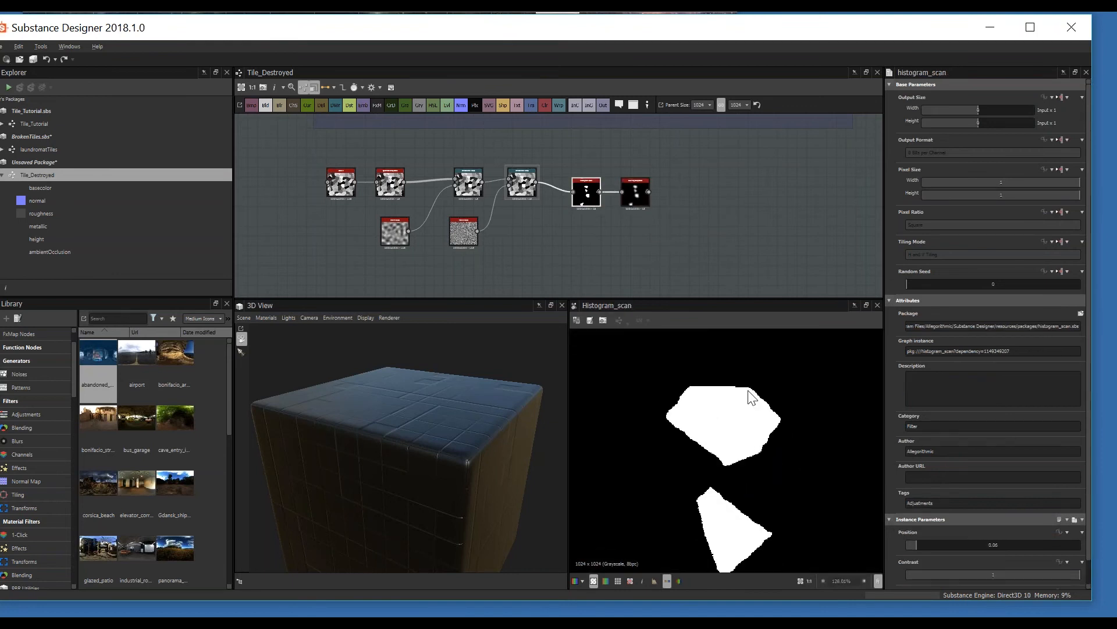
pyautogui.doubleClick(644, 198)
pyautogui.moveTo(945, 545); pyautogui.dragTo(915, 549)
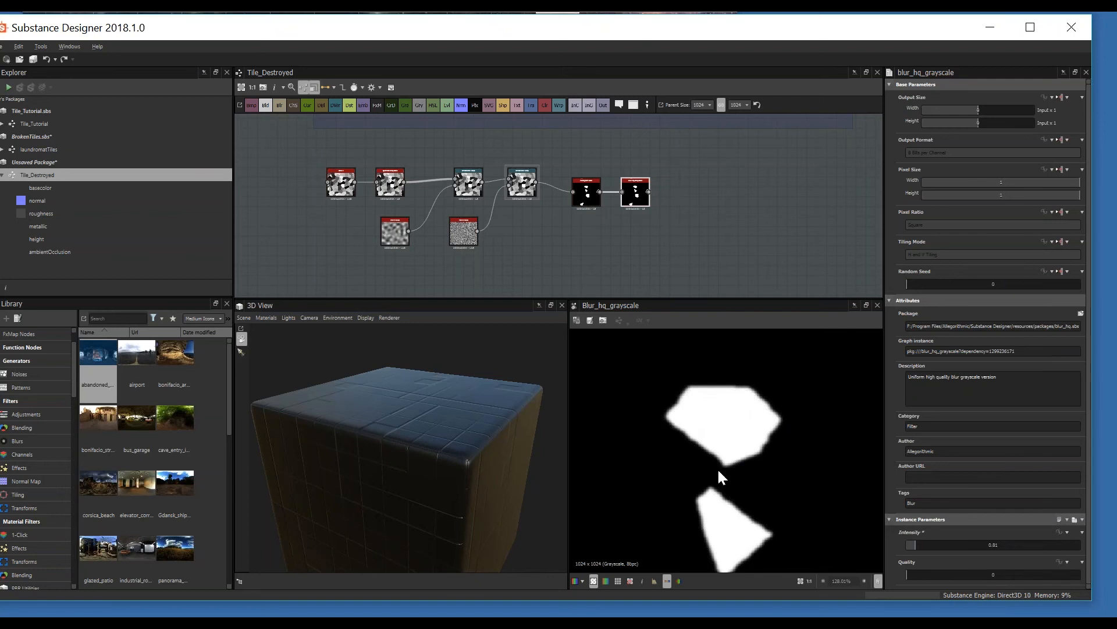
pyautogui.scroll(-1, 753, 501)
pyautogui.scroll(-2, 757, 454)
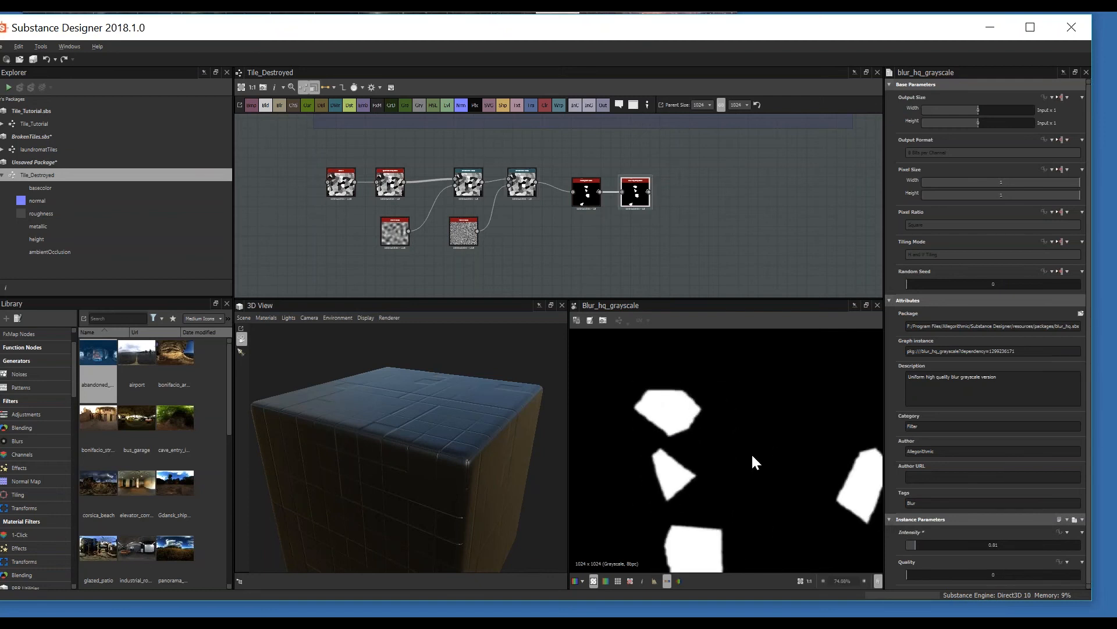
pyautogui.scroll(3, 699, 422)
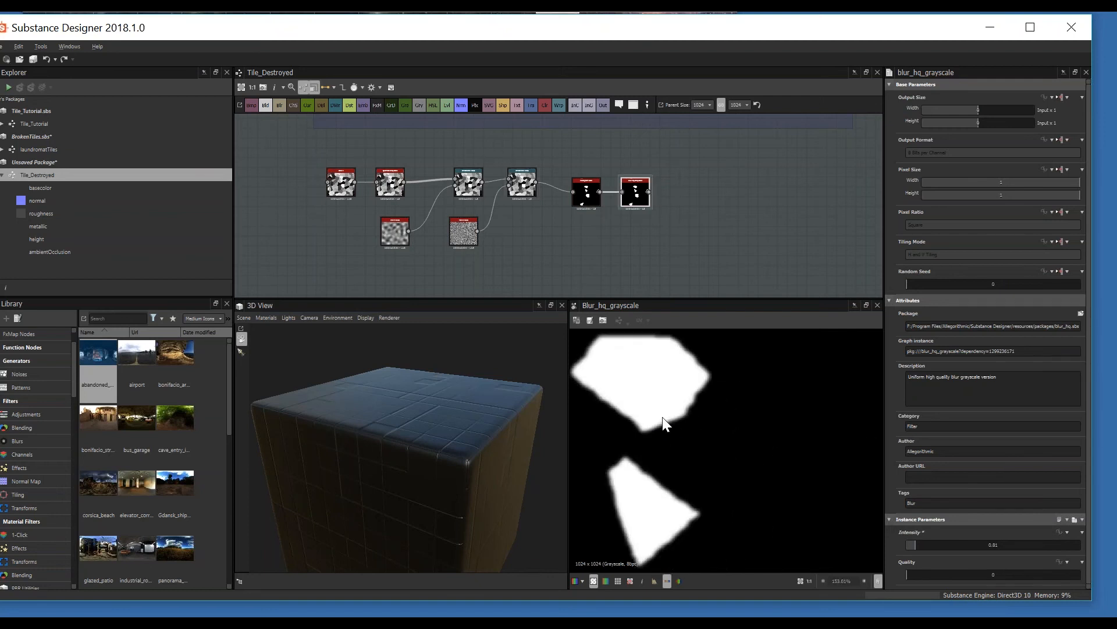
# - Add a new Directional Warp node with the Blur HQ Grayscale output as its main input
pyautogui.moveTo(660, 238); pyautogui.dragTo(595, 242, button='middle')
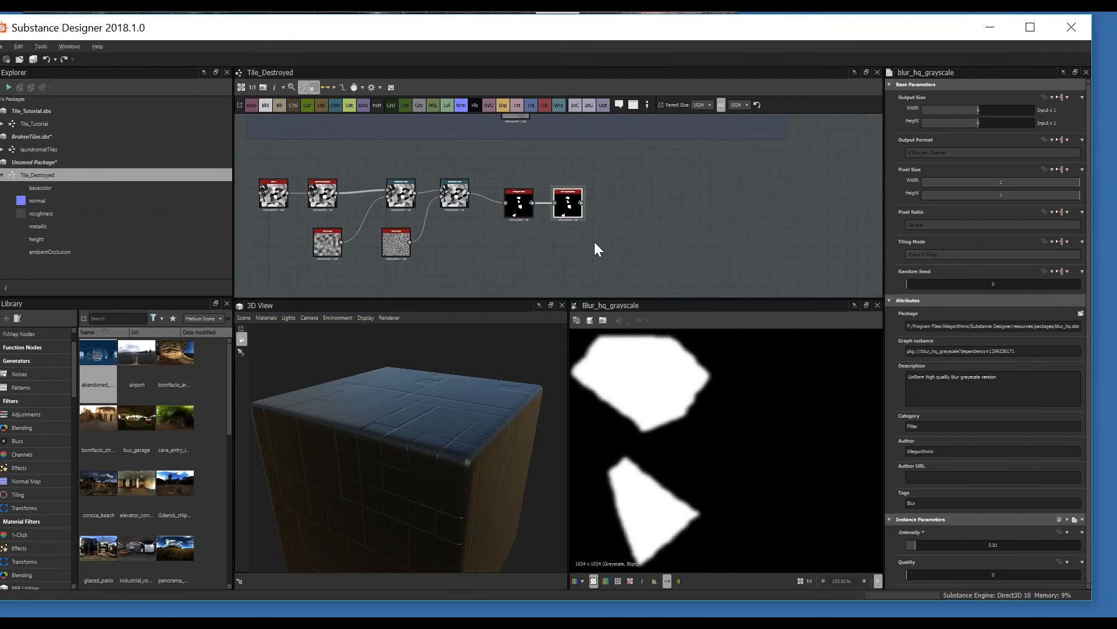
pyautogui.scroll(-3, 679, 428)
pyautogui.moveTo(714, 490); pyautogui.dragTo(798, 475, button='middle')
pyautogui.scroll(-2, 749, 424)
pyautogui.moveTo(592, 230)
pyautogui.mouseDown(button='middle')
pyautogui.moveTo(609, 255)
pyautogui.moveTo(628, 248)
pyautogui.moveTo(604, 233)
pyautogui.mouseUp(button='middle')
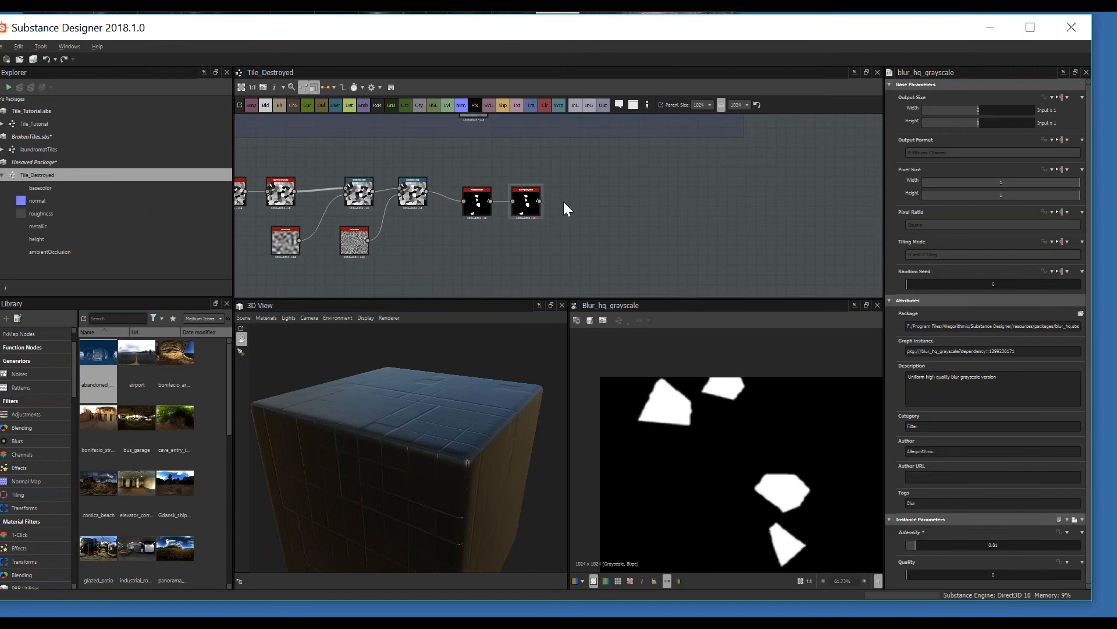
pyautogui.press('space')
pyautogui.write('dire')
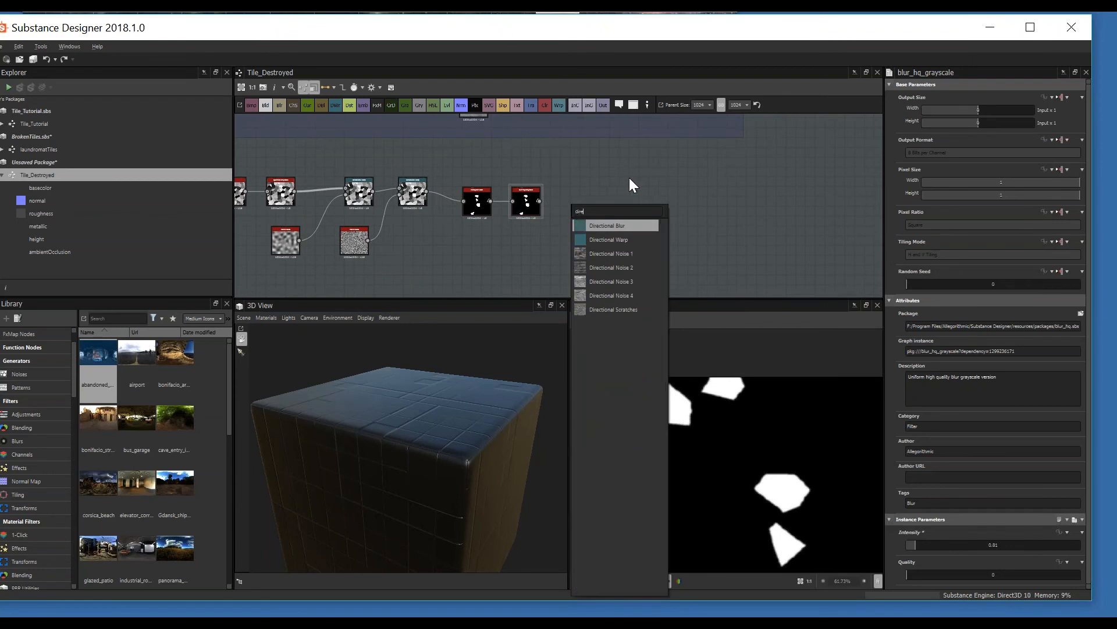
pyautogui.click(605, 239)
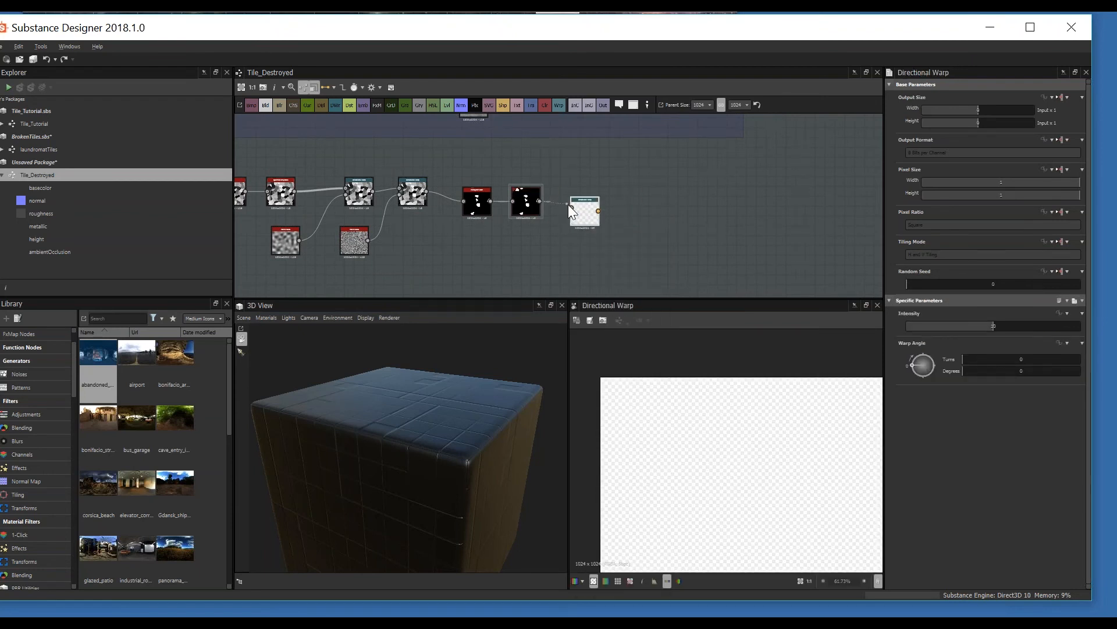
pyautogui.moveTo(568, 204); pyautogui.dragTo(572, 207)
# - Connect the random grayscale tile pattern from the Base Tile frame to the new Directional Warp's intensity input
pyautogui.scroll(-4, 507, 166)
pyautogui.moveTo(421, 147); pyautogui.dragTo(569, 261, button='middle')
pyautogui.moveTo(532, 184); pyautogui.dragTo(534, 224, button='middle')
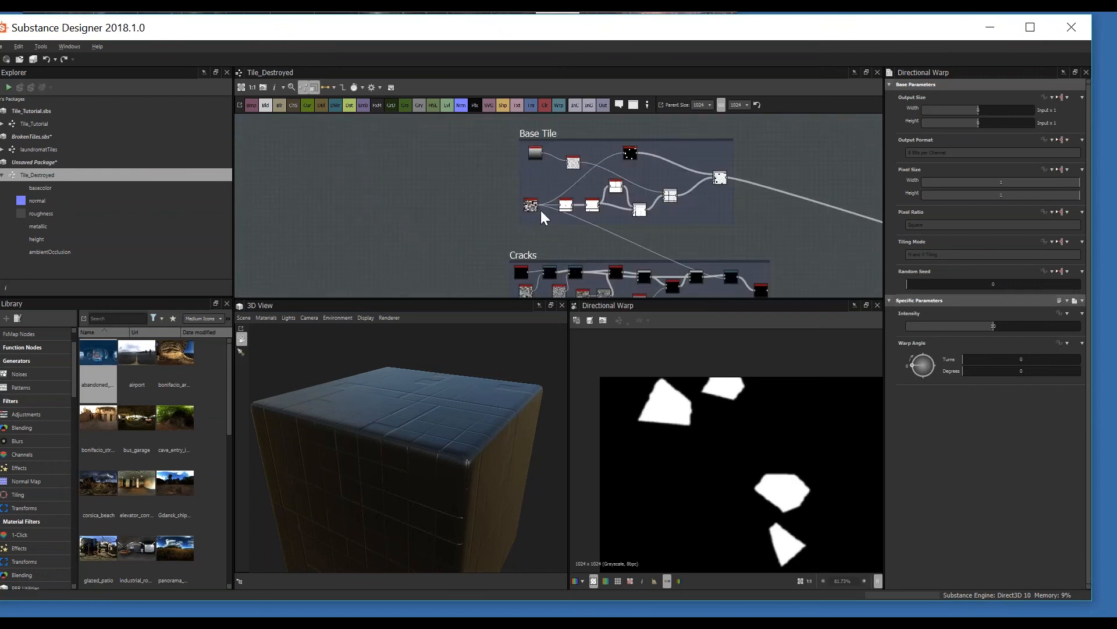
pyautogui.click(537, 205)
pyautogui.moveTo(651, 292); pyautogui.dragTo(565, 163, button='middle')
pyautogui.scroll(2, 574, 177)
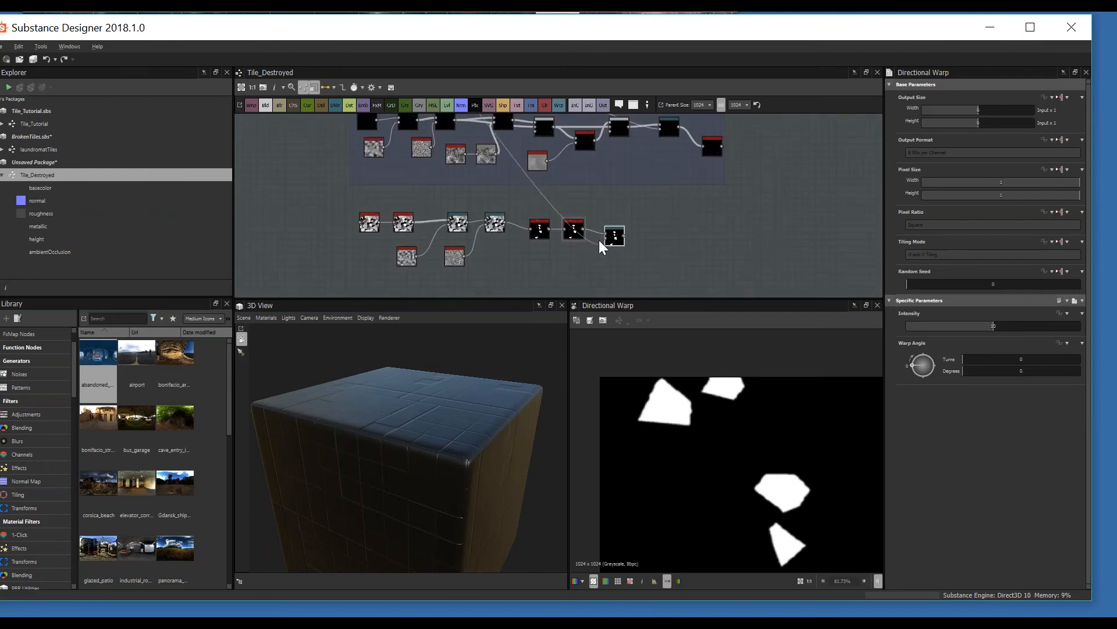
pyautogui.click(612, 240)
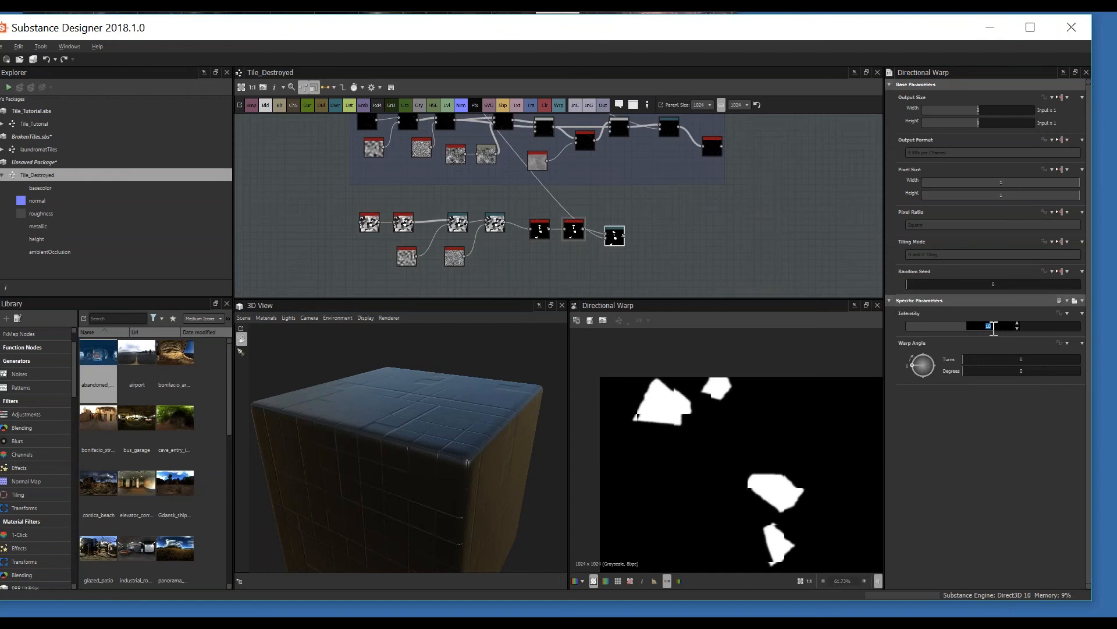
# - Set the new Directional Warp's Intensity to 1024 and inspect how the shapes are split along the tiles
pyautogui.write('1024')
pyautogui.press('Return')
pyautogui.scroll(-3, 764, 453)
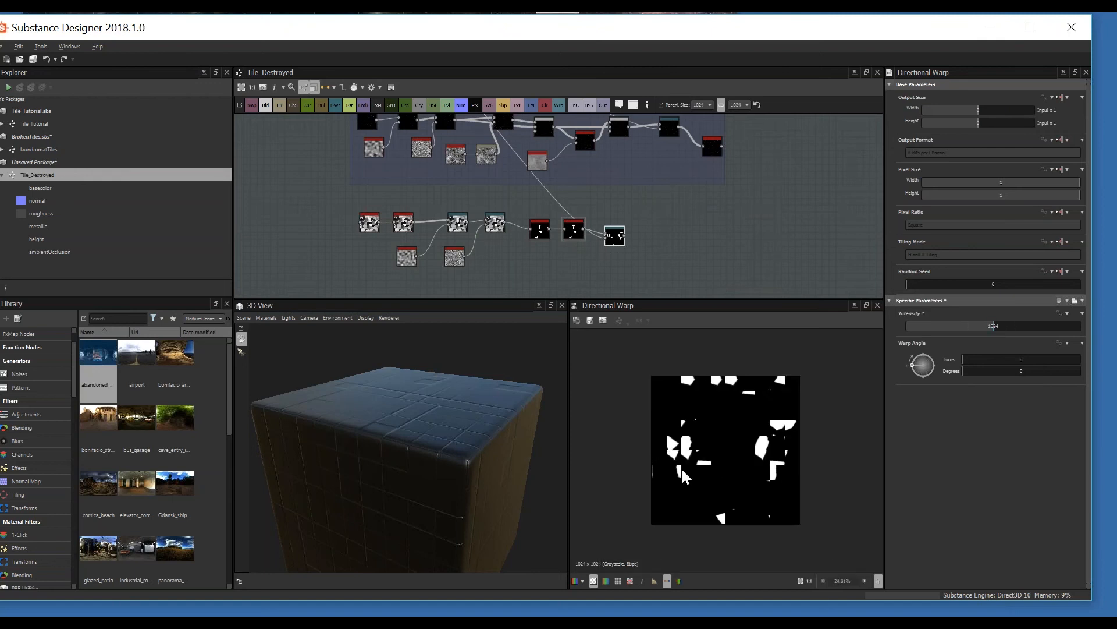
pyautogui.scroll(2, 771, 427)
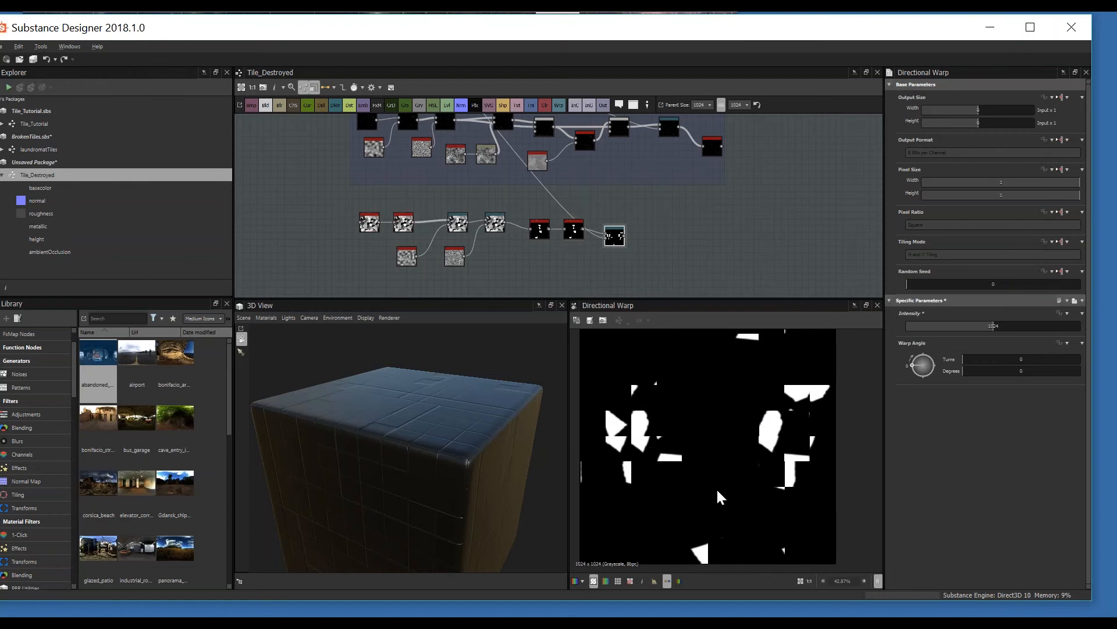
pyautogui.moveTo(791, 433); pyautogui.dragTo(800, 456, button='middle')
pyautogui.scroll(2, 829, 484)
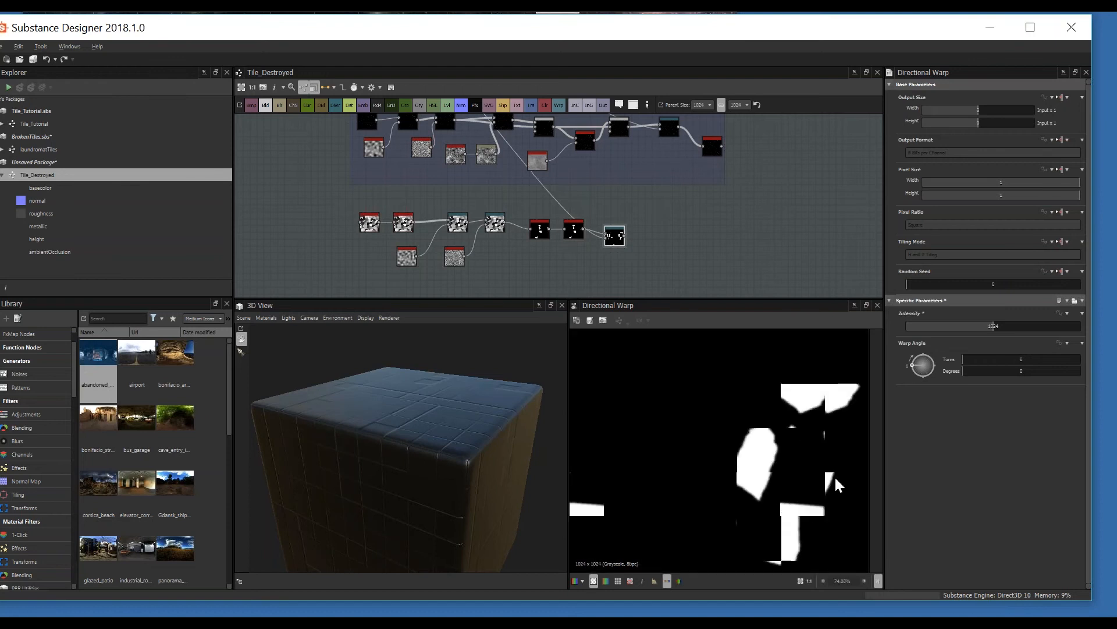
pyautogui.scroll(-2, 735, 478)
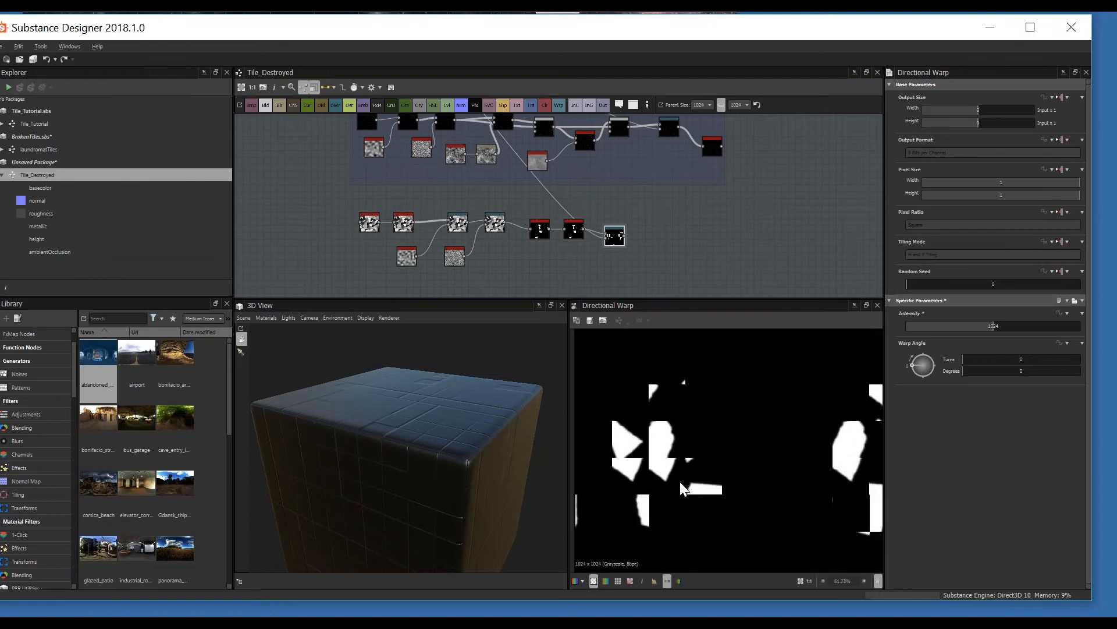
pyautogui.moveTo(696, 252); pyautogui.dragTo(668, 252, button='middle')
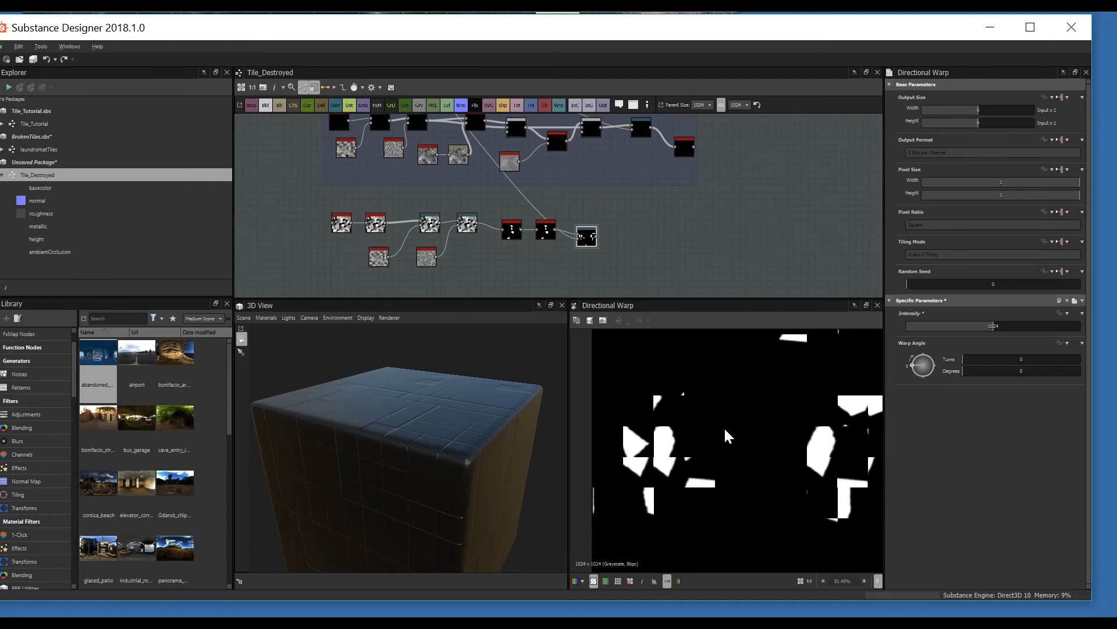
pyautogui.scroll(-1, 791, 457)
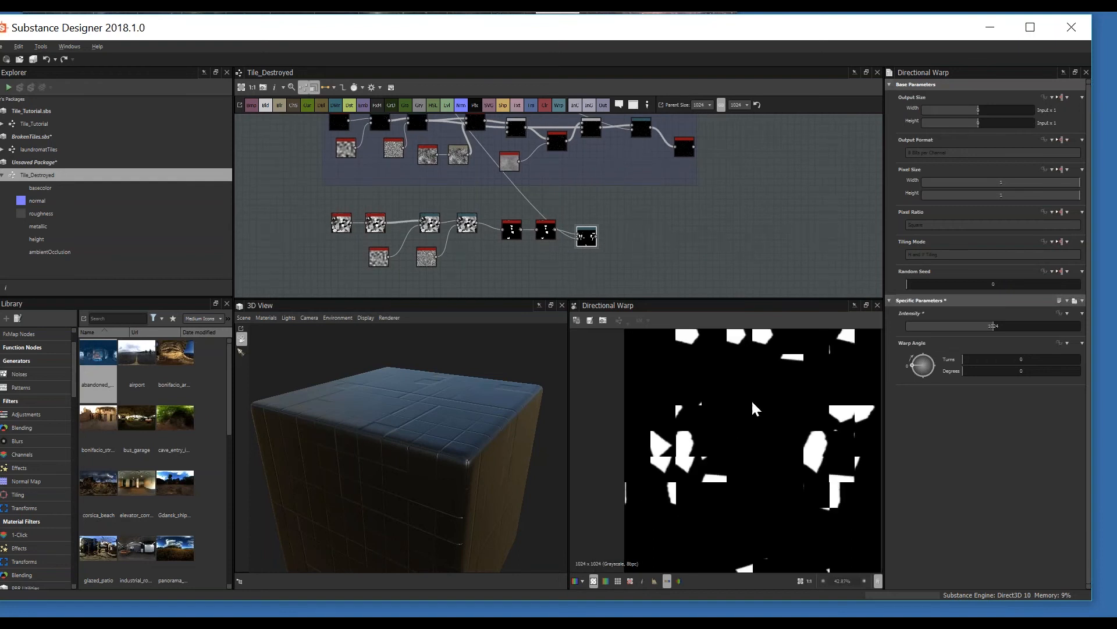
# - Compare the Blur HQ Grayscale shapes with the new Directional Warp's output, examining how the shapes are cut at the tile edges
pyautogui.scroll(2, 595, 232)
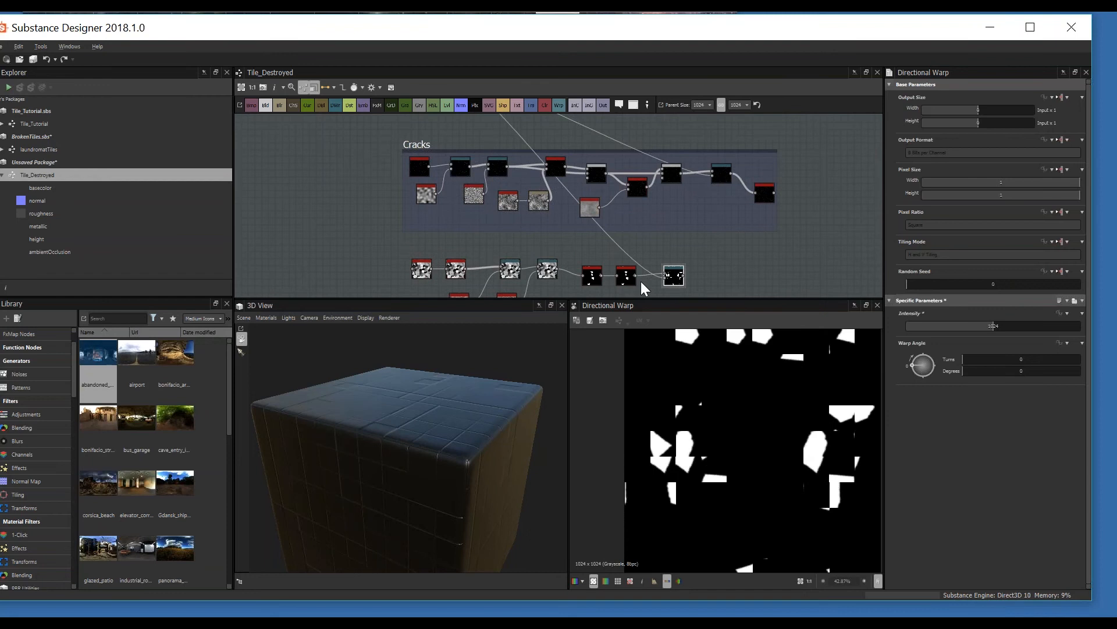
pyautogui.scroll(3, 635, 275)
pyautogui.doubleClick(599, 270)
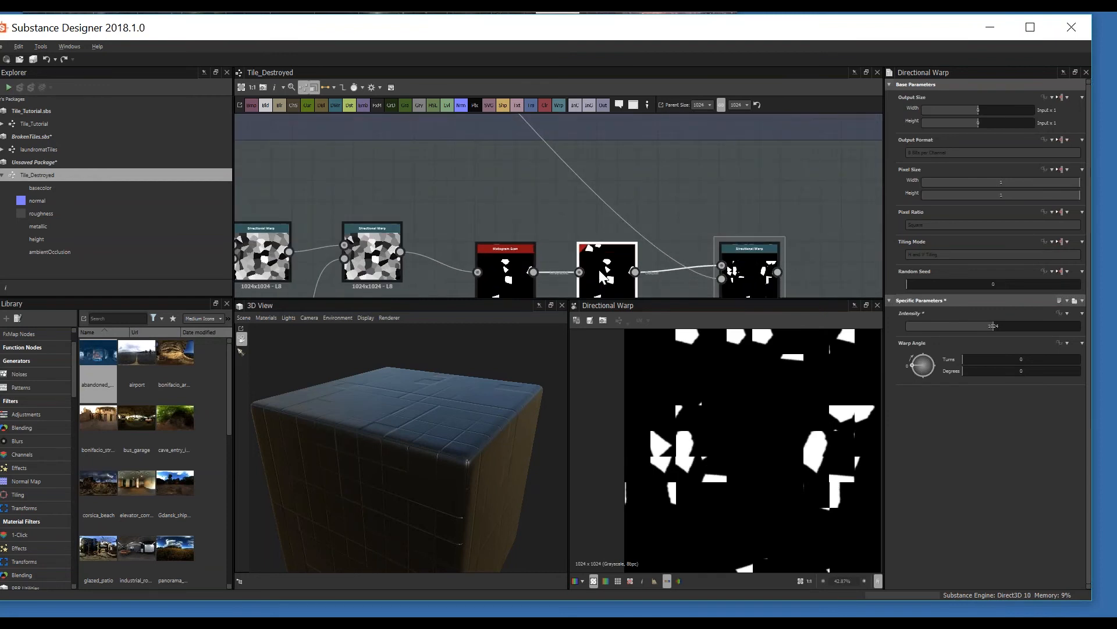
pyautogui.scroll(-3, 631, 262)
pyautogui.scroll(-3, 665, 373)
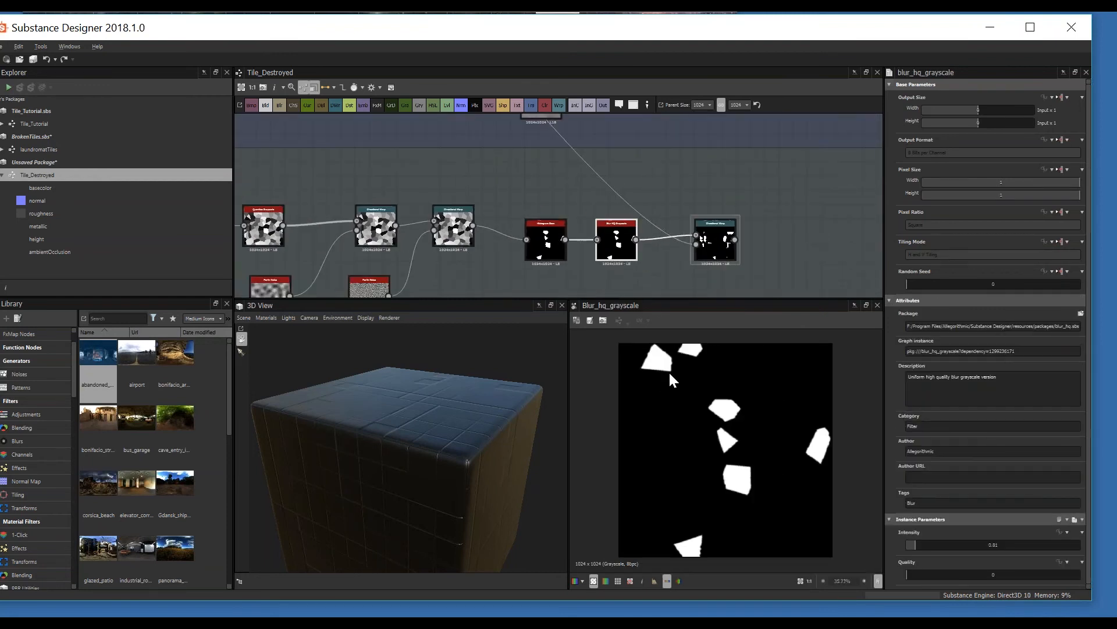
pyautogui.doubleClick(718, 244)
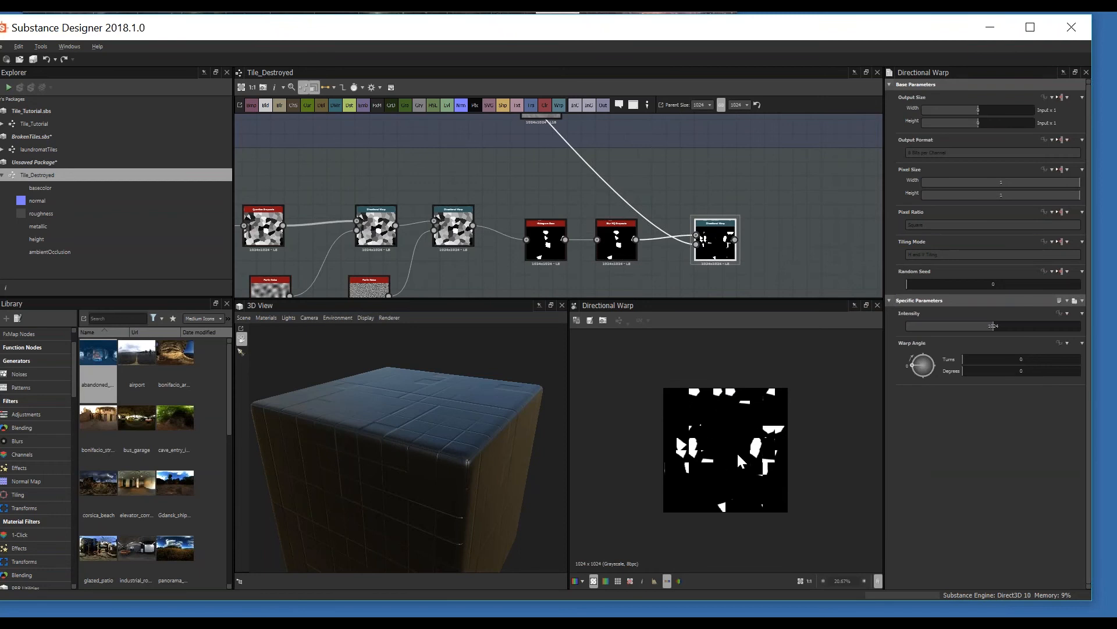
pyautogui.scroll(10, 707, 449)
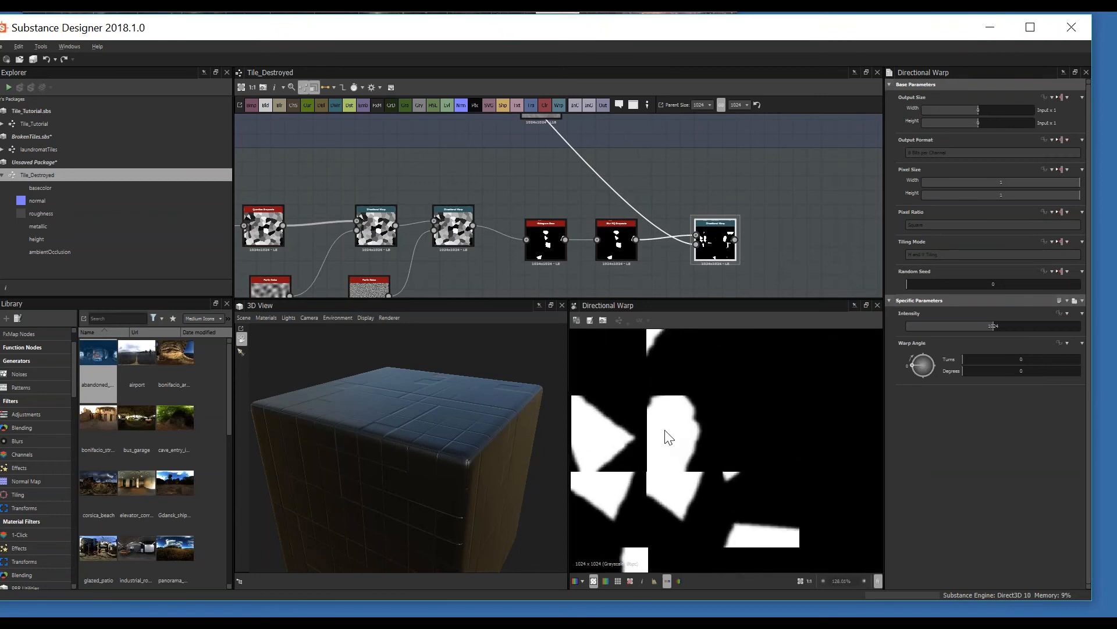
pyautogui.scroll(-3, 642, 512)
pyautogui.moveTo(661, 480); pyautogui.dragTo(711, 460, button='middle')
pyautogui.scroll(2, 712, 404)
pyautogui.scroll(1, 711, 403)
pyautogui.scroll(-2, 672, 407)
pyautogui.scroll(-4, 727, 400)
pyautogui.moveTo(750, 257); pyautogui.dragTo(663, 256, button='middle')
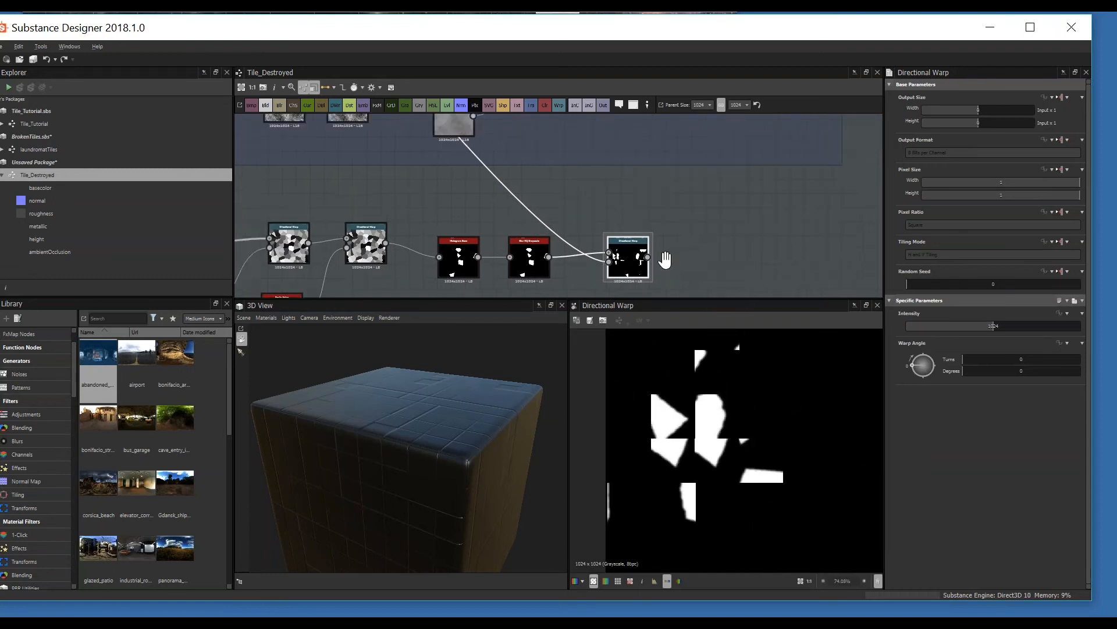
pyautogui.scroll(-3, 666, 251)
pyautogui.scroll(-2, 623, 238)
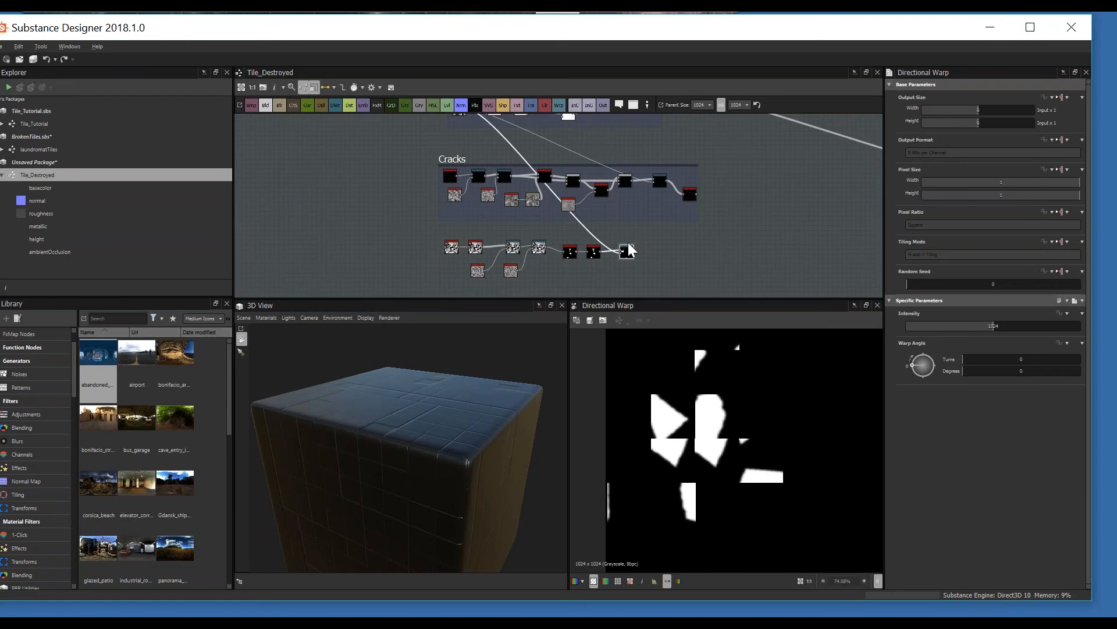
# - Add a Slope Blur Grayscale node after the Directional Warp and feed the warped shapes into its grayscale input
pyautogui.scroll(2, 622, 265)
pyautogui.press('space')
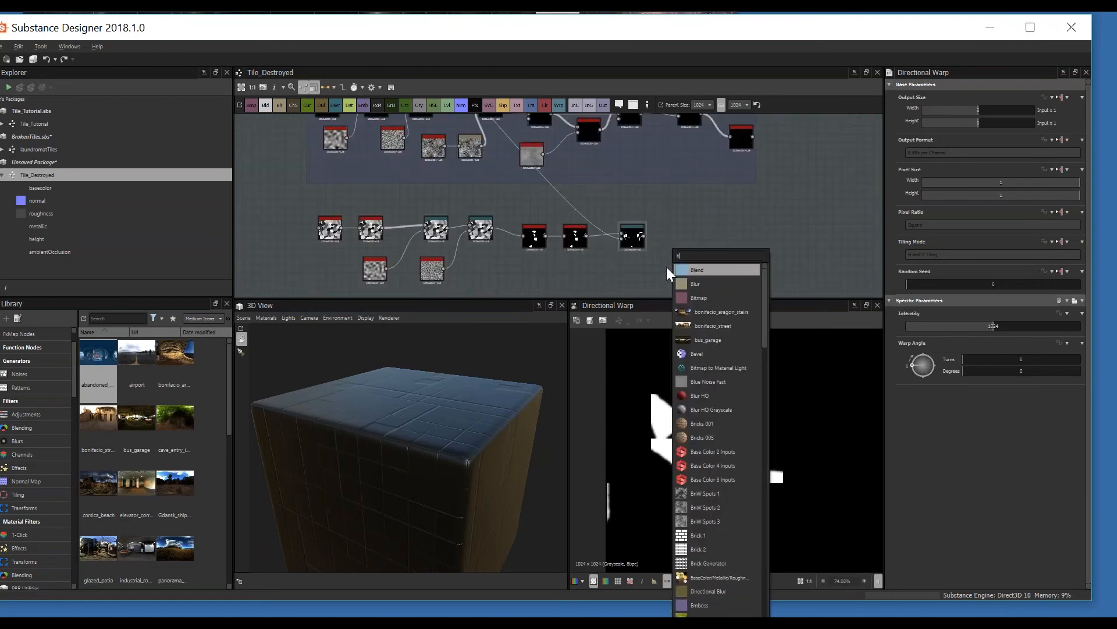
pyautogui.write('slope')
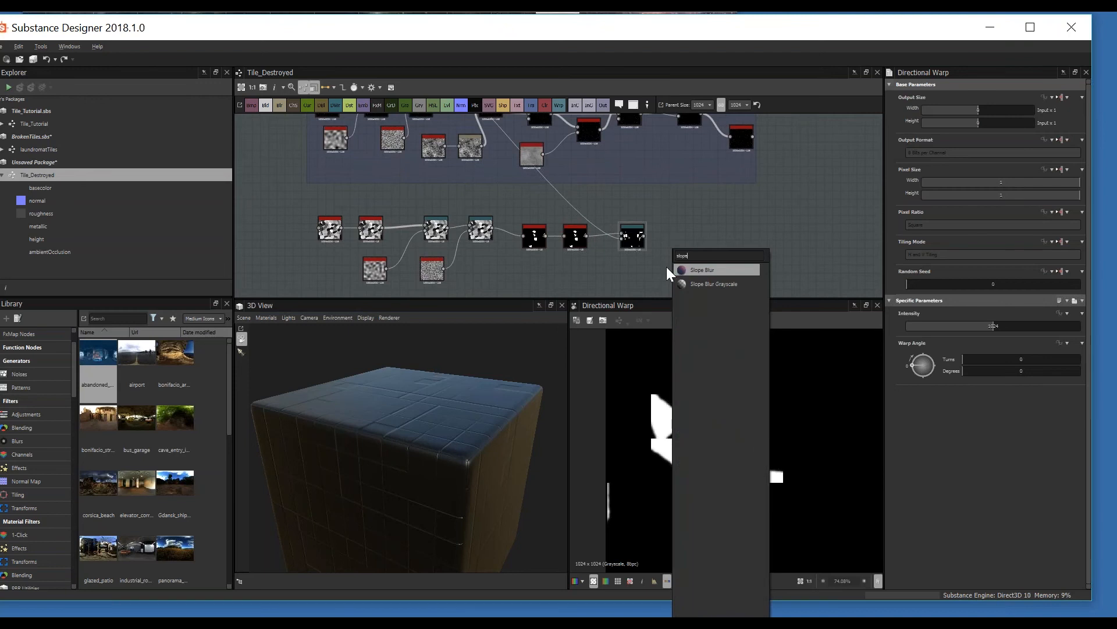
pyautogui.press('Down')
pyautogui.press('Return')
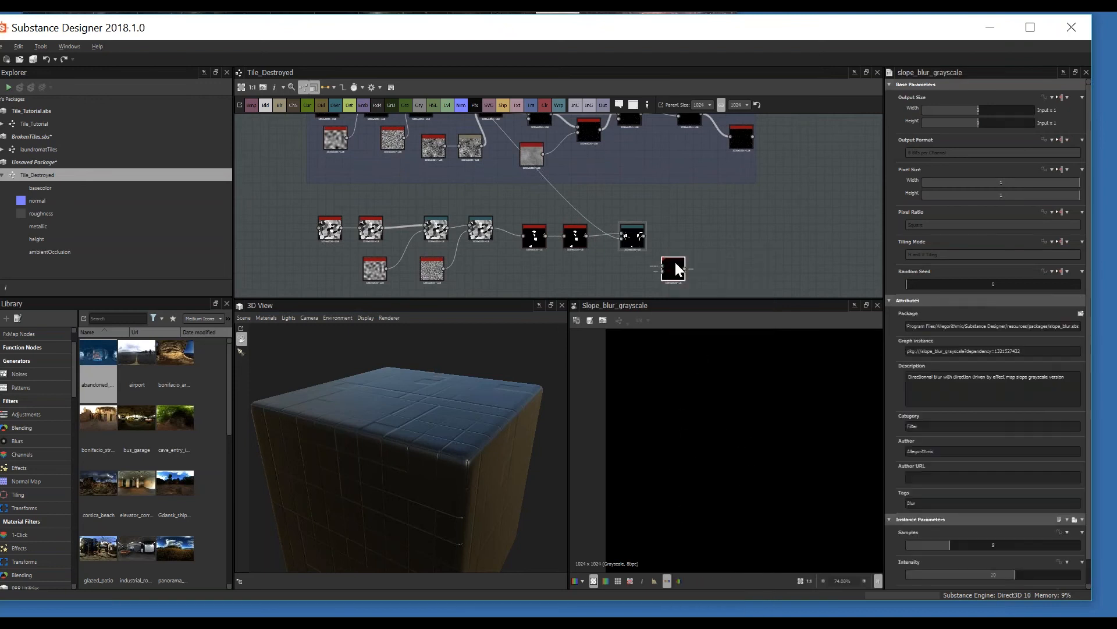
pyautogui.moveTo(669, 265); pyautogui.dragTo(679, 248)
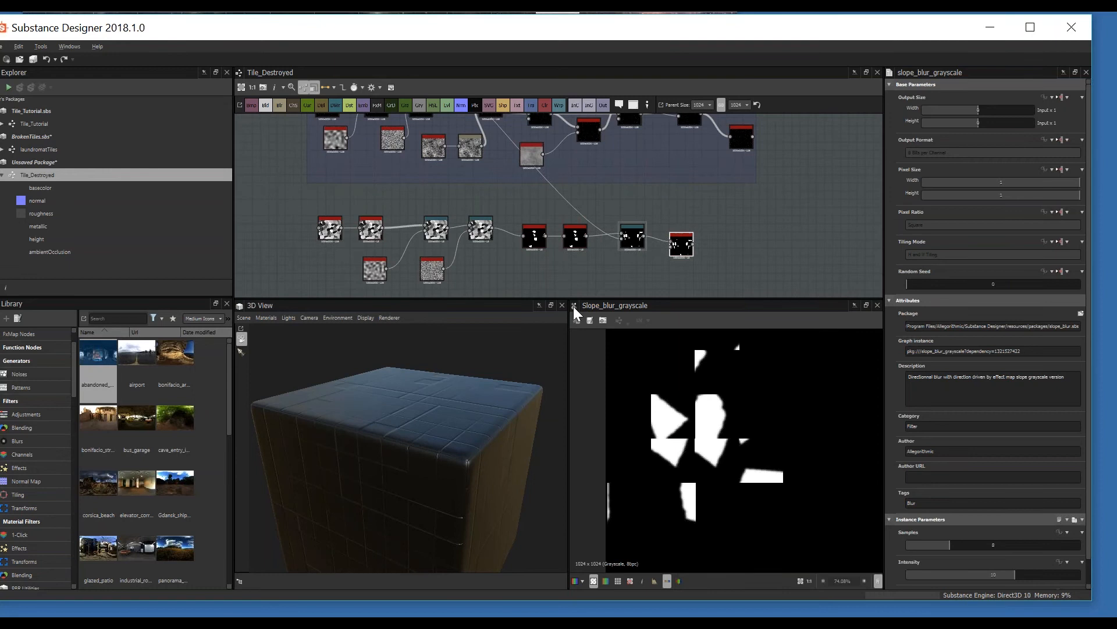
# - Add a Clouds 2 noise node and connect it to the Slope Blur Grayscale's slope input
pyautogui.press('space')
pyautogui.write('clouds')
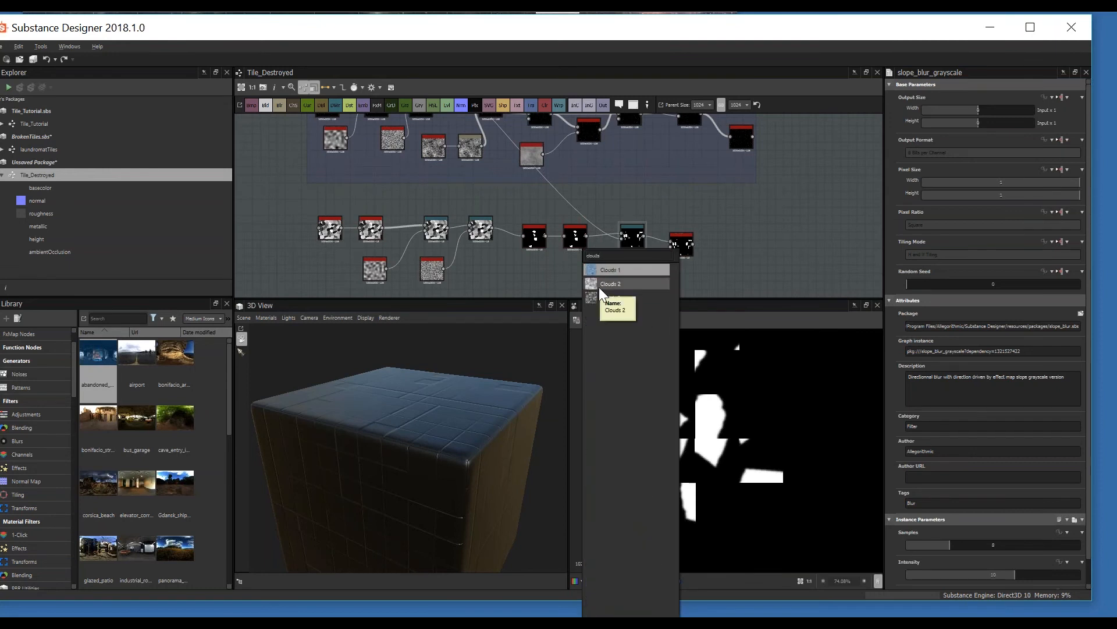
pyautogui.click(606, 284)
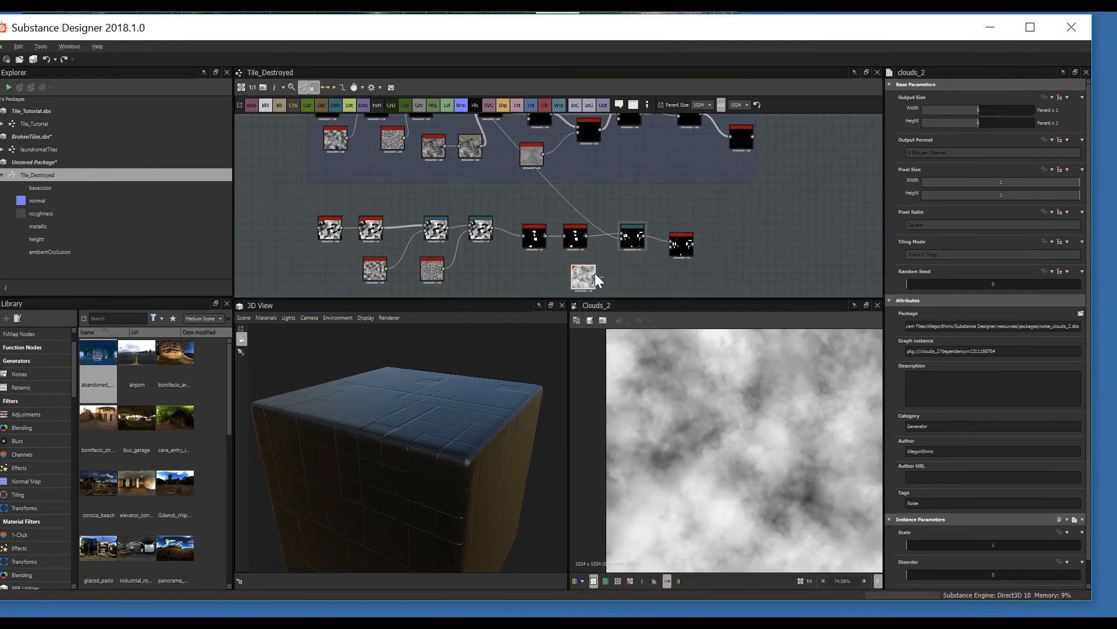
pyautogui.moveTo(596, 277); pyautogui.dragTo(680, 256)
pyautogui.doubleClick(680, 251)
# - Test Samples values of 2 and 5 on the Slope Blur Grayscale, and set Samples to 32
pyautogui.scroll(-1, 925, 500)
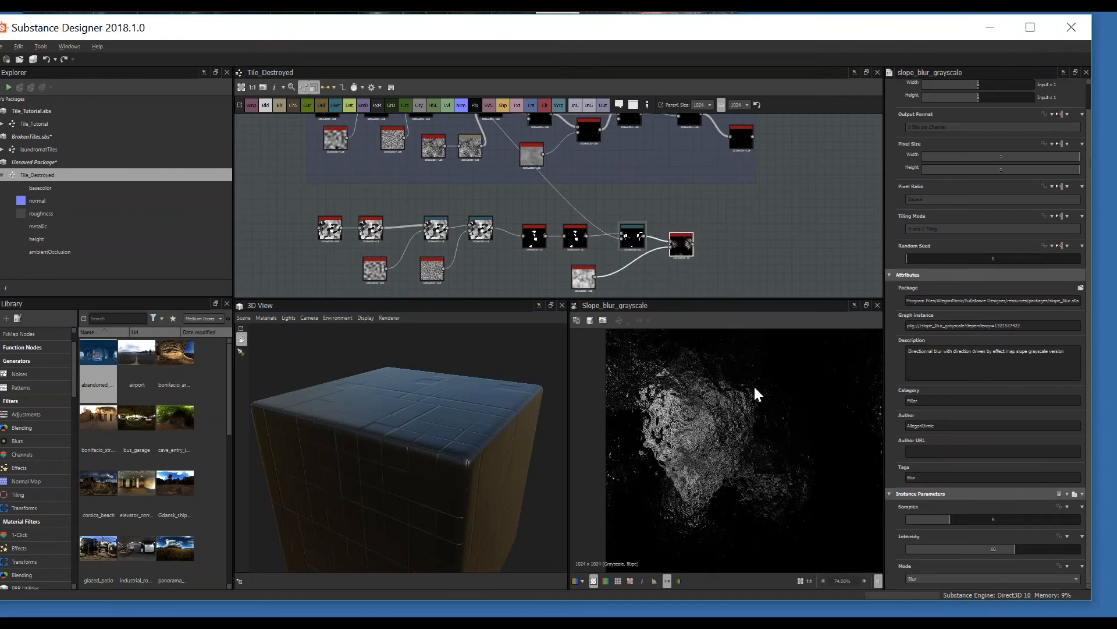
pyautogui.scroll(-3, 697, 482)
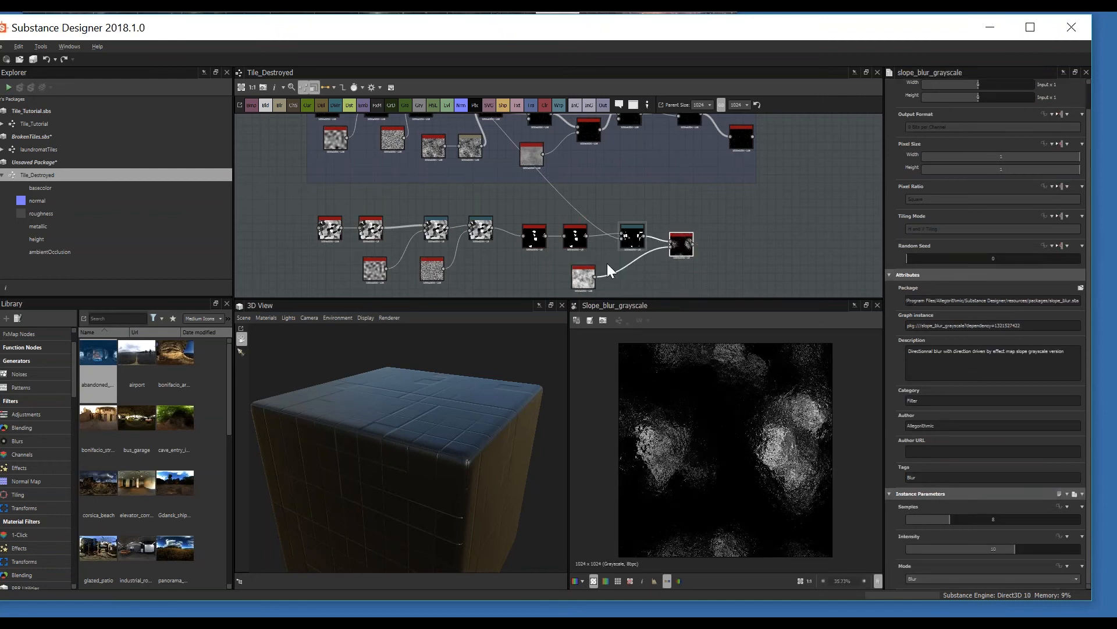
pyautogui.moveTo(606, 263); pyautogui.dragTo(579, 214, button='middle')
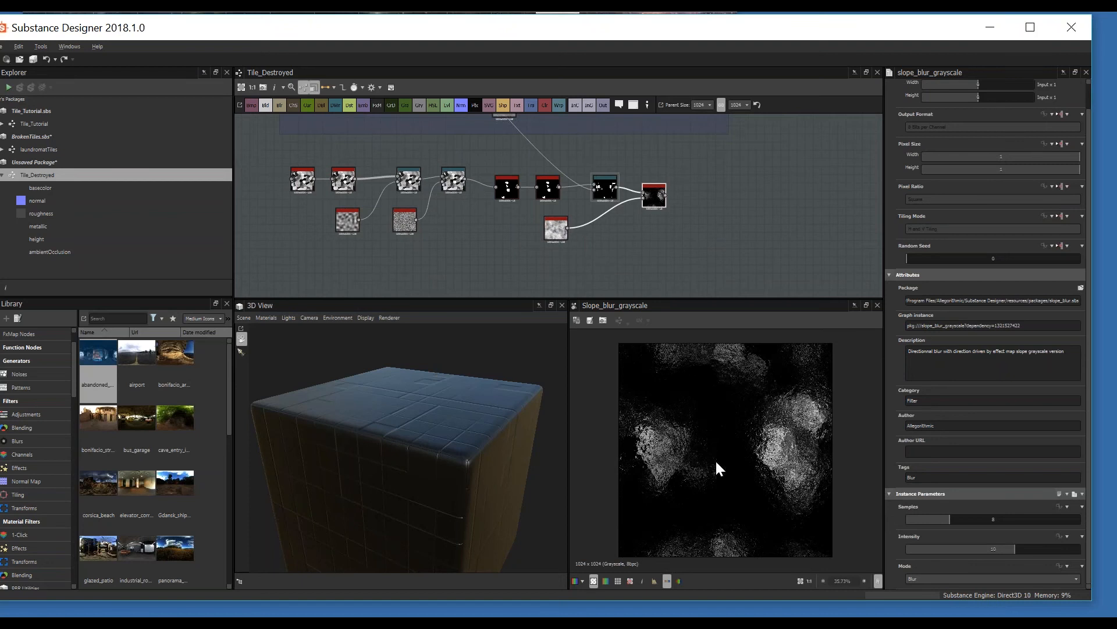
pyautogui.scroll(2, 759, 439)
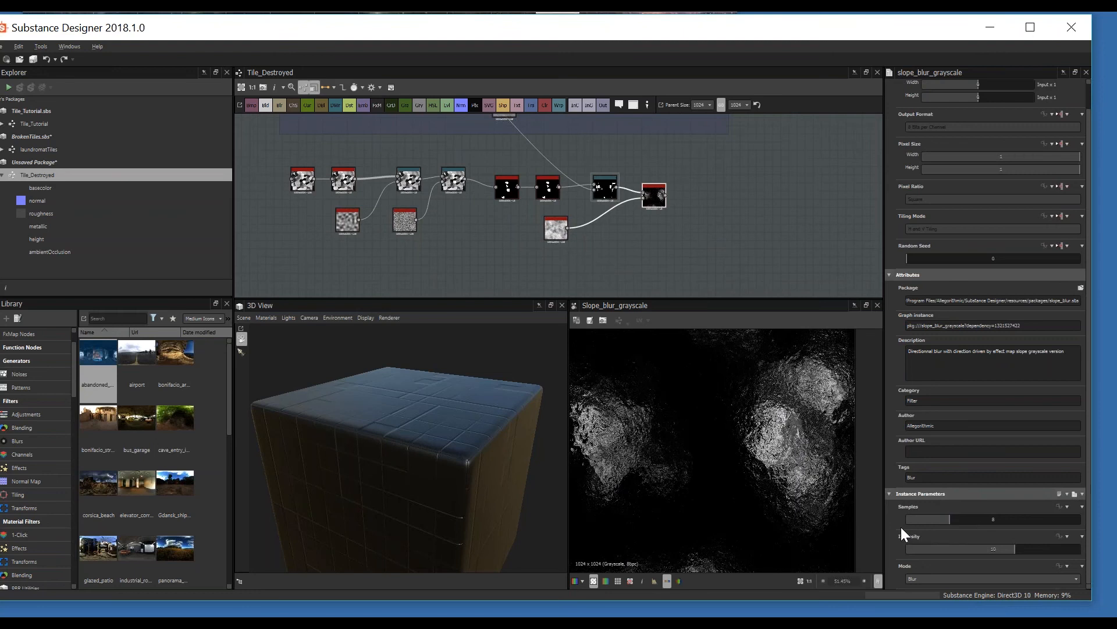
pyautogui.moveTo(570, 184); pyautogui.dragTo(564, 191, button='middle')
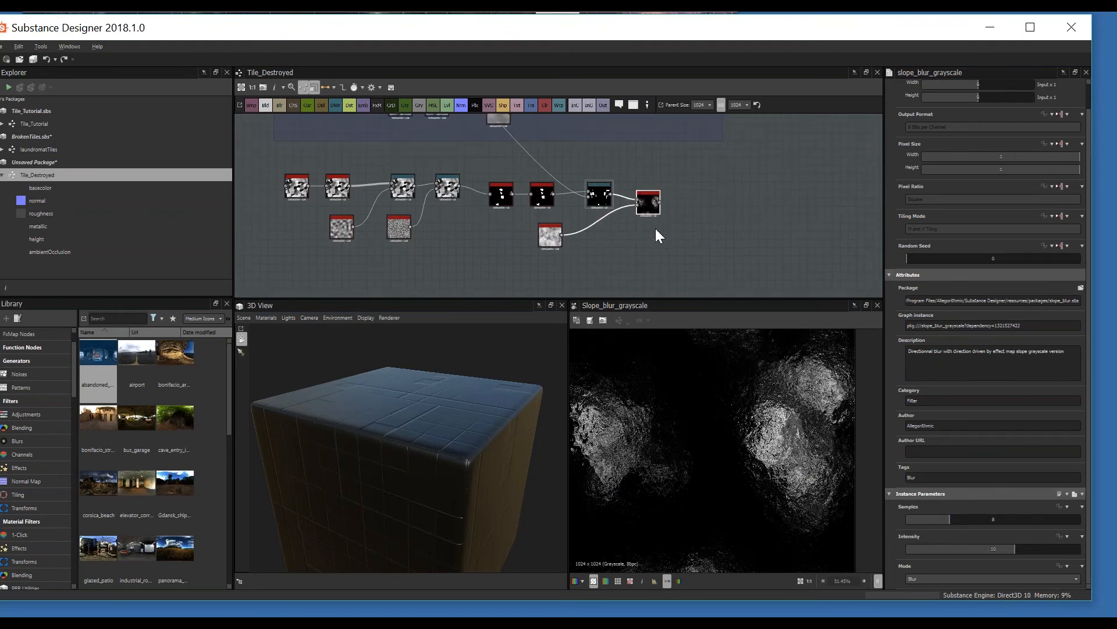
pyautogui.moveTo(656, 229); pyautogui.dragTo(638, 228, button='middle')
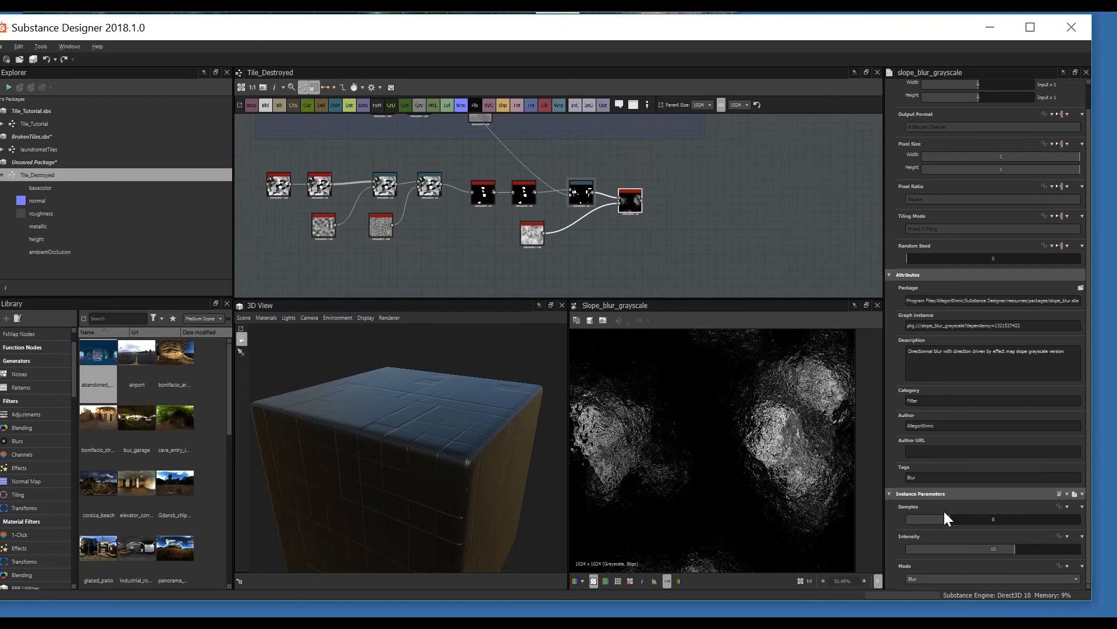
pyautogui.moveTo(950, 518); pyautogui.dragTo(917, 524)
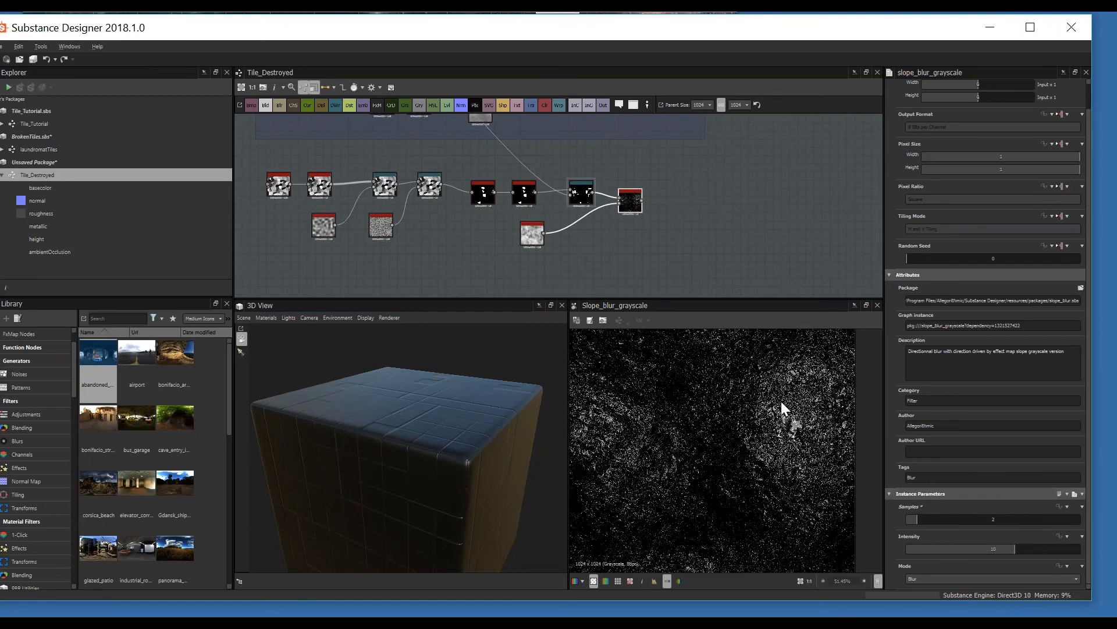
pyautogui.click(935, 522)
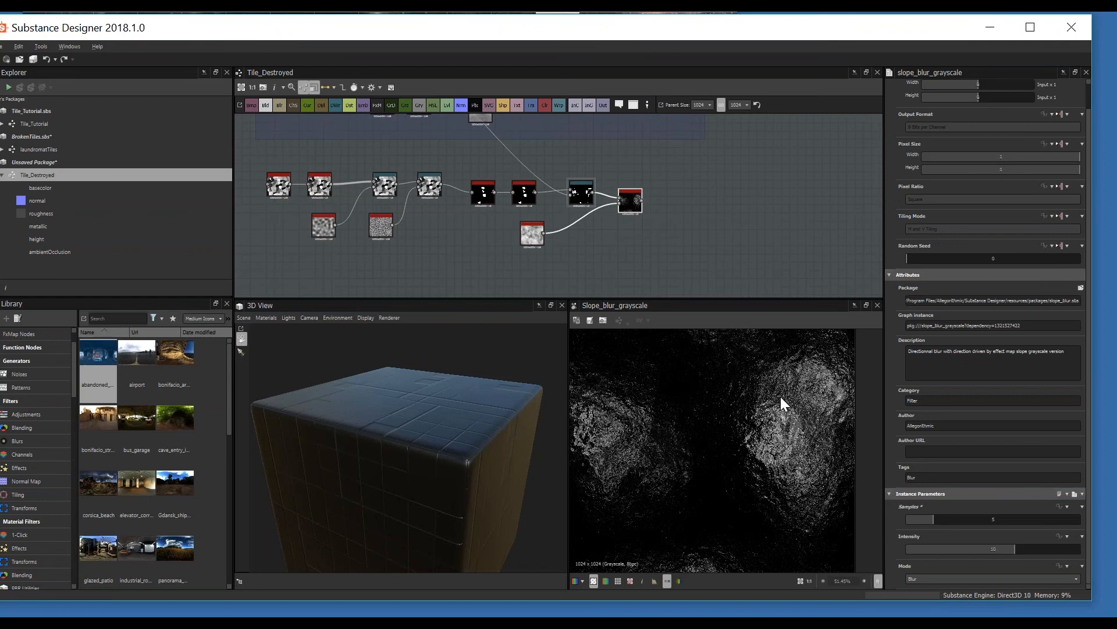
pyautogui.moveTo(787, 419); pyautogui.dragTo(818, 410, button='middle')
pyautogui.moveTo(669, 371); pyautogui.dragTo(785, 466, button='middle')
pyautogui.moveTo(922, 520); pyautogui.dragTo(1116, 531)
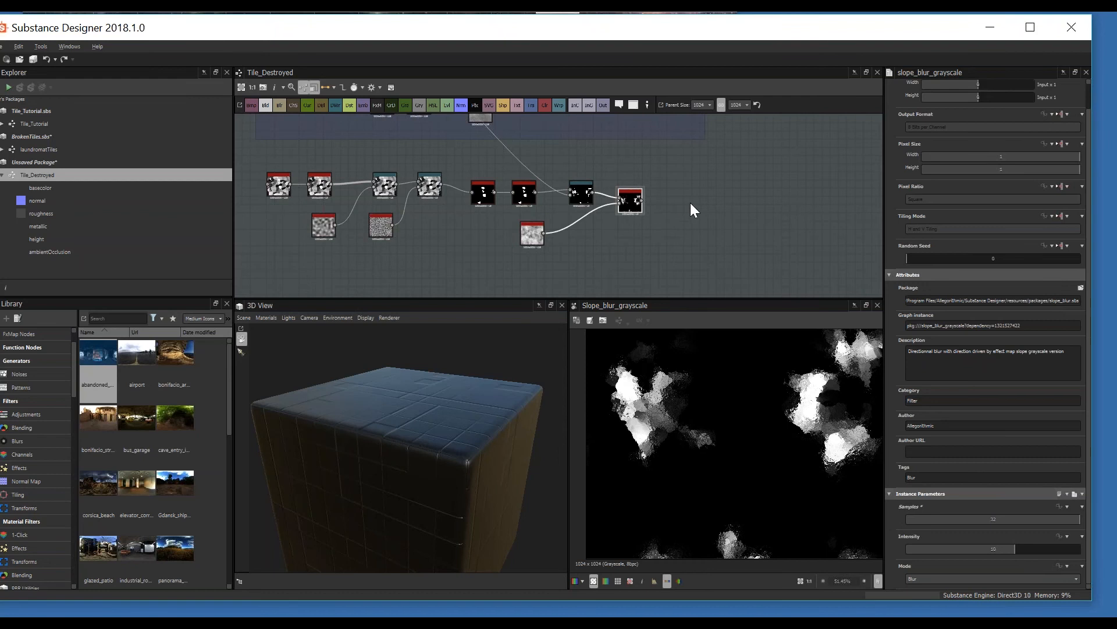
# - Set the Slope Blur Grayscale's Intensity to 0.48 and inspect the roughened shape edges
pyautogui.moveTo(1014, 550); pyautogui.dragTo(909, 542)
pyautogui.moveTo(918, 544); pyautogui.dragTo(912, 543)
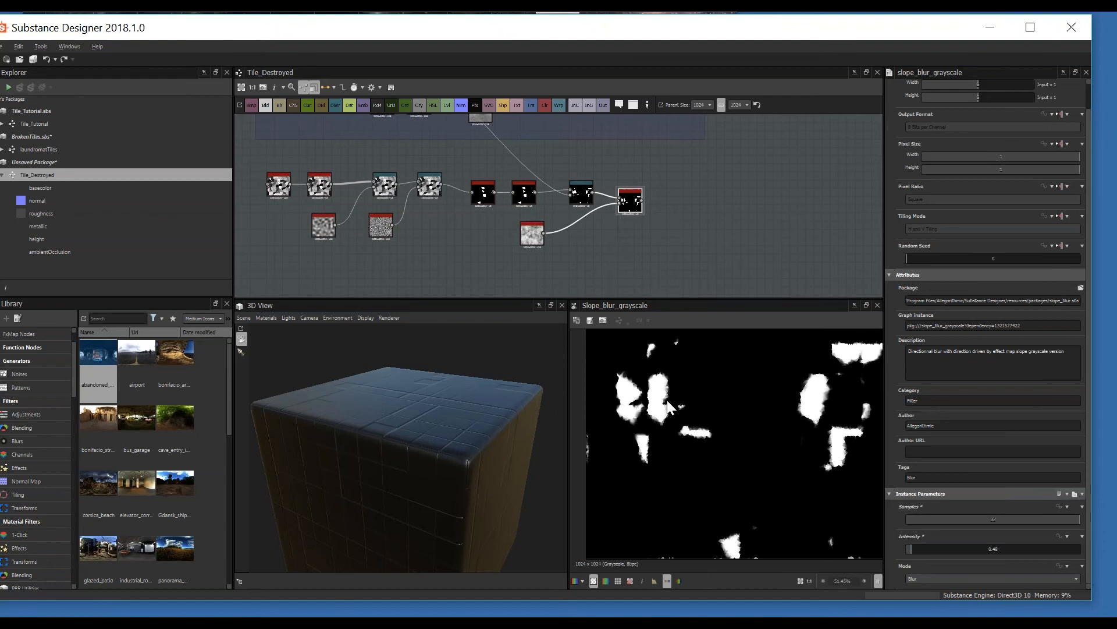
pyautogui.scroll(2, 667, 400)
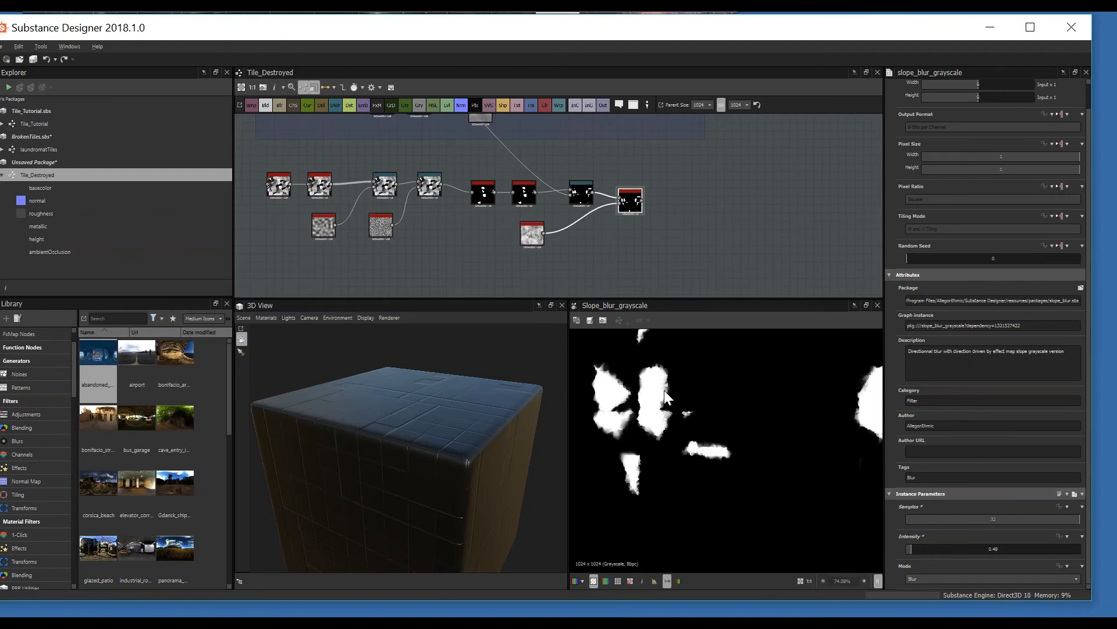
# - Add a Blend node after the Slope Blur Grayscale and connect the blurred shapes as its foreground
pyautogui.moveTo(643, 225); pyautogui.dragTo(609, 221, button='middle')
pyautogui.press('space')
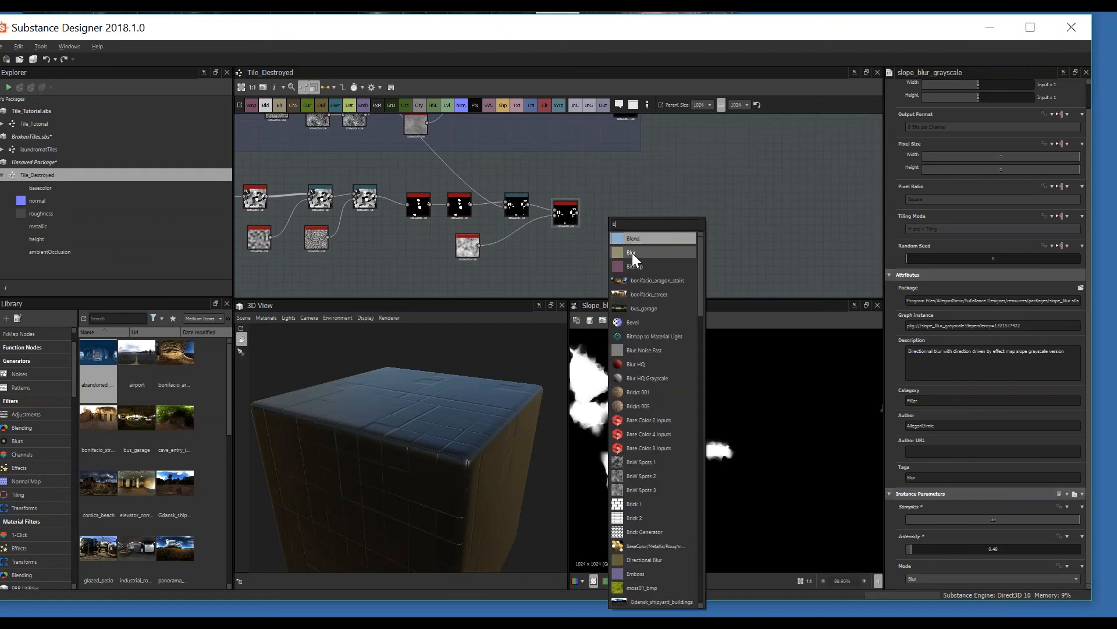
pyautogui.click(632, 253)
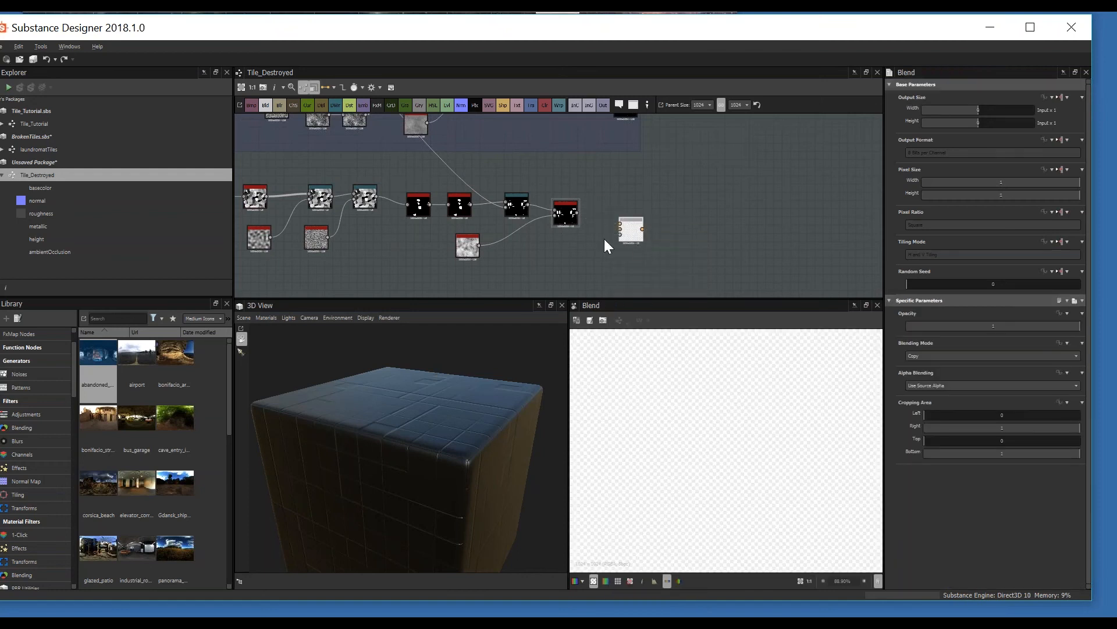
pyautogui.scroll(2, 579, 252)
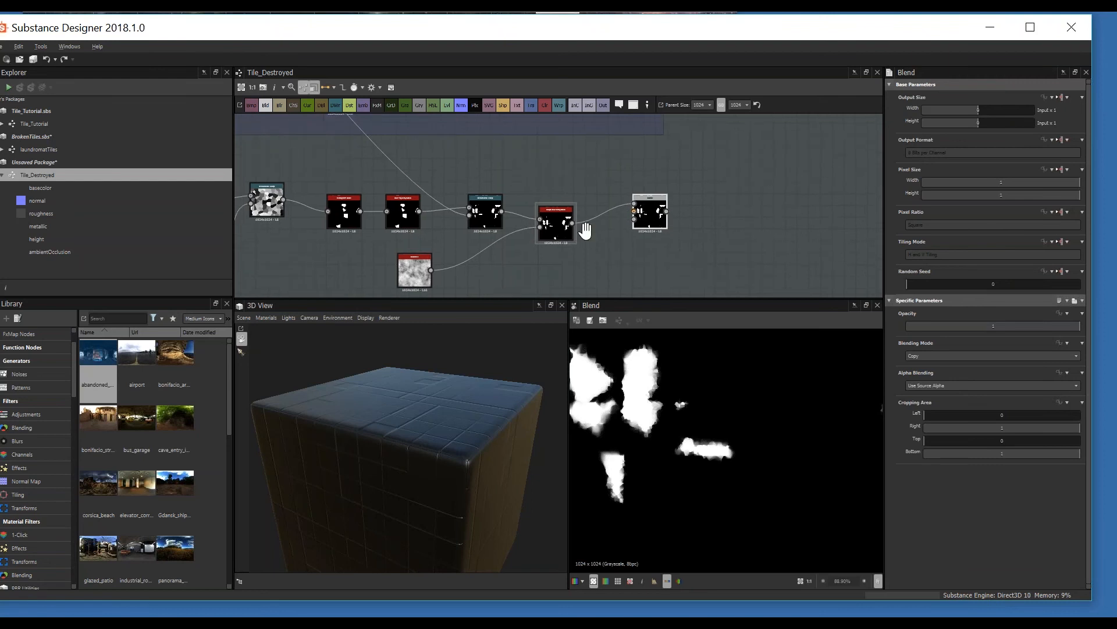
# - Connect the final Blend output of the Base Tile frame to the new Blend node's background input
pyautogui.scroll(-3, 612, 252)
pyautogui.moveTo(612, 253); pyautogui.dragTo(699, 200, button='middle')
pyautogui.moveTo(635, 233); pyautogui.dragTo(639, 285, button='middle')
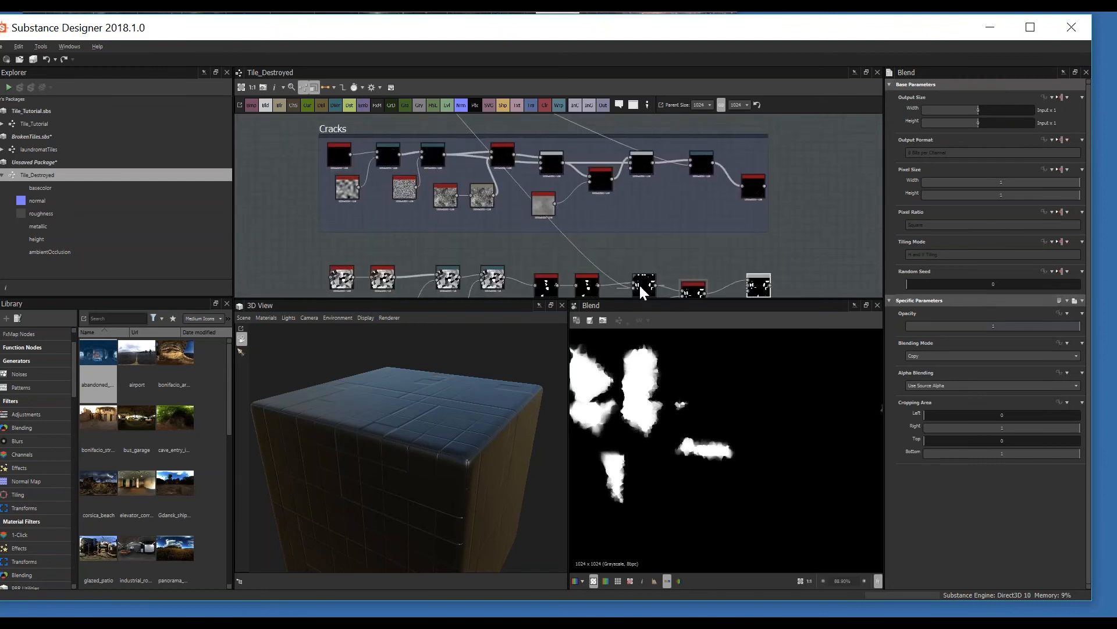
pyautogui.scroll(-3, 641, 211)
pyautogui.moveTo(643, 210); pyautogui.dragTo(623, 266, button='middle')
pyautogui.moveTo(651, 146); pyautogui.dragTo(629, 174, button='middle')
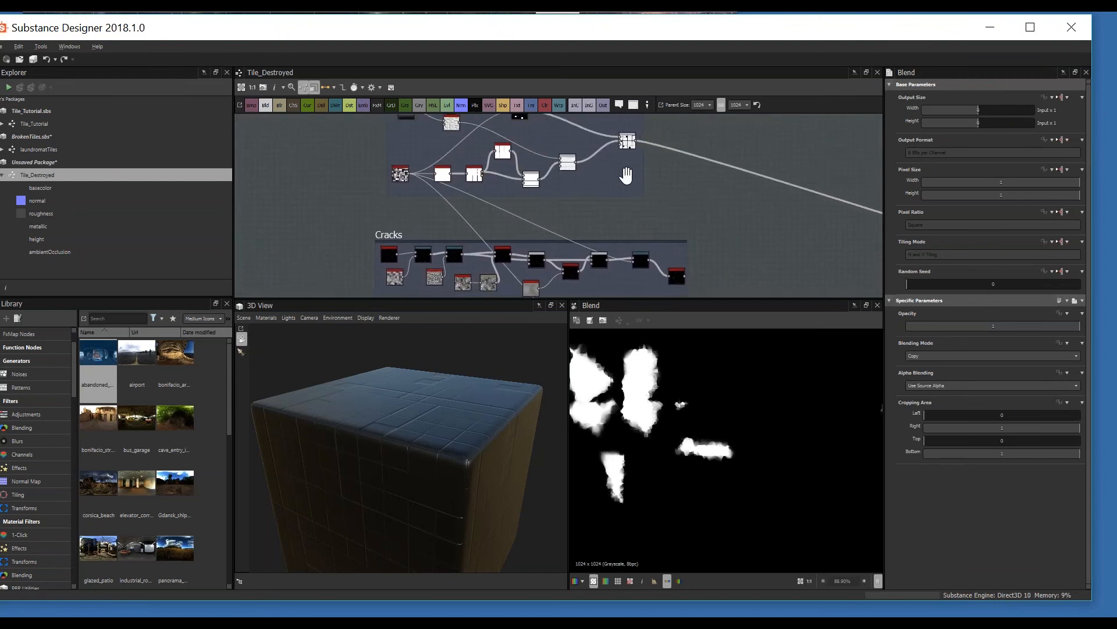
pyautogui.moveTo(632, 144); pyautogui.dragTo(682, 238)
pyautogui.moveTo(679, 232); pyautogui.dragTo(638, 153, button='middle')
pyautogui.moveTo(638, 153); pyautogui.dragTo(629, 271)
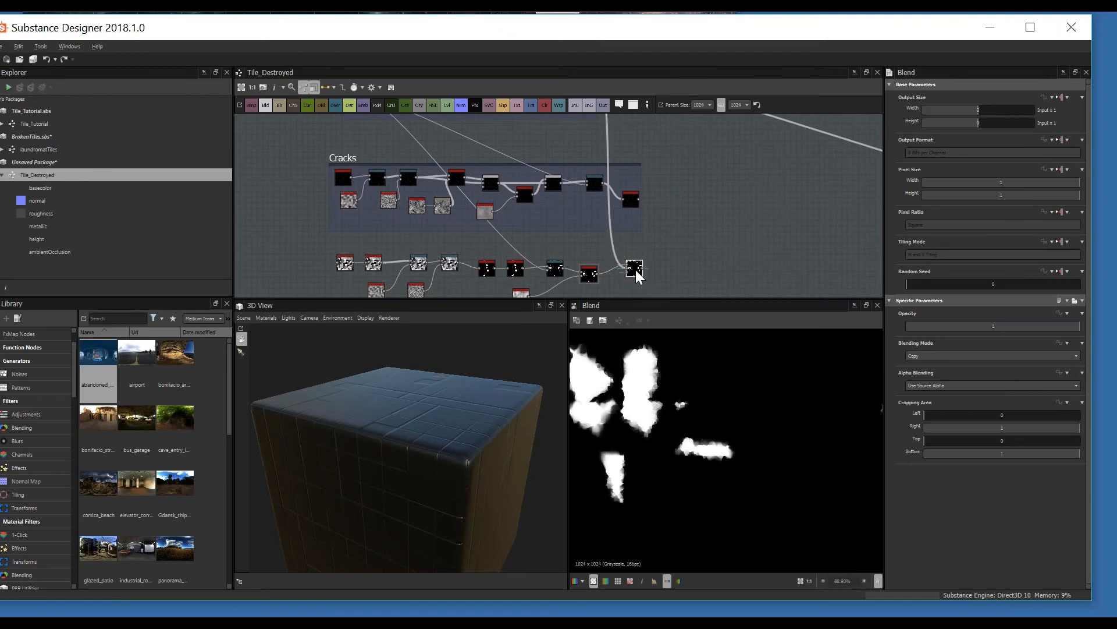
# - Examine which tiles the Histogram Scan in the Base Tile frame selects
pyautogui.moveTo(620, 241)
pyautogui.mouseDown(button='middle')
pyautogui.moveTo(638, 232)
pyautogui.moveTo(630, 196)
pyautogui.moveTo(638, 243)
pyautogui.mouseUp(button='middle')
pyautogui.moveTo(488, 143); pyautogui.dragTo(522, 232, button='middle')
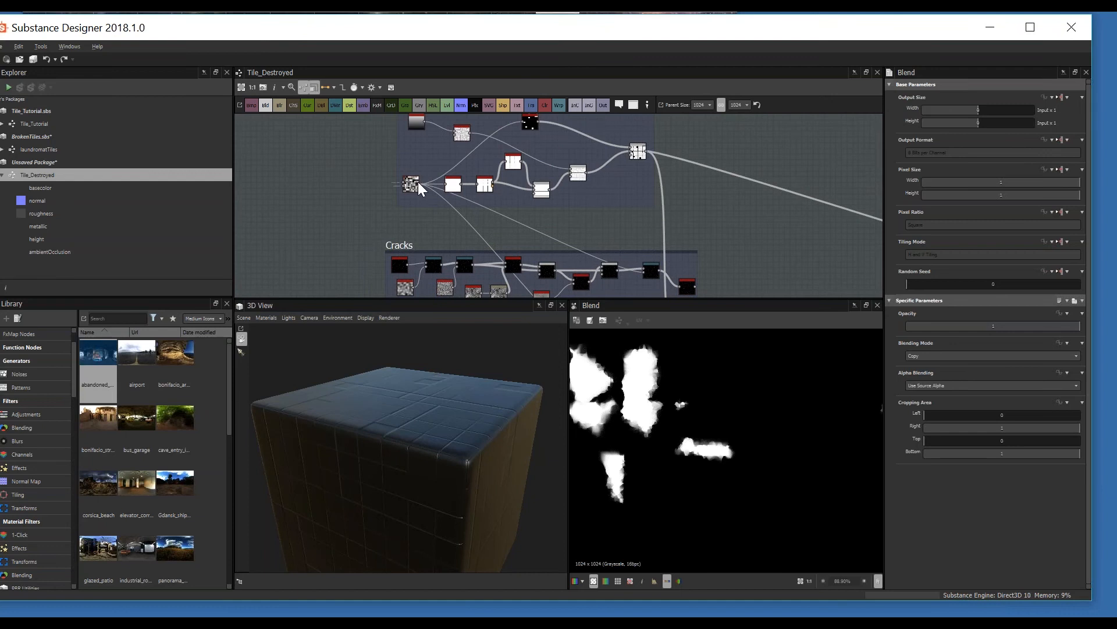
pyautogui.moveTo(465, 139); pyautogui.dragTo(472, 167, button='middle')
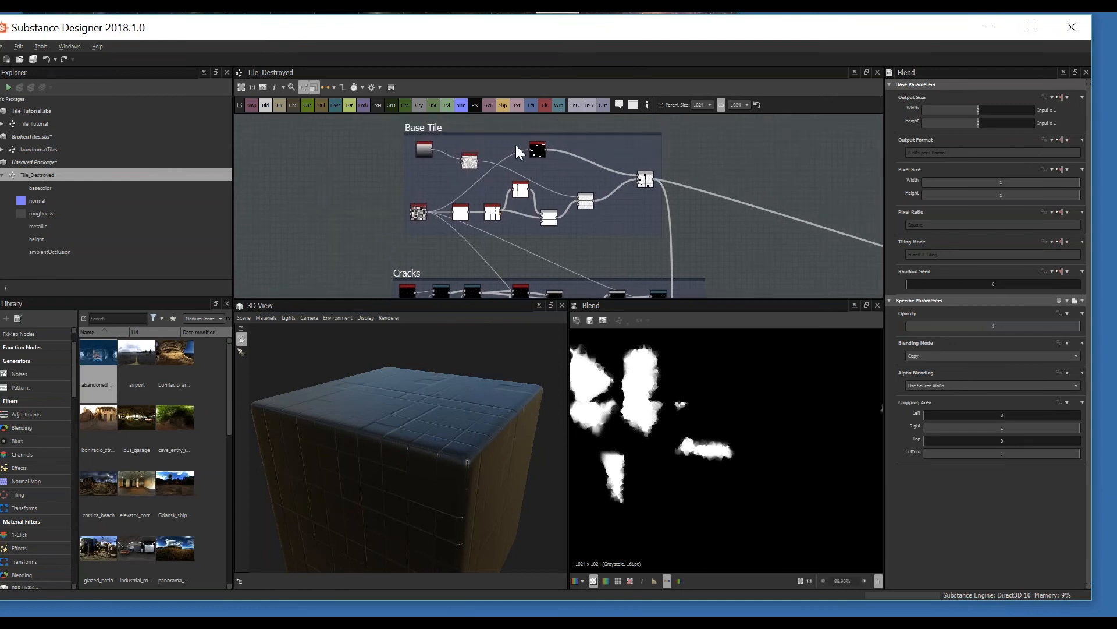
pyautogui.click(533, 151)
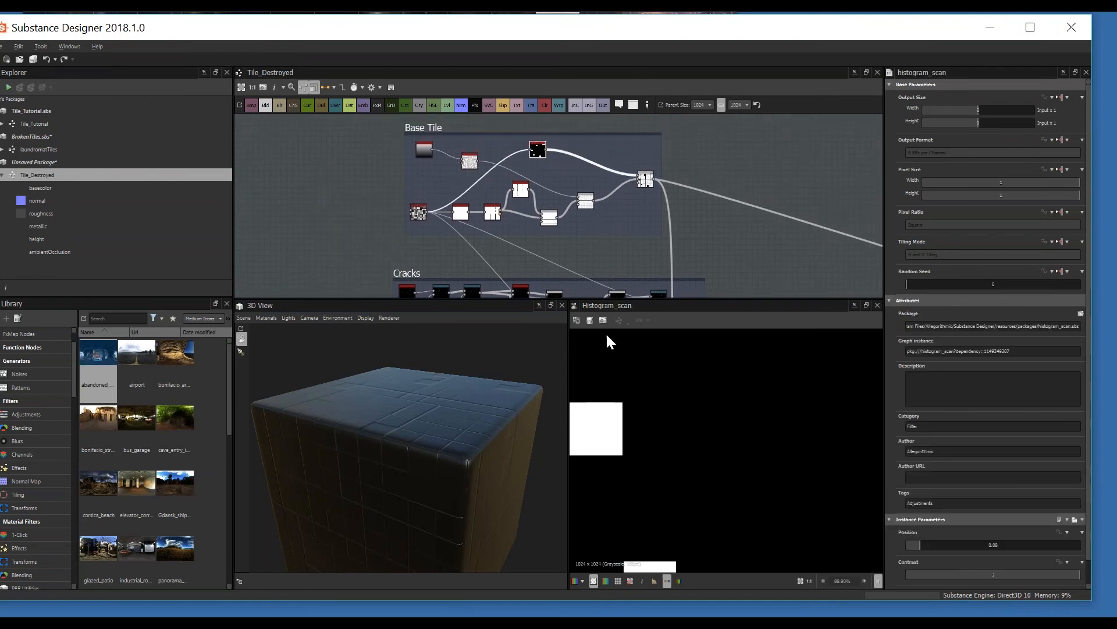
pyautogui.scroll(-3, 656, 374)
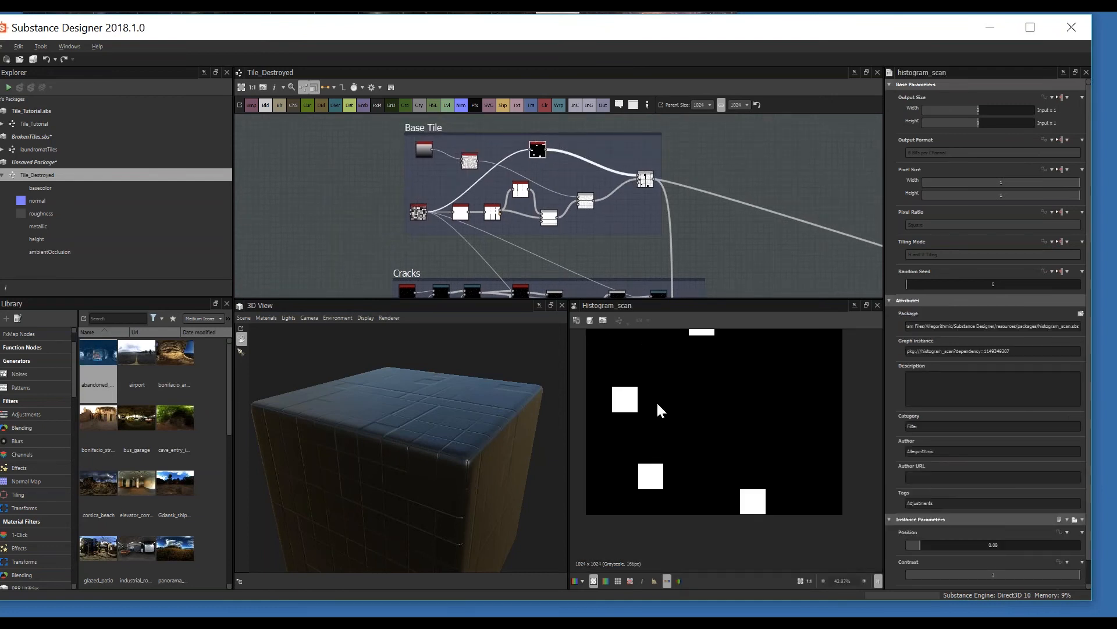
pyautogui.scroll(-1, 658, 407)
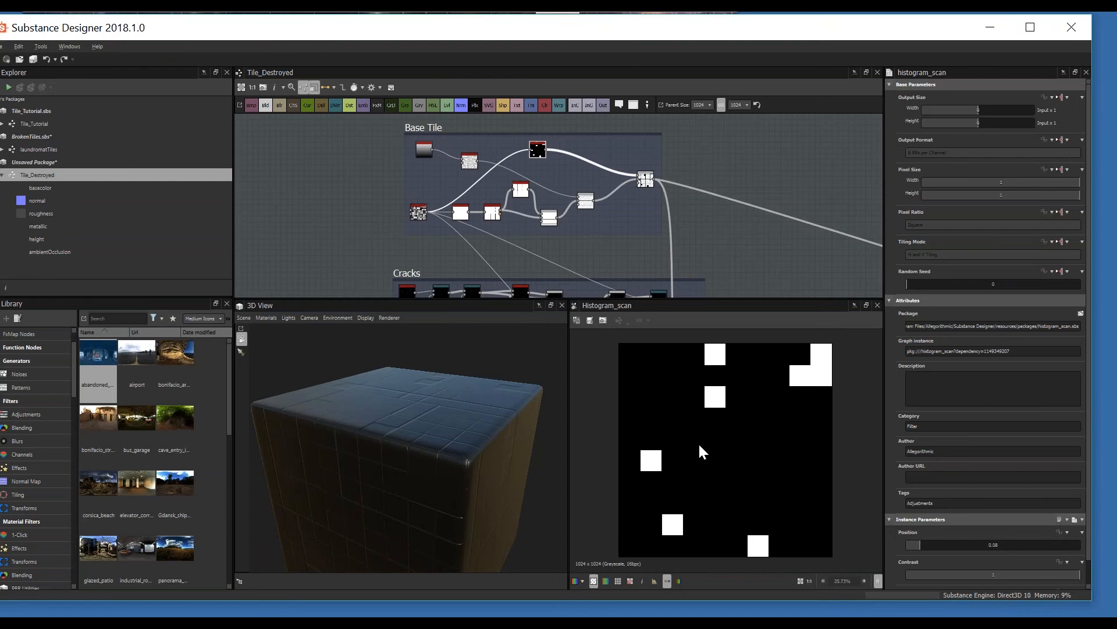
# - Add an Invert Grayscale node beneath the row of broken-shape nodes below the Cracks frame
pyautogui.click(419, 212)
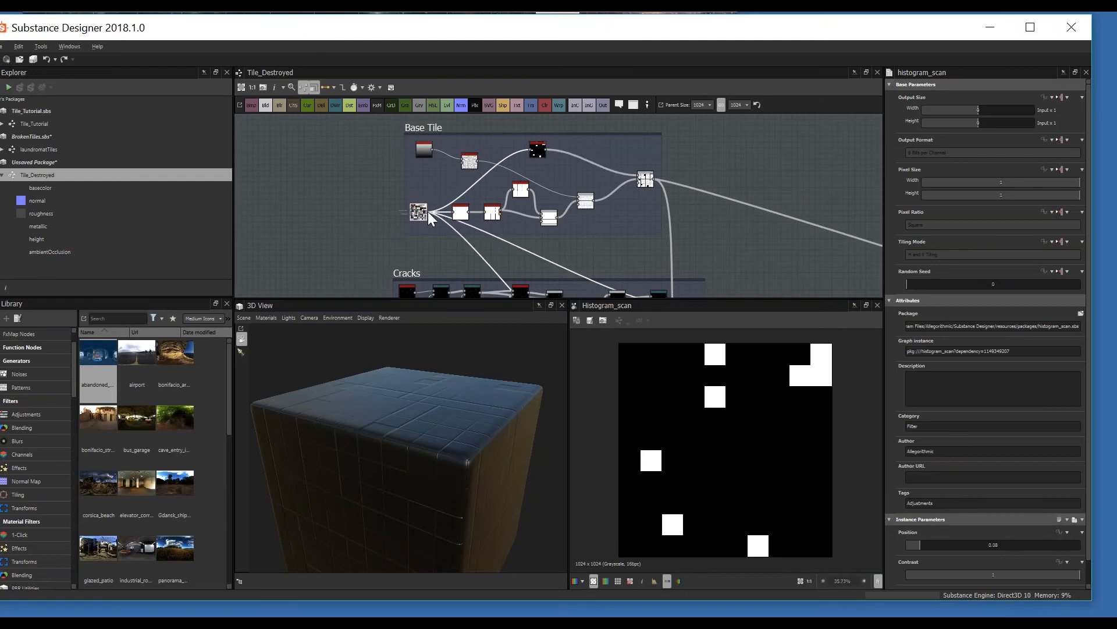
pyautogui.moveTo(428, 212); pyautogui.dragTo(425, 187, button='middle')
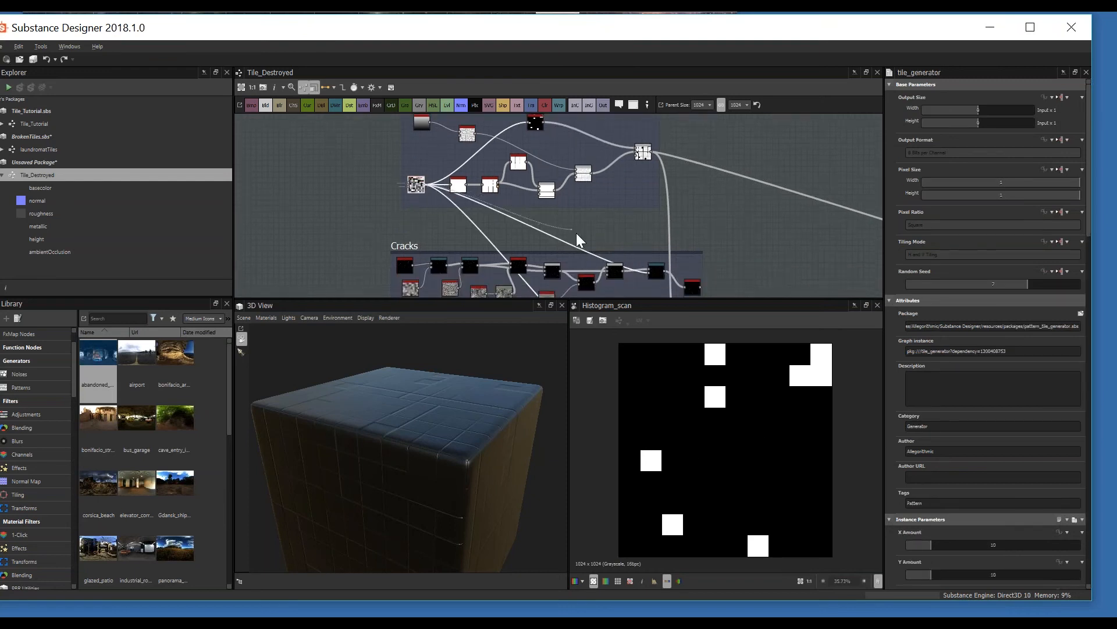
pyautogui.click(541, 125)
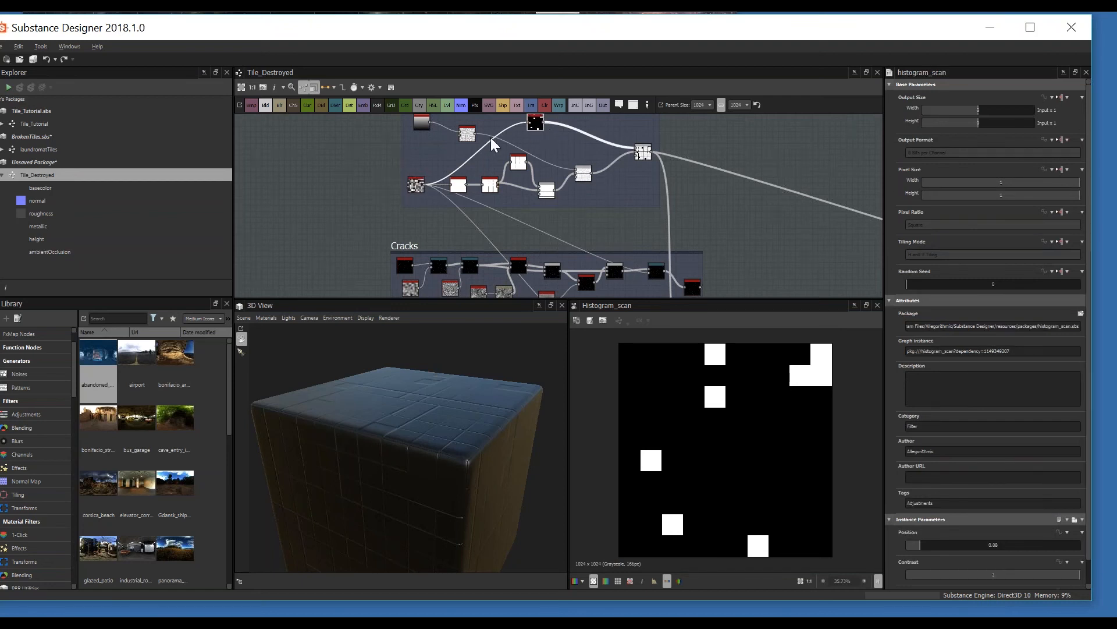
pyautogui.click(415, 186)
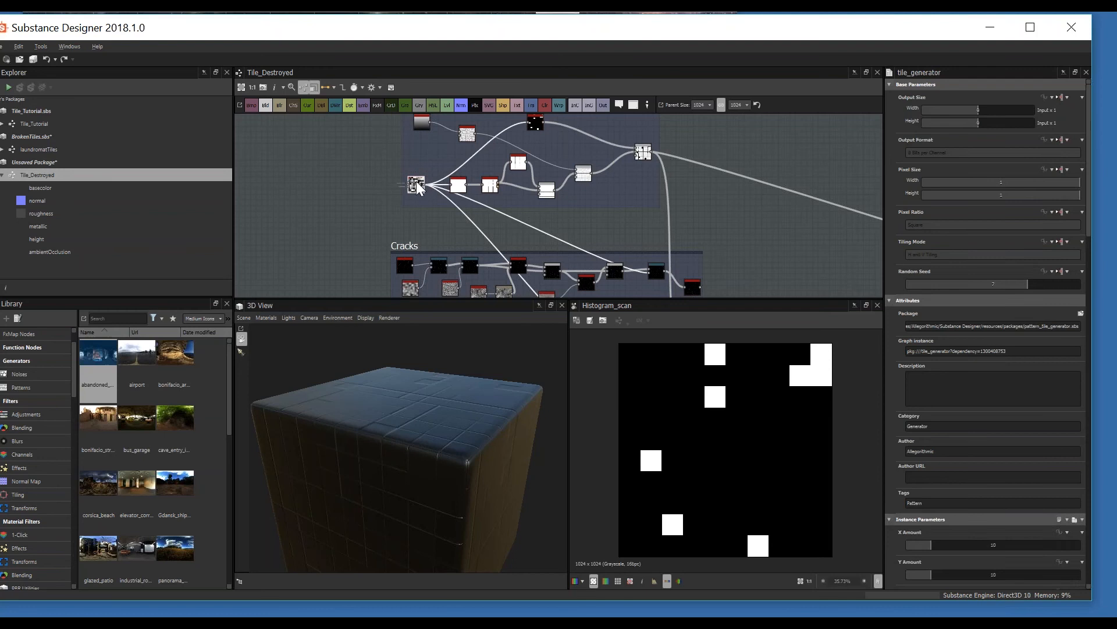
pyautogui.moveTo(559, 281); pyautogui.dragTo(520, 162, button='middle')
pyautogui.click(606, 273)
pyautogui.press('space')
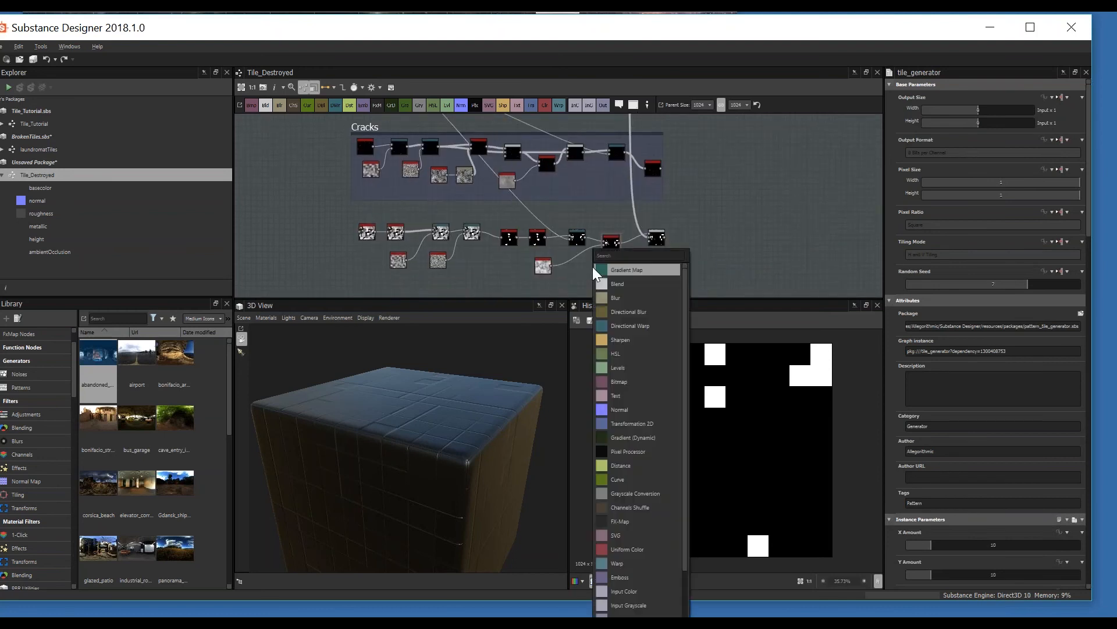
pyautogui.write('inver')
pyautogui.click(609, 283)
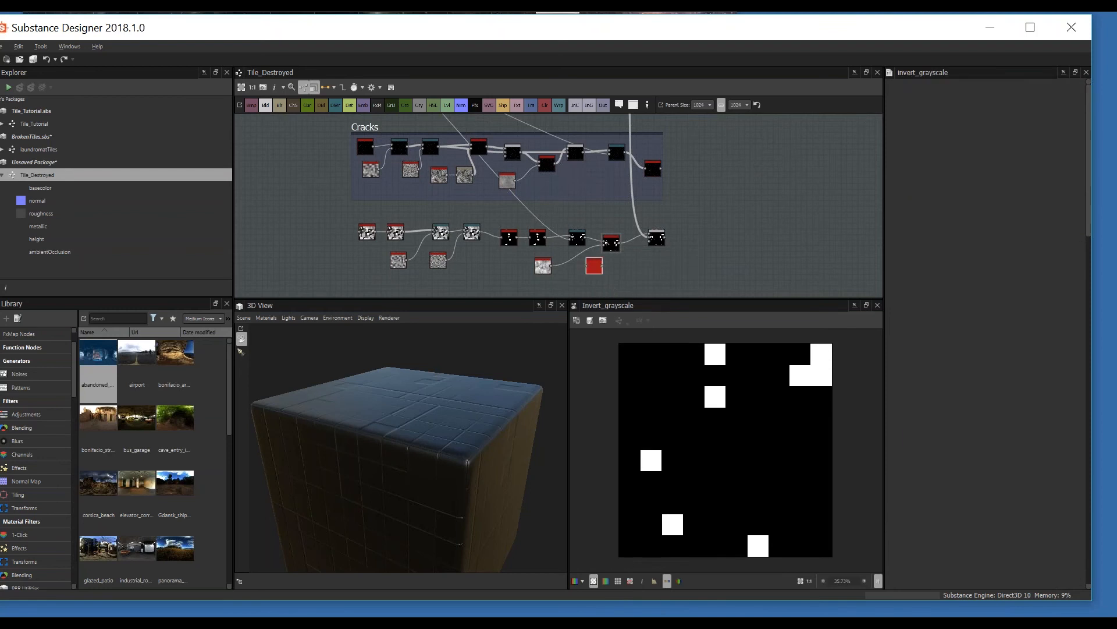
# - Connect the Base Tile frame's Tile Generator to the Invert Grayscale node and place that node below the broken-shape nodes
pyautogui.scroll(-1, 508, 201)
pyautogui.moveTo(507, 201); pyautogui.dragTo(529, 233, button='middle')
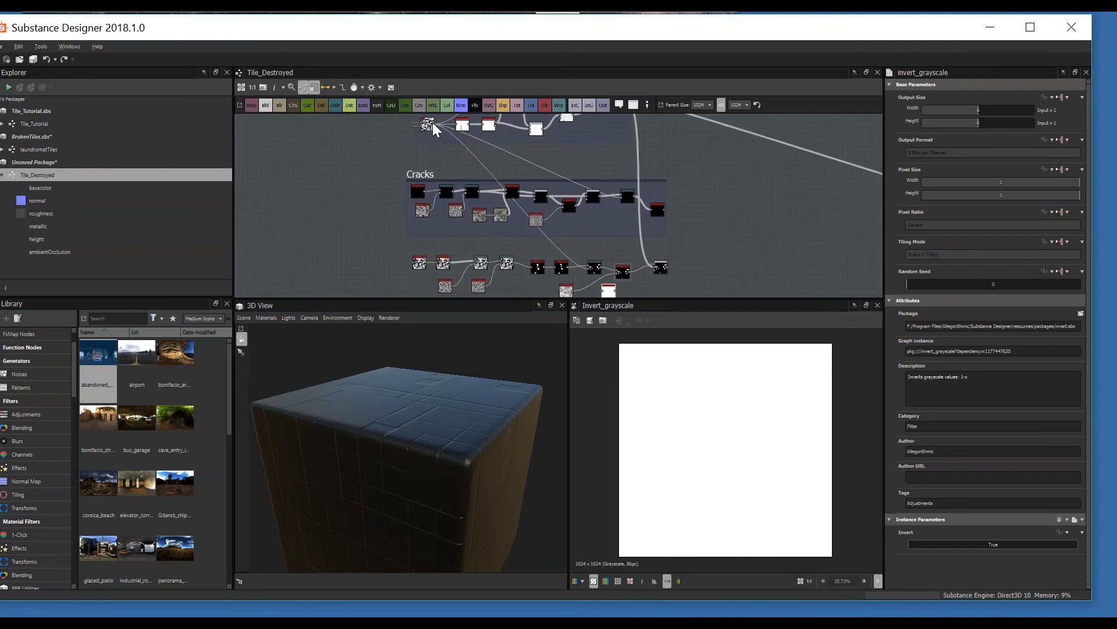
pyautogui.click(434, 124)
pyautogui.moveTo(574, 278); pyautogui.dragTo(569, 232, button='middle')
pyautogui.click(600, 247)
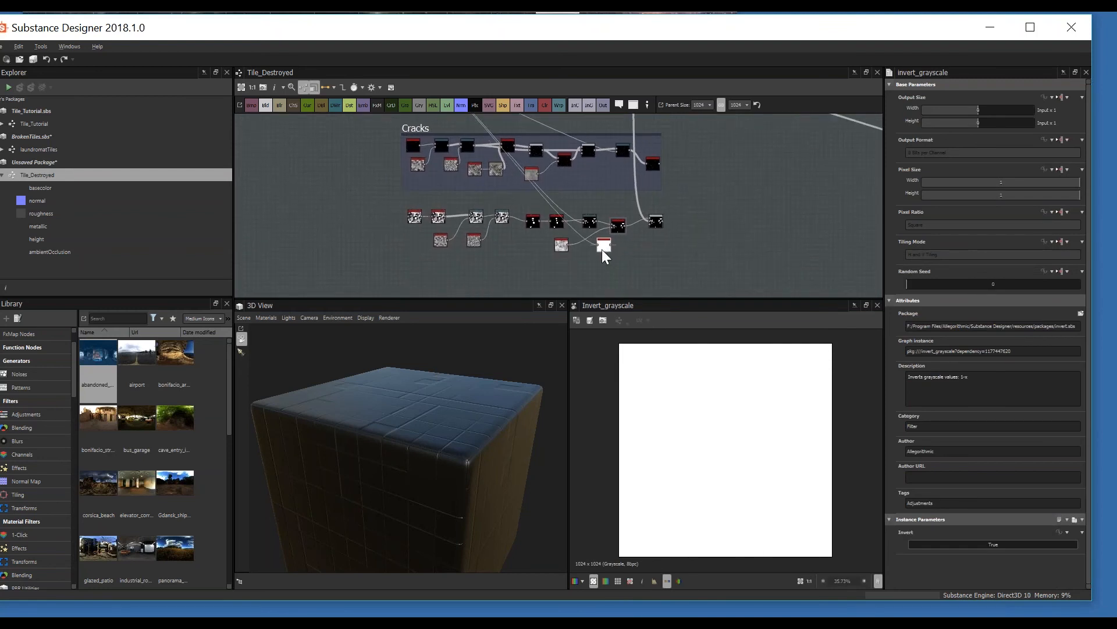
pyautogui.moveTo(600, 249); pyautogui.dragTo(551, 268)
# - Add a Histogram Scan after the Invert Grayscale node and set its Position to 0.09 and Contrast to 1
pyautogui.press('space')
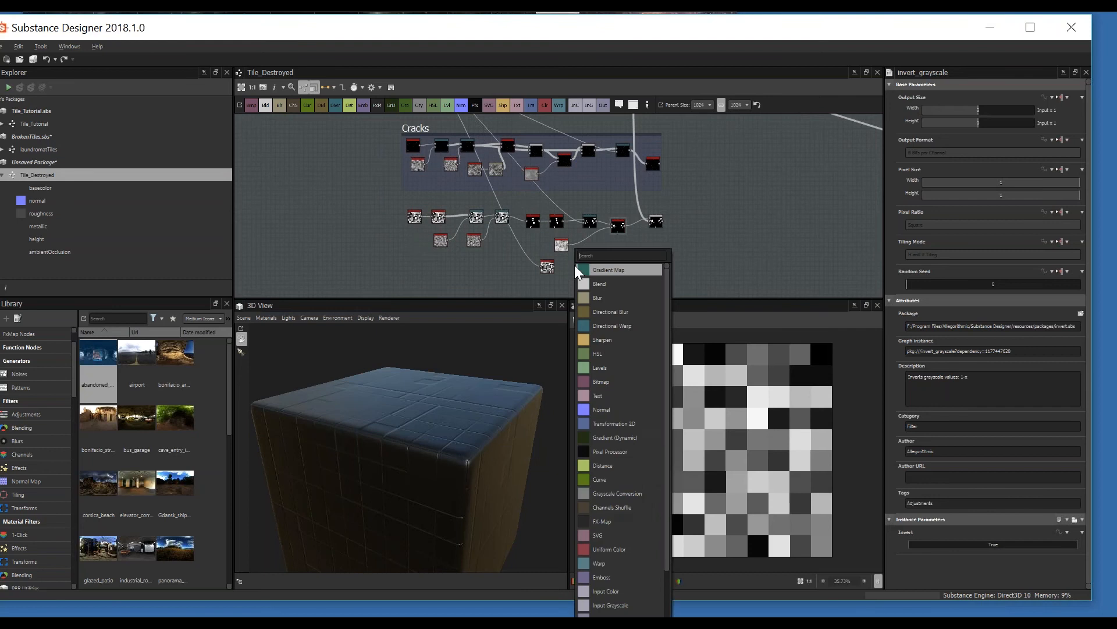
pyautogui.write('hist')
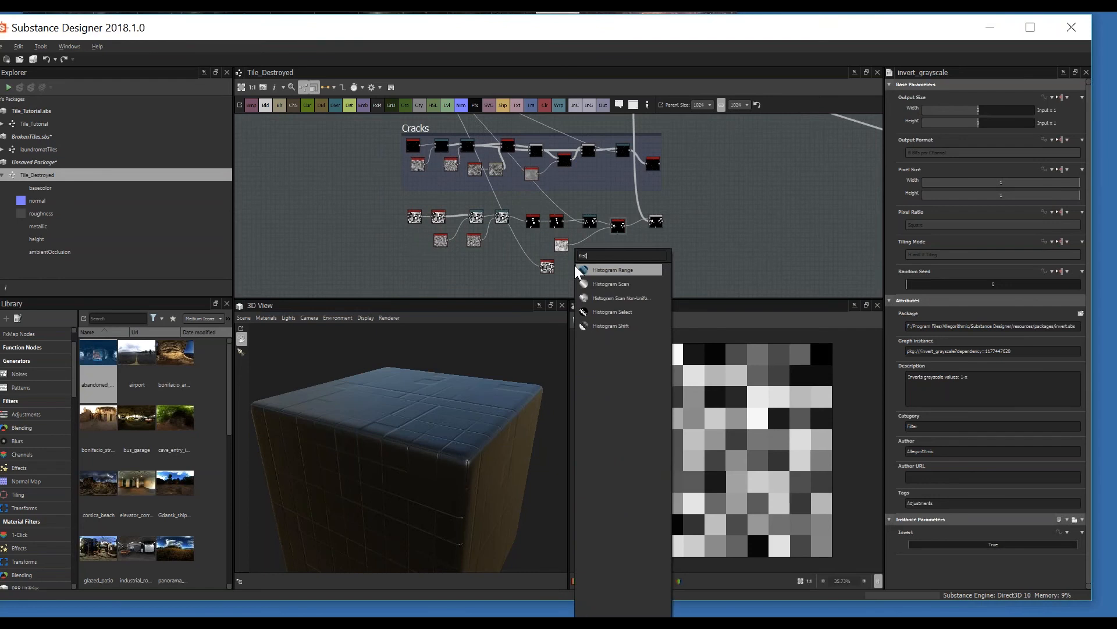
pyautogui.click(609, 284)
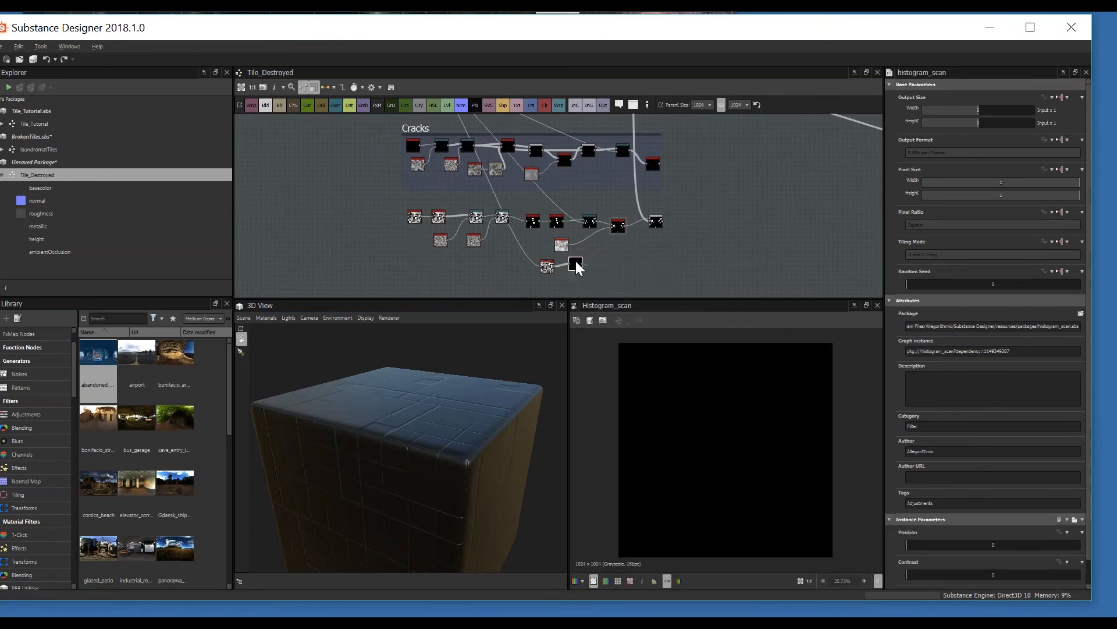
pyautogui.moveTo(923, 545); pyautogui.dragTo(1003, 550)
pyautogui.moveTo(943, 574); pyautogui.dragTo(1082, 579)
pyautogui.moveTo(1003, 546); pyautogui.dragTo(922, 546)
pyautogui.scroll(2, 575, 271)
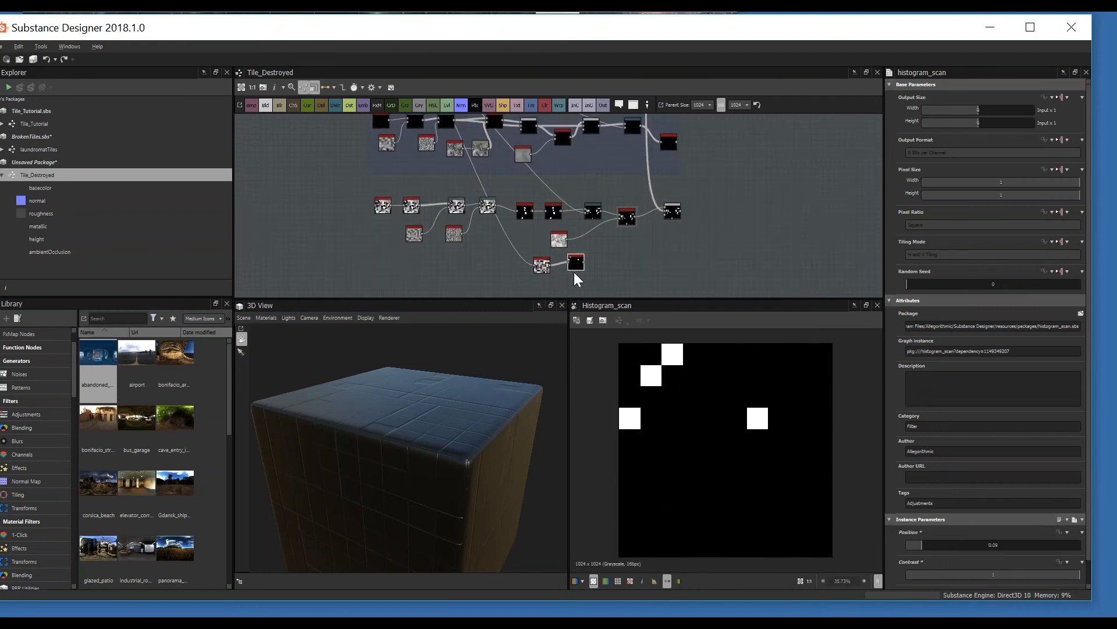
# - Connect the new Histogram Scan to the final Blend node's opacity input, preview the blend and open its Blending Mode choices
pyautogui.moveTo(637, 247); pyautogui.dragTo(622, 259, button='middle')
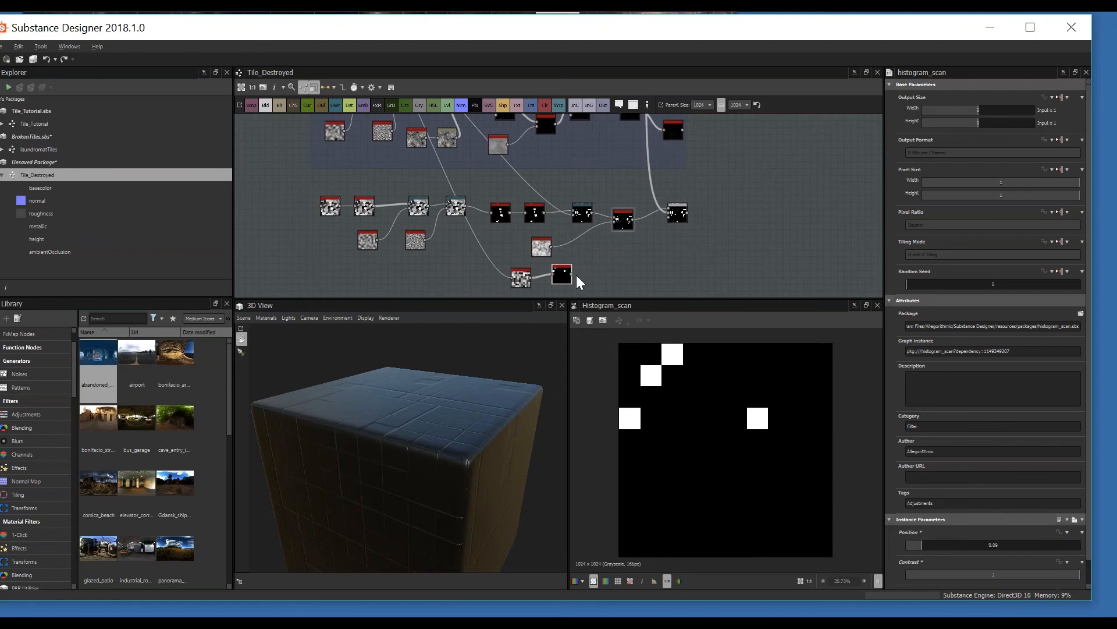
pyautogui.doubleClick(676, 212)
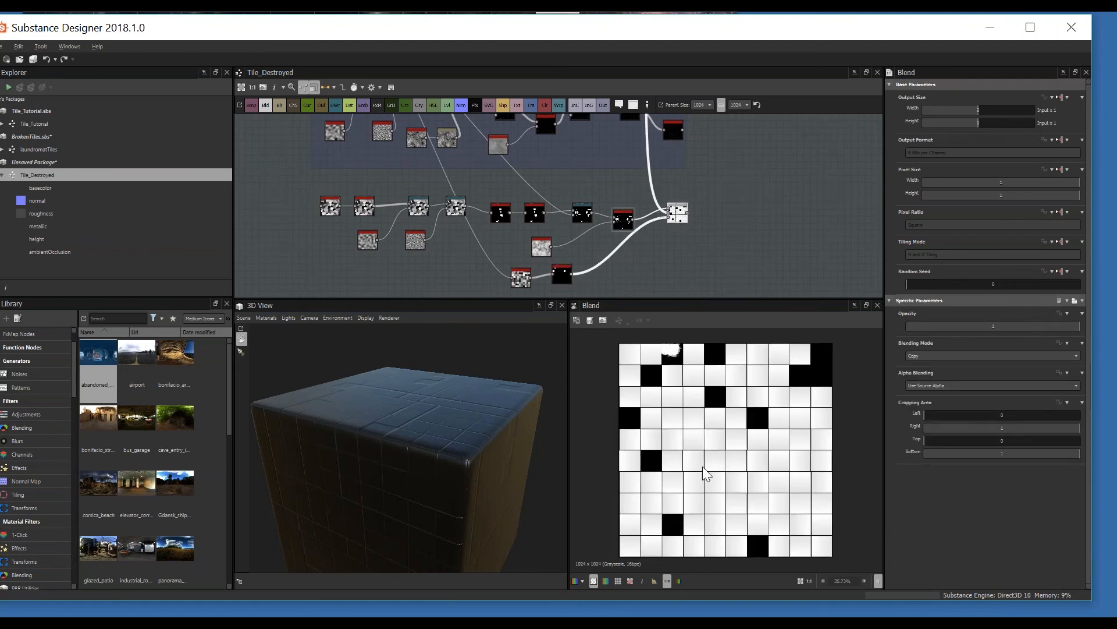
pyautogui.moveTo(715, 206); pyautogui.dragTo(662, 213, button='middle')
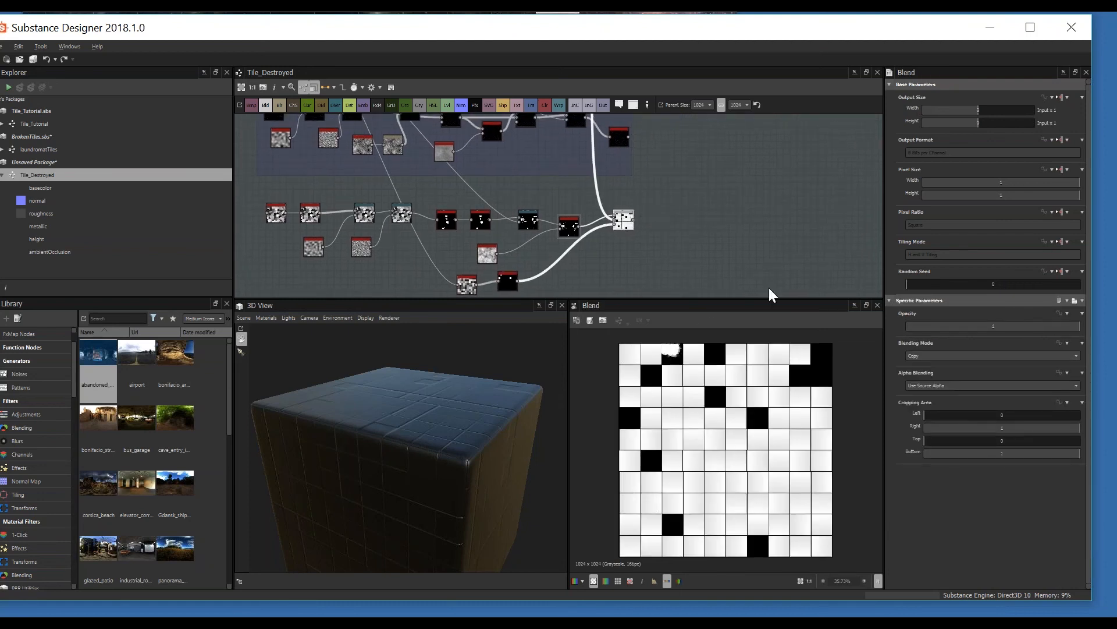
pyautogui.click(950, 356)
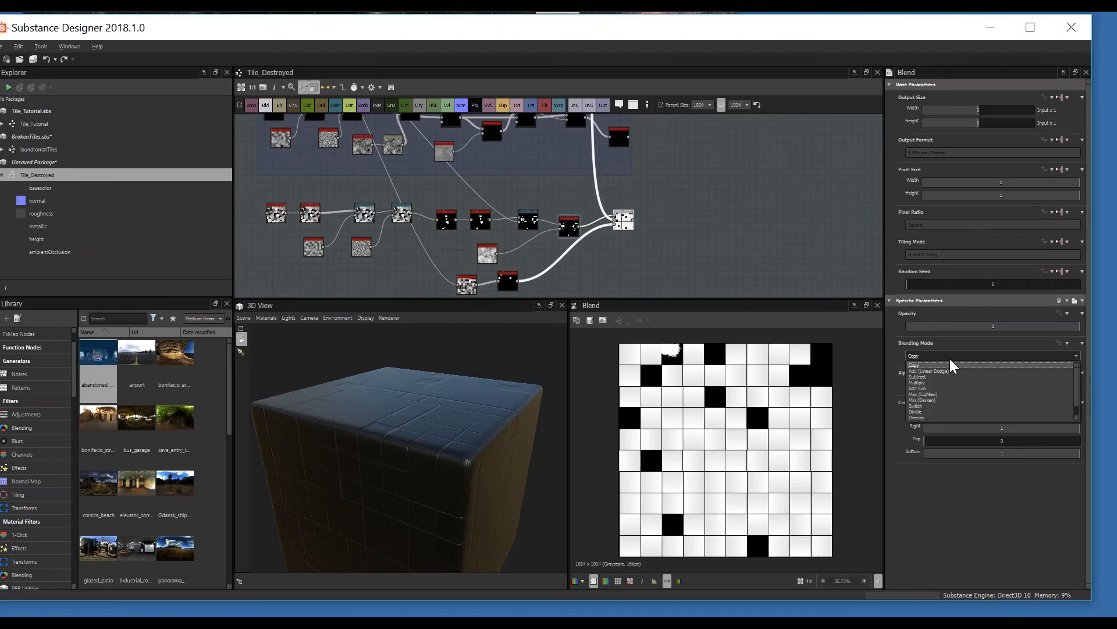
# - Set the Blend node's blending mode to Subtract and compare its output with the Slope Blur Grayscale preview
pyautogui.click(950, 359)
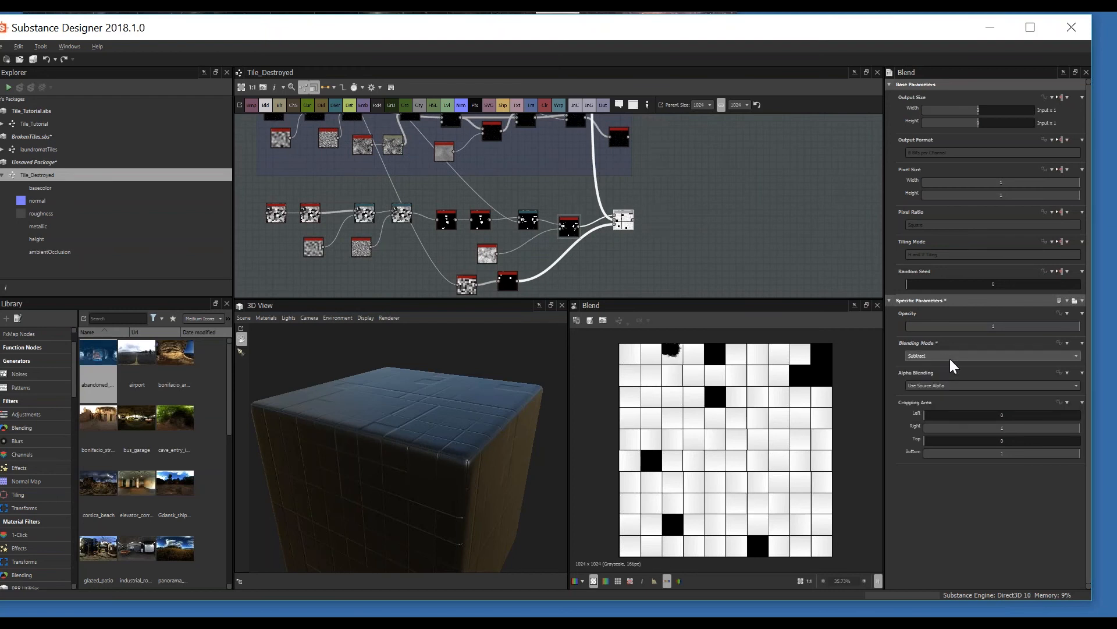
pyautogui.doubleClick(570, 227)
pyautogui.scroll(1, 616, 243)
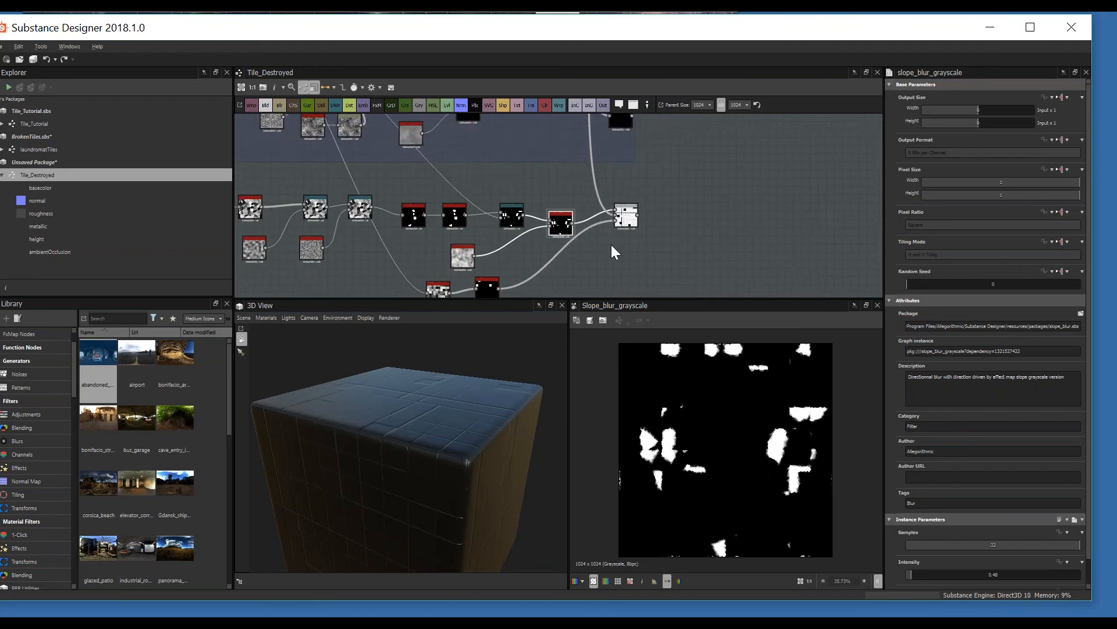
pyautogui.moveTo(570, 254); pyautogui.dragTo(593, 218, button='middle')
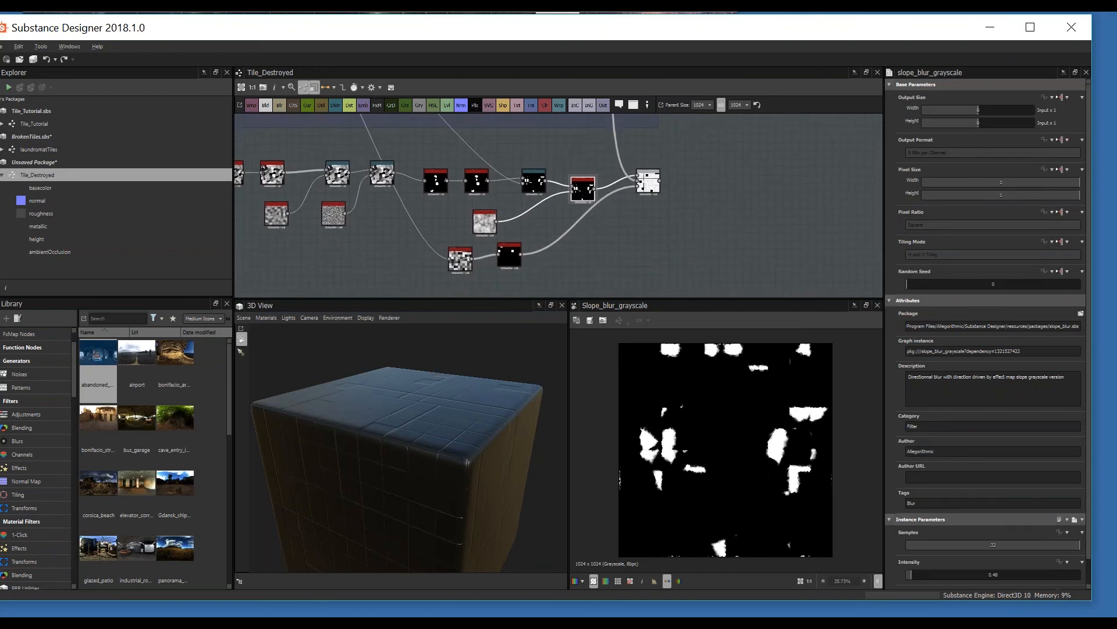
pyautogui.doubleClick(647, 187)
pyautogui.moveTo(648, 187); pyautogui.dragTo(696, 195, button='middle')
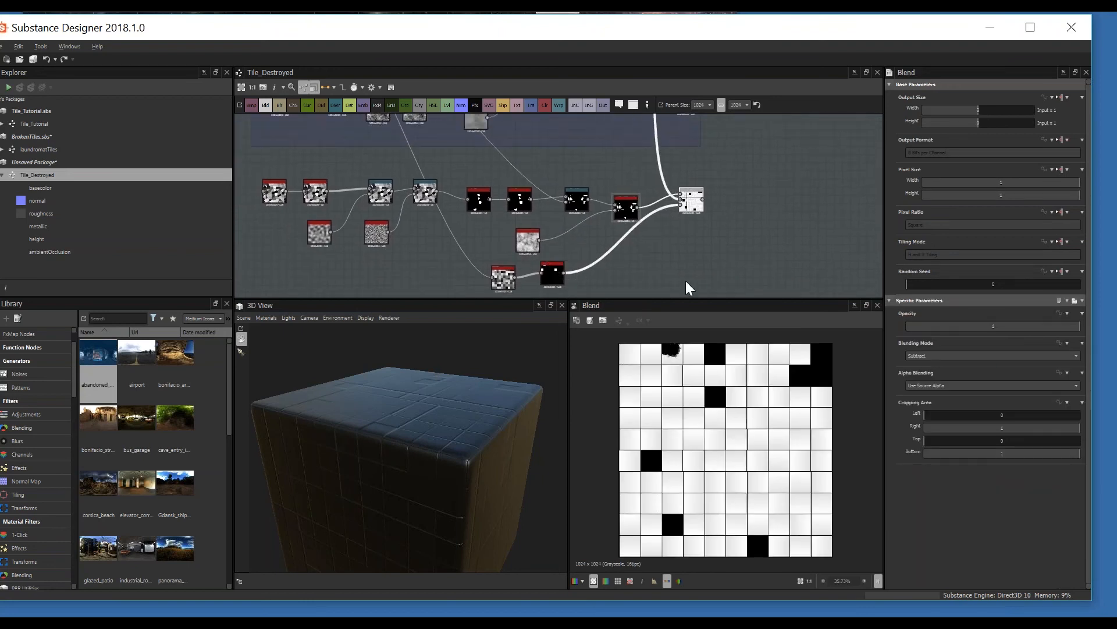
# - Set the Histogram Scan position to 0.12 and check the broken tiles in the Blend output
pyautogui.doubleClick(560, 272)
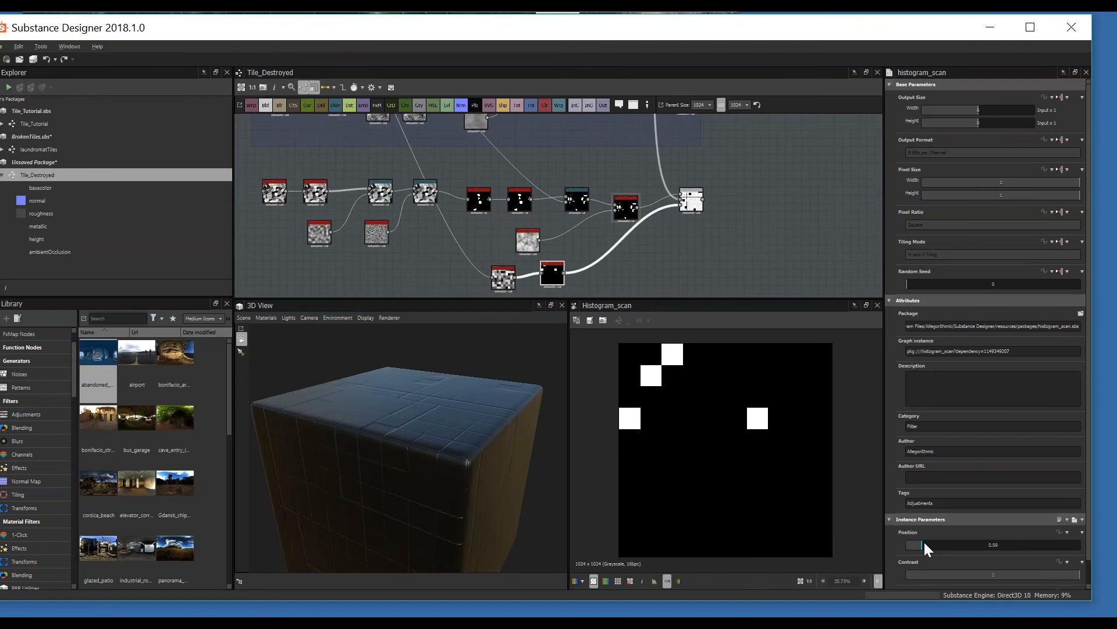
pyautogui.moveTo(925, 542); pyautogui.dragTo(928, 546)
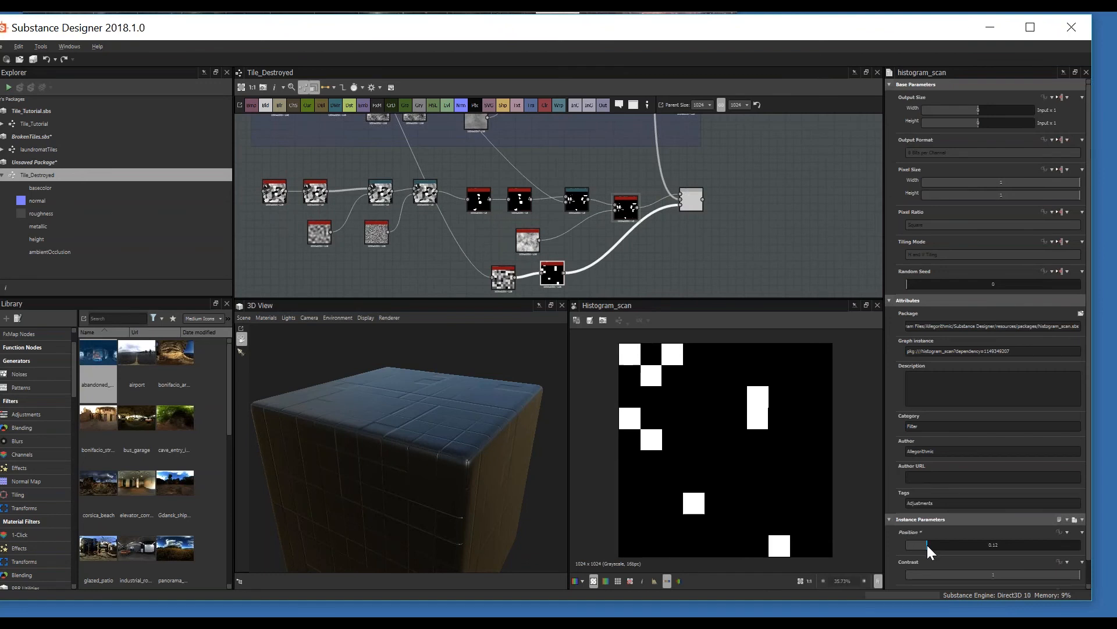
pyautogui.doubleClick(693, 198)
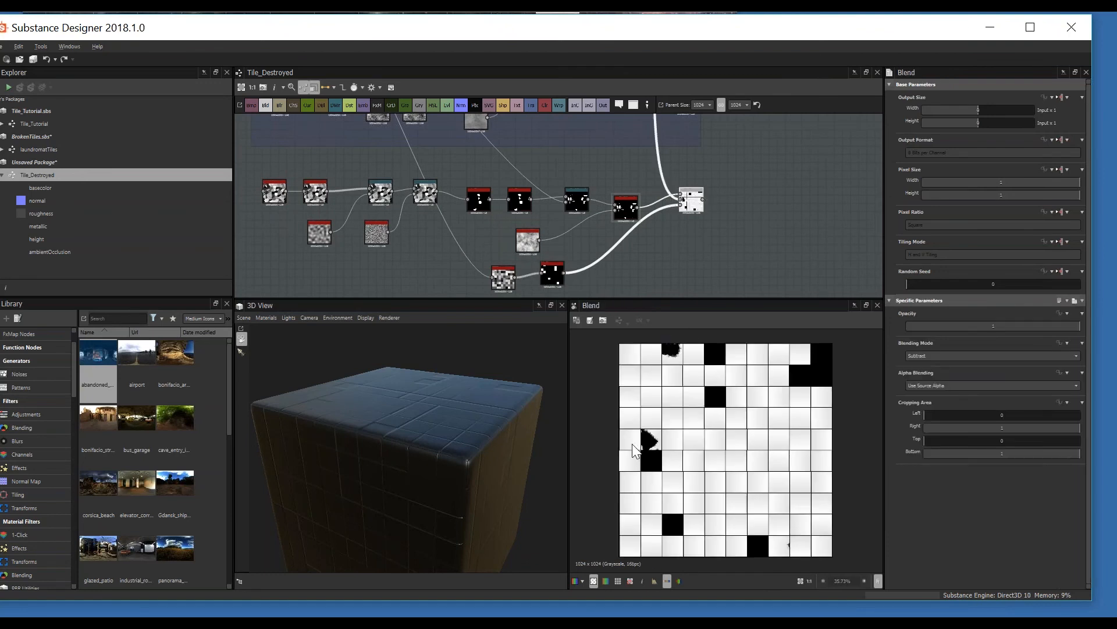
pyautogui.scroll(5, 640, 445)
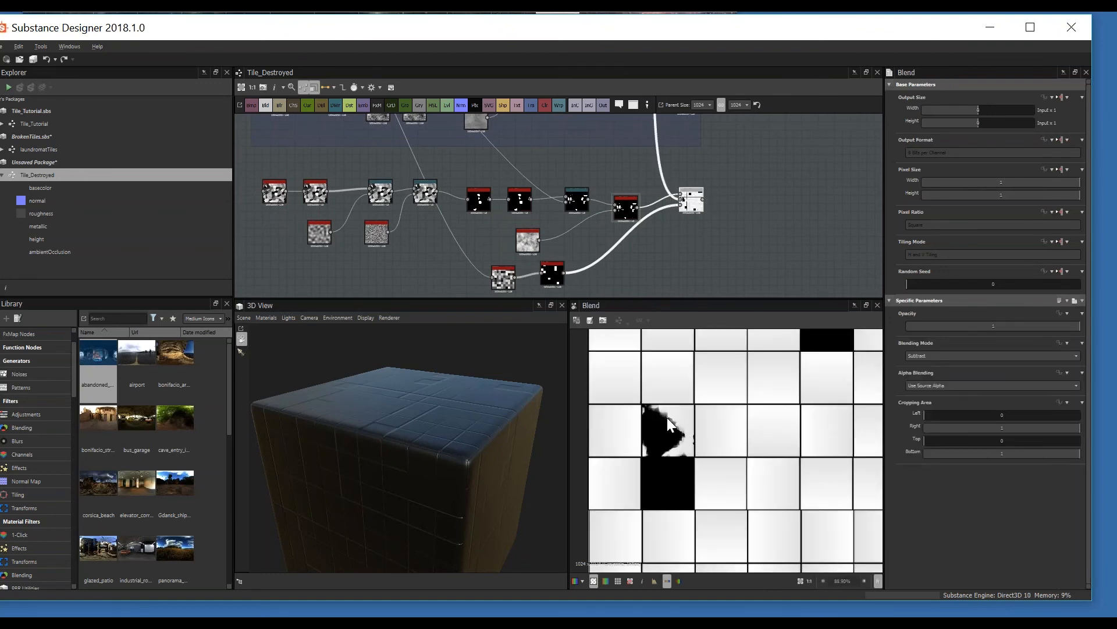
pyautogui.moveTo(685, 413); pyautogui.dragTo(649, 505, button='middle')
pyautogui.moveTo(707, 432); pyautogui.dragTo(685, 548, button='middle')
pyautogui.moveTo(658, 445); pyautogui.dragTo(671, 359, button='middle')
pyautogui.moveTo(652, 476); pyautogui.dragTo(676, 397, button='middle')
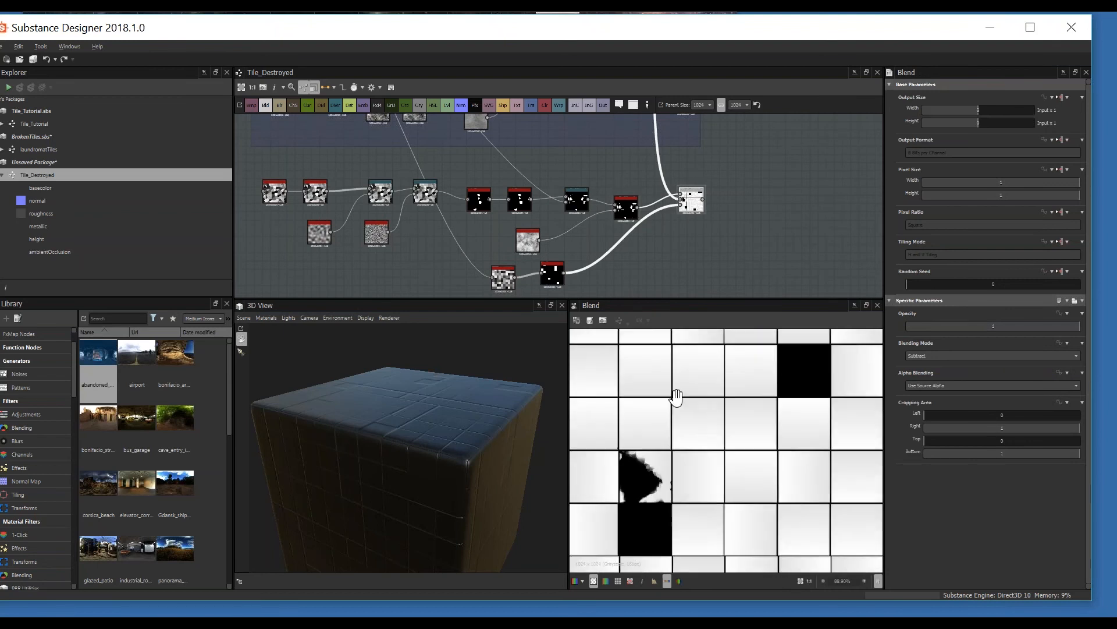
pyautogui.scroll(-1, 678, 393)
# - Raise the Histogram Scan position slightly further and check the broken tiles in the Blend output again
pyautogui.moveTo(603, 285); pyautogui.dragTo(596, 246, button='middle')
pyautogui.scroll(2, 643, 438)
pyautogui.click(563, 252)
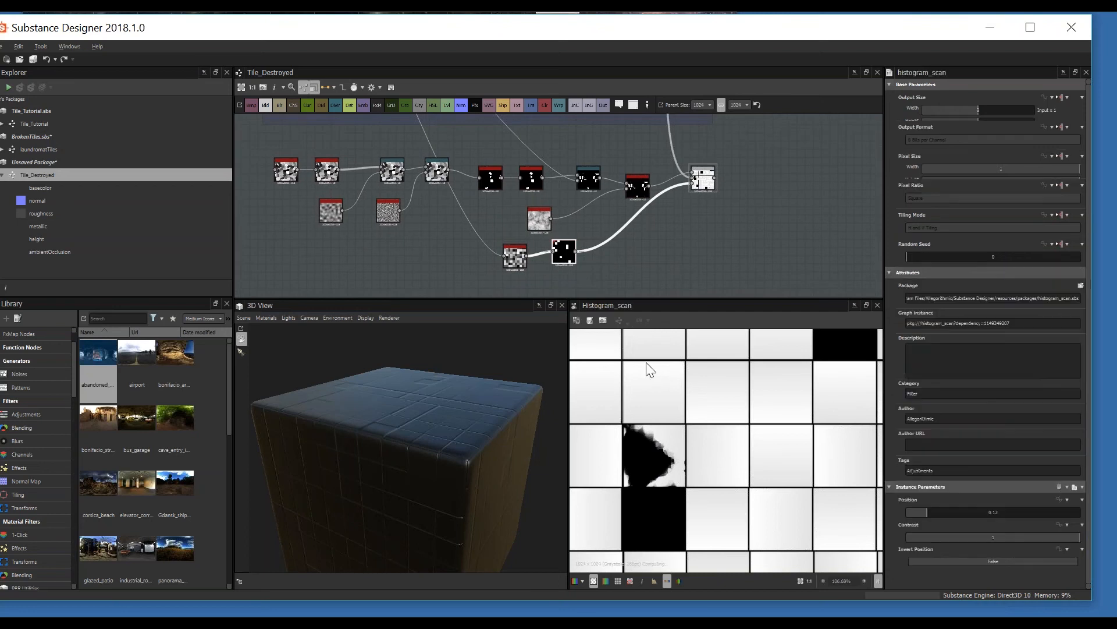
pyautogui.scroll(-2, 764, 466)
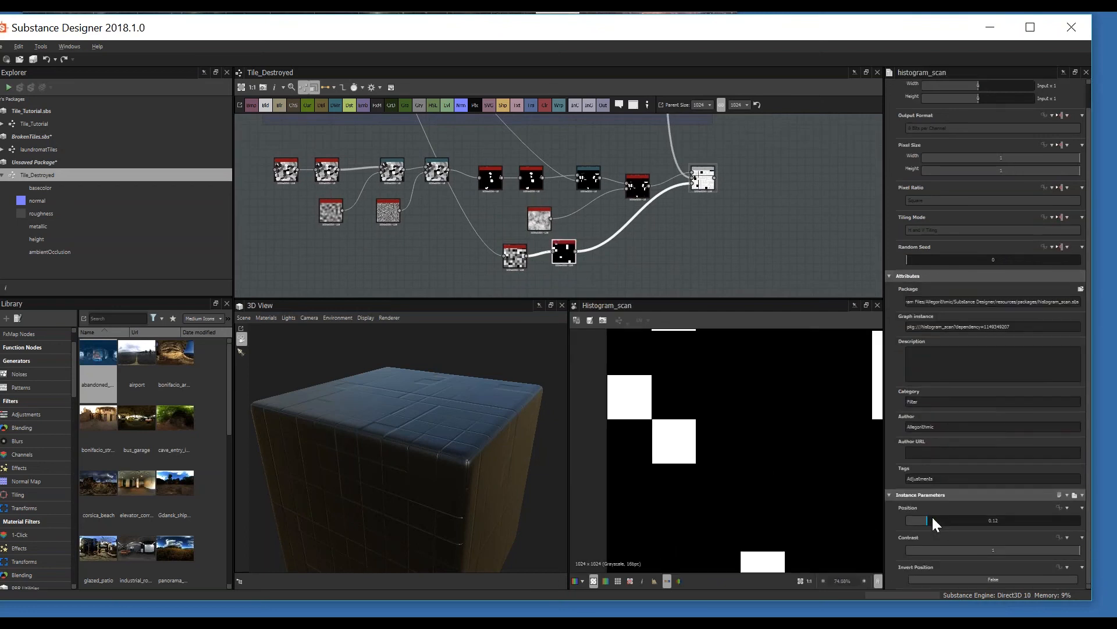
pyautogui.moveTo(933, 518); pyautogui.dragTo(937, 521)
pyautogui.doubleClick(703, 178)
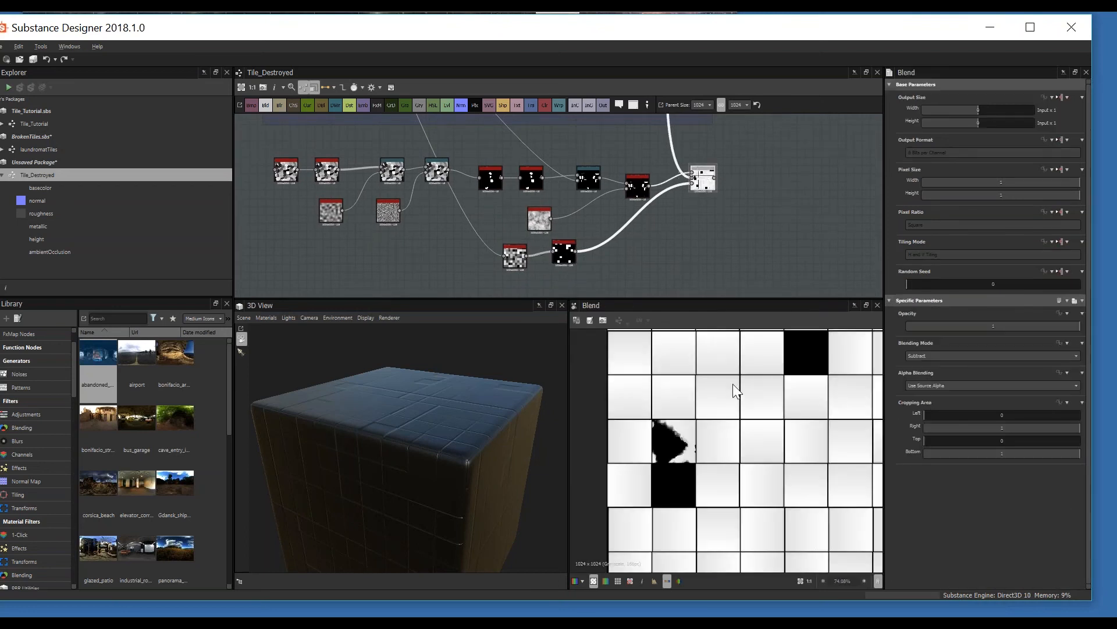
pyautogui.scroll(-3, 743, 464)
pyautogui.scroll(3, 749, 497)
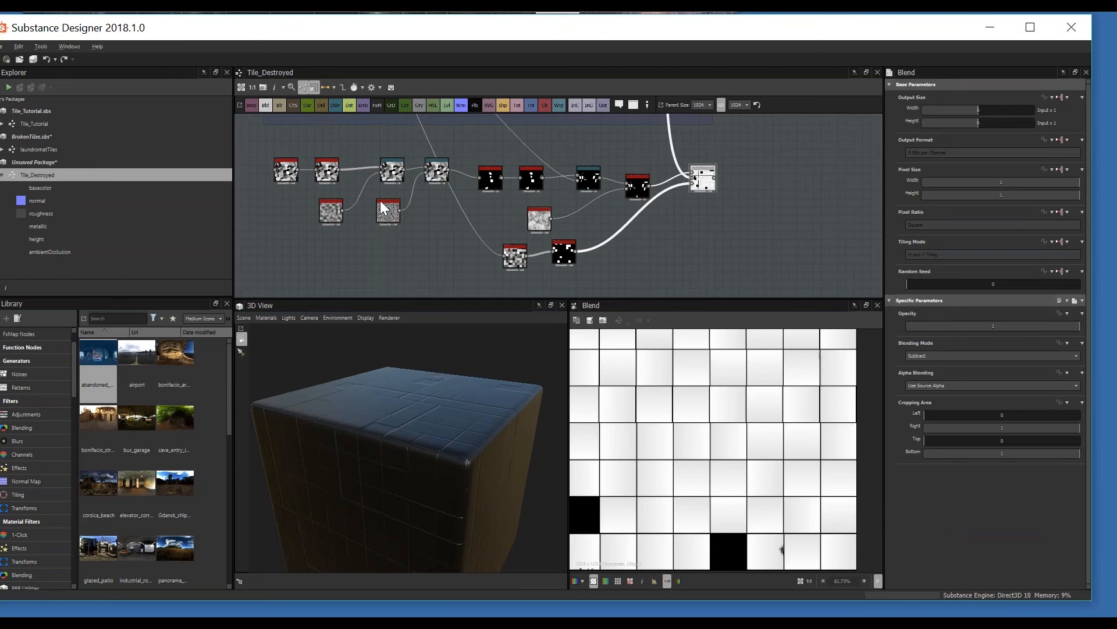
# - Enclose the broken-tile nodes in a frame titled "Cracked Tile"
pyautogui.scroll(-3, 380, 200)
pyautogui.moveTo(373, 288); pyautogui.dragTo(472, 270, button='middle')
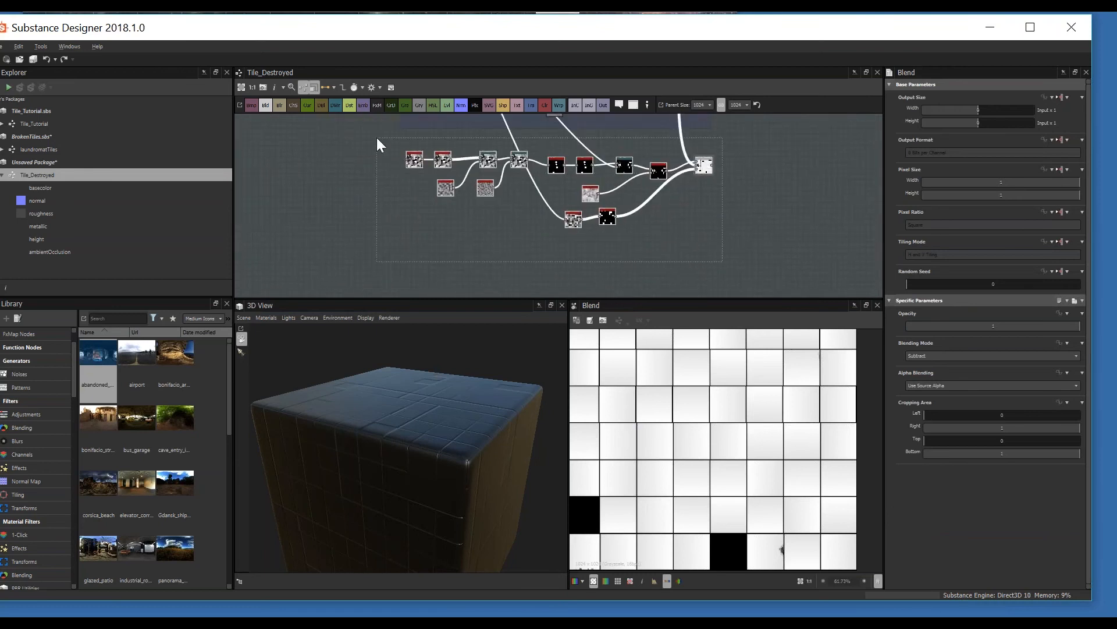
pyautogui.moveTo(506, 175); pyautogui.dragTo(487, 195, button='middle')
pyautogui.moveTo(487, 196); pyautogui.dragTo(486, 201)
pyautogui.click(633, 106)
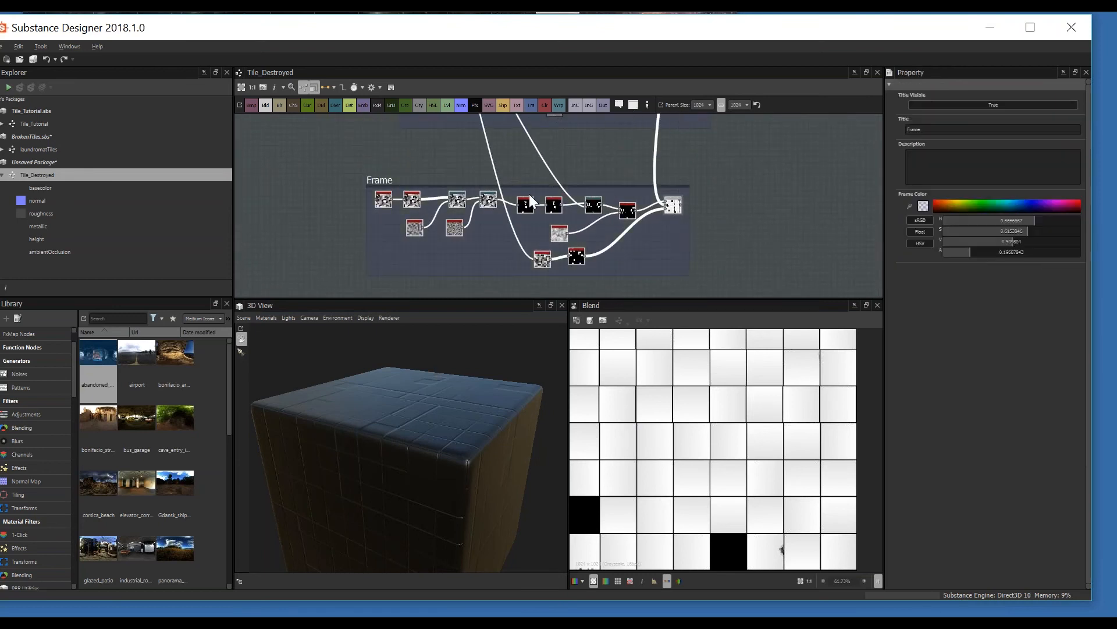
pyautogui.doubleClick(914, 129)
pyautogui.write('Cracks')
pyautogui.press('Return')
# - Widen the Cracked Tile frame and add a Blend node fed by the existing Subtract Blend
pyautogui.moveTo(554, 176); pyautogui.dragTo(582, 240, button='middle')
pyautogui.scroll(-3, 582, 150)
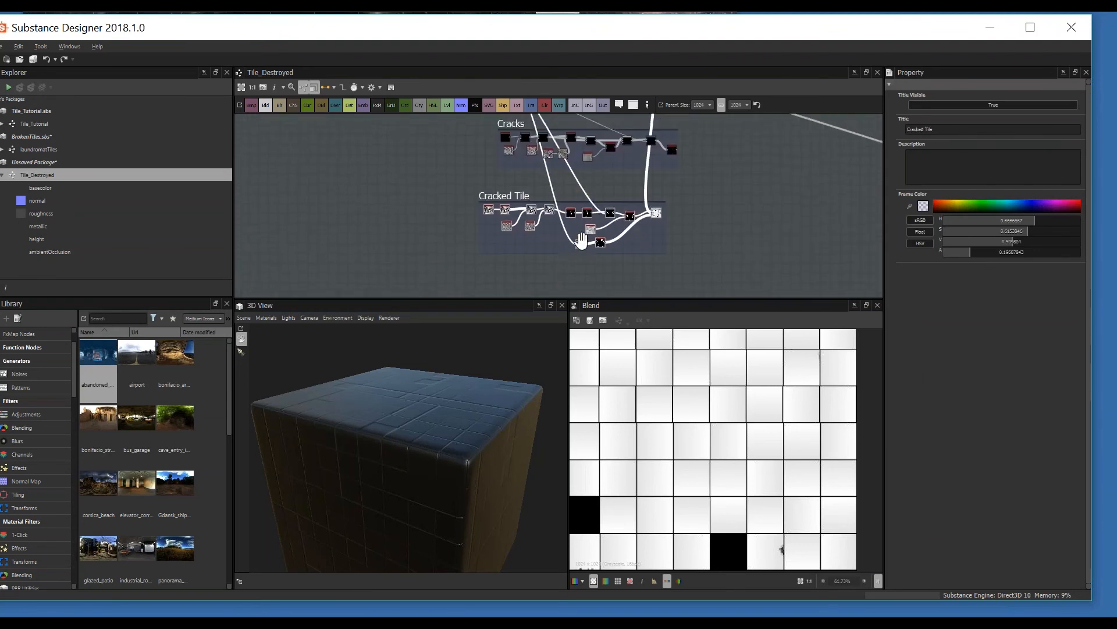
pyautogui.scroll(5, 669, 232)
pyautogui.moveTo(658, 208); pyautogui.dragTo(720, 216)
pyautogui.rightClick(688, 205)
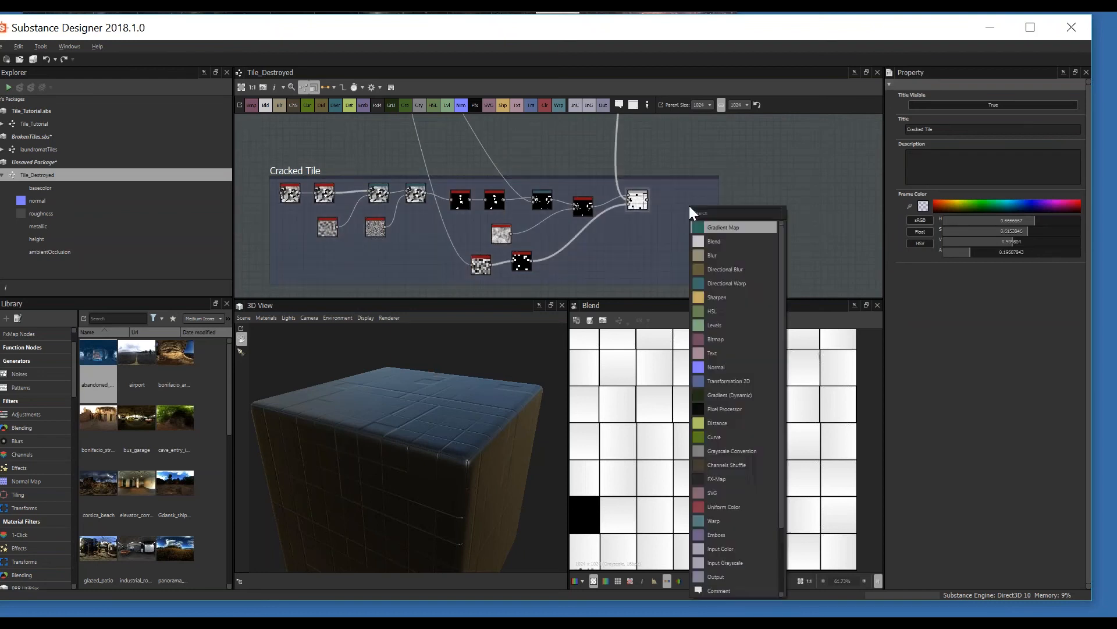
pyautogui.click(724, 241)
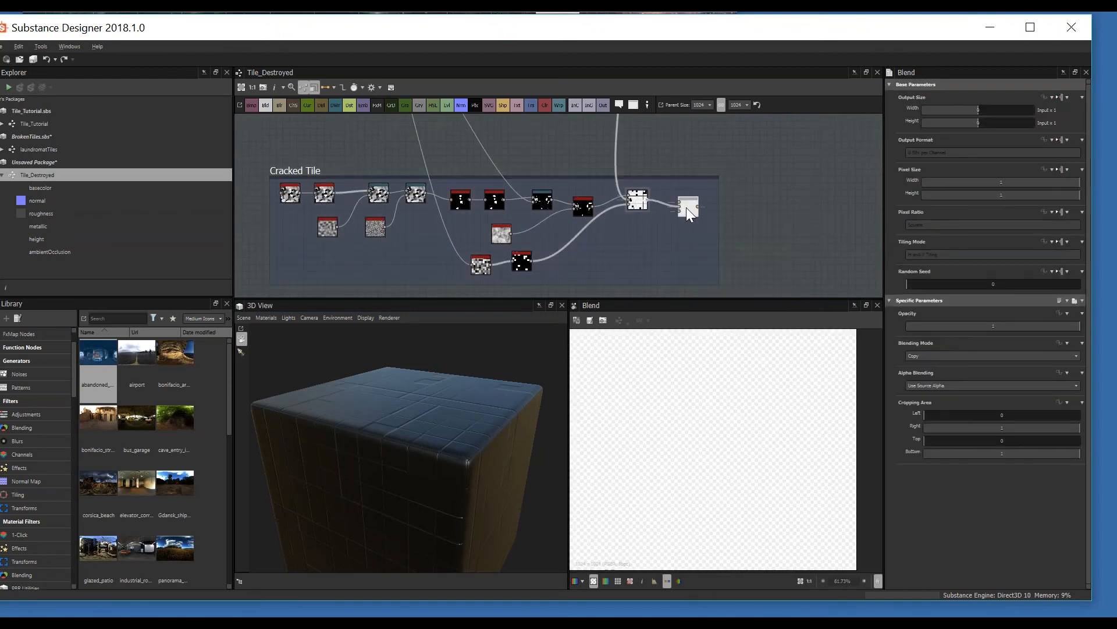
# - Connect the last node of the Cracks frame to the new Blend and set its blending mode to Subtract
pyautogui.moveTo(675, 174); pyautogui.dragTo(688, 256, button='middle')
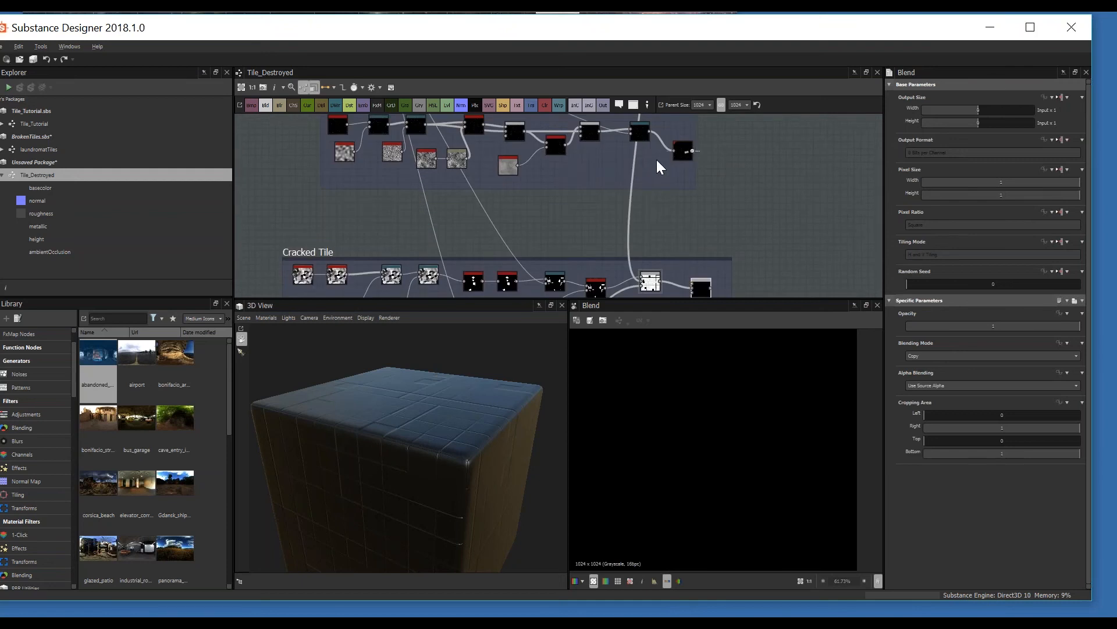
pyautogui.moveTo(376, 164); pyautogui.dragTo(381, 229, button='middle')
pyautogui.moveTo(490, 251); pyautogui.dragTo(444, 160, button='middle')
pyautogui.click(655, 258)
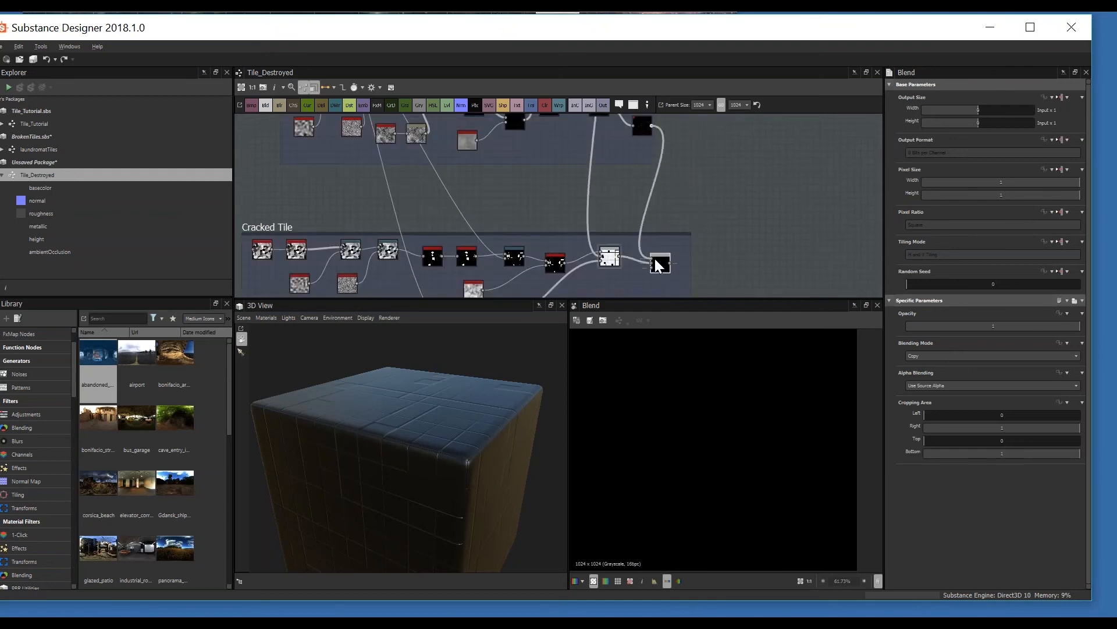
pyautogui.click(943, 356)
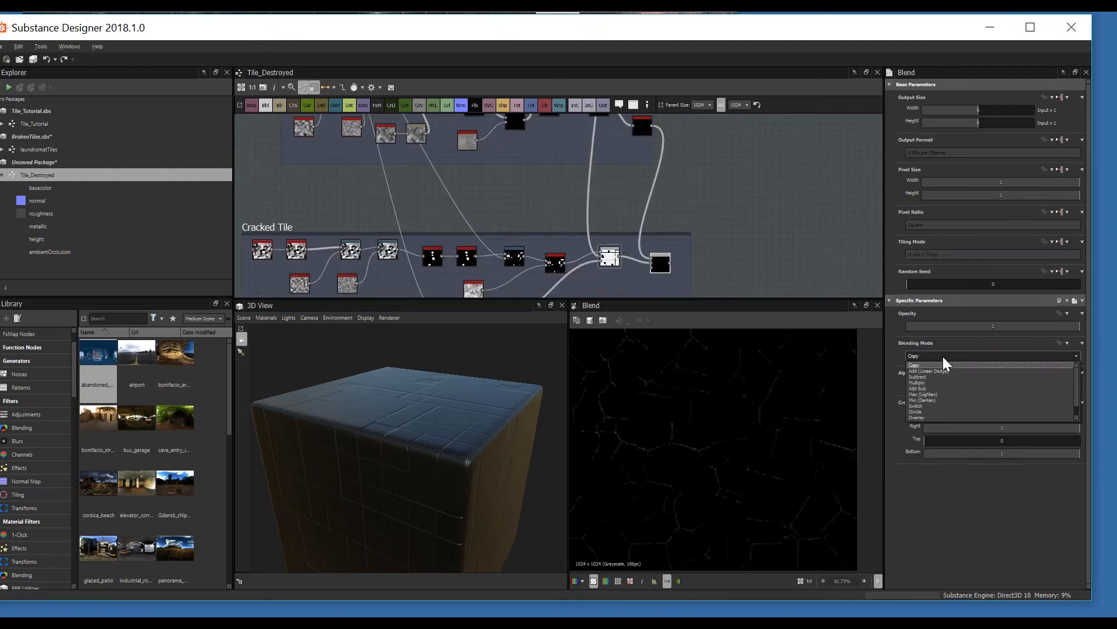
pyautogui.click(942, 357)
pyautogui.scroll(-2, 941, 357)
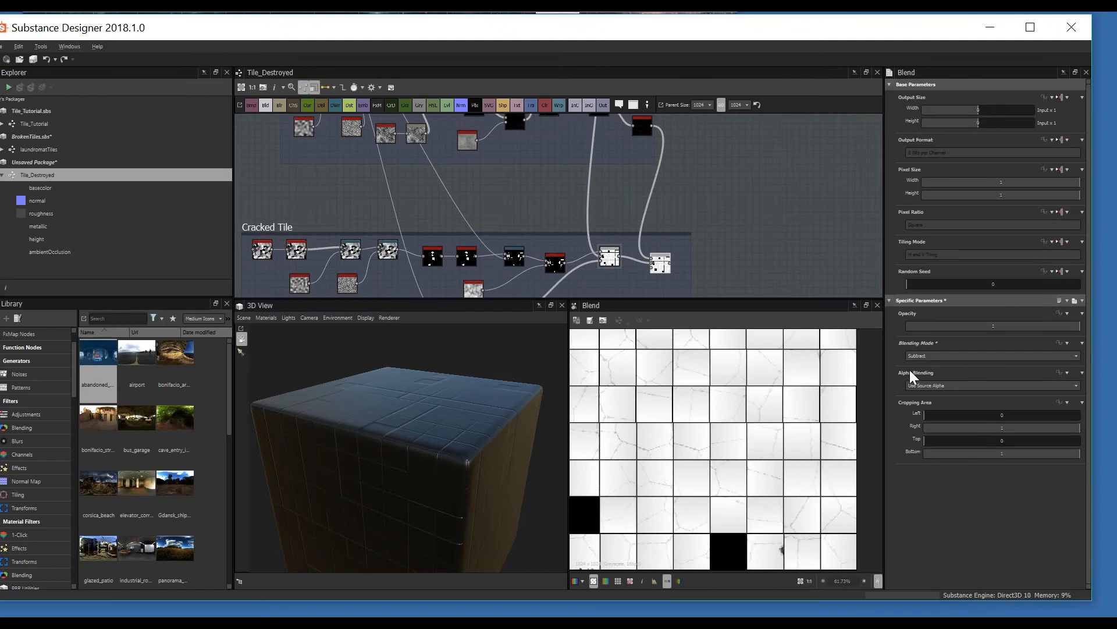
# - Connect the Histogram Scan to the new Blend as its mask and inspect the cracks across the tiles
pyautogui.moveTo(605, 240); pyautogui.dragTo(583, 211, button='middle')
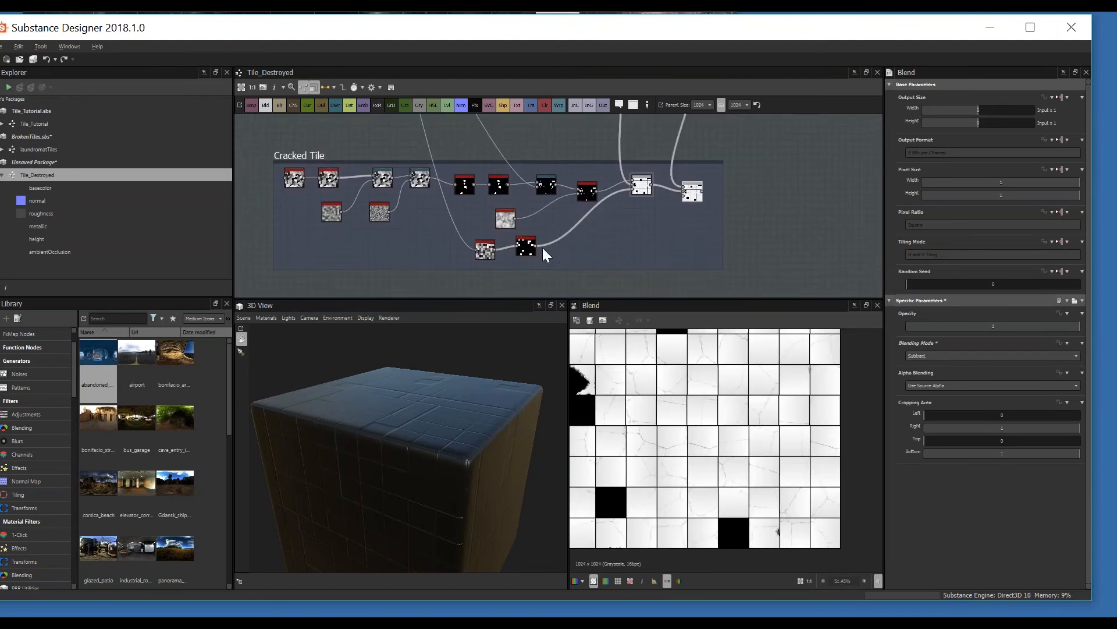
pyautogui.doubleClick(696, 198)
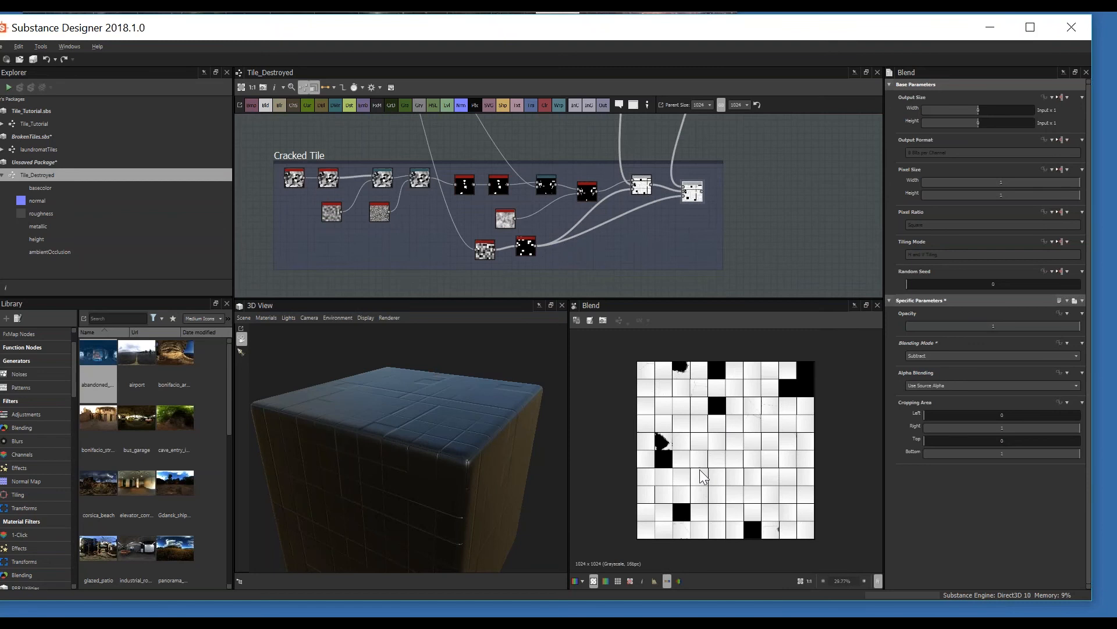
pyautogui.scroll(10, 699, 470)
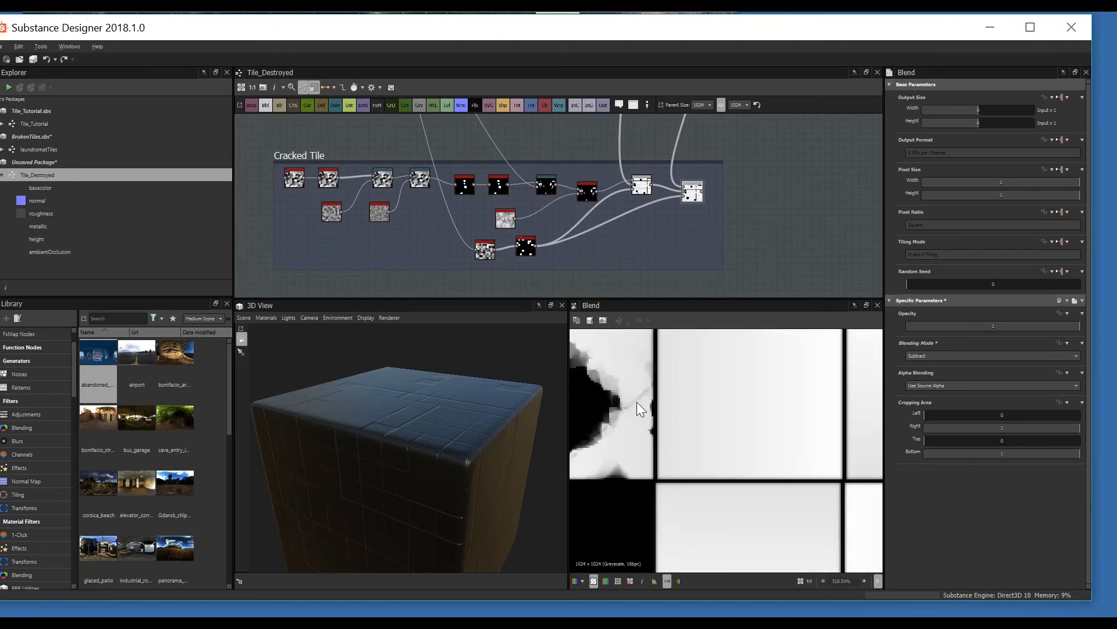
pyautogui.moveTo(619, 401); pyautogui.dragTo(672, 439, button='middle')
pyautogui.scroll(-4, 692, 453)
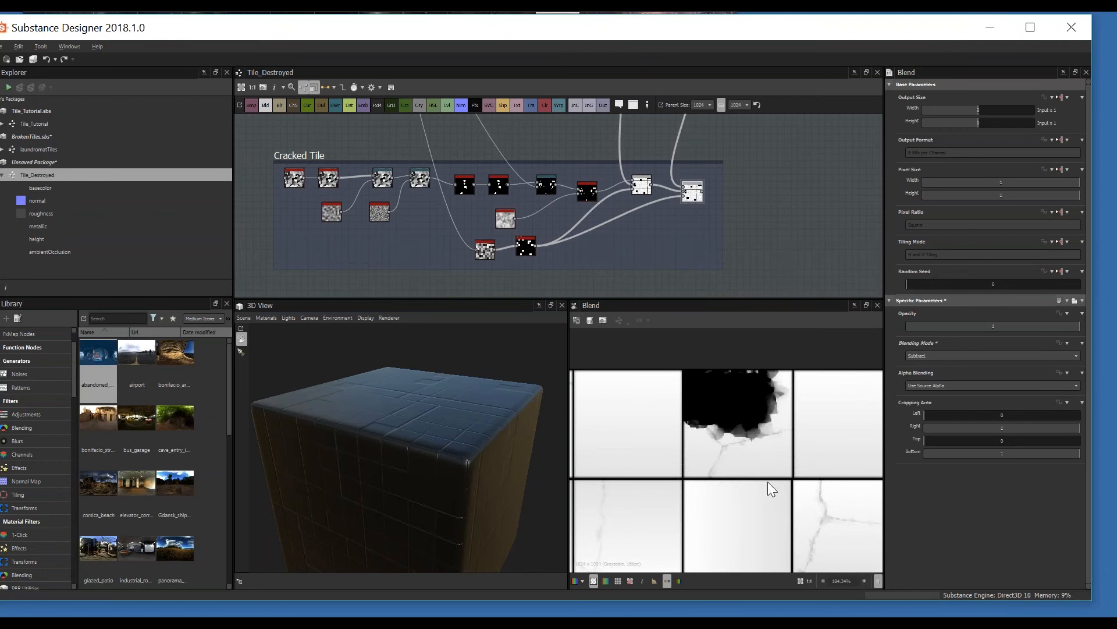
pyautogui.scroll(-8, 767, 481)
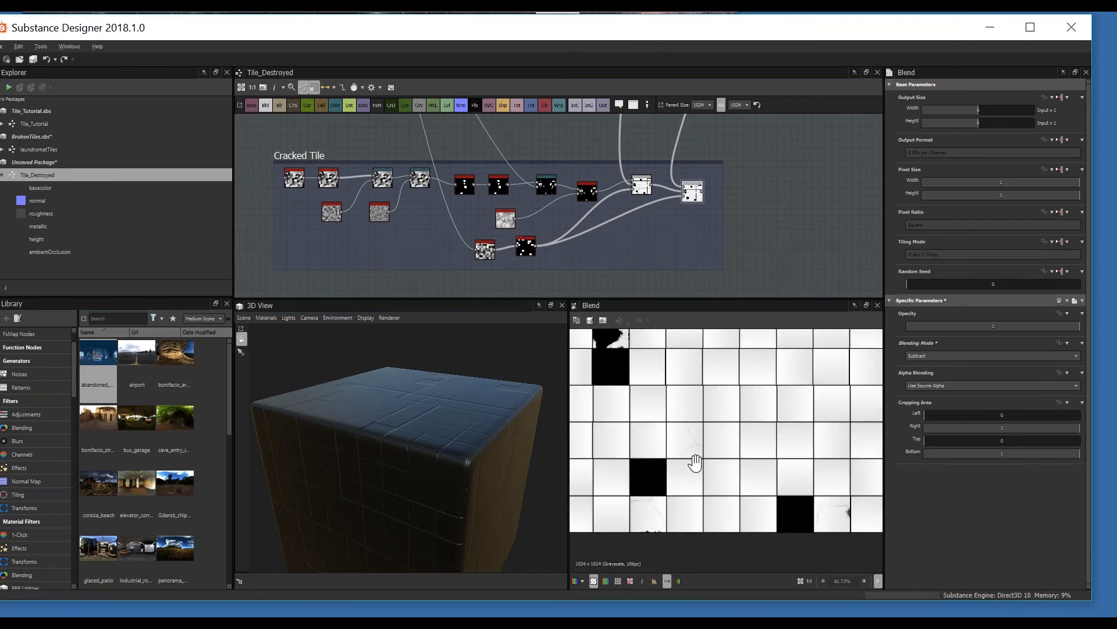
pyautogui.scroll(4, 695, 463)
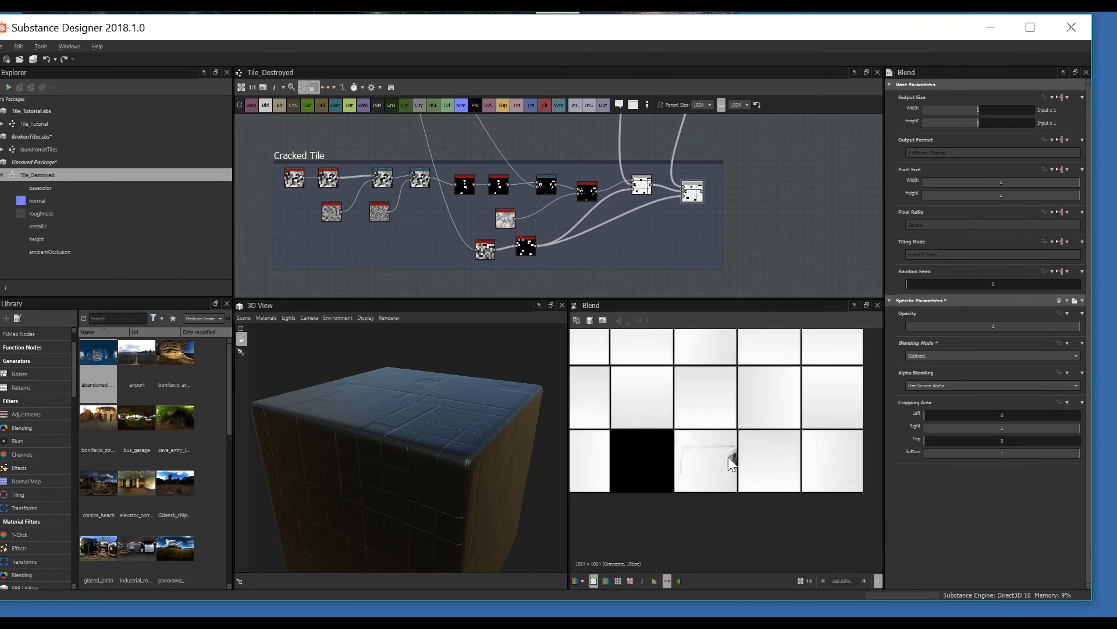
pyautogui.scroll(-3, 728, 456)
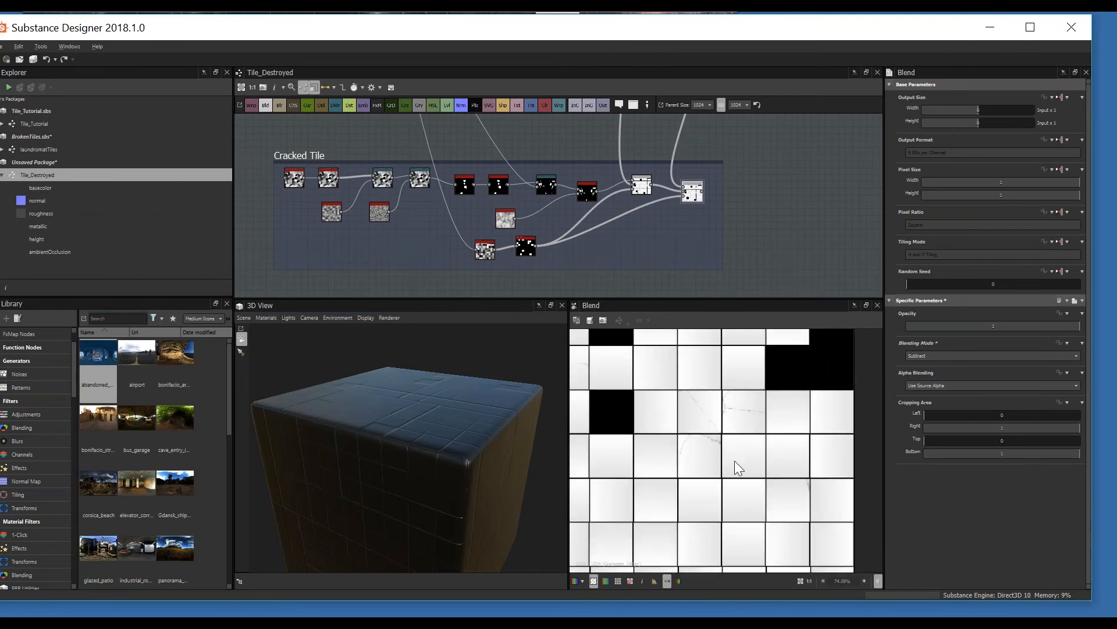
pyautogui.scroll(-4, 751, 477)
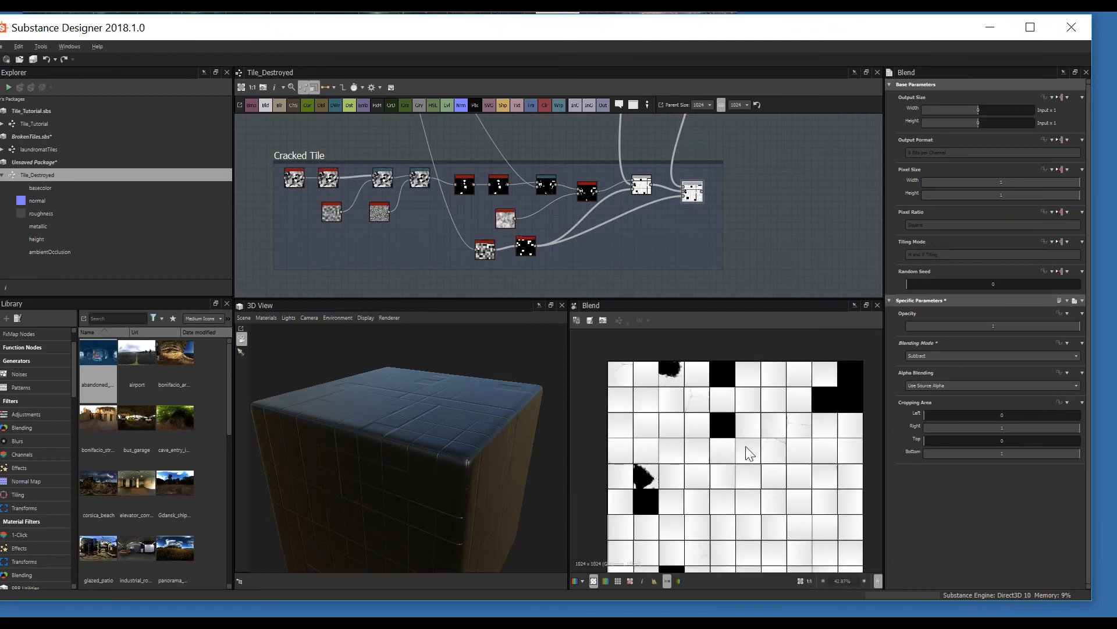
# - Connect the final Blend of the Cracked Tile frame to the Normal node and check the broken tiles in 3D
pyautogui.moveTo(625, 228); pyautogui.dragTo(574, 207, button='middle')
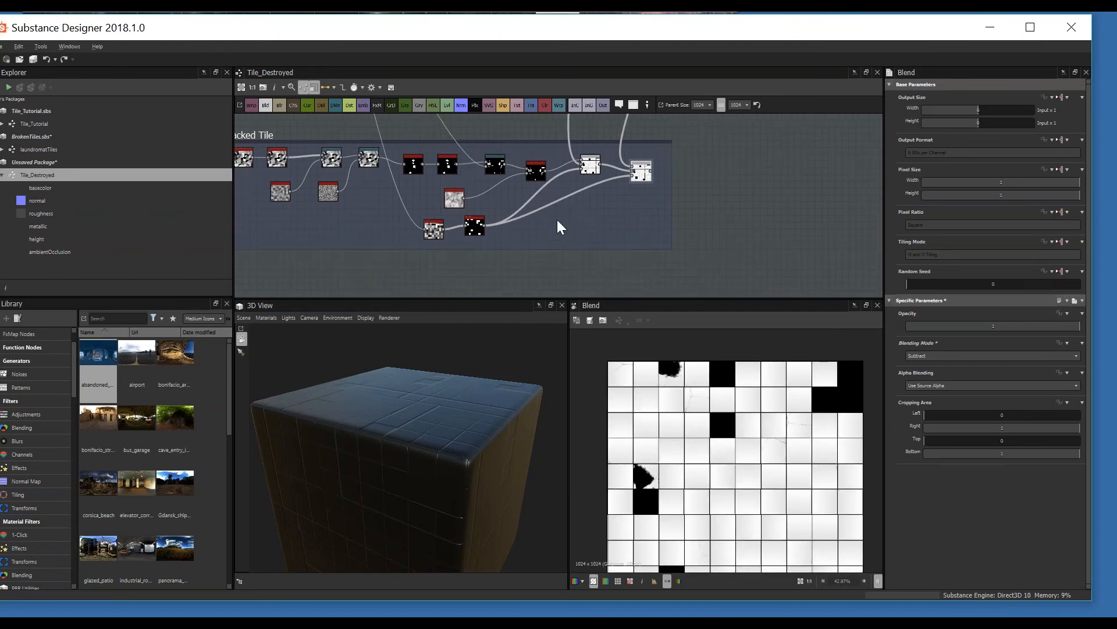
pyautogui.click(651, 170)
pyautogui.moveTo(782, 202); pyautogui.dragTo(668, 282, button='middle')
pyautogui.scroll(-4, 705, 215)
pyautogui.moveTo(719, 215)
pyautogui.mouseDown(button='middle')
pyautogui.moveTo(598, 262)
pyautogui.moveTo(700, 219)
pyautogui.mouseUp(button='middle')
pyautogui.click(809, 241)
pyautogui.scroll(4, 463, 435)
pyautogui.moveTo(462, 436); pyautogui.dragTo(546, 246)
pyautogui.scroll(-1, 604, 245)
pyautogui.moveTo(564, 256); pyautogui.dragTo(571, 243, button='middle')
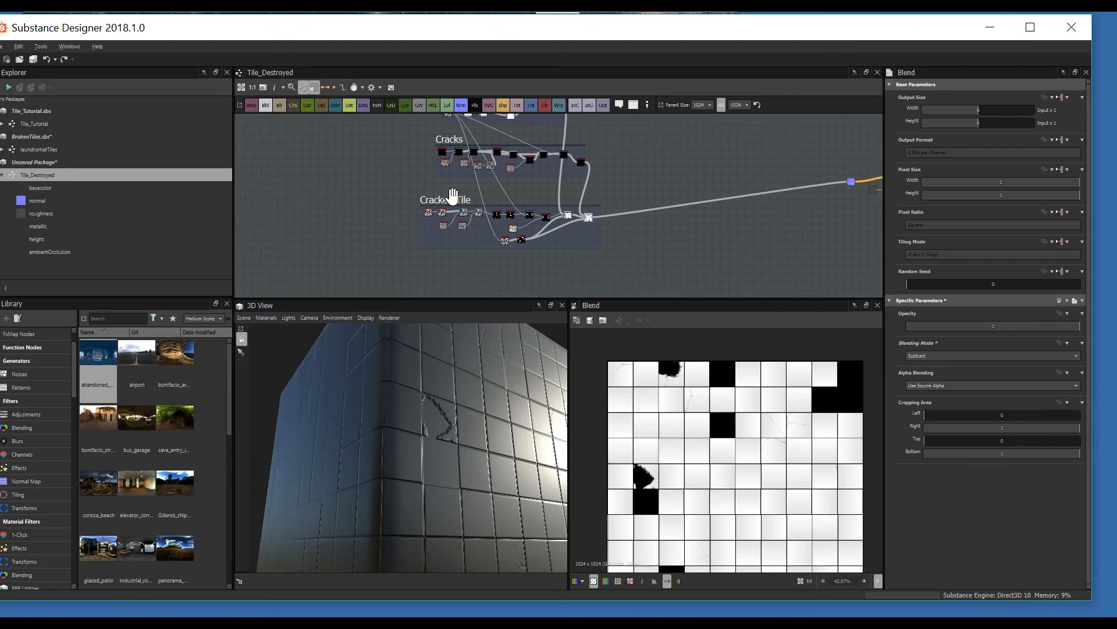
# - Tidy the graph layout by repositioning the Base Tile frame and the crack frames below it
pyautogui.moveTo(453, 198)
pyautogui.mouseDown()
pyautogui.moveTo(478, 212)
pyautogui.moveTo(452, 209)
pyautogui.mouseUp()
pyautogui.scroll(-1, 509, 204)
pyautogui.moveTo(568, 230); pyautogui.dragTo(553, 270, button='middle')
pyautogui.moveTo(443, 191); pyautogui.dragTo(441, 199)
pyautogui.moveTo(476, 188); pyautogui.dragTo(477, 201, button='middle')
pyautogui.moveTo(452, 144); pyautogui.dragTo(456, 143)
pyautogui.moveTo(500, 253); pyautogui.dragTo(500, 226, button='middle')
pyautogui.moveTo(579, 273); pyautogui.dragTo(587, 217, button='middle')
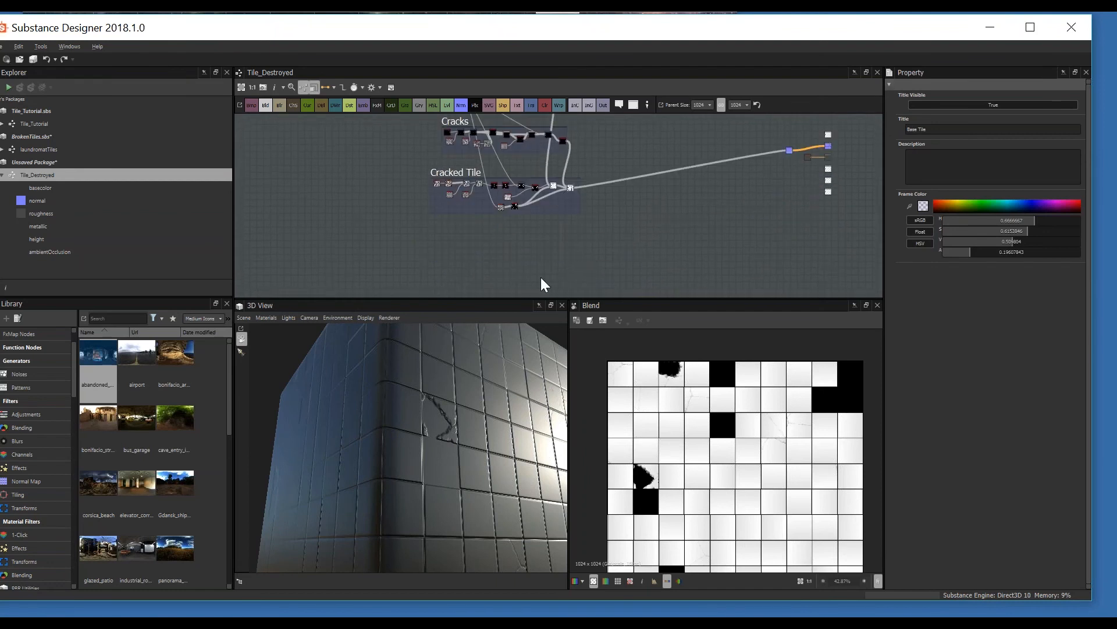
# - Examine the cracked and broken tiles on the other sides of the 3D cube
pyautogui.moveTo(494, 406); pyautogui.dragTo(434, 432)
pyautogui.scroll(-3, 431, 440)
pyautogui.scroll(-4, 491, 222)
pyautogui.moveTo(491, 245); pyautogui.dragTo(488, 204, button='middle')
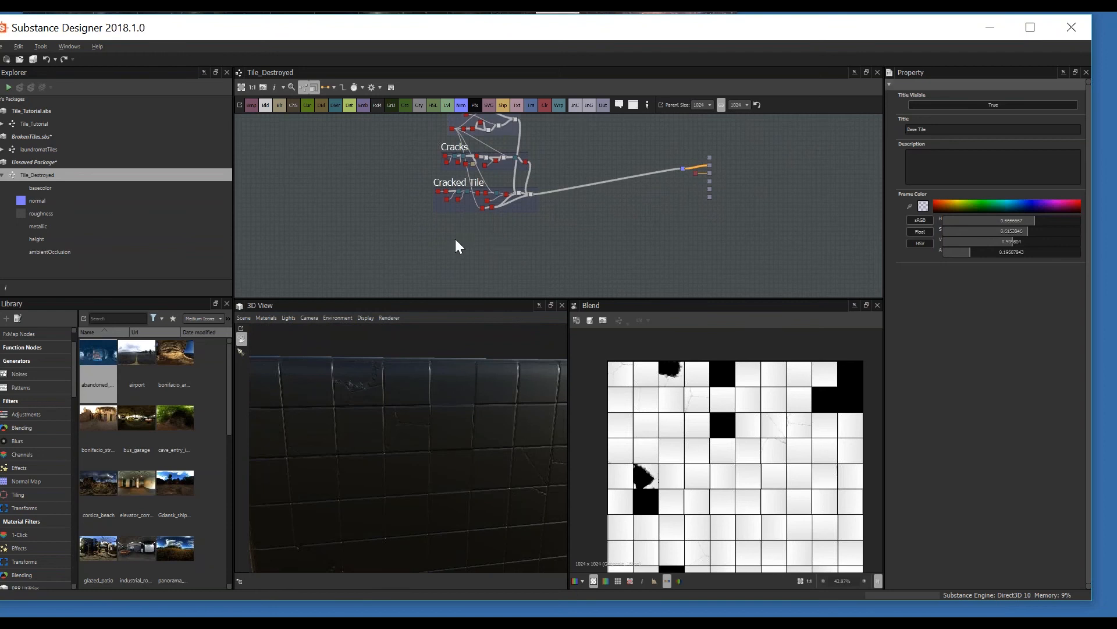
pyautogui.scroll(3, 487, 168)
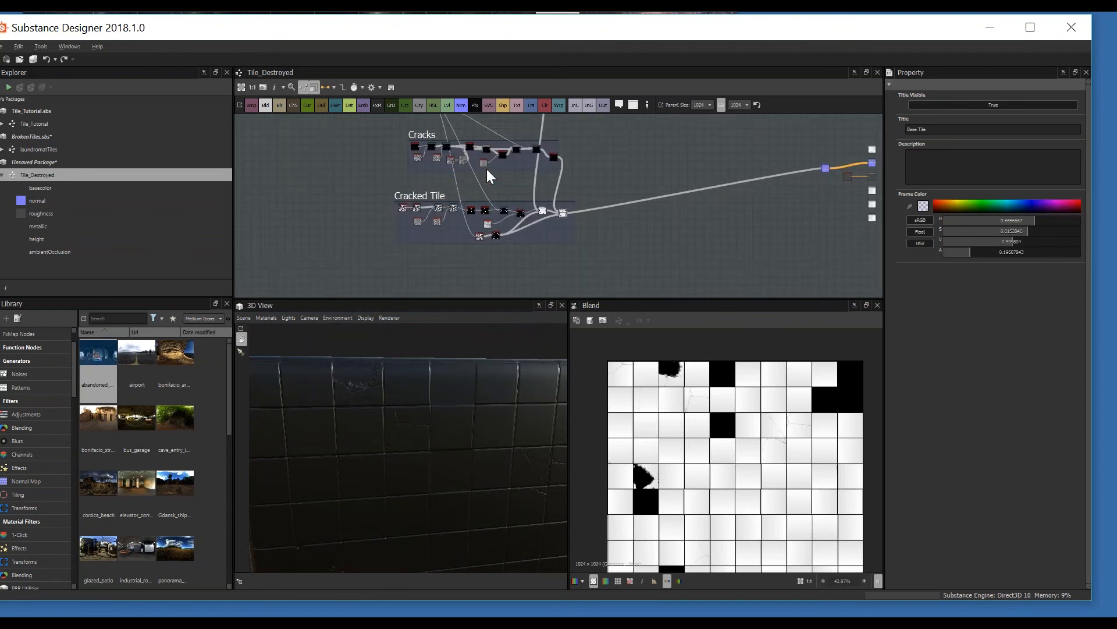
# - Review the Base Tile, Cracks and Cracked Tile frames in the graph and examine the tiles around the cube's corner in 3D
pyautogui.moveTo(494, 169); pyautogui.dragTo(492, 217, button='middle')
pyautogui.scroll(-1, 491, 217)
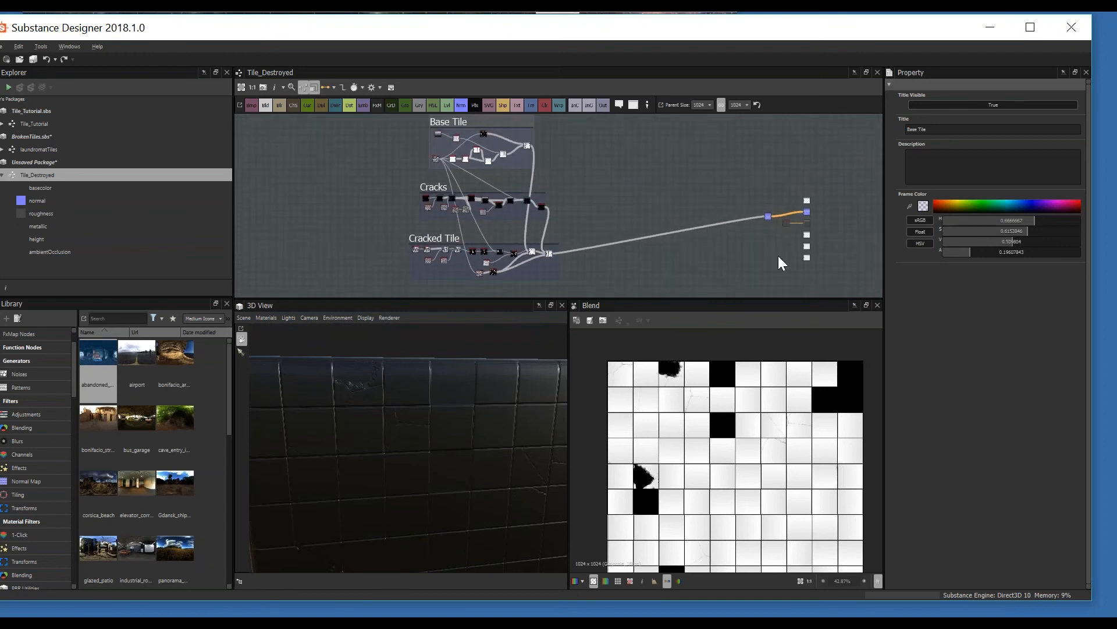
pyautogui.moveTo(777, 257); pyautogui.dragTo(756, 234, button='middle')
pyautogui.moveTo(480, 187); pyautogui.dragTo(494, 226, button='middle')
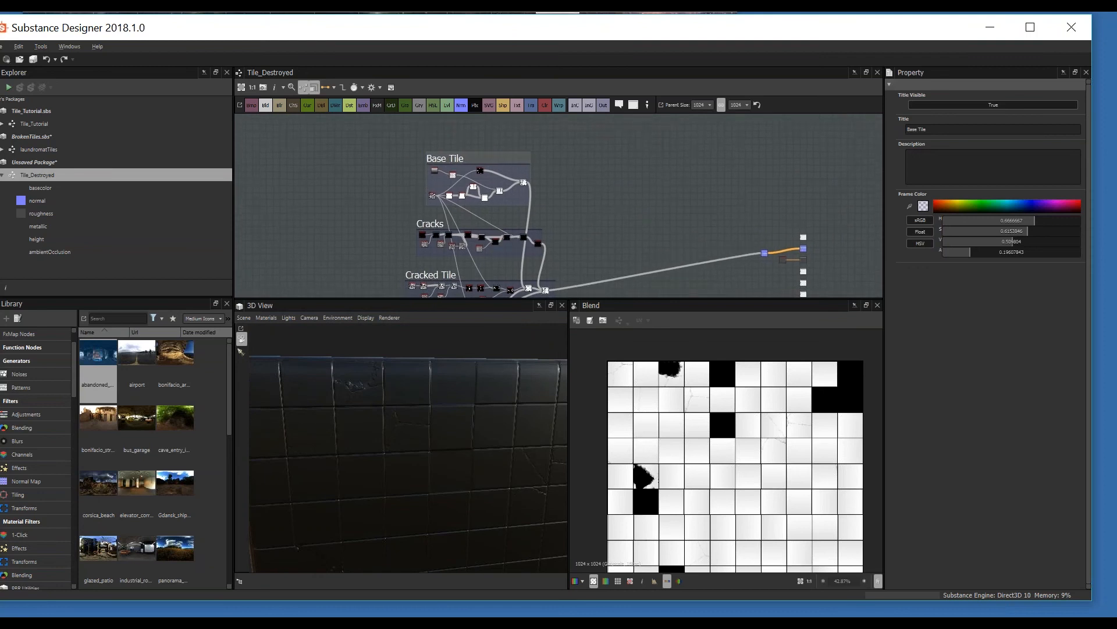
pyautogui.scroll(-1, 494, 226)
pyautogui.moveTo(494, 268); pyautogui.dragTo(499, 224, button='middle')
pyautogui.scroll(-3, 451, 369)
pyautogui.moveTo(452, 384); pyautogui.dragTo(443, 446)
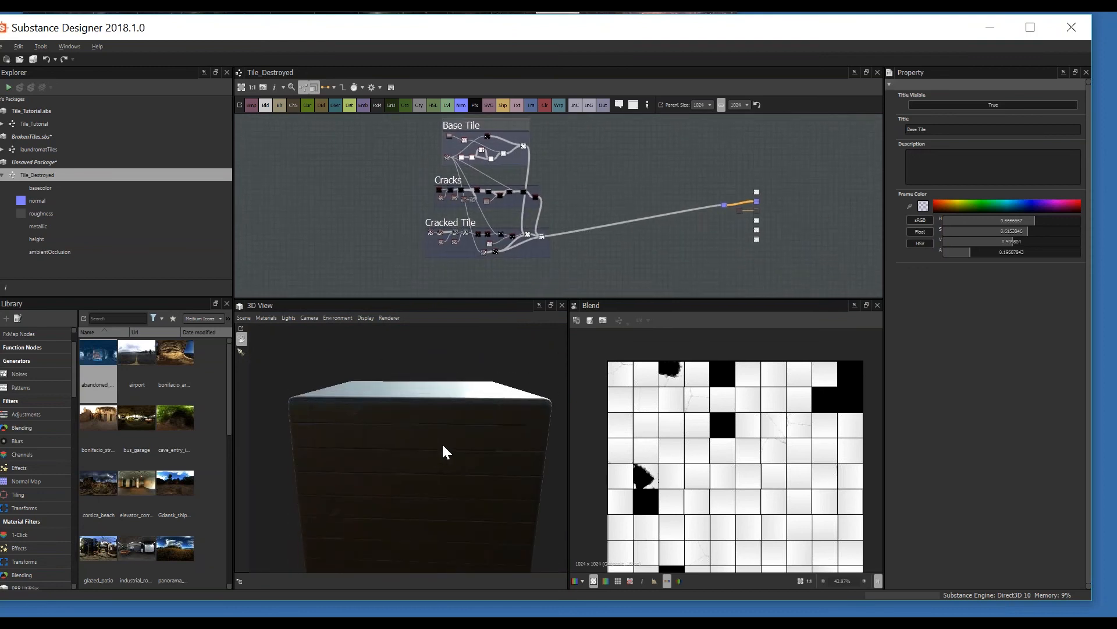
pyautogui.scroll(3, 384, 456)
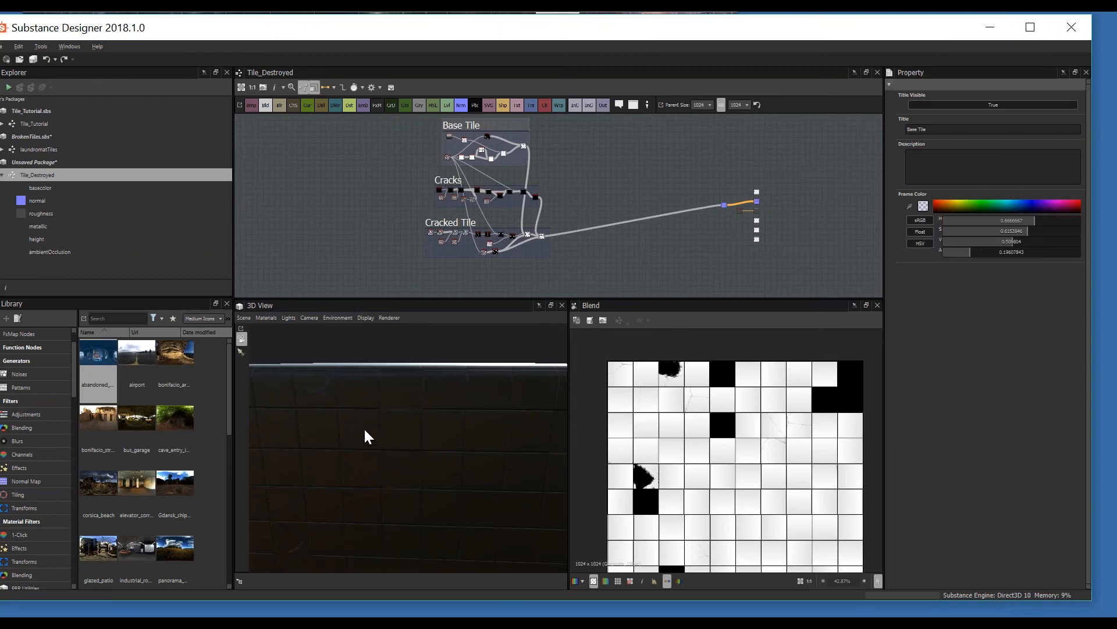
pyautogui.moveTo(365, 435); pyautogui.dragTo(427, 425)
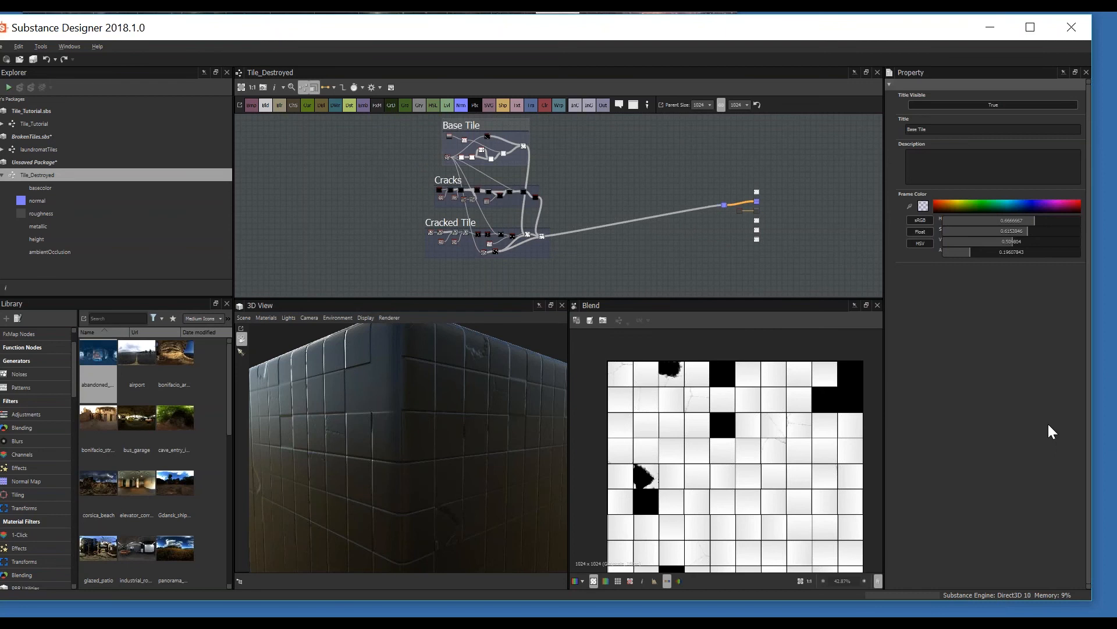
pyautogui.moveTo(493, 223); pyautogui.dragTo(529, 185, button='middle')
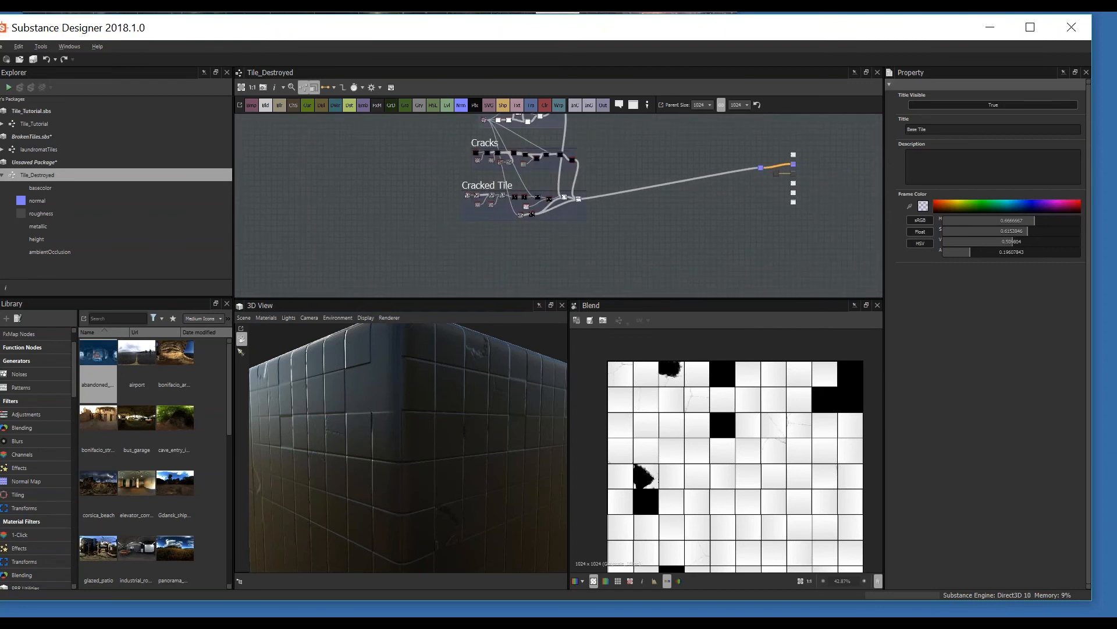
pyautogui.moveTo(503, 220); pyautogui.dragTo(490, 226, button='middle')
pyautogui.press('space')
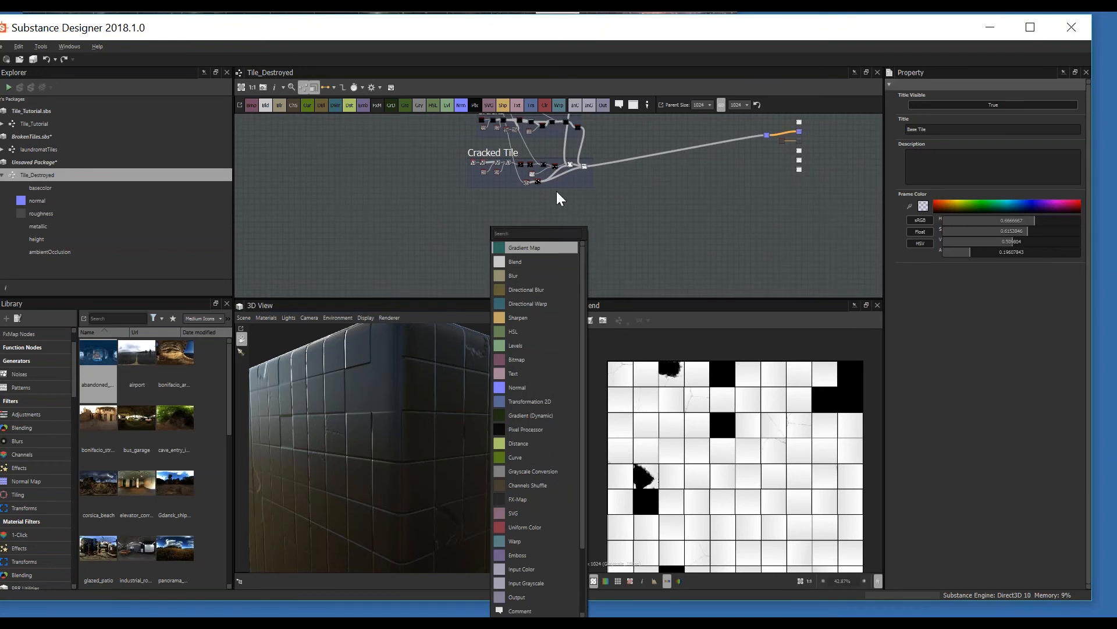
# - Switch to the browser and look through the broken tile image results, previewing the Replacing Kitchen Sink Tiles photo as reference
pyautogui.hotkey('alt', 'Tab')
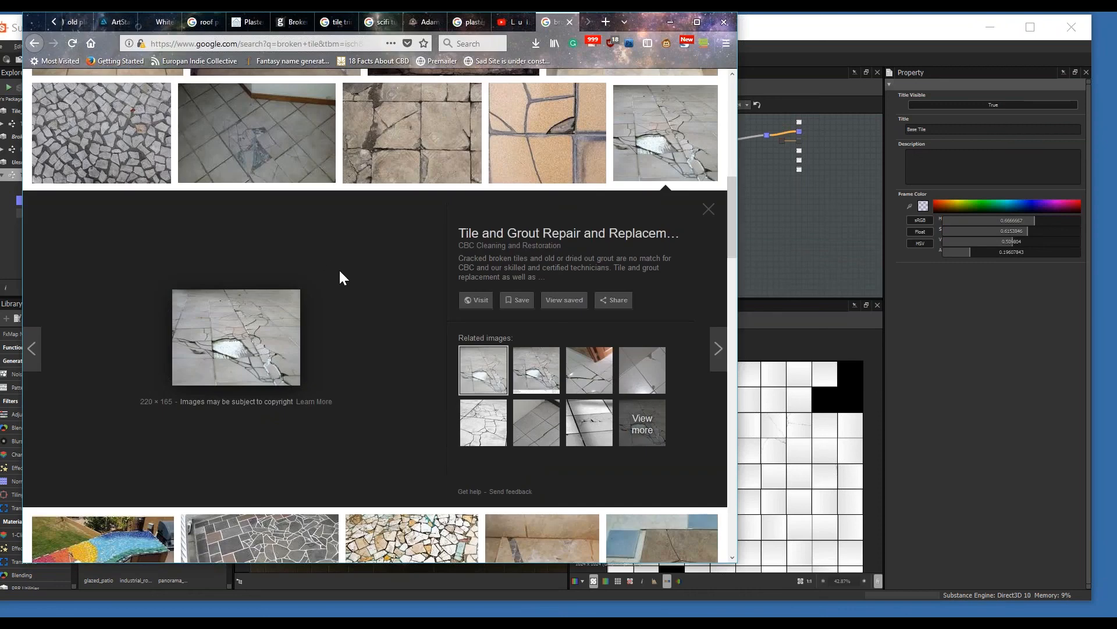
pyautogui.scroll(7, 340, 272)
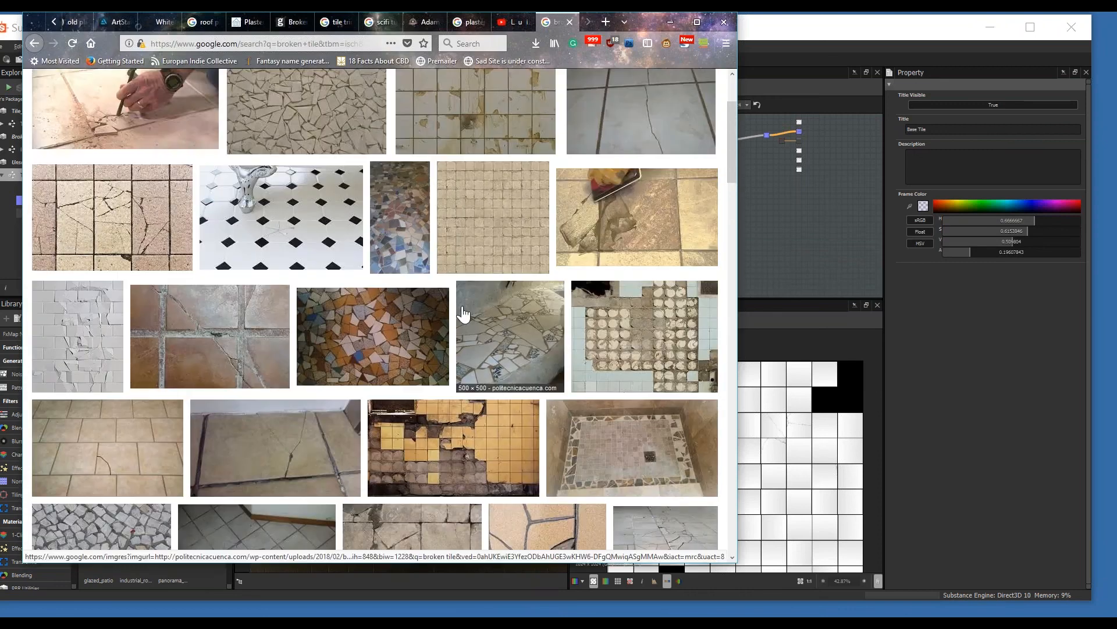
pyautogui.scroll(3, 463, 314)
pyautogui.click(465, 233)
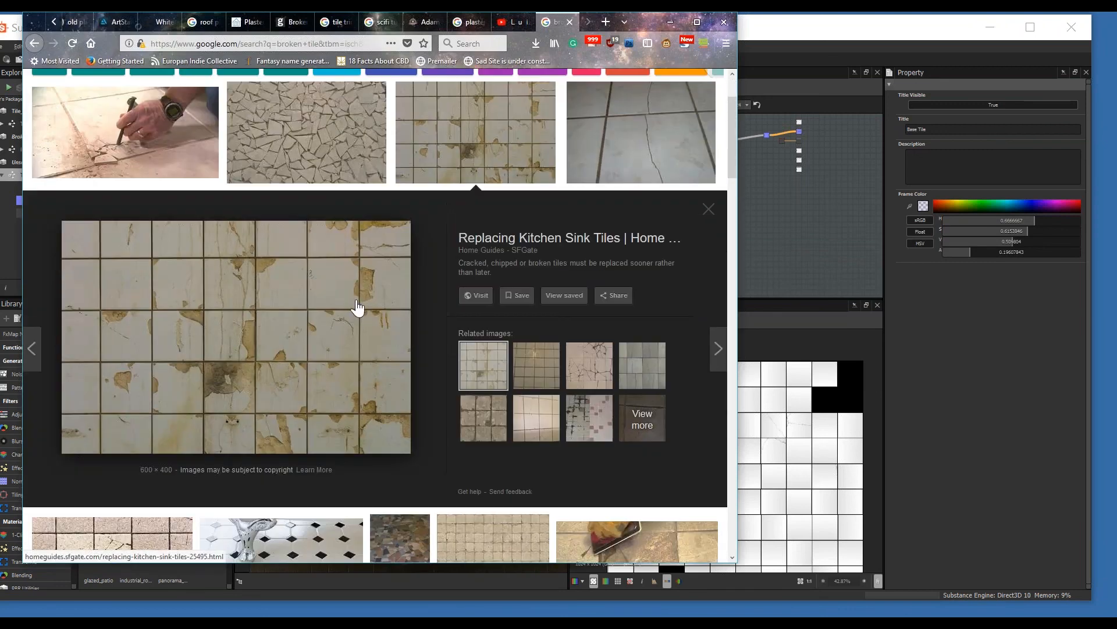
pyautogui.scroll(-3, 524, 379)
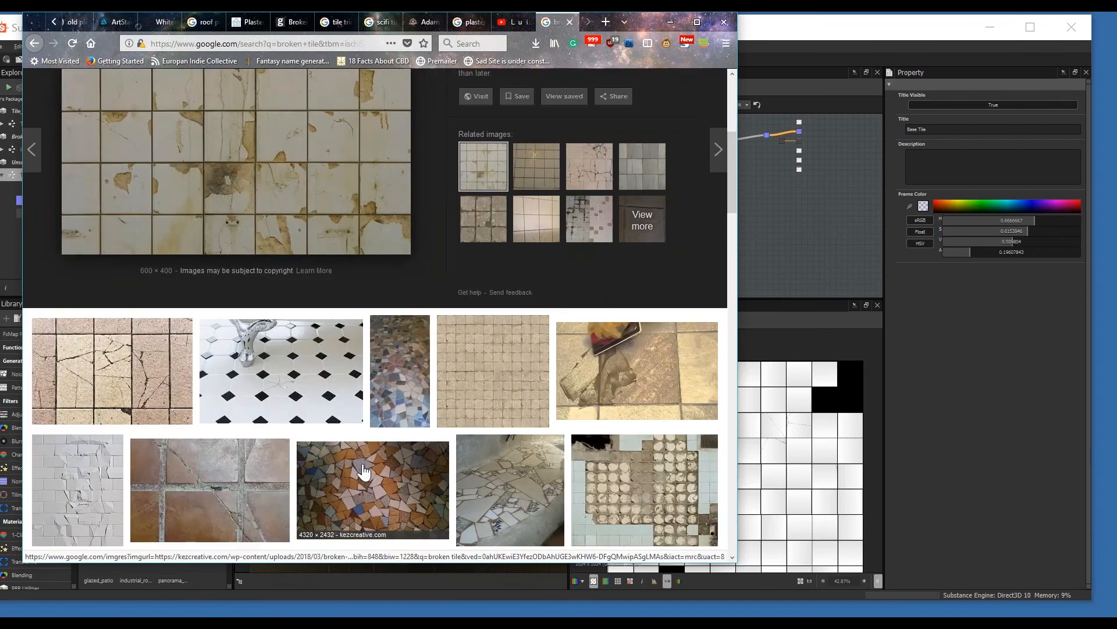
pyautogui.scroll(-3, 511, 441)
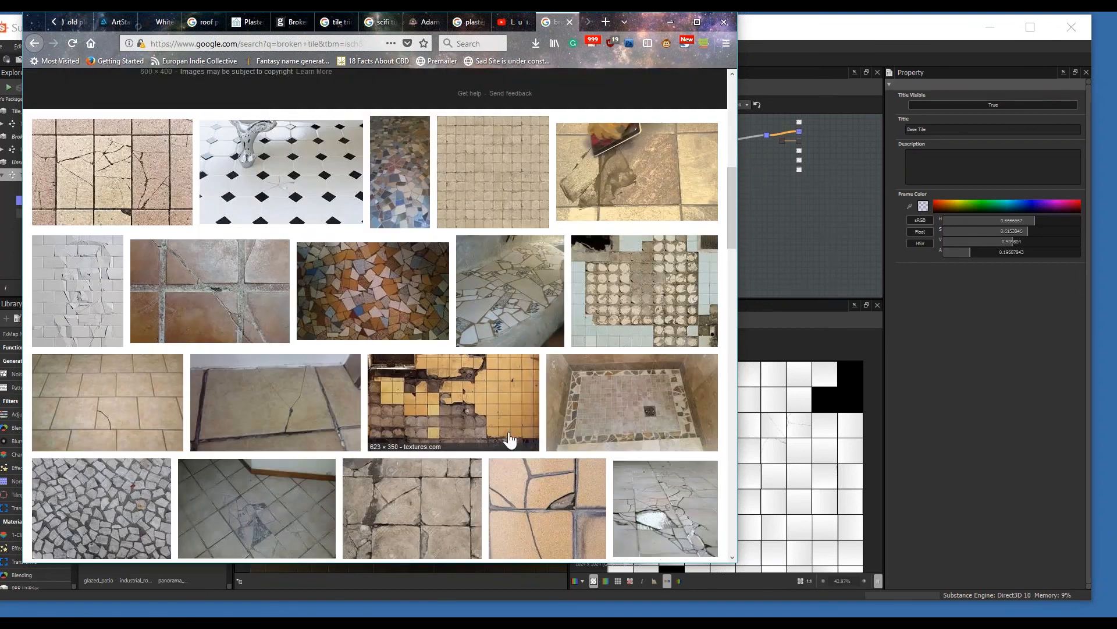
pyautogui.scroll(2, 511, 440)
pyautogui.scroll(-3, 458, 332)
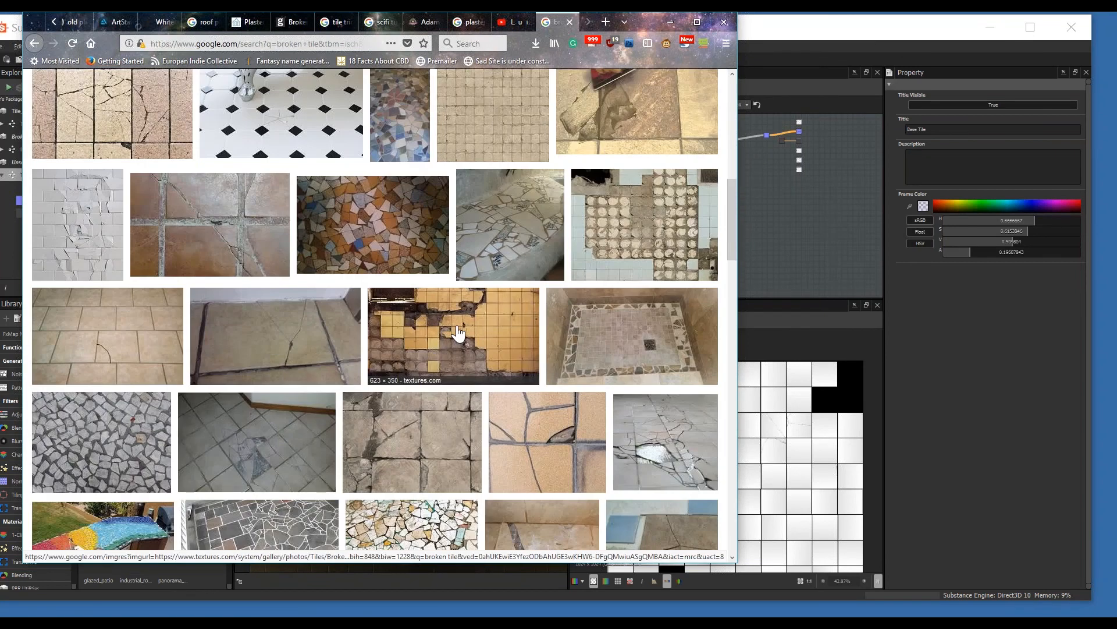
pyautogui.scroll(-7, 458, 332)
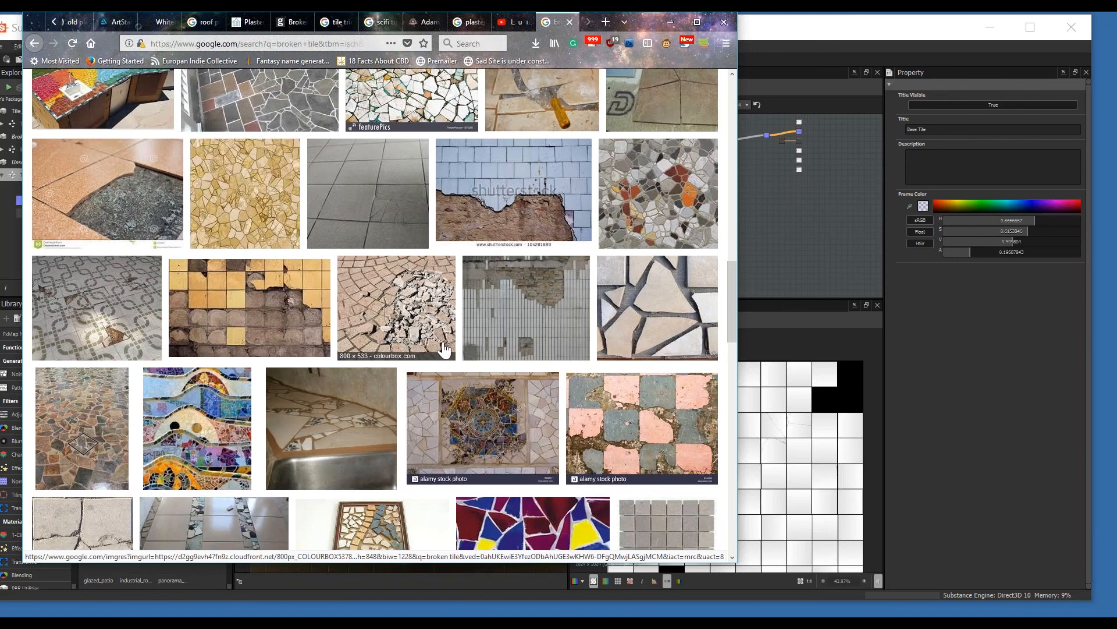
pyautogui.scroll(-3, 444, 349)
pyautogui.scroll(5, 385, 400)
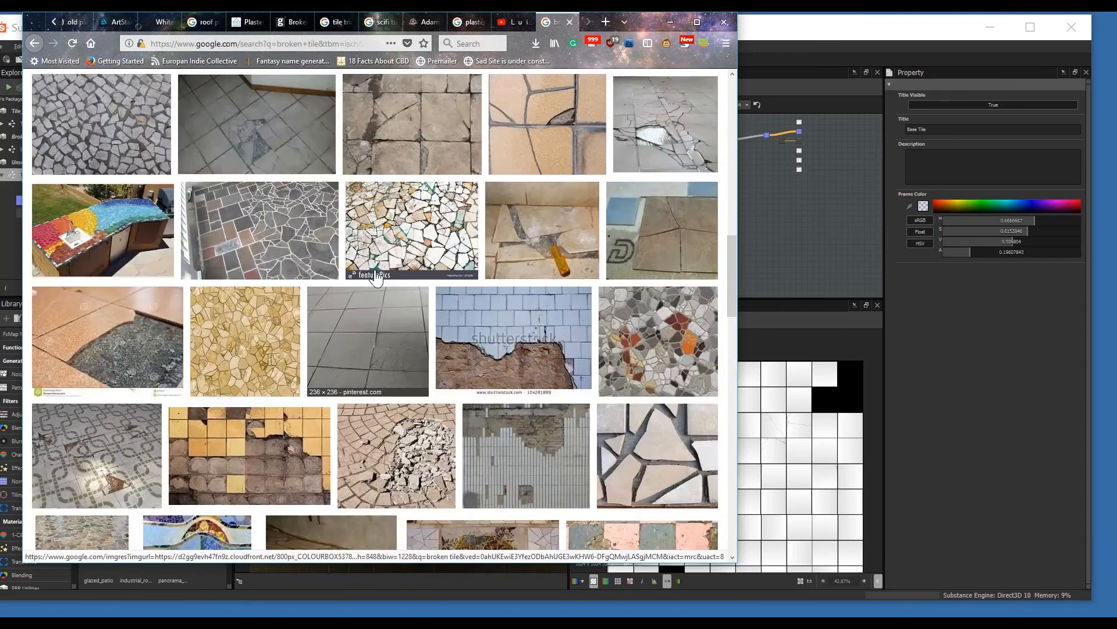
pyautogui.scroll(8, 377, 278)
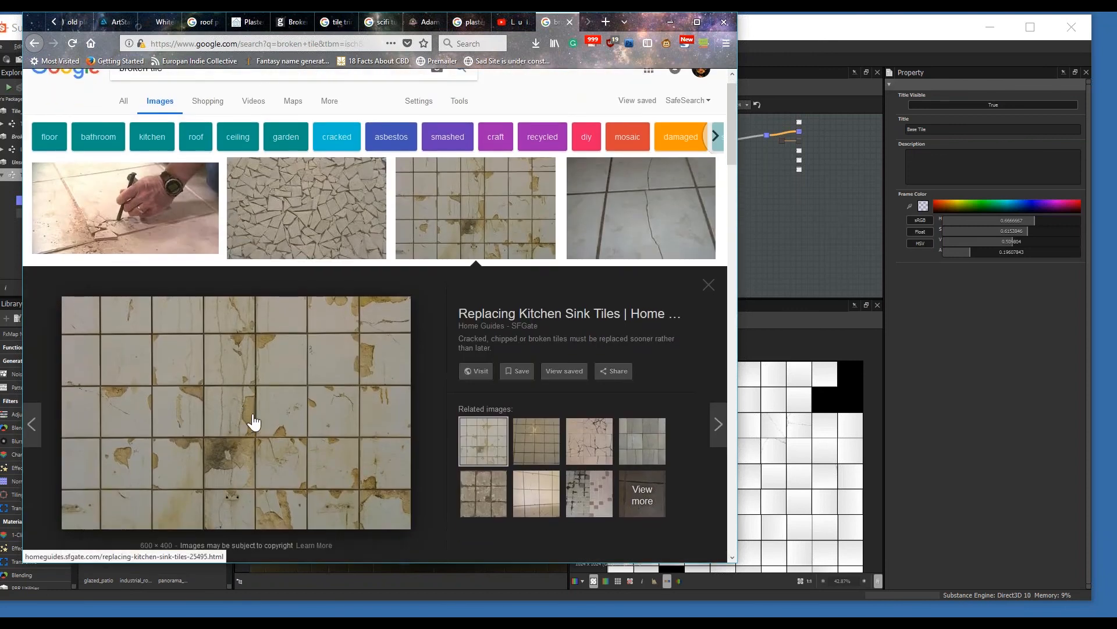
# - Open the Replacing Kitchen Sink Tiles article and view its Remove Damaged Tiles photo on its own
pyautogui.click(277, 424)
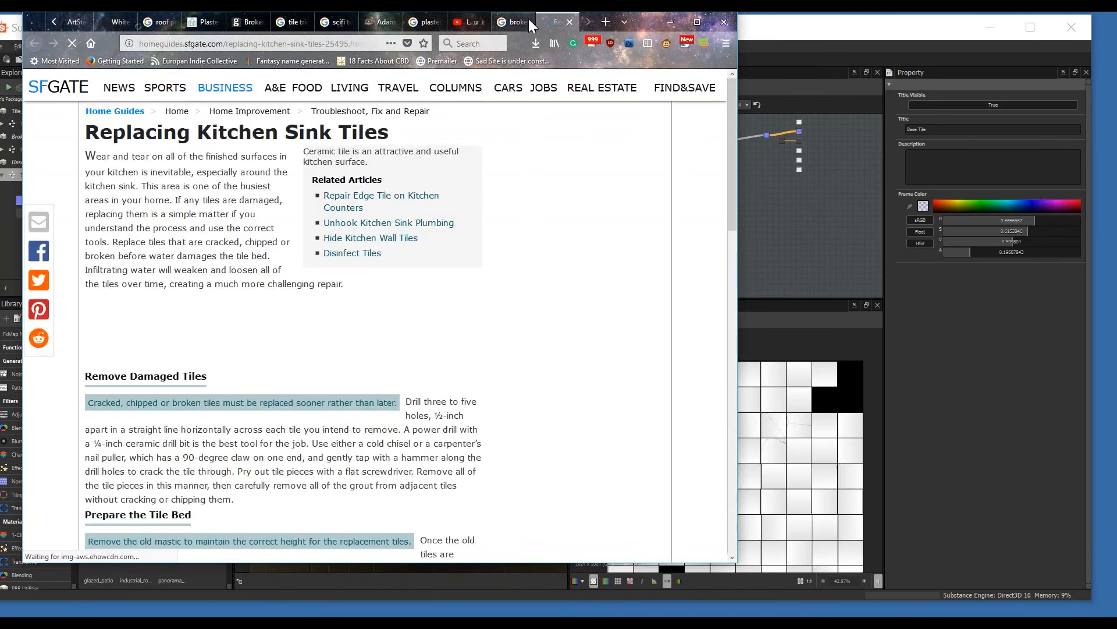
pyautogui.scroll(-5, 142, 264)
pyautogui.scroll(3, 141, 263)
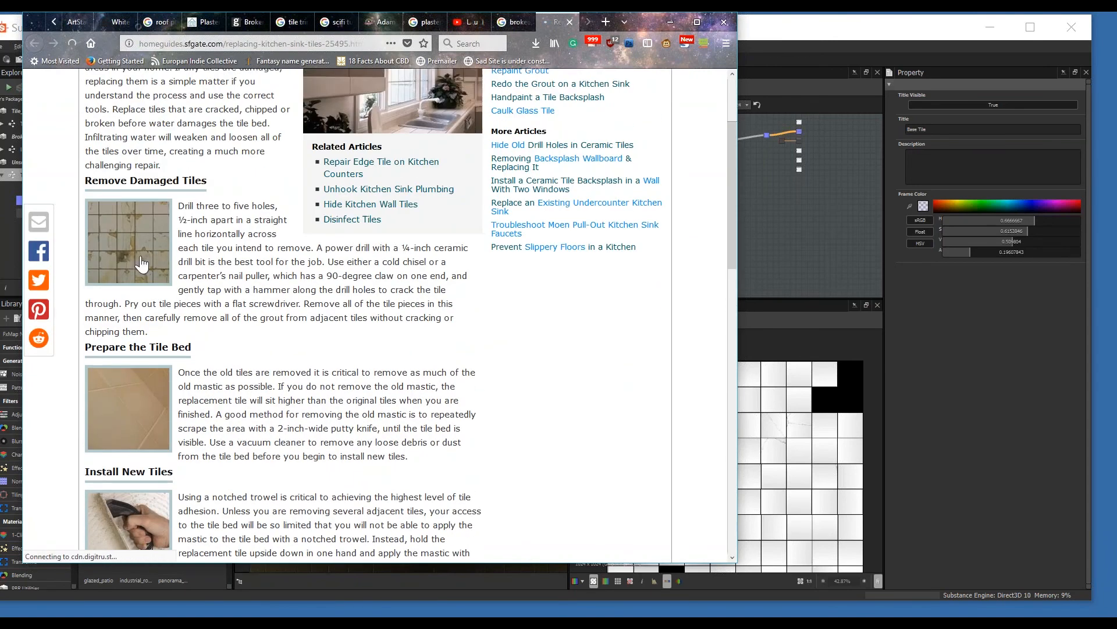
pyautogui.click(141, 263)
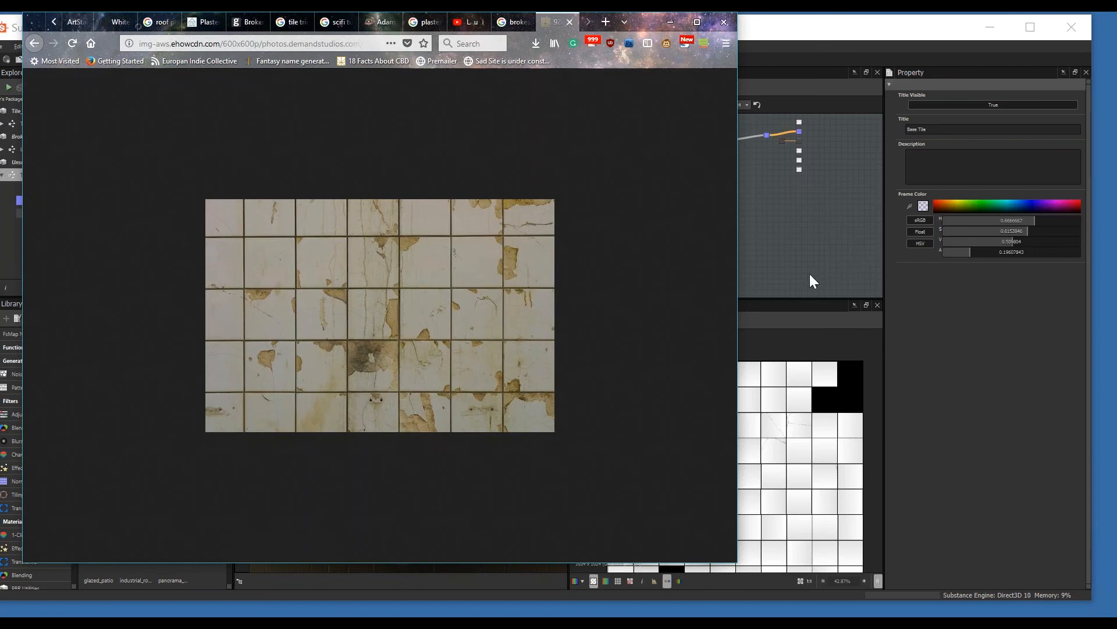
# - Return to Substance Designer and compare the tiles on the 3D cube with the damaged tile reference photo
pyautogui.click(776, 230)
pyautogui.scroll(2, 547, 229)
pyautogui.moveTo(539, 229); pyautogui.dragTo(603, 200, button='middle')
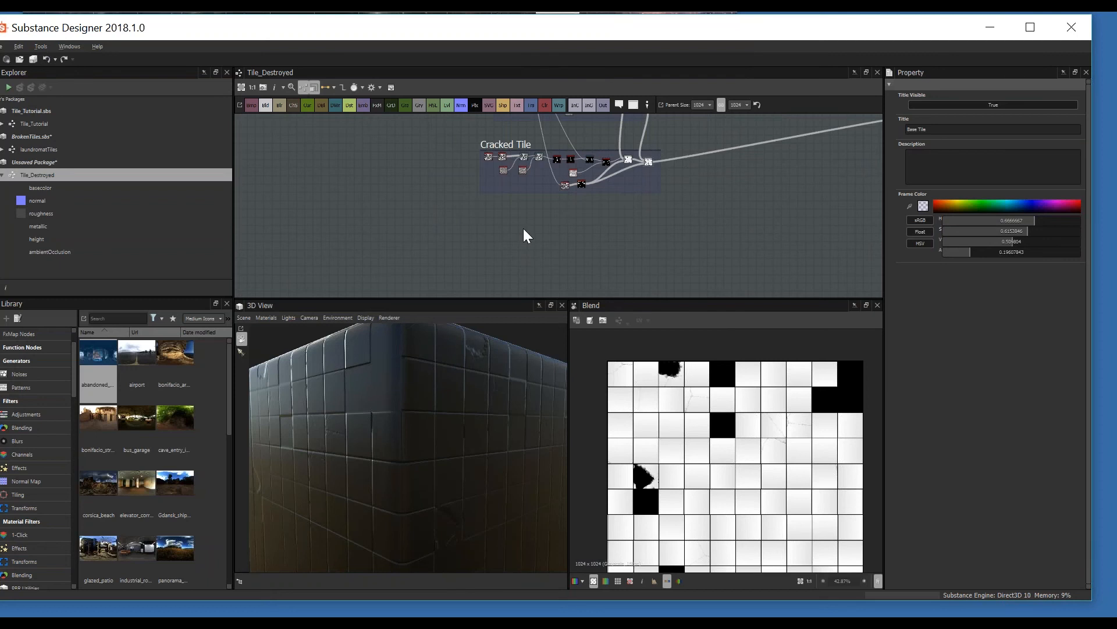
pyautogui.moveTo(467, 439); pyautogui.dragTo(453, 462)
pyautogui.hotkey('alt', 'Tab')
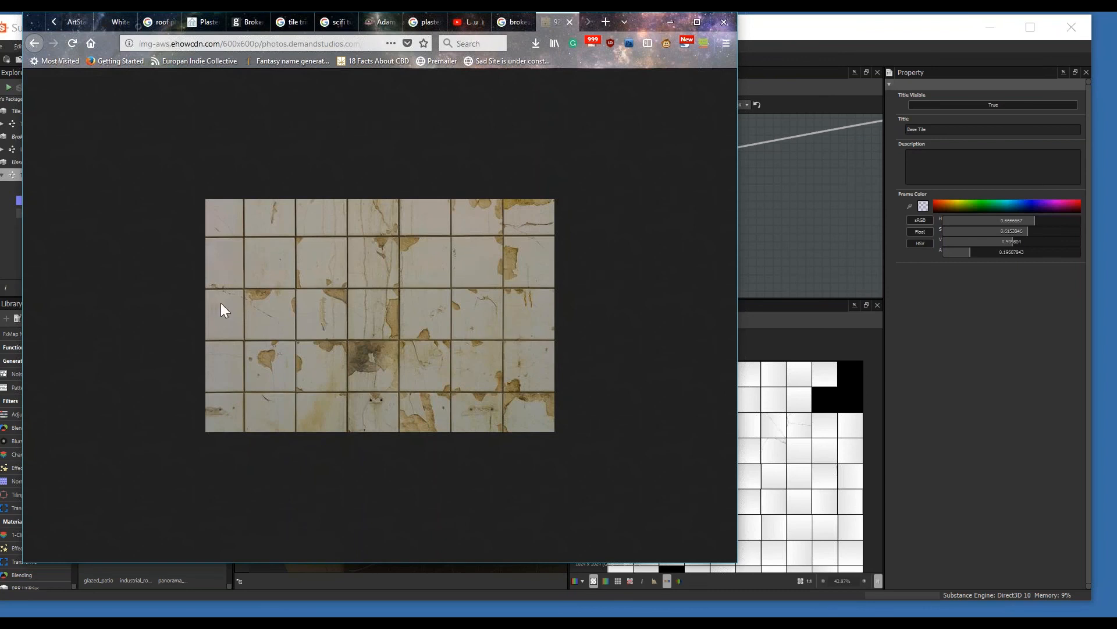
pyautogui.hotkey('alt', 'Tab')
# - Add a Gaussian Spots 2 noise node in the empty area below the Cracked Tile frame
pyautogui.moveTo(544, 243); pyautogui.dragTo(545, 233, button='middle')
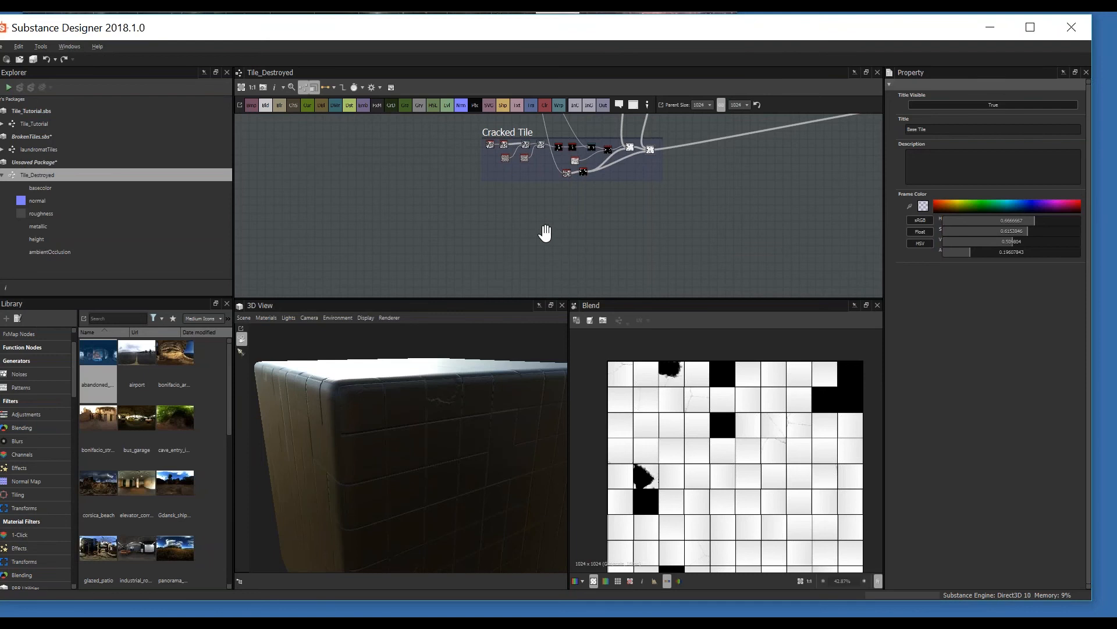
pyautogui.press('space')
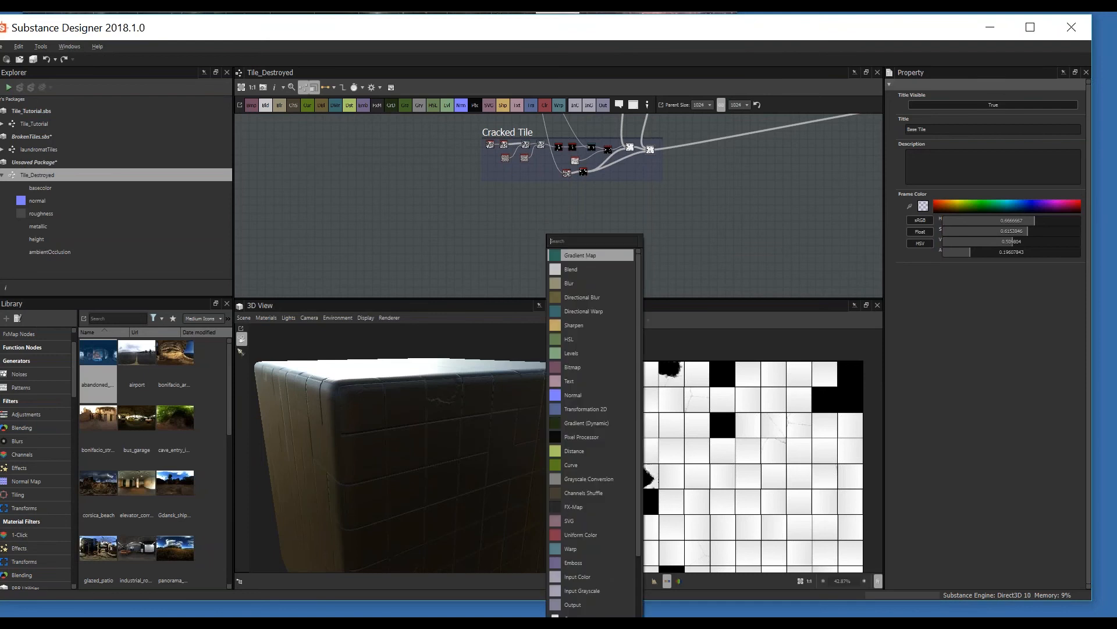
pyautogui.write('gauss')
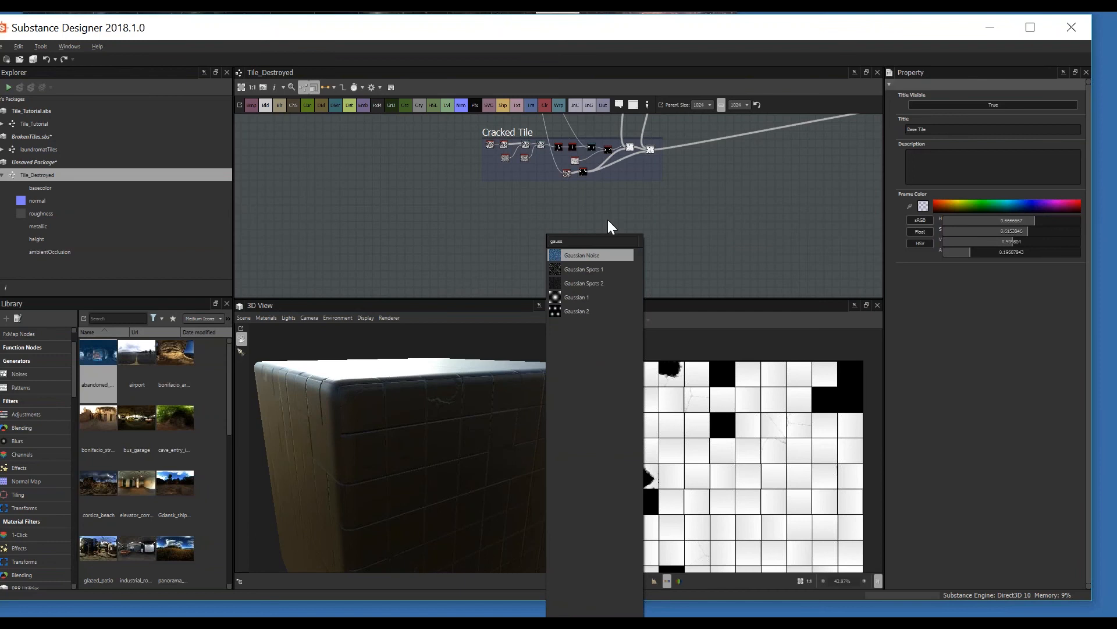
pyautogui.click(589, 283)
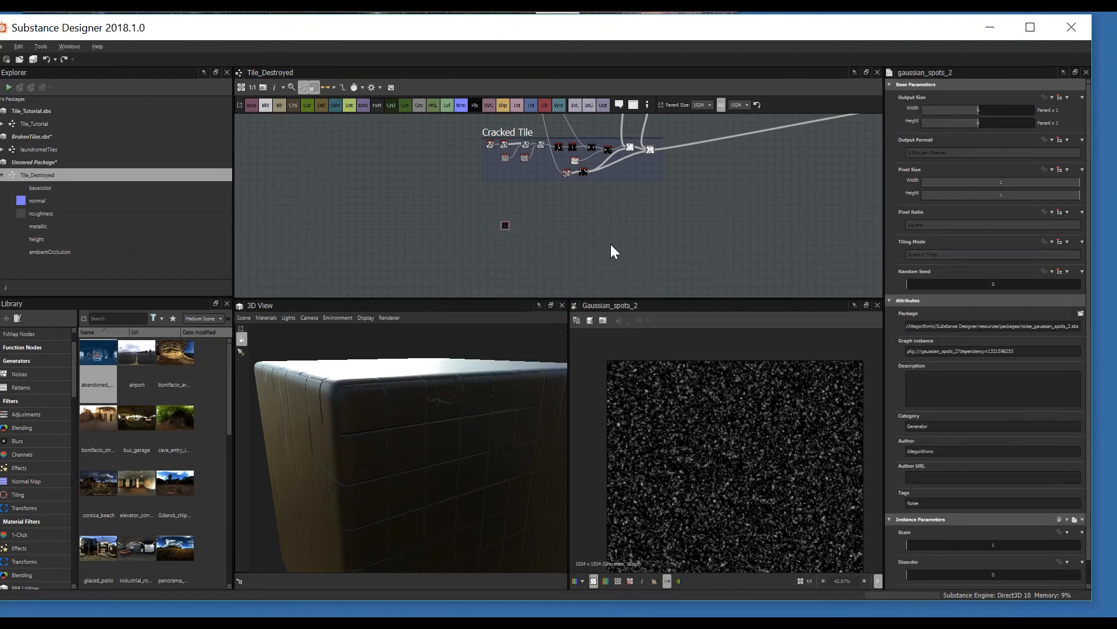
# - Add a Histogram Scan node beside the Gaussian Spots 2 node and connect the noise to its input
pyautogui.press('space')
pyautogui.write('histo')
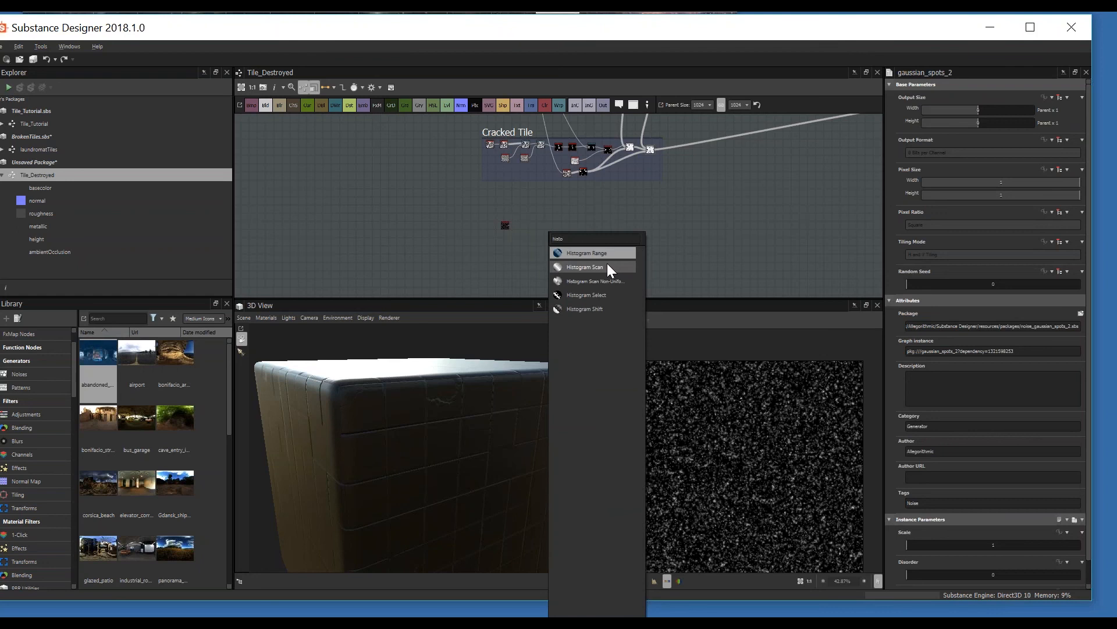
pyautogui.click(607, 264)
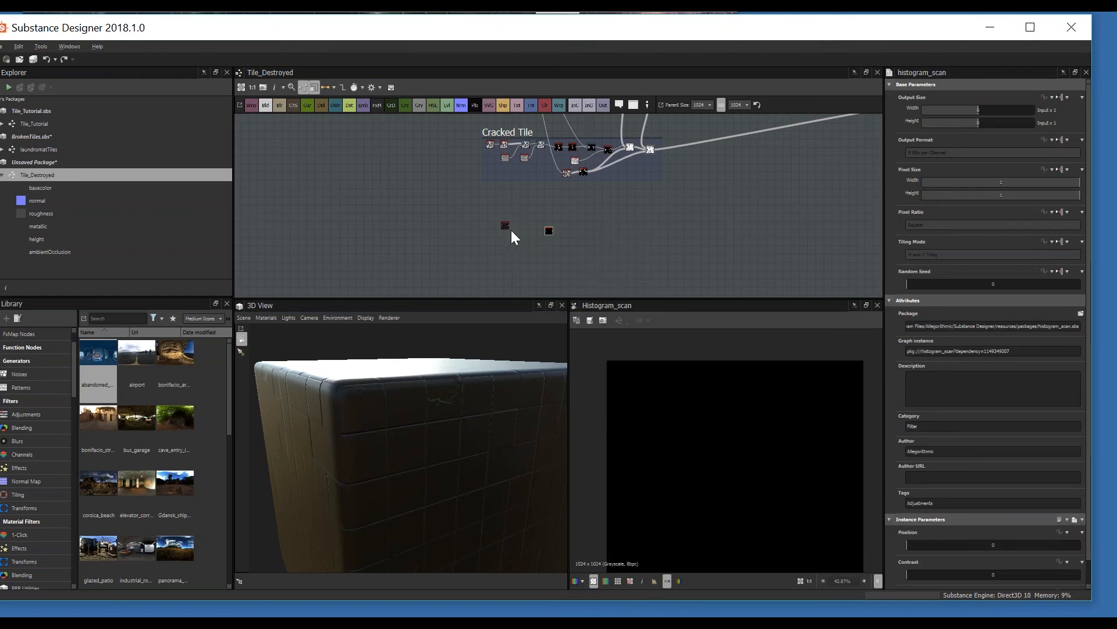
pyautogui.scroll(2, 511, 229)
pyautogui.moveTo(575, 231); pyautogui.dragTo(529, 229)
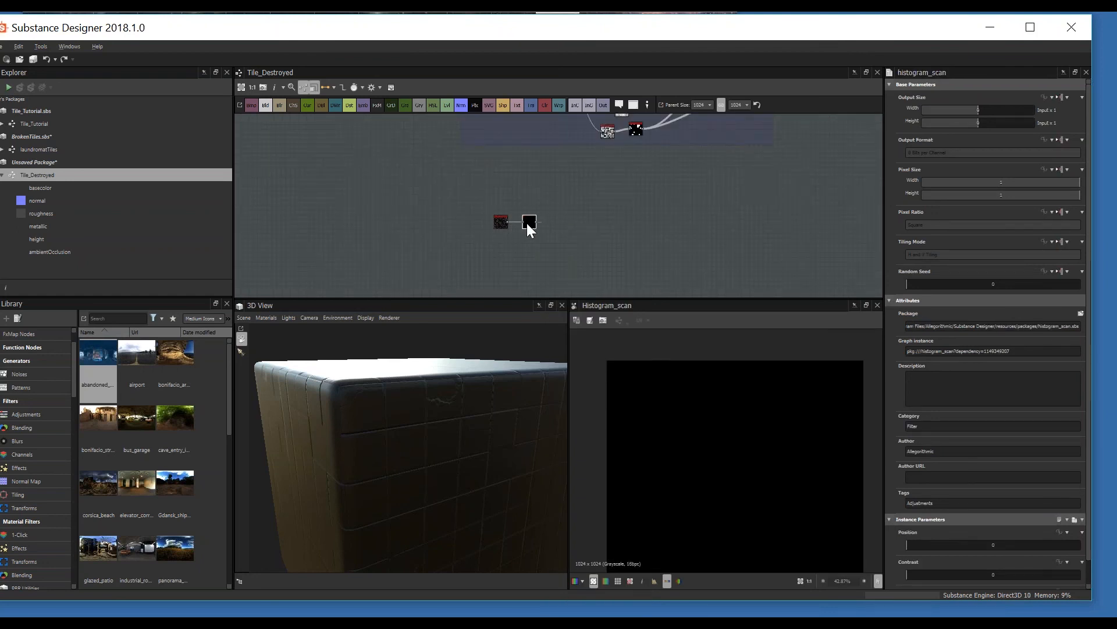
# - Set the Histogram Scan's position to 0.22 and contrast to 1 to isolate a few sparse spots
pyautogui.scroll(3, 529, 229)
pyautogui.scroll(-1, 937, 515)
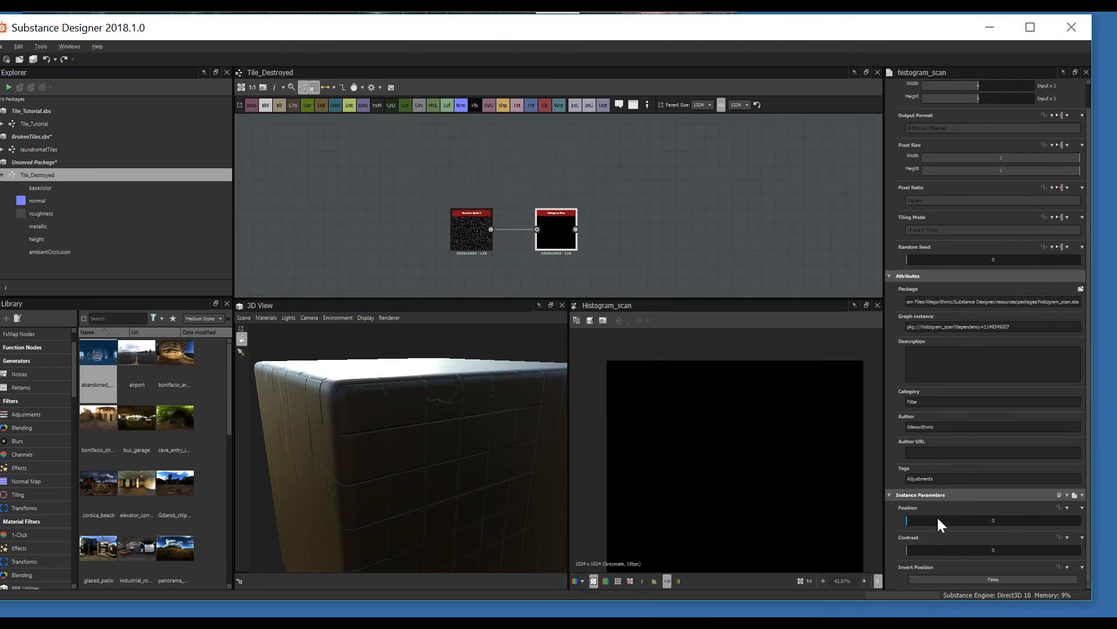
pyautogui.moveTo(1003, 518); pyautogui.dragTo(1039, 547)
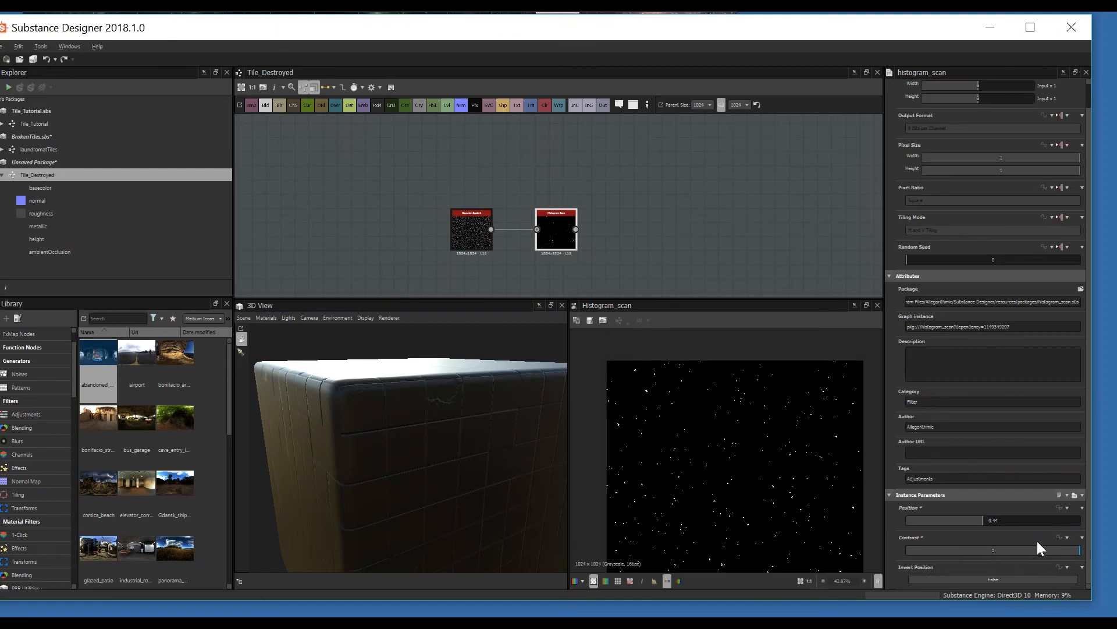
pyautogui.moveTo(983, 520); pyautogui.dragTo(954, 529)
pyautogui.moveTo(948, 526); pyautogui.dragTo(944, 527)
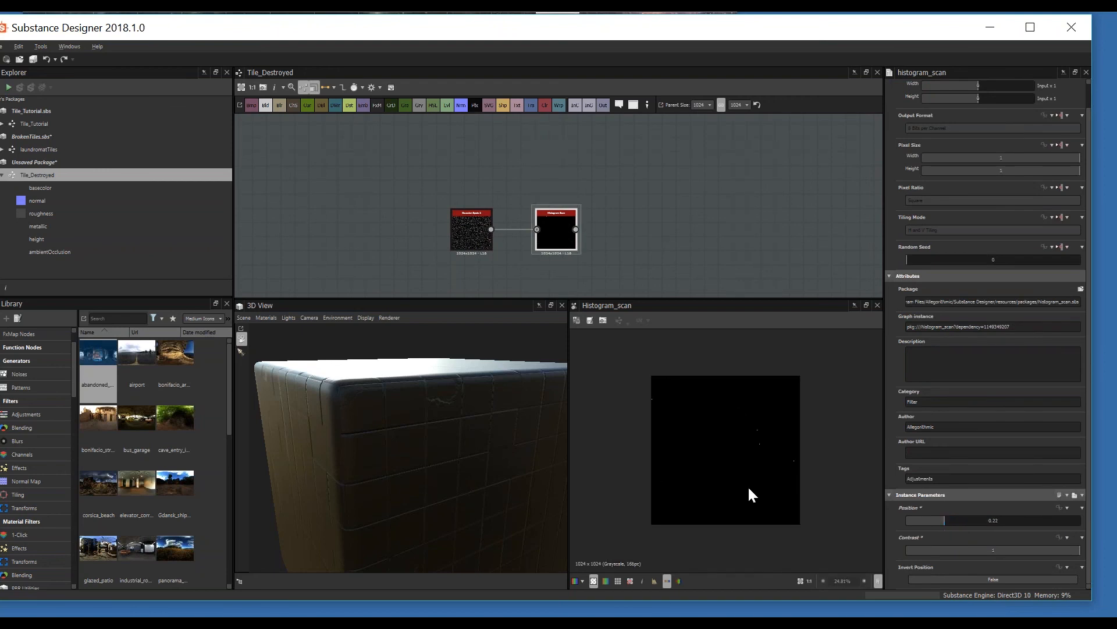
pyautogui.scroll(2, 747, 489)
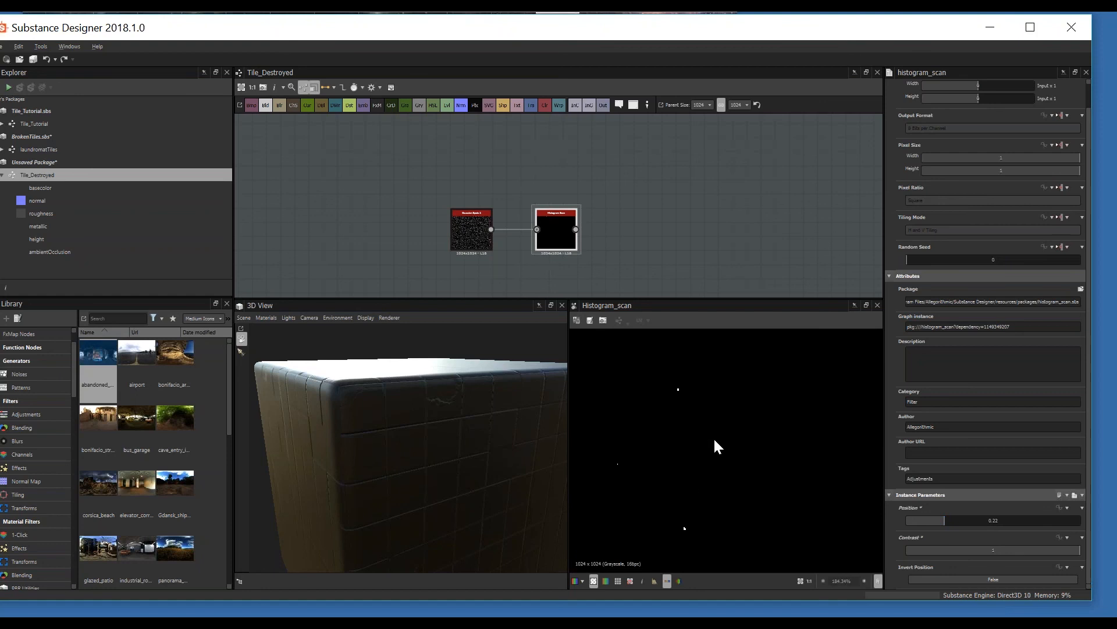
# - Add a Blur HQ Grayscale node after the Histogram Scan and set its intensity to 0.27
pyautogui.press('space')
pyautogui.write('bl')
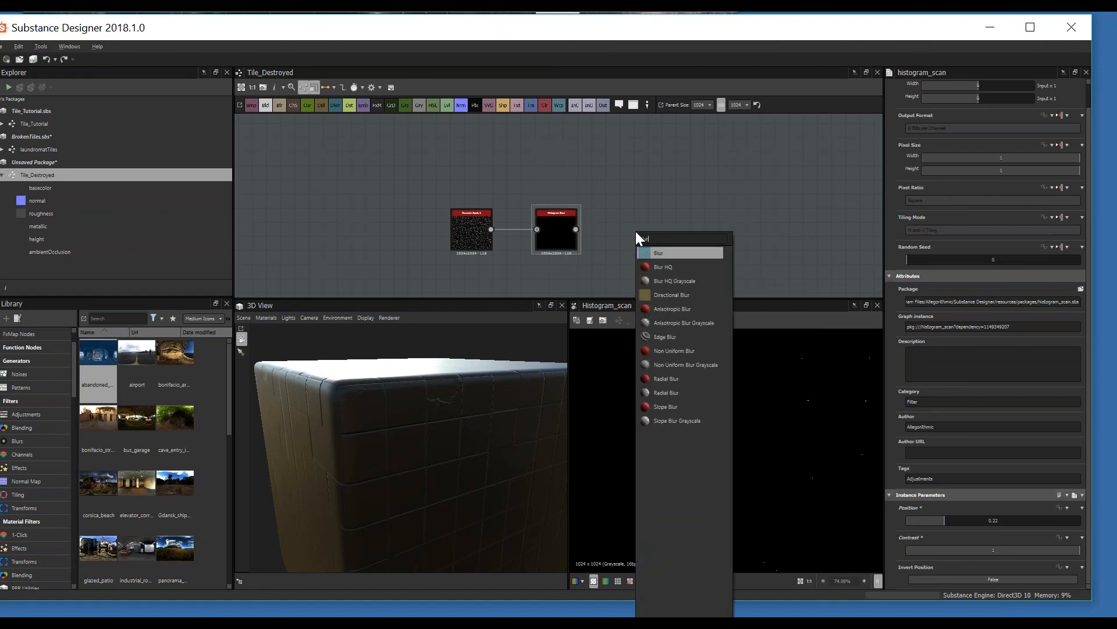
pyautogui.press('Down')
pyautogui.press('Down')
pyautogui.press('Return')
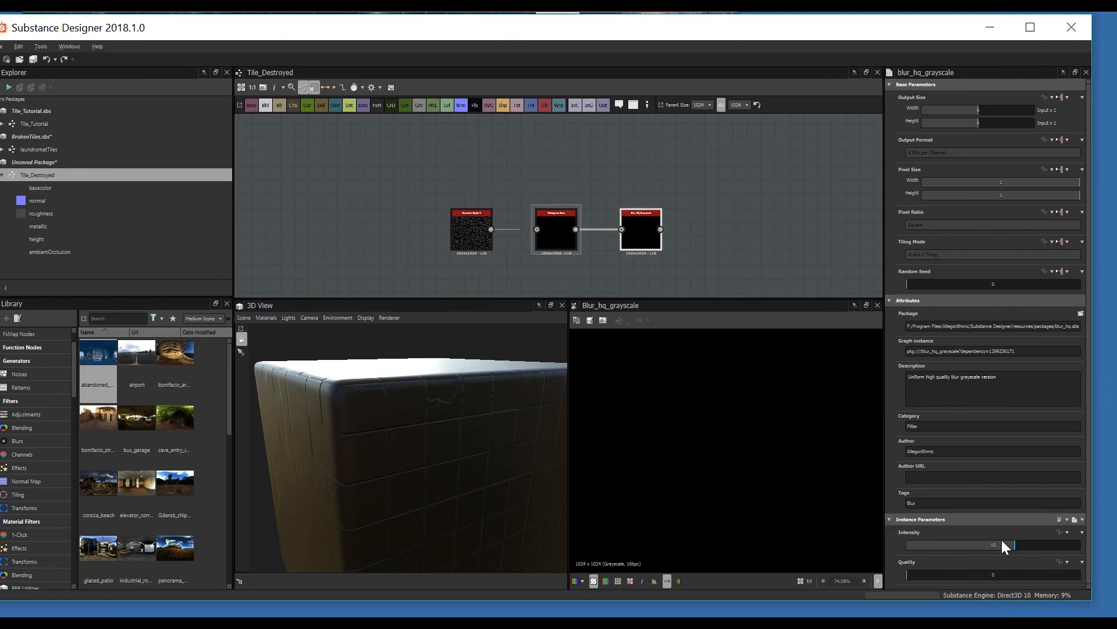
pyautogui.moveTo(1003, 541); pyautogui.dragTo(912, 555)
pyautogui.scroll(3, 692, 469)
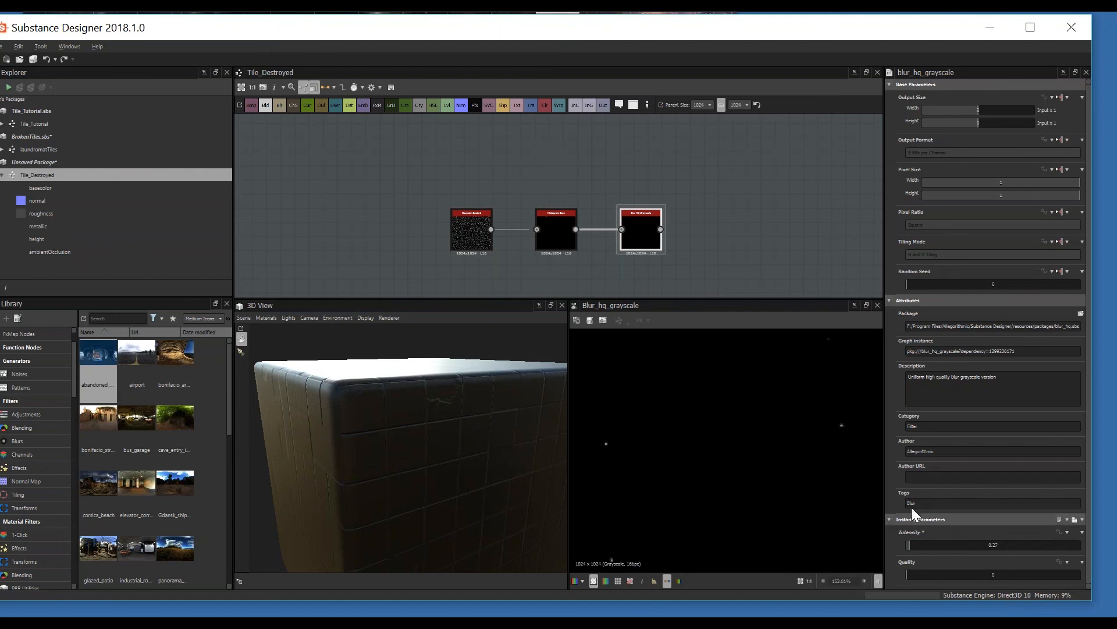
pyautogui.moveTo(647, 280); pyautogui.dragTo(643, 257, button='middle')
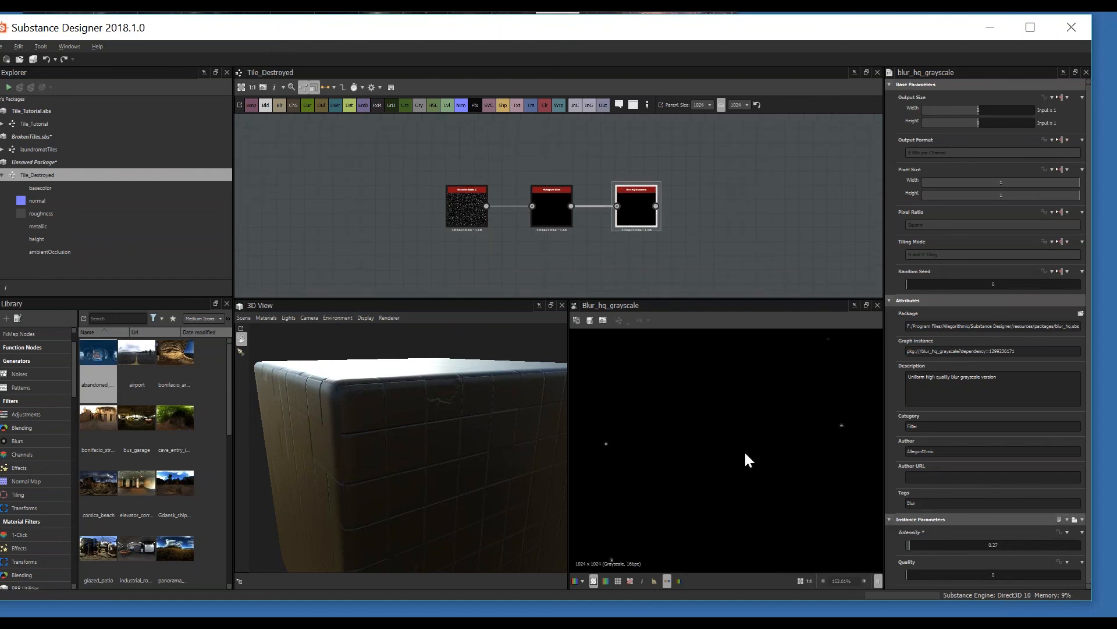
pyautogui.scroll(5, 349, 449)
pyautogui.moveTo(348, 451); pyautogui.dragTo(602, 311)
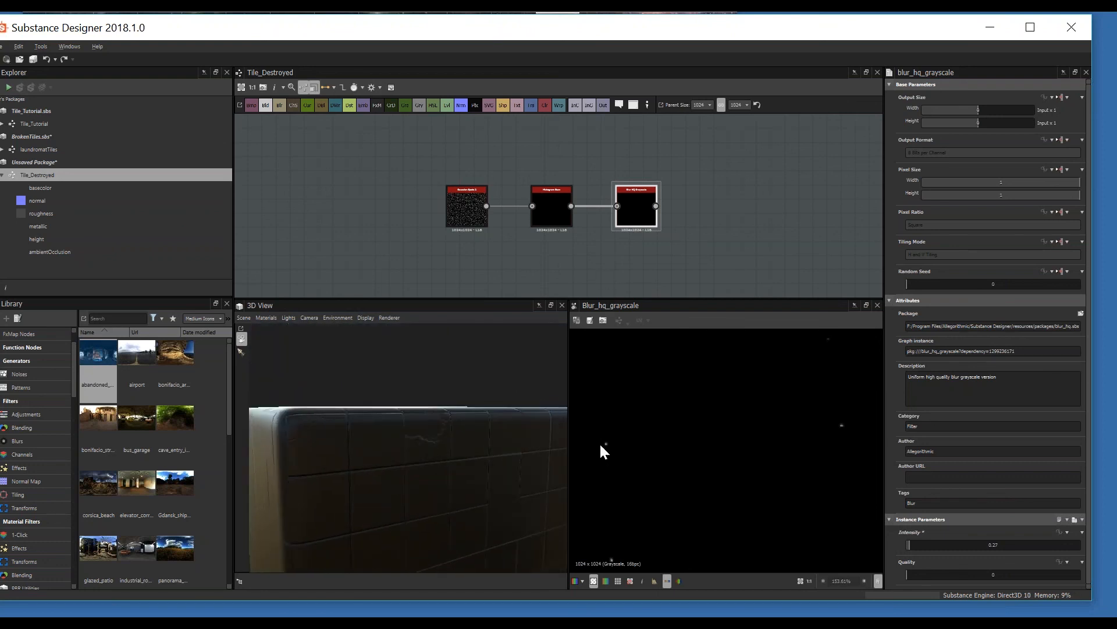
pyautogui.scroll(3, 600, 444)
pyautogui.moveTo(423, 432); pyautogui.dragTo(411, 456)
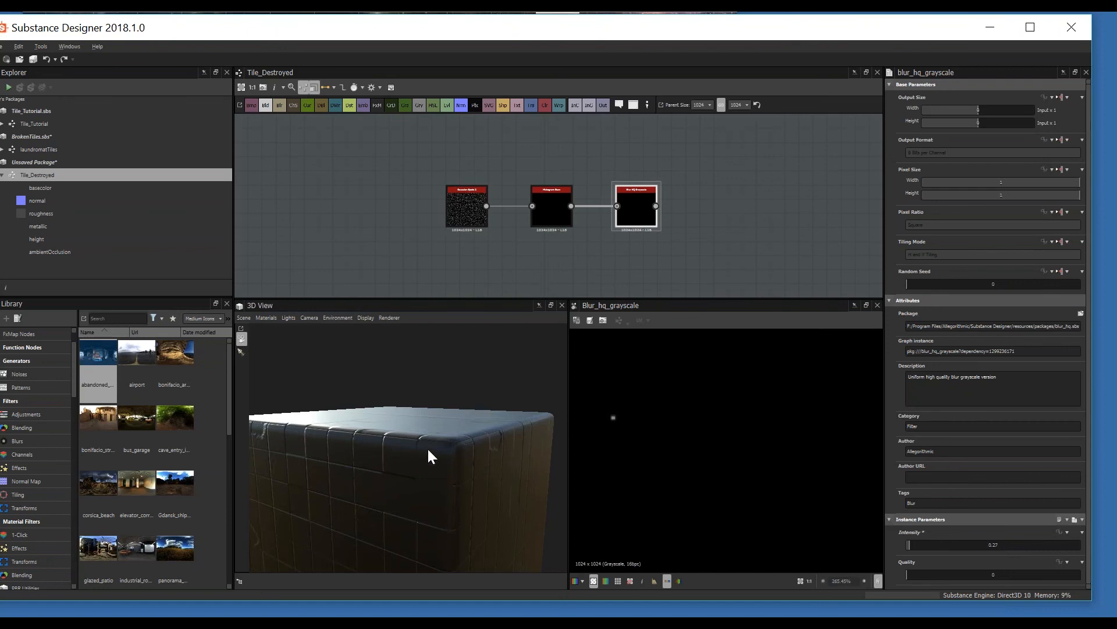
pyautogui.moveTo(429, 456); pyautogui.dragTo(460, 466)
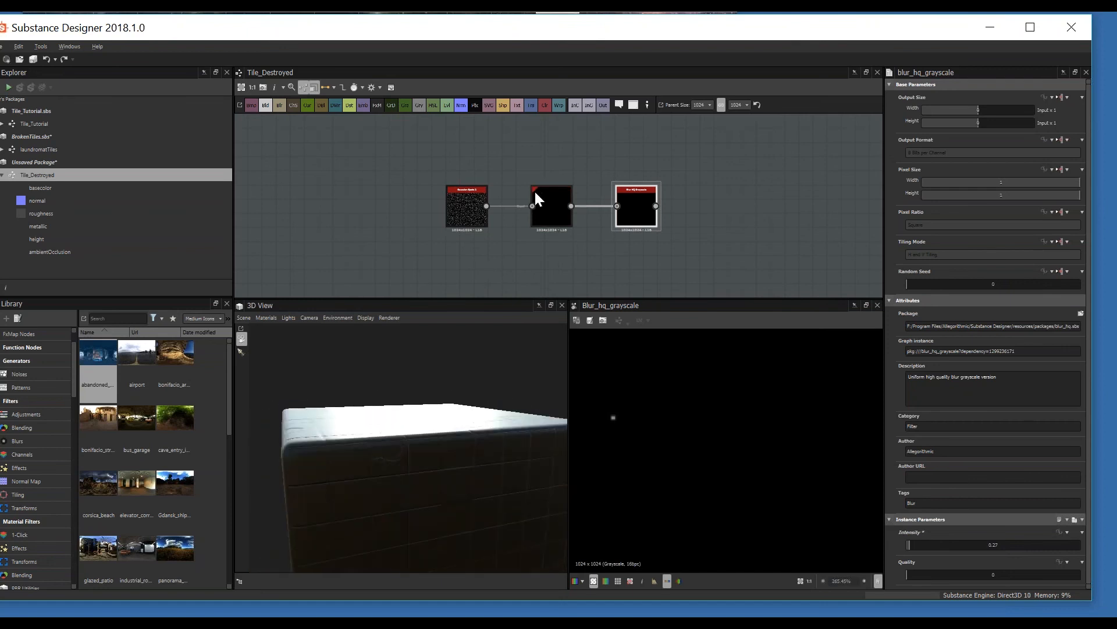
# - Add a Blend node after the Blur HQ Grayscale node and connect the blurred spots to its foreground input
pyautogui.moveTo(530, 210); pyautogui.dragTo(450, 181, button='middle')
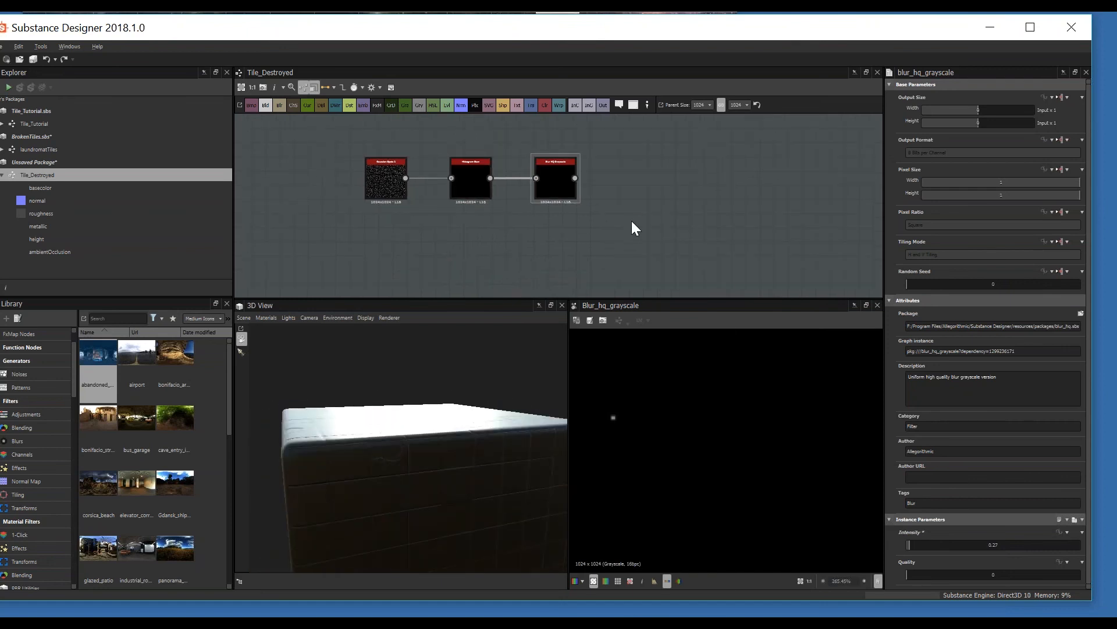
pyautogui.press('space')
pyautogui.press('Return')
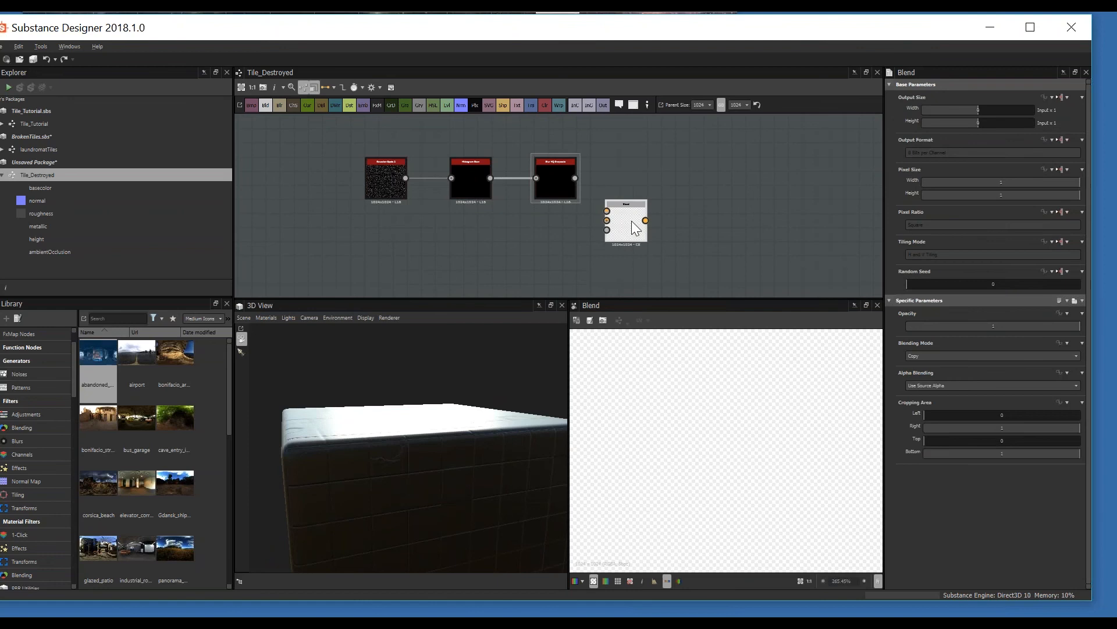
pyautogui.moveTo(575, 178); pyautogui.dragTo(638, 214)
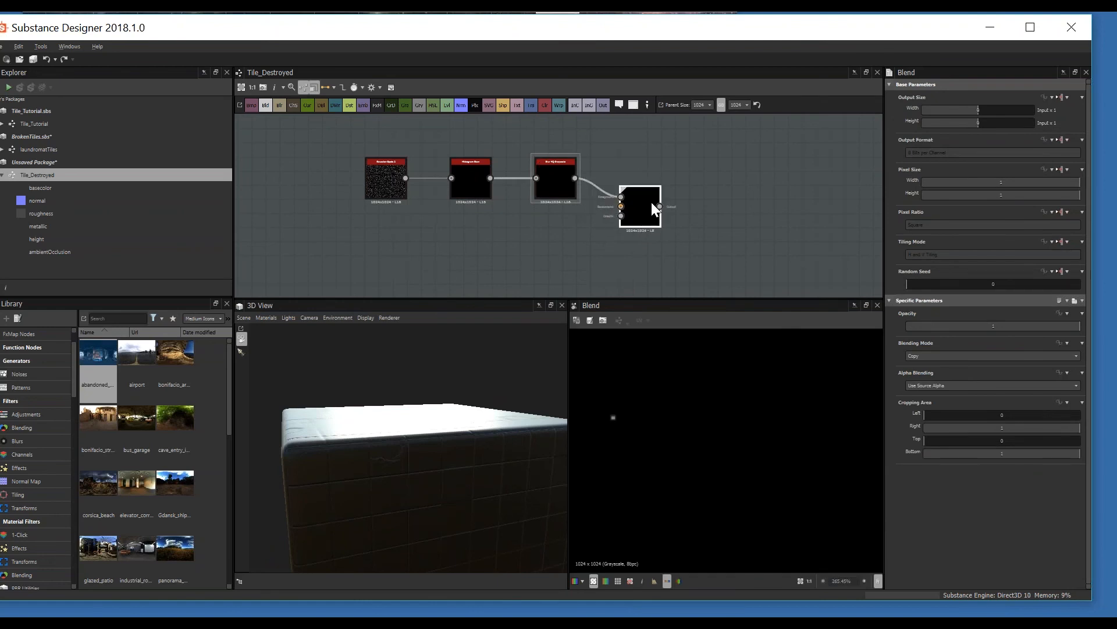
# - Connect the Cracked Tile frame's final Blend output to the new Blend's background and set its blending mode to Subtract
pyautogui.scroll(-5, 699, 177)
pyautogui.moveTo(697, 144); pyautogui.dragTo(623, 230, button='middle')
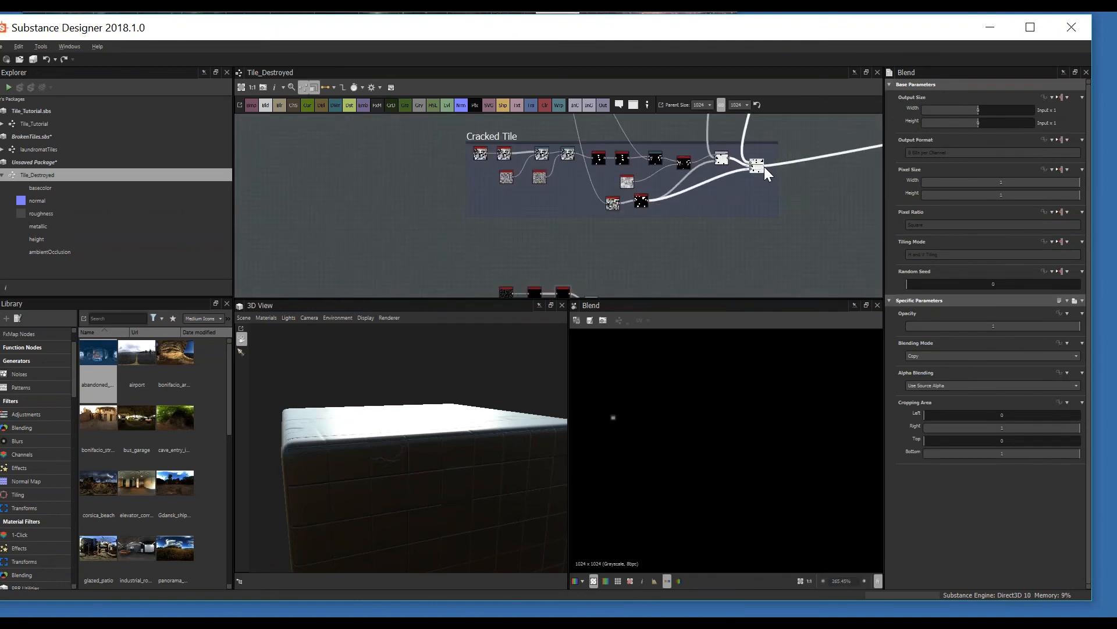
pyautogui.moveTo(764, 167); pyautogui.dragTo(637, 228)
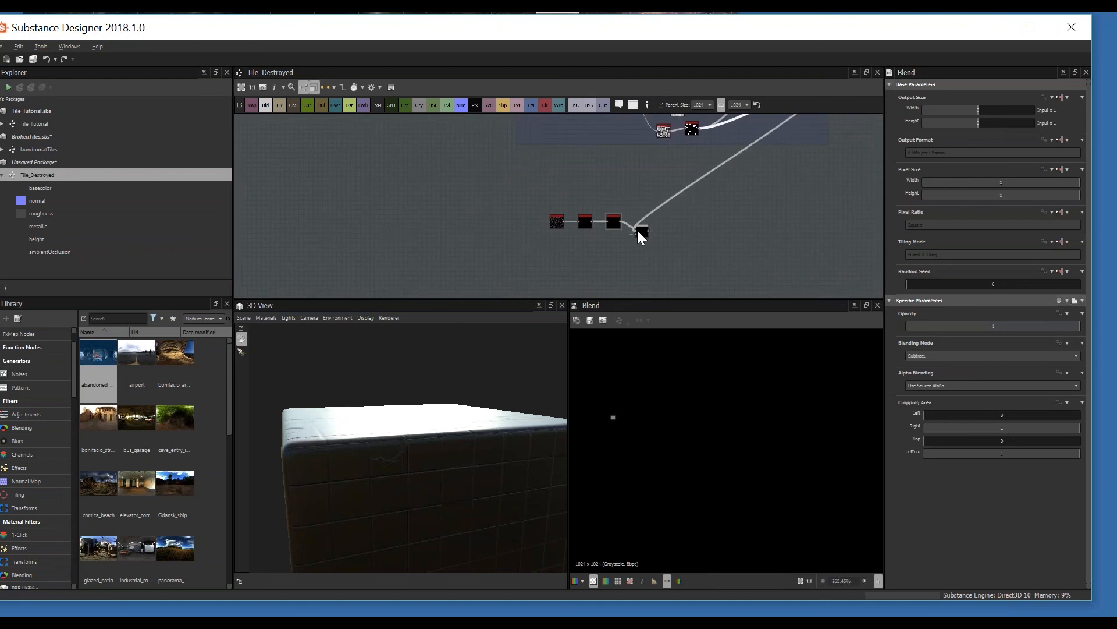
pyautogui.click(641, 231)
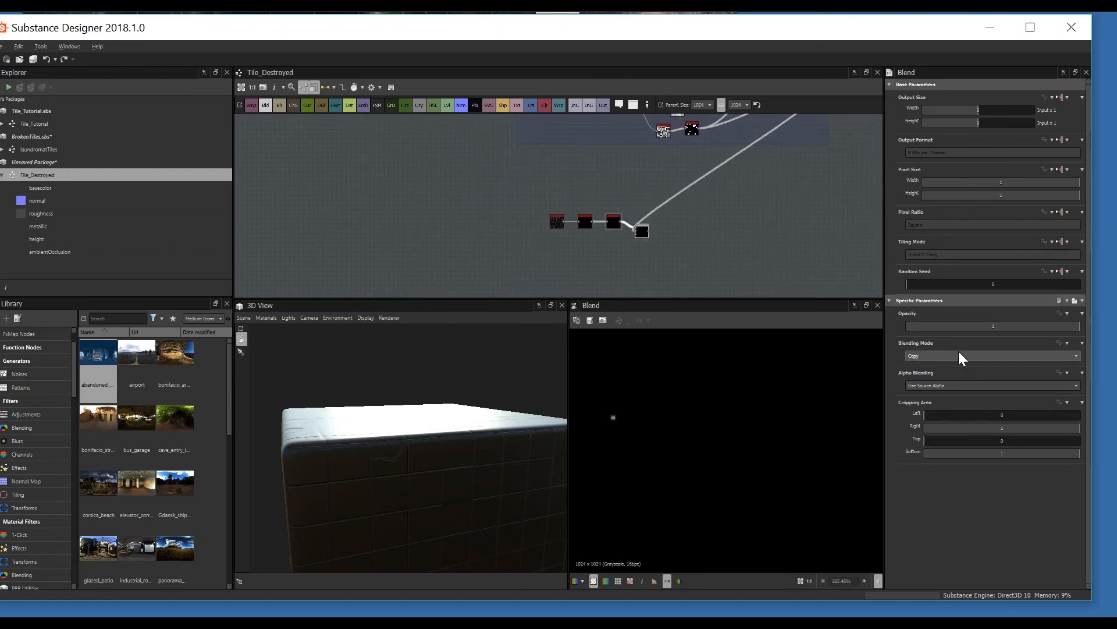
pyautogui.scroll(-2, 958, 351)
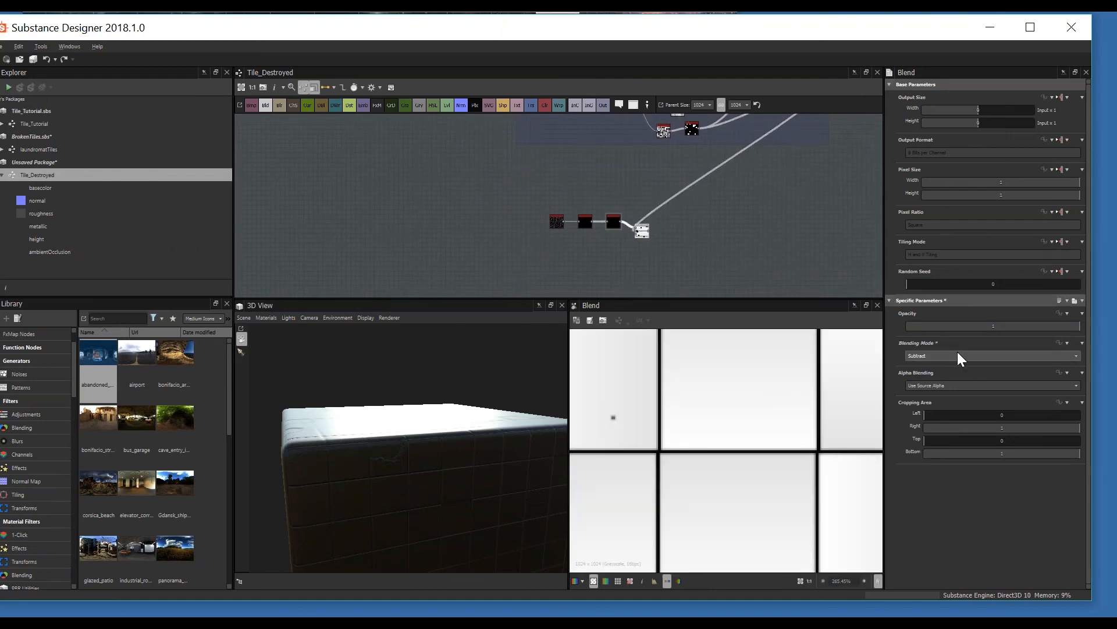
# - Examine how the subtracted spots are spread over the tiles in the 2D preview, and inspect the tile surface on the 3D cube
pyautogui.scroll(-6, 723, 424)
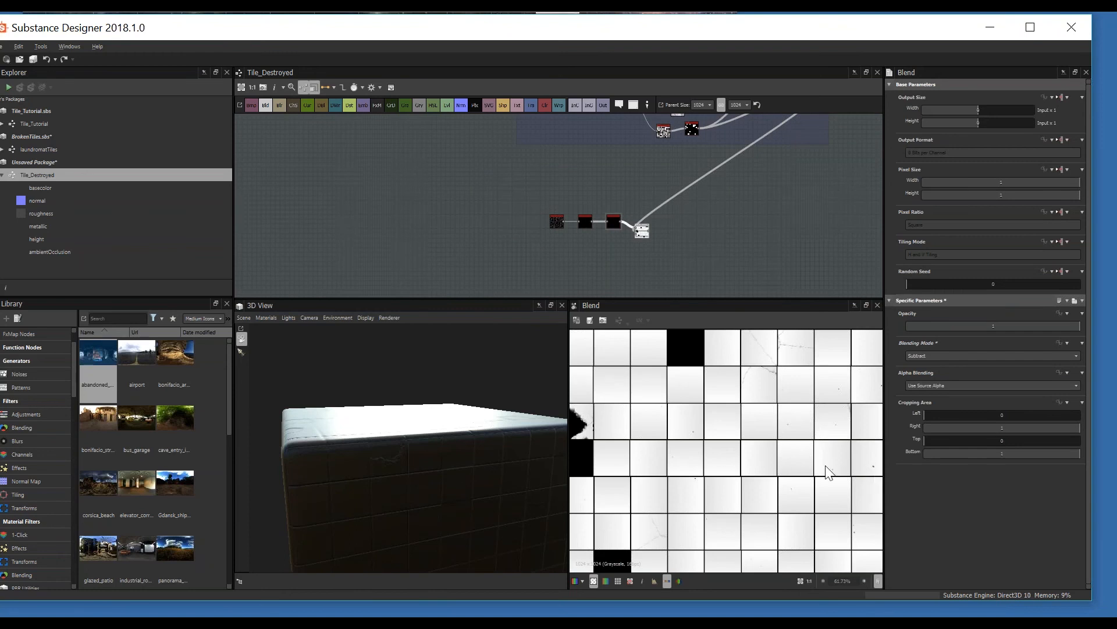
pyautogui.scroll(2, 850, 399)
pyautogui.moveTo(639, 233); pyautogui.dragTo(635, 208, button='middle')
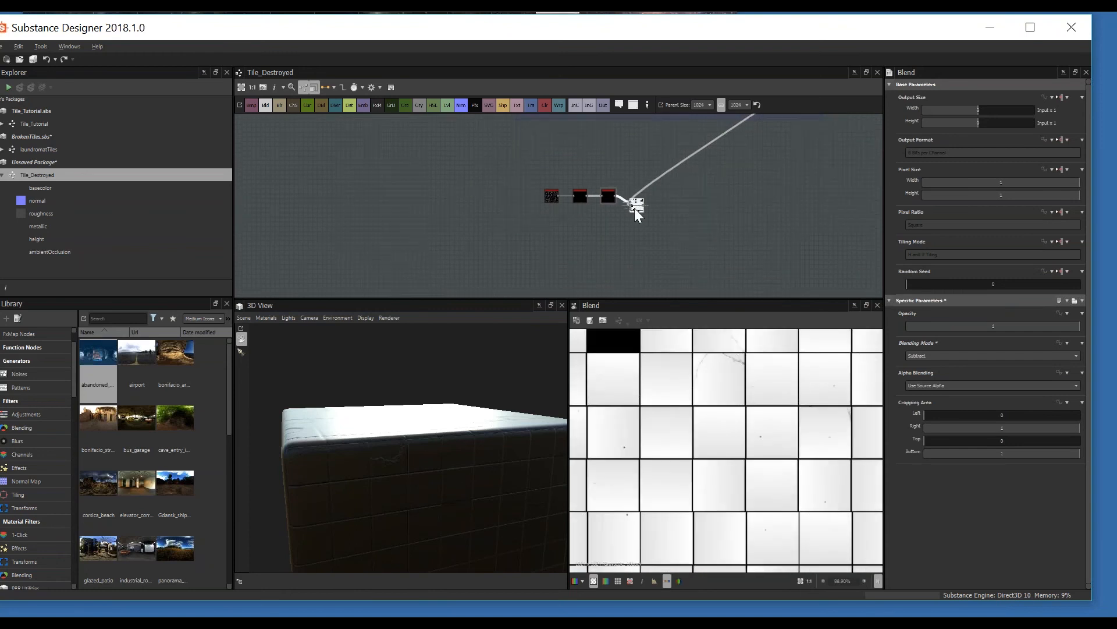
pyautogui.moveTo(634, 208); pyautogui.dragTo(644, 205)
pyautogui.scroll(2, 756, 446)
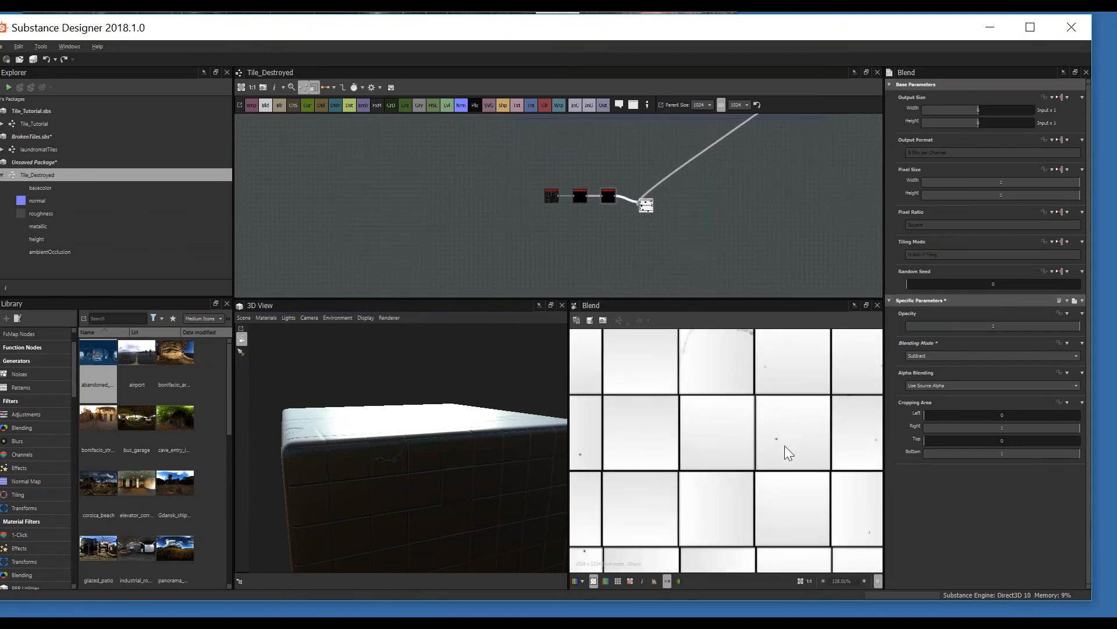
pyautogui.moveTo(798, 404); pyautogui.dragTo(746, 379, button='middle')
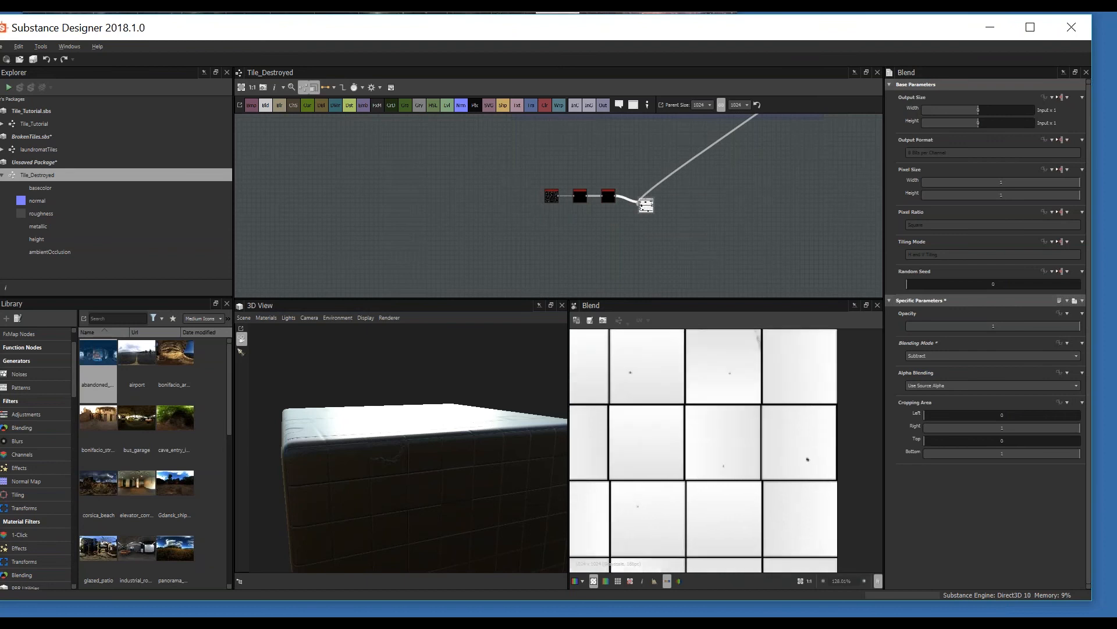
pyautogui.moveTo(688, 493); pyautogui.dragTo(745, 523, button='middle')
pyautogui.scroll(-1, 651, 376)
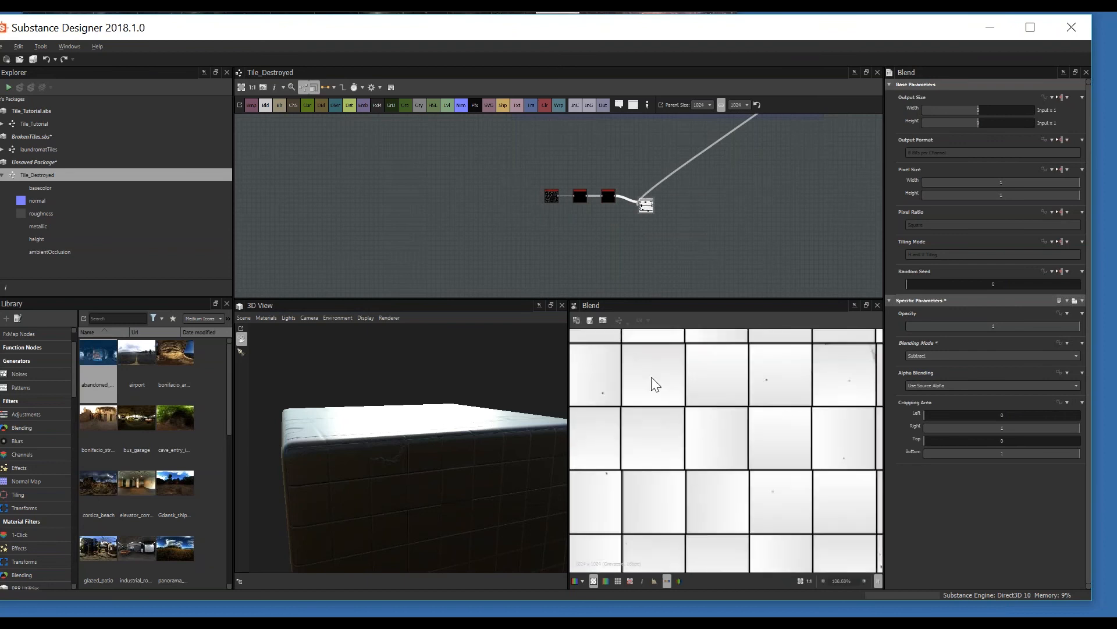
pyautogui.moveTo(651, 376); pyautogui.dragTo(710, 447, button='middle')
pyautogui.moveTo(692, 399); pyautogui.dragTo(733, 442, button='middle')
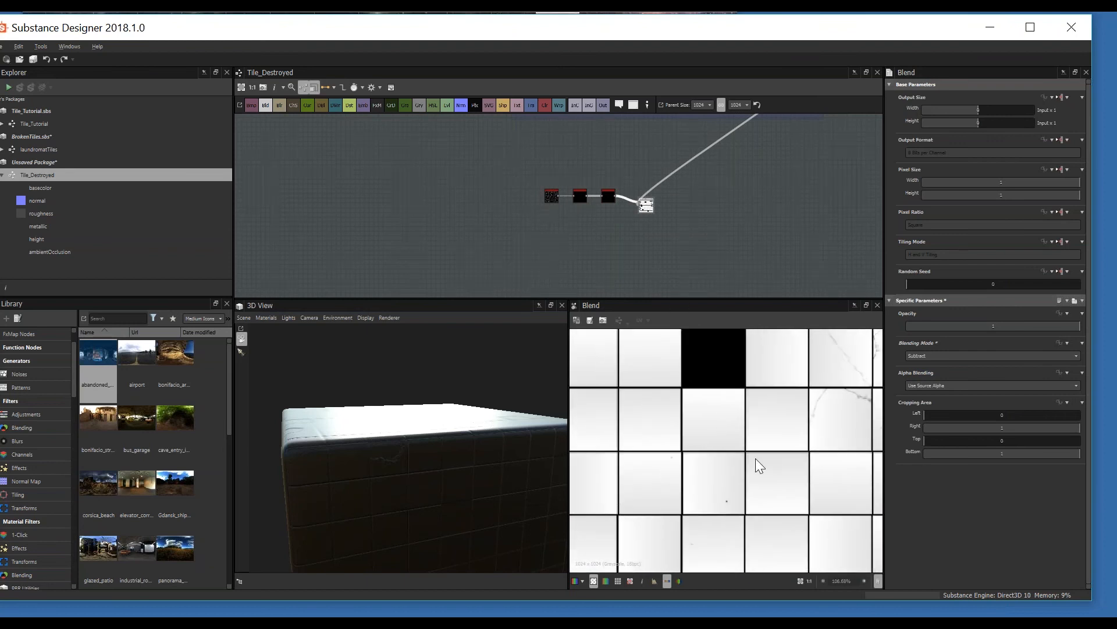
pyautogui.moveTo(705, 391); pyautogui.dragTo(767, 489, button='middle')
pyautogui.scroll(2, 723, 386)
pyautogui.scroll(-2, 659, 432)
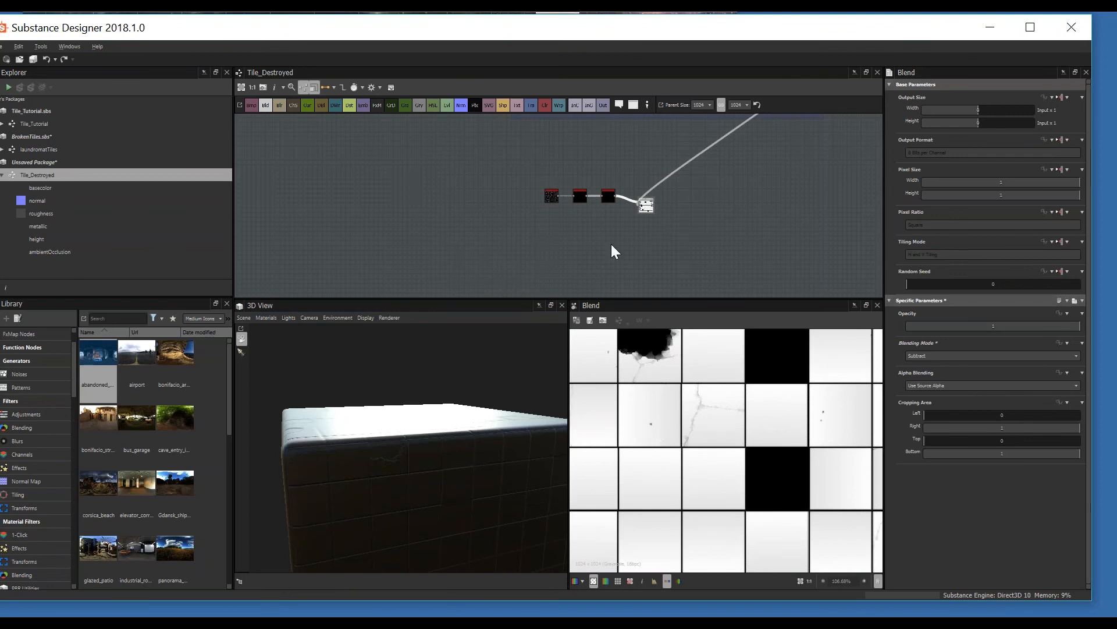
pyautogui.moveTo(655, 221); pyautogui.dragTo(644, 231, button='middle')
pyautogui.moveTo(391, 492)
pyautogui.mouseDown()
pyautogui.moveTo(434, 470)
pyautogui.moveTo(408, 496)
pyautogui.mouseUp()
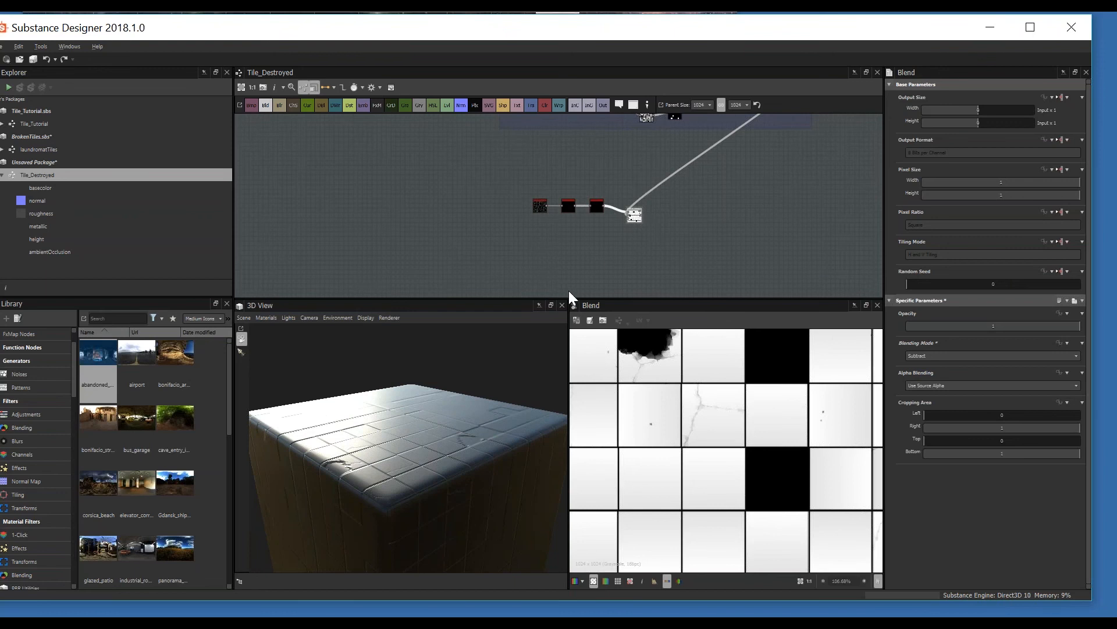
pyautogui.moveTo(460, 448); pyautogui.dragTo(423, 476)
pyautogui.moveTo(421, 481); pyautogui.dragTo(425, 457)
# - Add a Slope Blur Grayscale node and connect the Subtract Blend's output to its grayscale input
pyautogui.press('space')
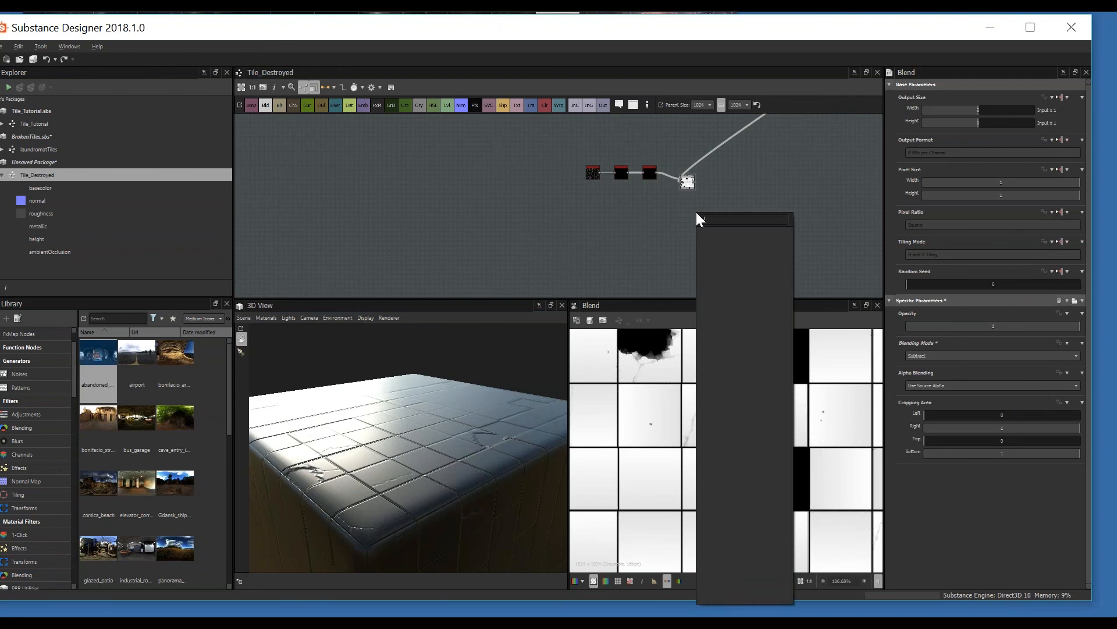
pyautogui.write('sl')
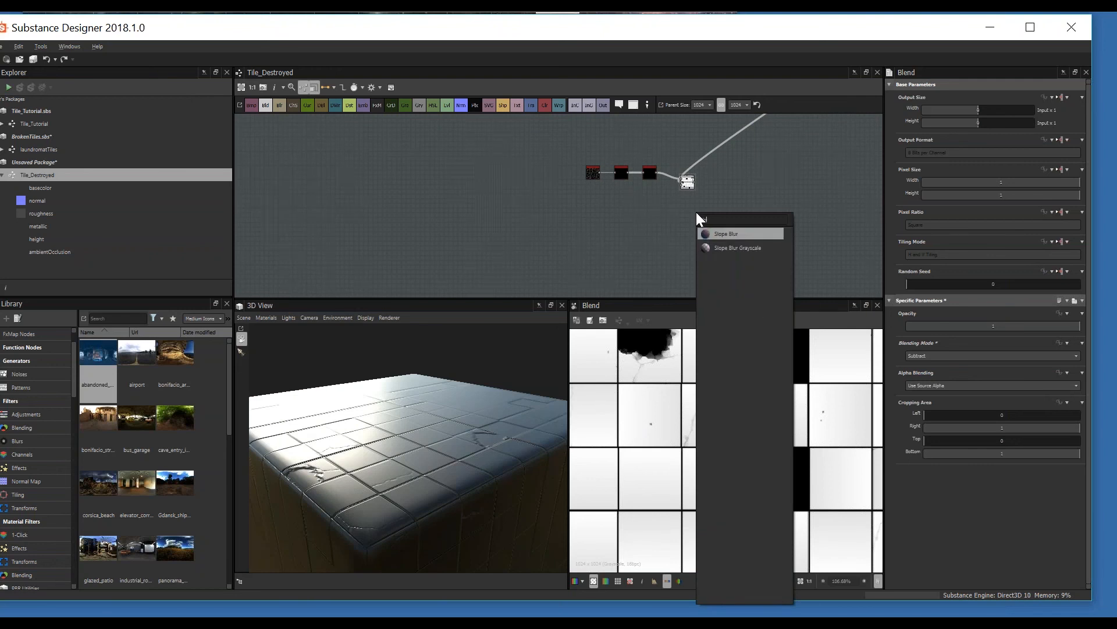
pyautogui.write('ope')
pyautogui.press('Down')
pyautogui.press('Return')
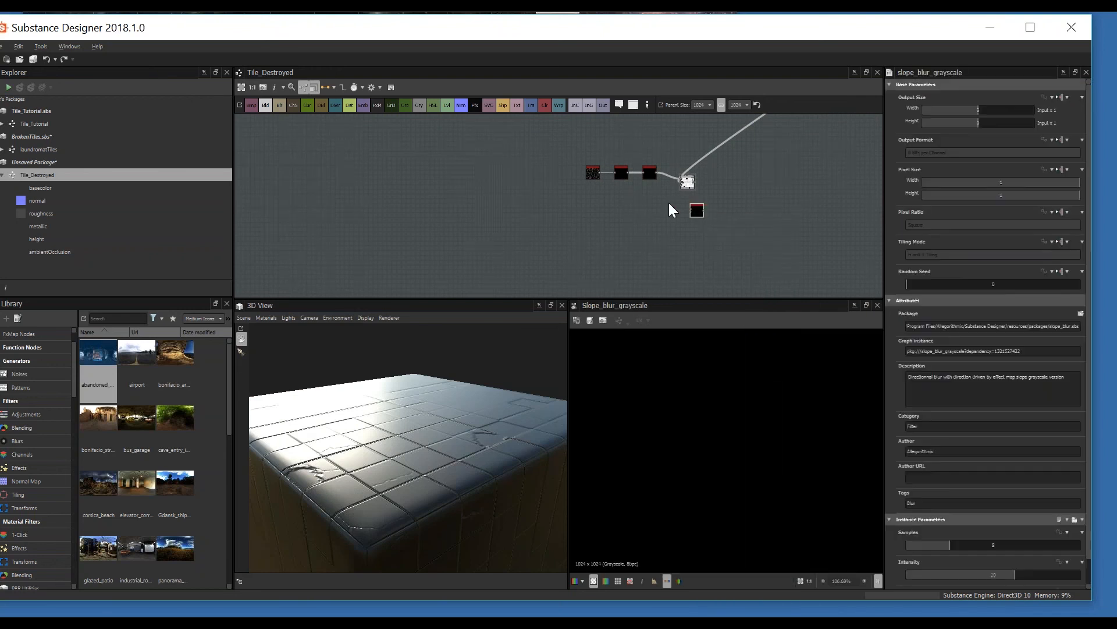
pyautogui.scroll(2, 668, 203)
pyautogui.moveTo(669, 203); pyautogui.dragTo(631, 231, button='middle')
pyautogui.scroll(1, 658, 204)
pyautogui.moveTo(662, 204); pyautogui.dragTo(687, 249)
pyautogui.scroll(1, 667, 248)
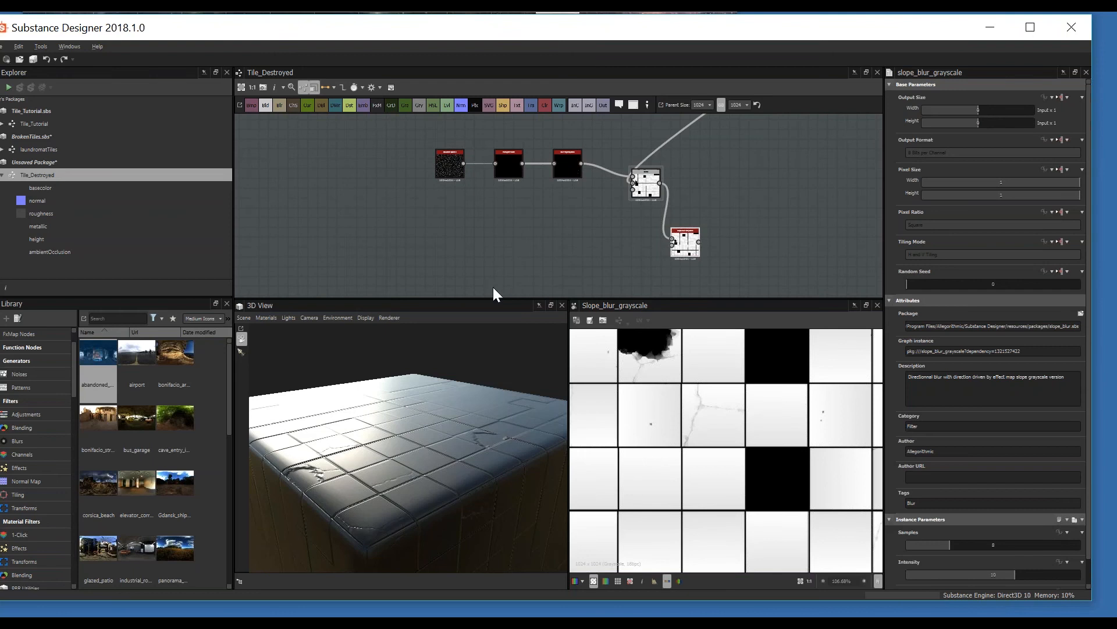
# - Add a Clouds 2 noise node and connect it to the slope input of the Slope Blur Grayscale node
pyautogui.press('space')
pyautogui.write('clouds')
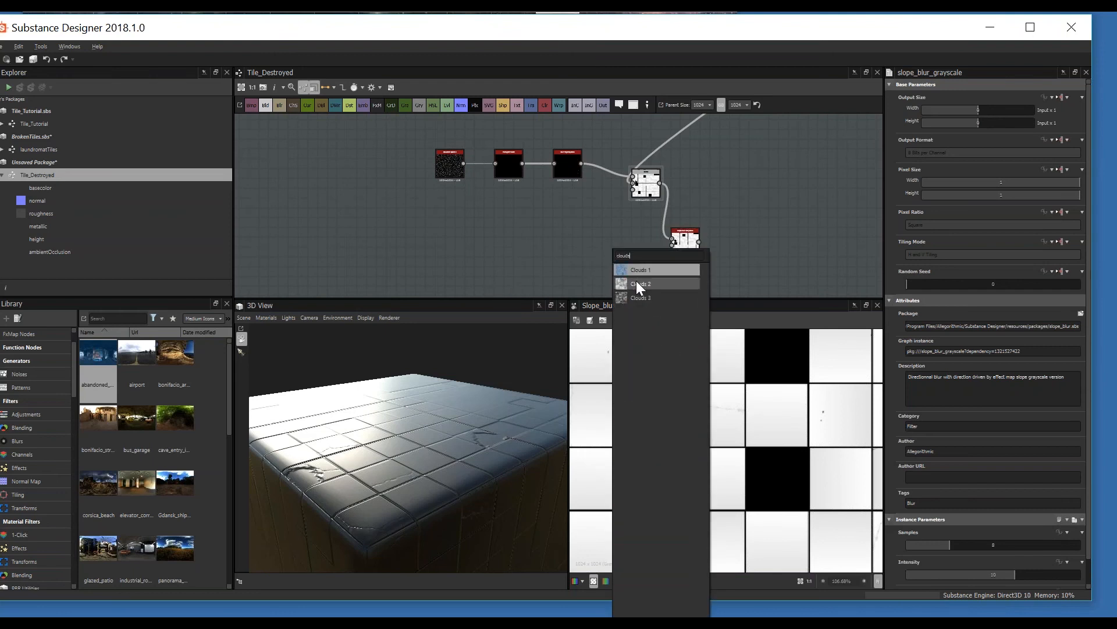
pyautogui.click(637, 282)
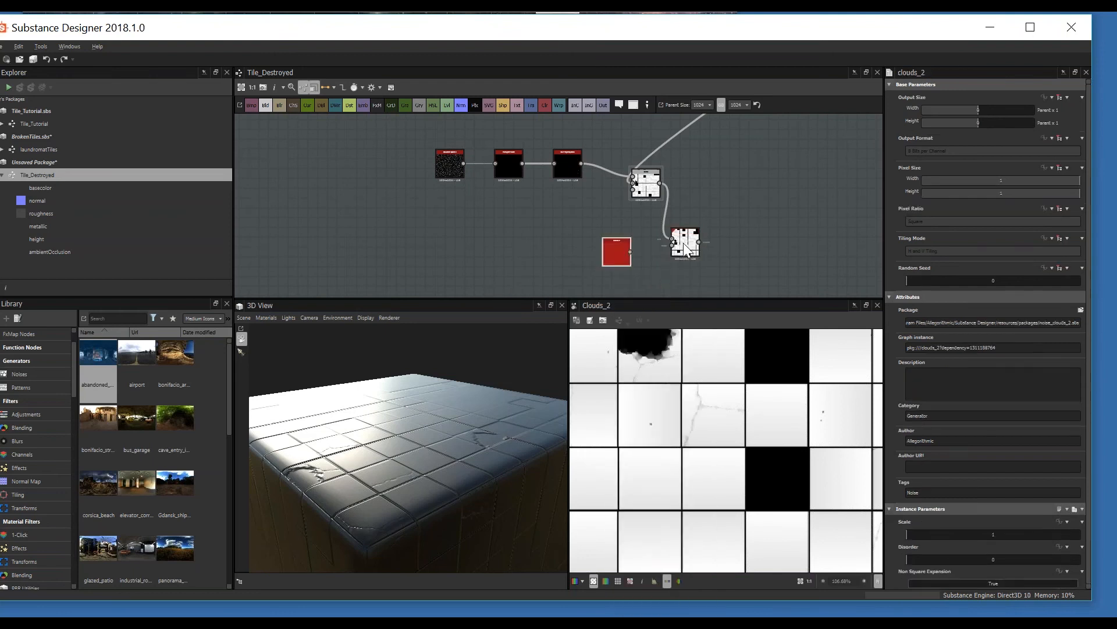
pyautogui.moveTo(682, 239); pyautogui.dragTo(711, 215)
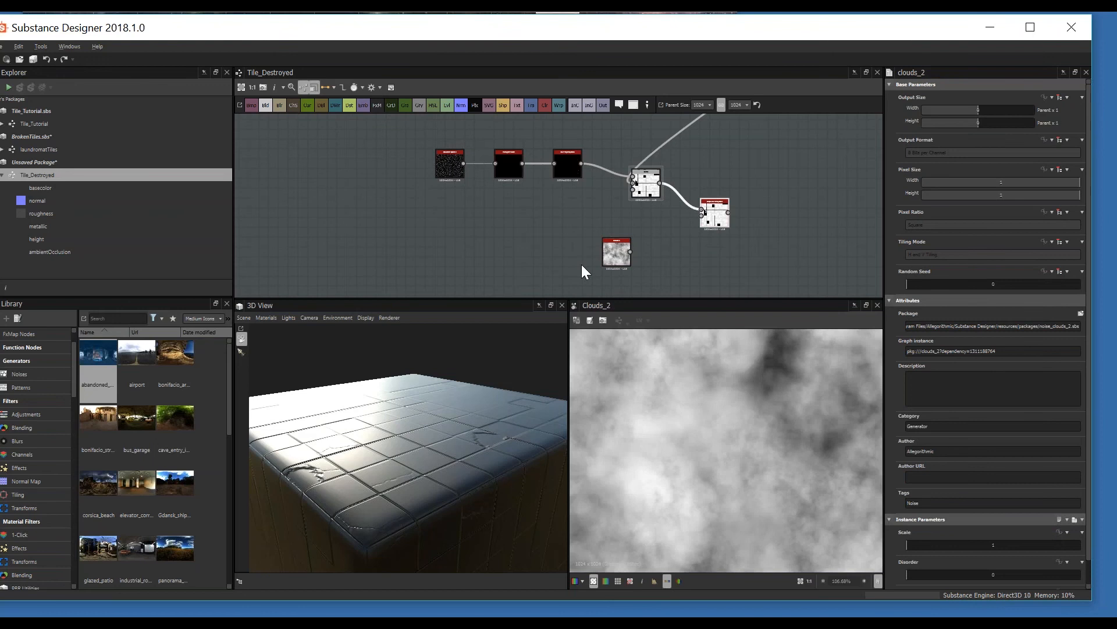
pyautogui.moveTo(630, 252); pyautogui.dragTo(722, 223)
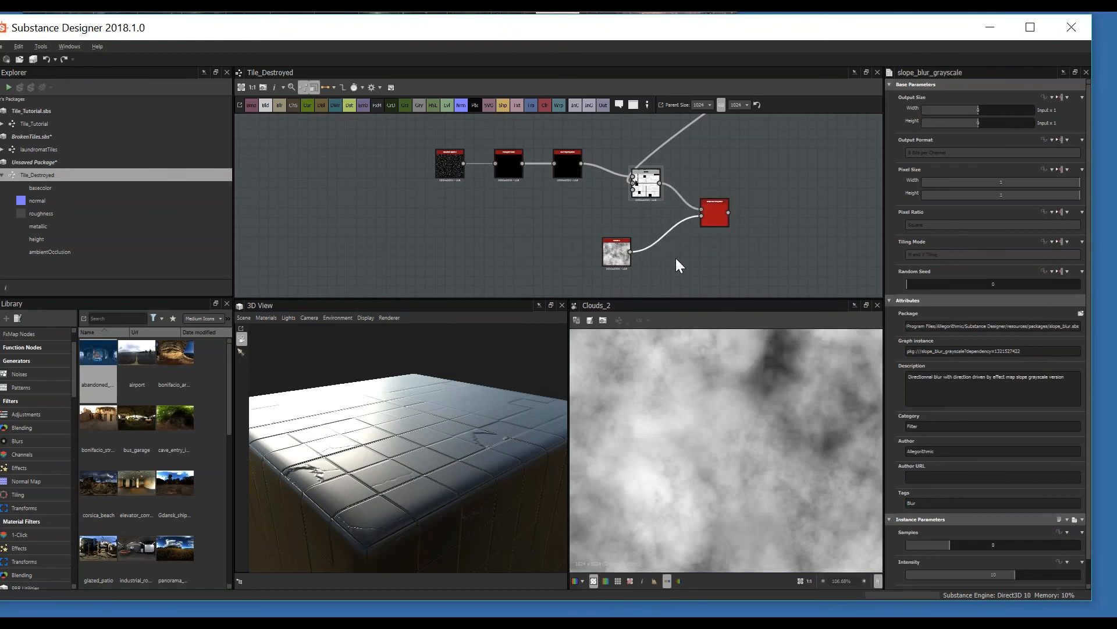
# - Insert a Blur HQ Grayscale node between the Clouds 2 and Slope Blur Grayscale nodes, and preview the blurred clouds
pyautogui.press('space')
pyautogui.write('blur')
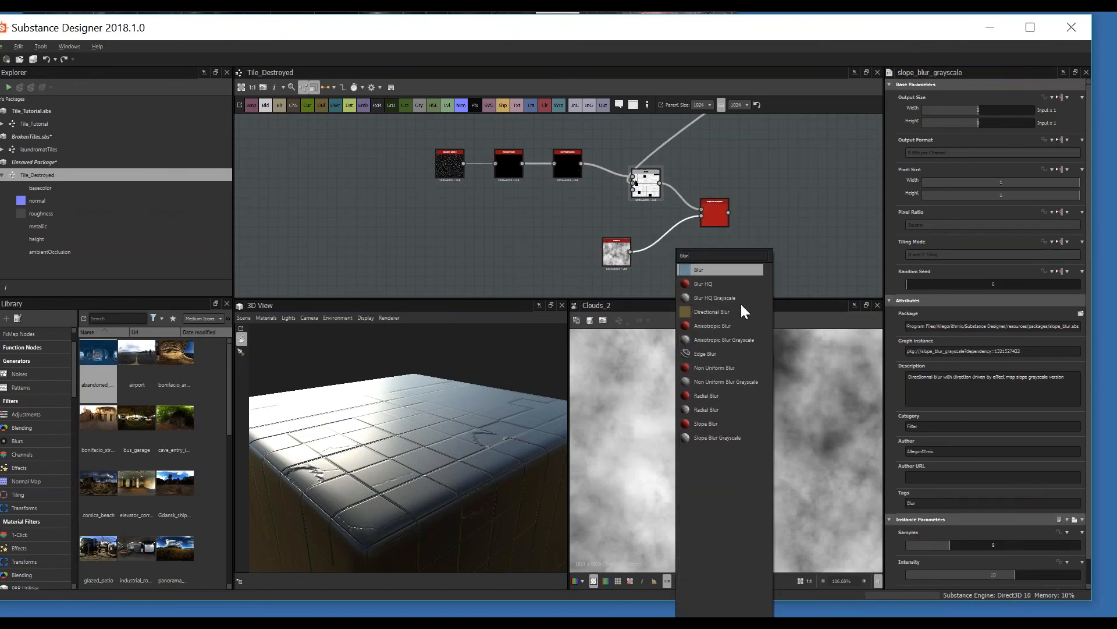
pyautogui.click(741, 297)
pyautogui.moveTo(660, 242); pyautogui.dragTo(654, 242)
pyautogui.moveTo(619, 249)
pyautogui.mouseDown()
pyautogui.moveTo(588, 243)
pyautogui.moveTo(613, 235)
pyautogui.mouseUp()
pyautogui.click(654, 240)
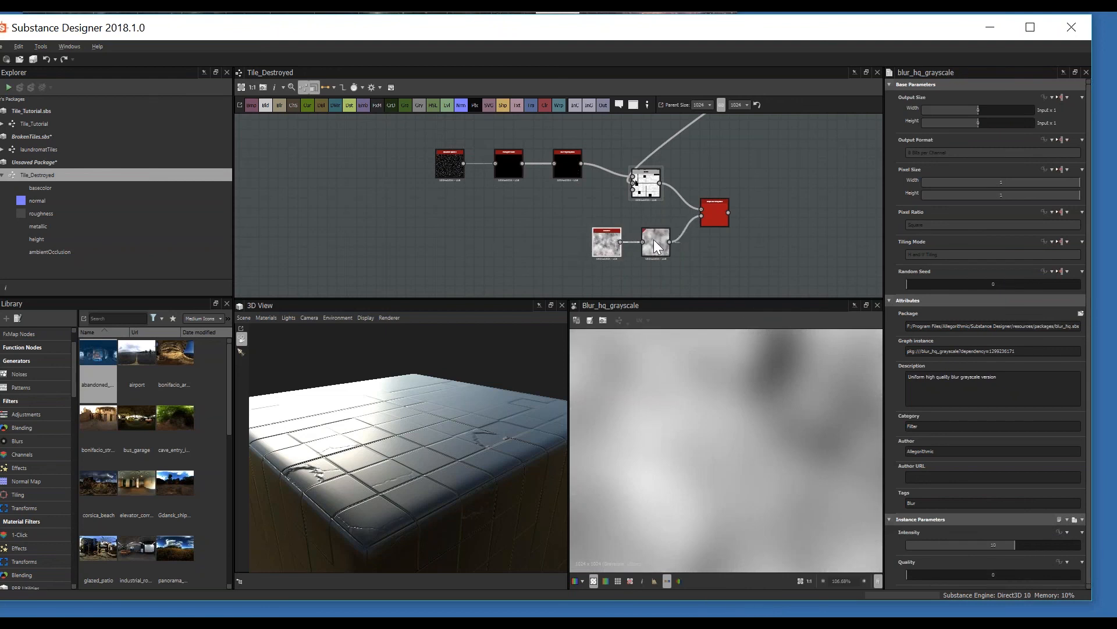
# - Delete the Clouds 2 node that feeds the new Blur HQ Grayscale node
pyautogui.scroll(-1, 655, 238)
pyautogui.moveTo(655, 237); pyautogui.dragTo(651, 206, button='middle')
pyautogui.scroll(2, 650, 206)
pyautogui.moveTo(576, 224); pyautogui.dragTo(512, 212)
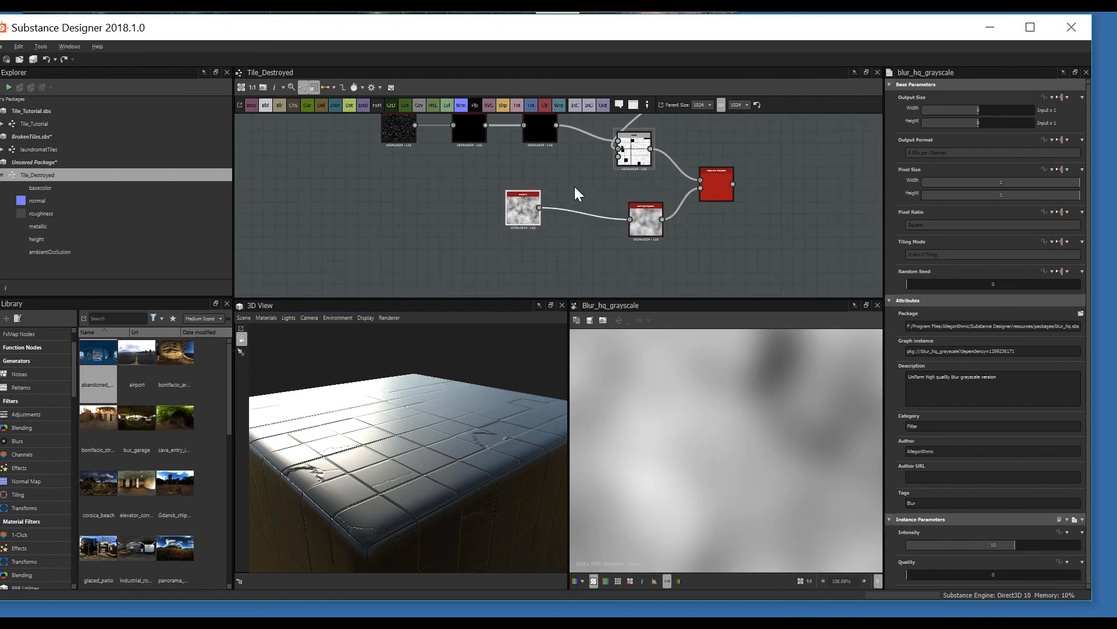
pyautogui.press('Delete')
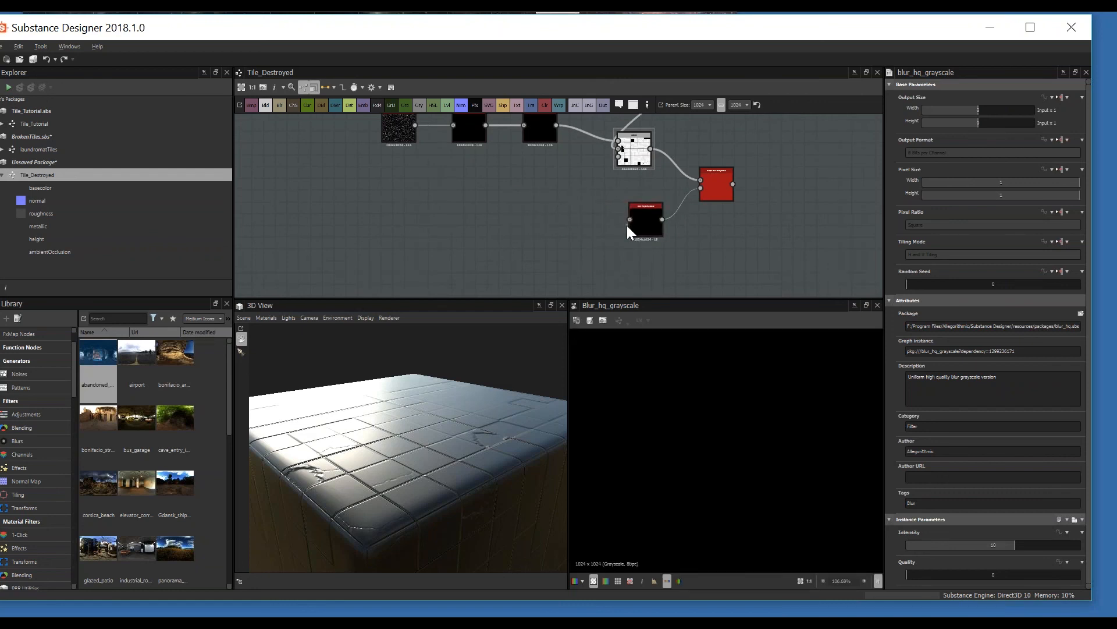
# - Add a Clouds 2 noise node to the graph
pyautogui.click(647, 226)
pyautogui.press('space')
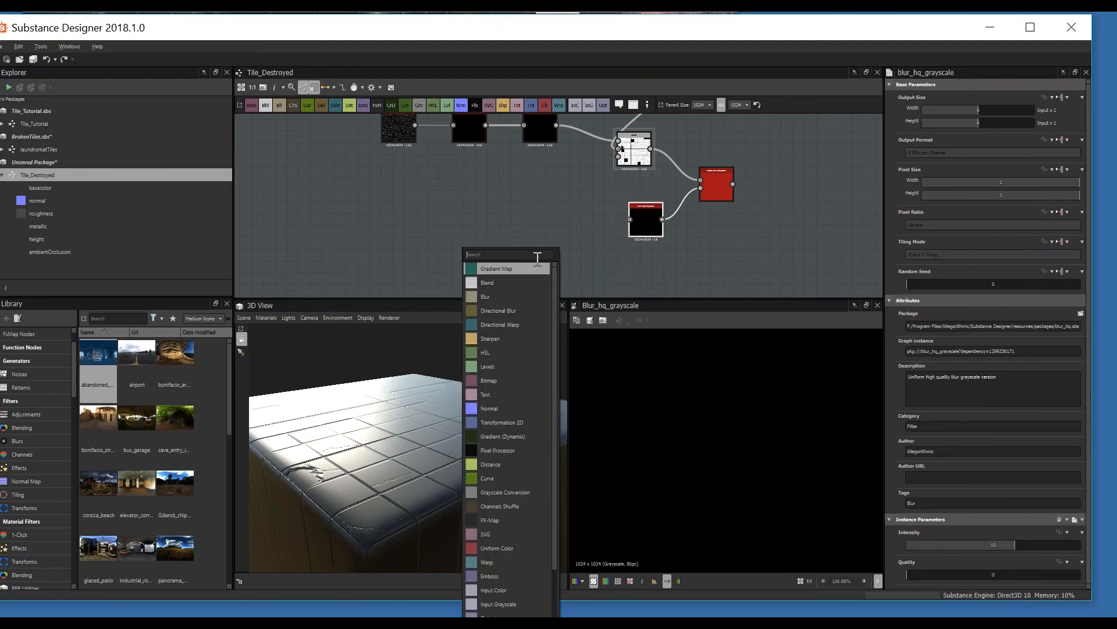
pyautogui.write('blur')
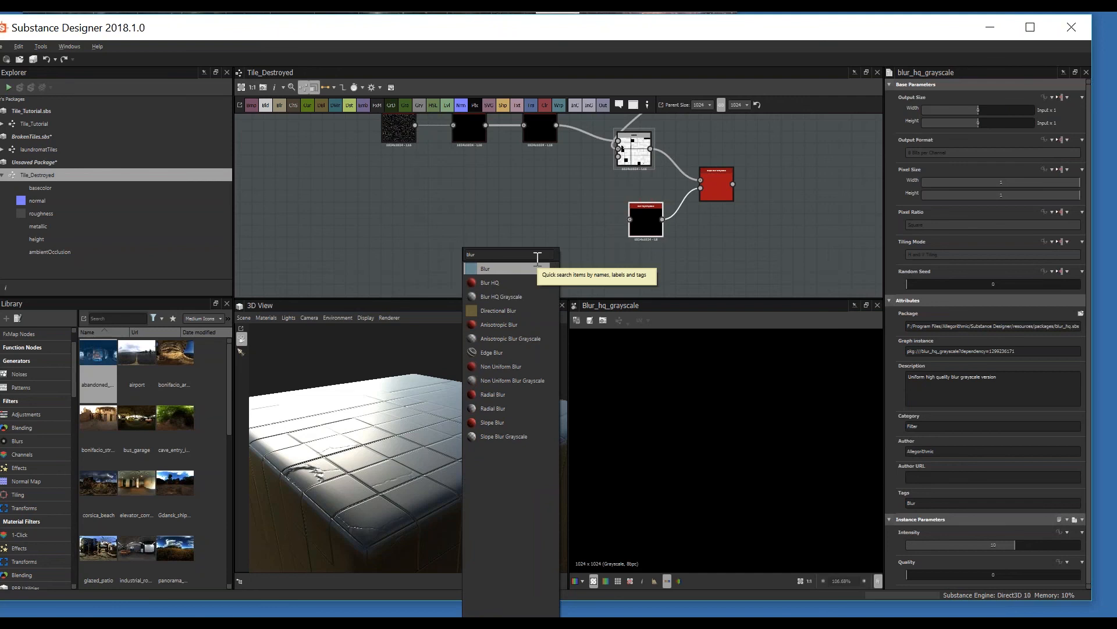
pyautogui.press('BackSpace')
pyautogui.press('BackSpace')
pyautogui.press('BackSpace')
pyautogui.press('BackSpace')
pyautogui.write('cloud')
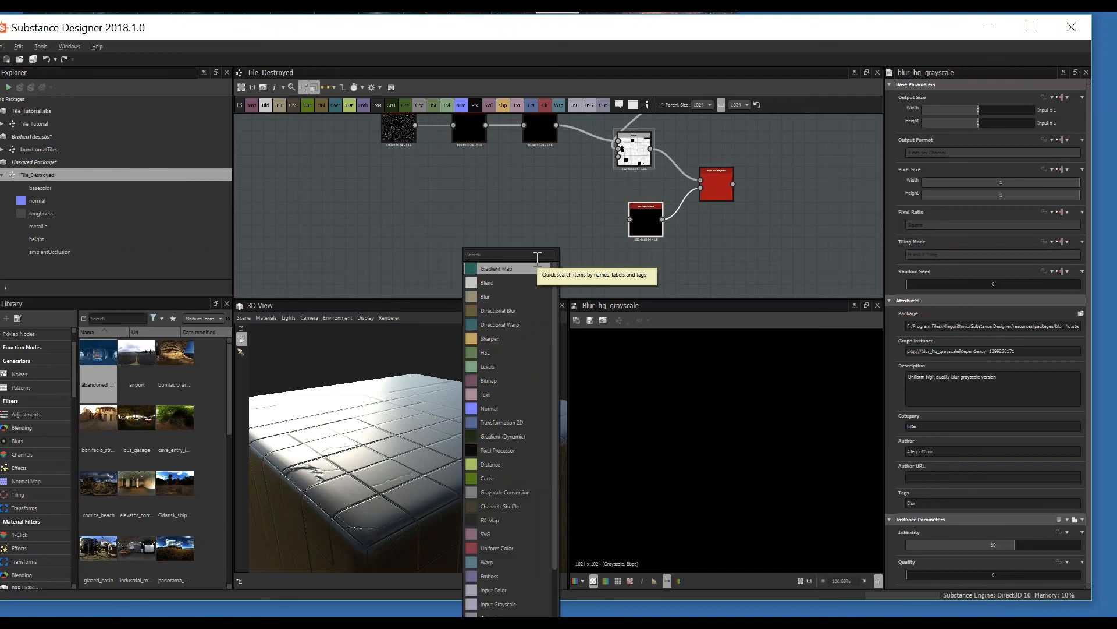
pyautogui.write('s')
pyautogui.press('Down')
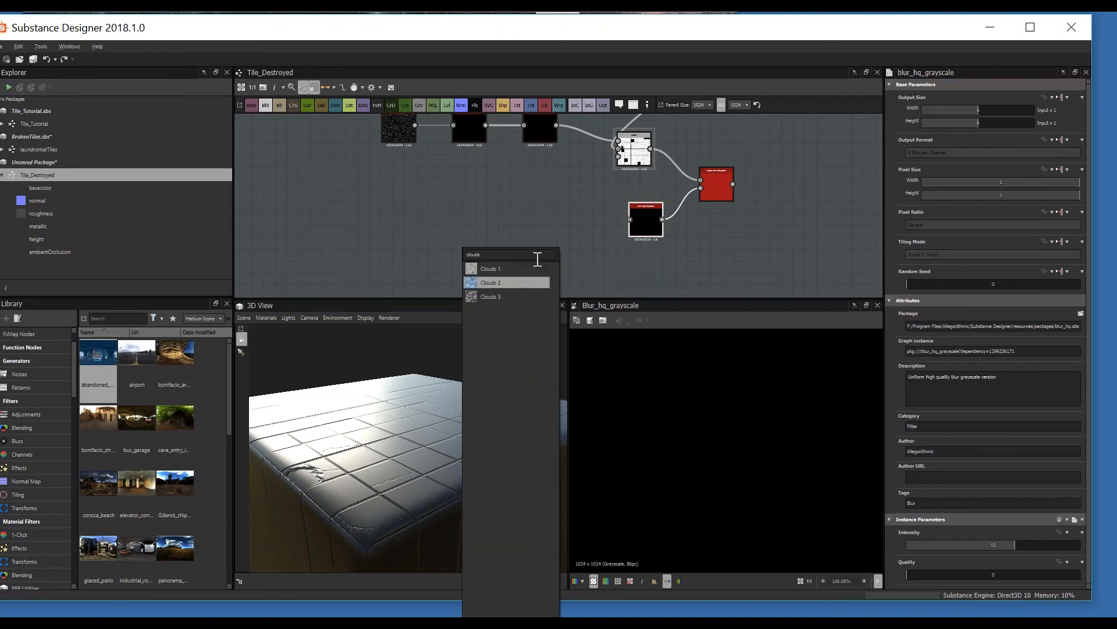
pyautogui.press('Return')
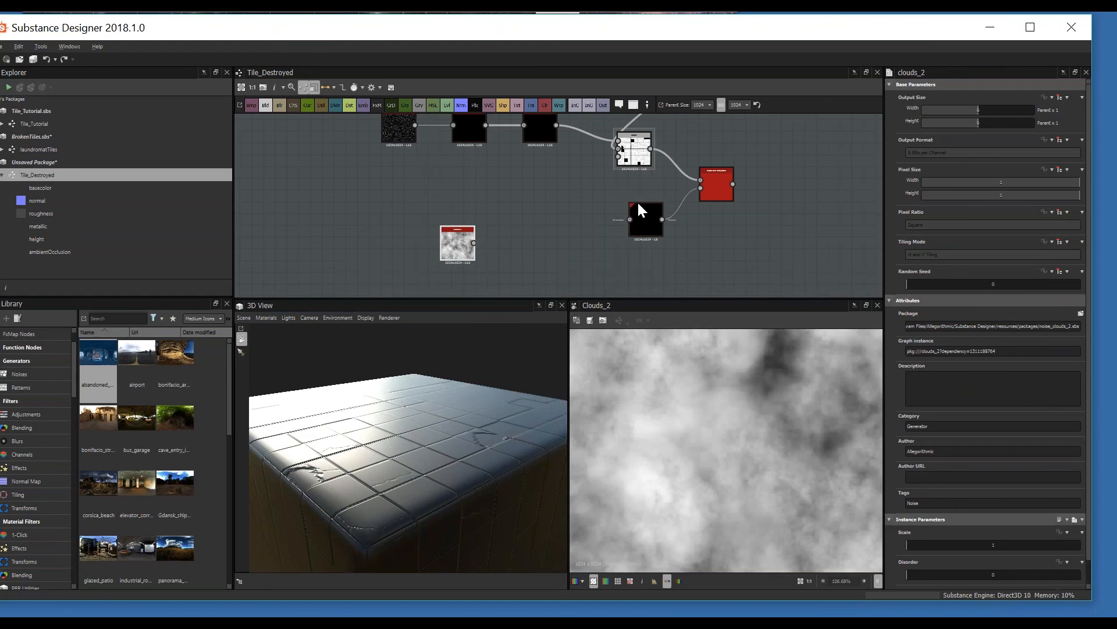
pyautogui.moveTo(630, 219); pyautogui.dragTo(540, 222)
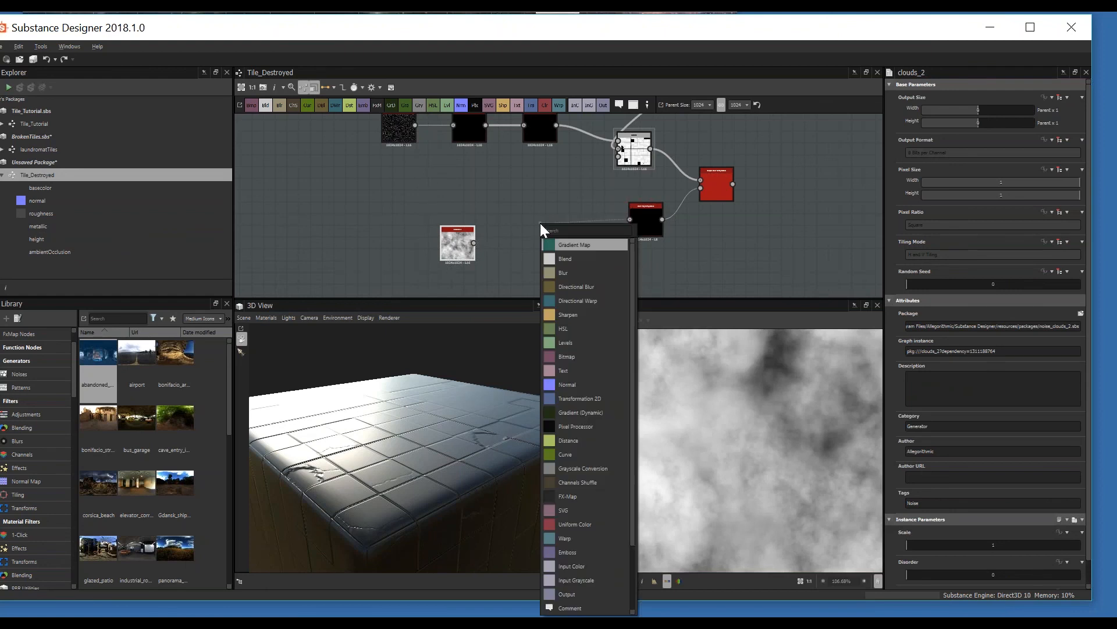
pyautogui.write('clouds')
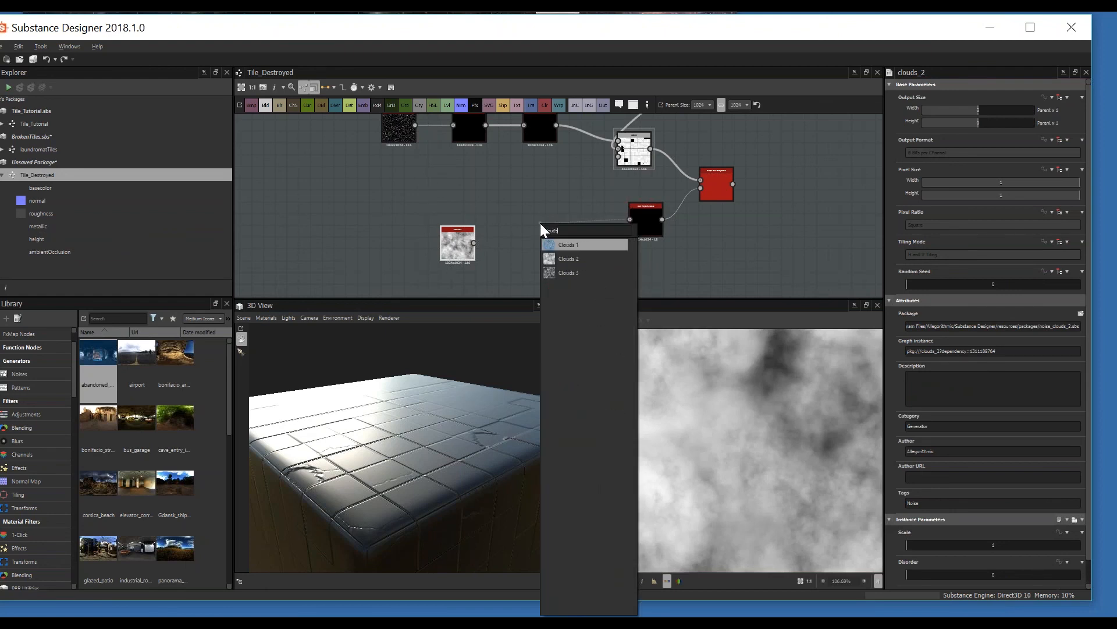
pyautogui.press('Return')
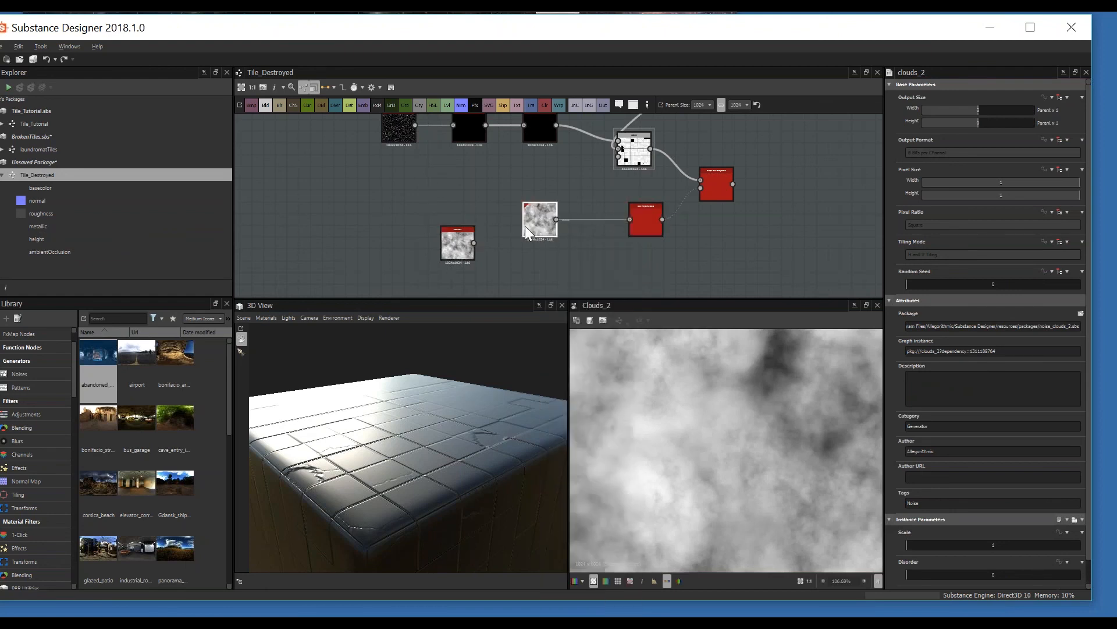
pyautogui.moveTo(525, 222); pyautogui.dragTo(535, 239)
pyautogui.click(578, 228)
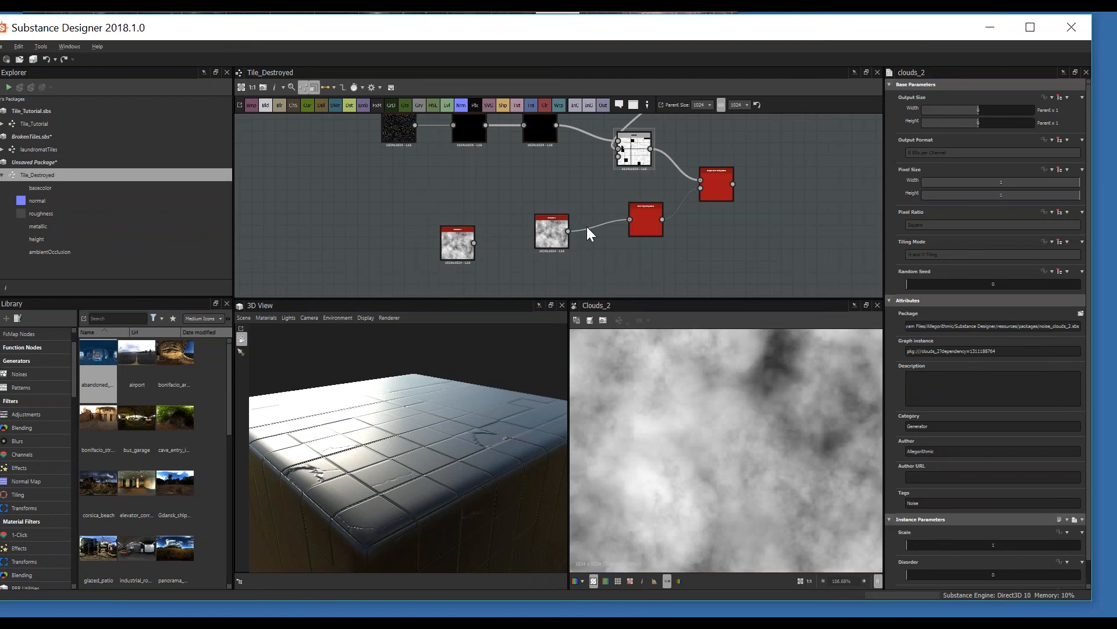
pyautogui.click(559, 227)
pyautogui.press('Delete')
# - Delete the old Blur HQ Grayscale node and preview the remaining Clouds 2 node
pyautogui.moveTo(591, 234); pyautogui.dragTo(588, 252)
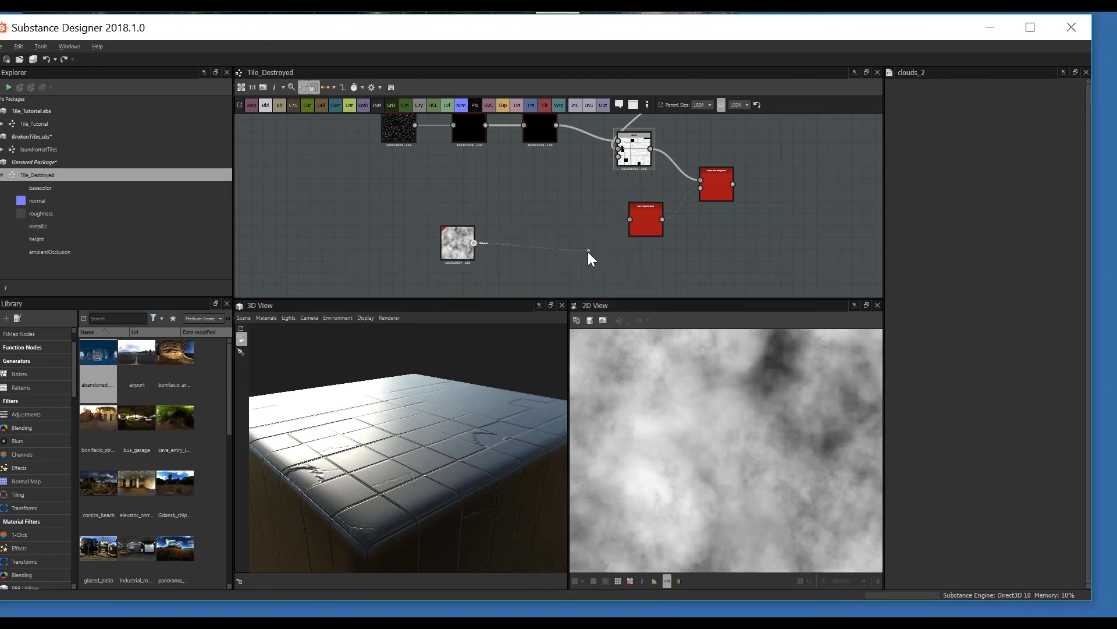
pyautogui.doubleClick(646, 219)
pyautogui.press('Delete')
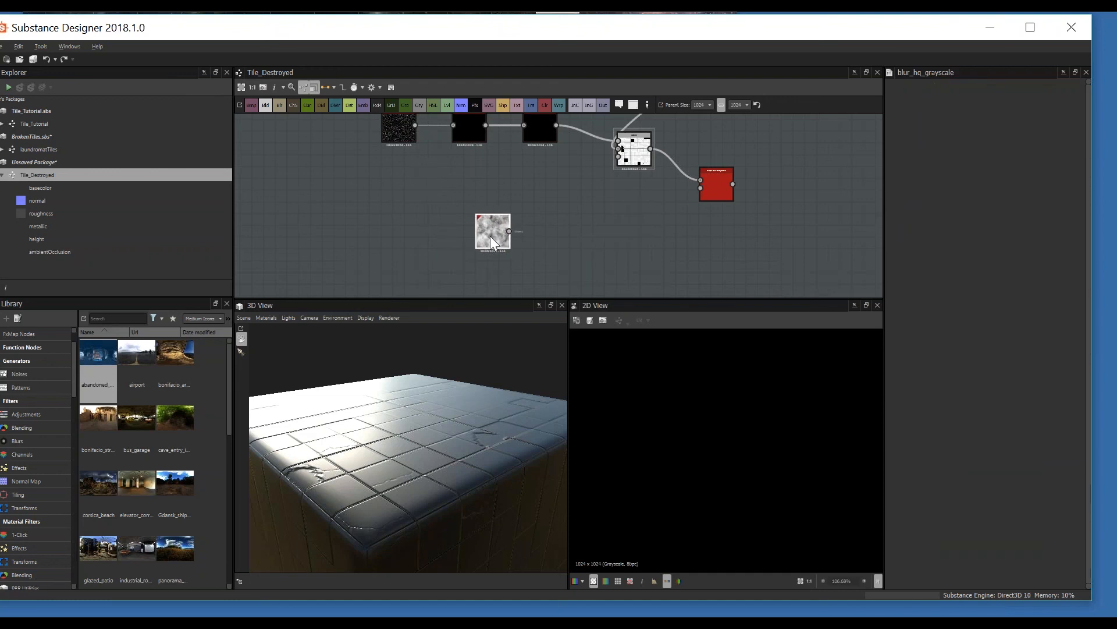
pyautogui.doubleClick(493, 235)
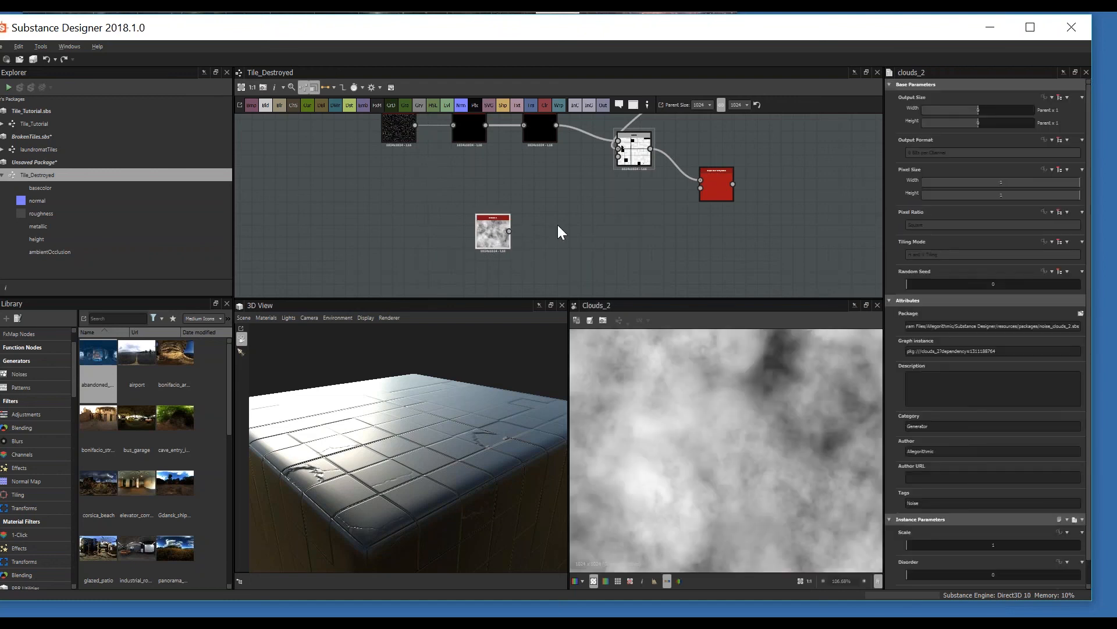
pyautogui.moveTo(579, 201); pyautogui.dragTo(575, 218, button='middle')
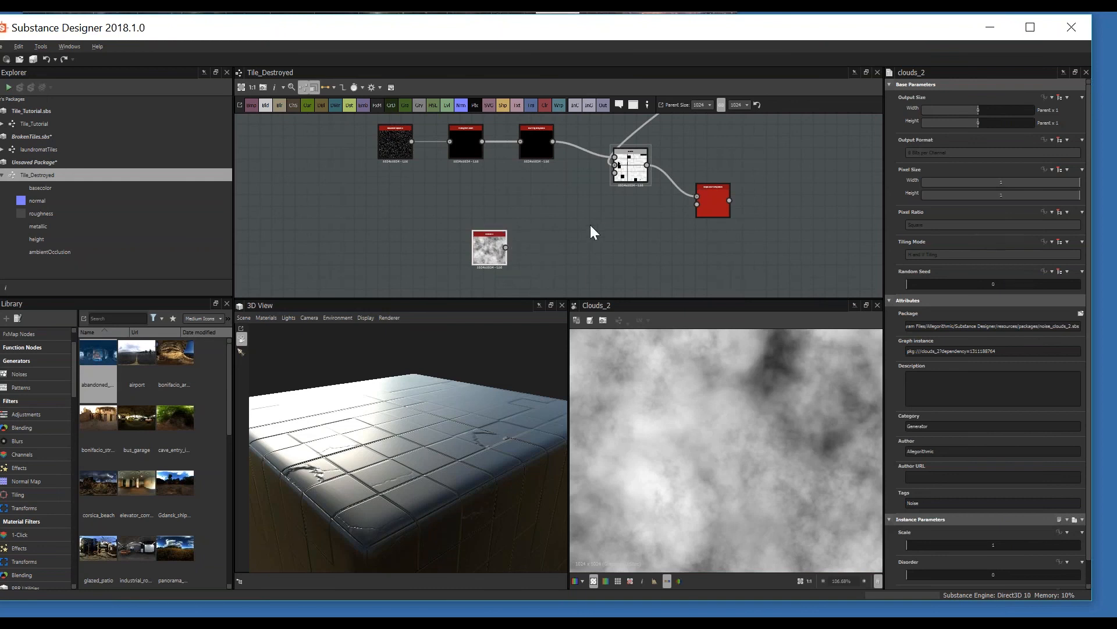
# - Add a new Blur HQ Grayscale node fed by the Clouds 2 node
pyautogui.press('space')
pyautogui.write('bl')
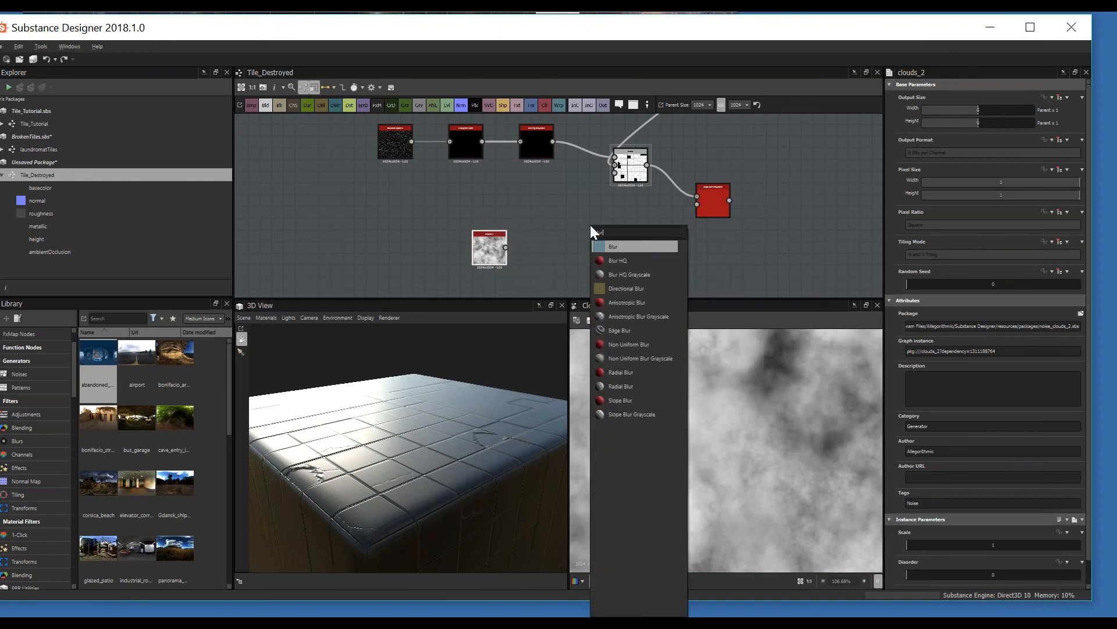
pyautogui.press('Down')
pyautogui.press('Down')
pyautogui.press('Return')
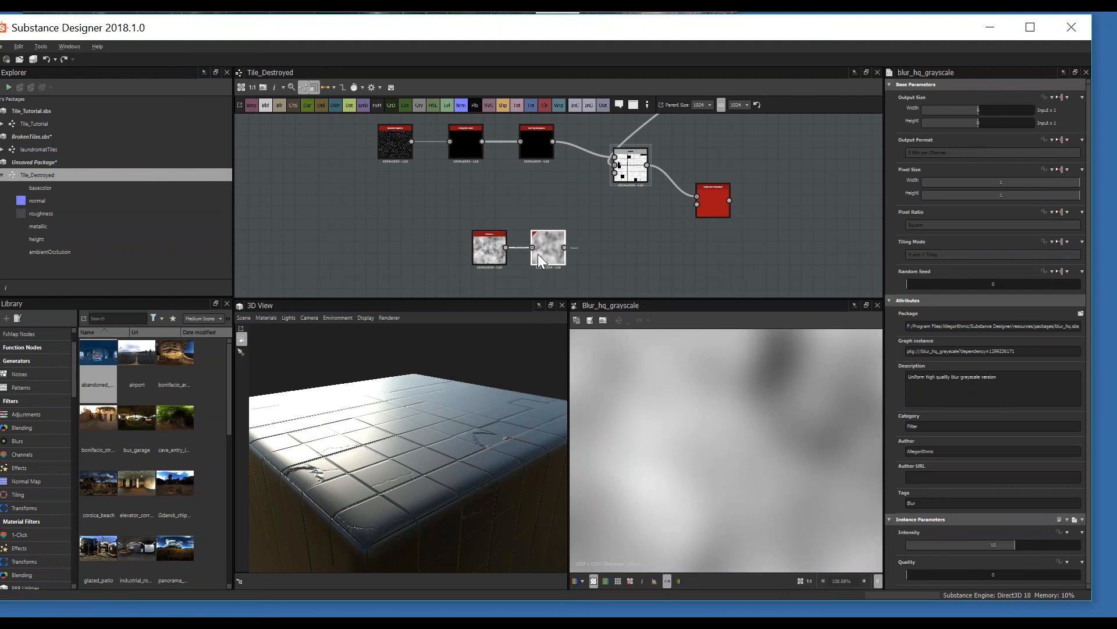
# - Line up the Blur HQ Grayscale node beside the Clouds 2 node and set its intensity to 0.43
pyautogui.scroll(3, 529, 242)
pyautogui.moveTo(533, 255); pyautogui.dragTo(603, 193)
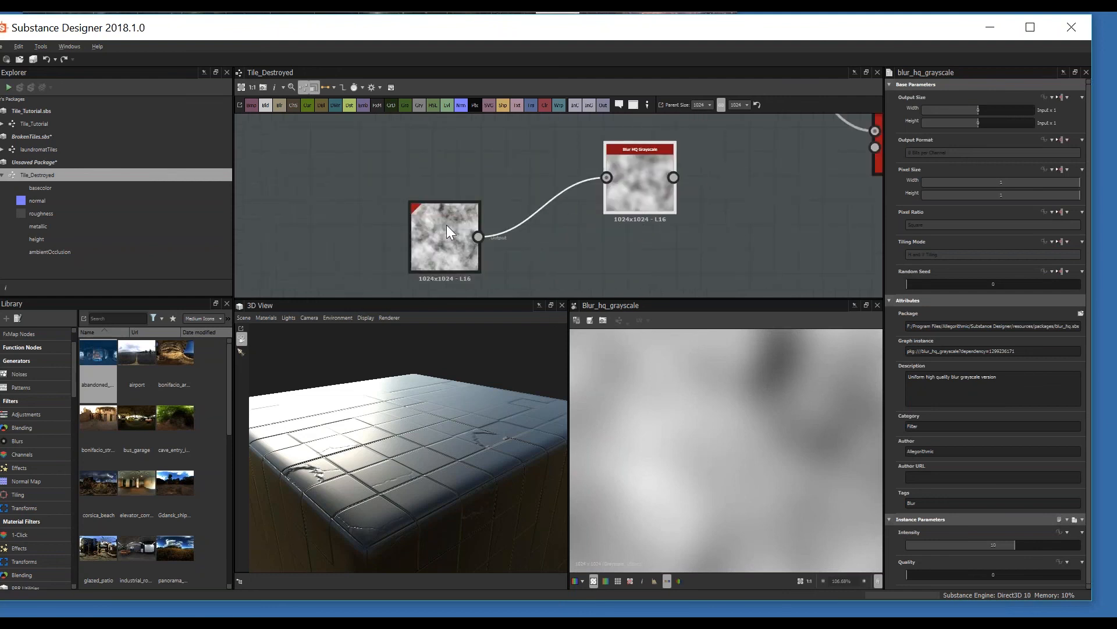
pyautogui.click(447, 228)
pyautogui.scroll(-3, 466, 227)
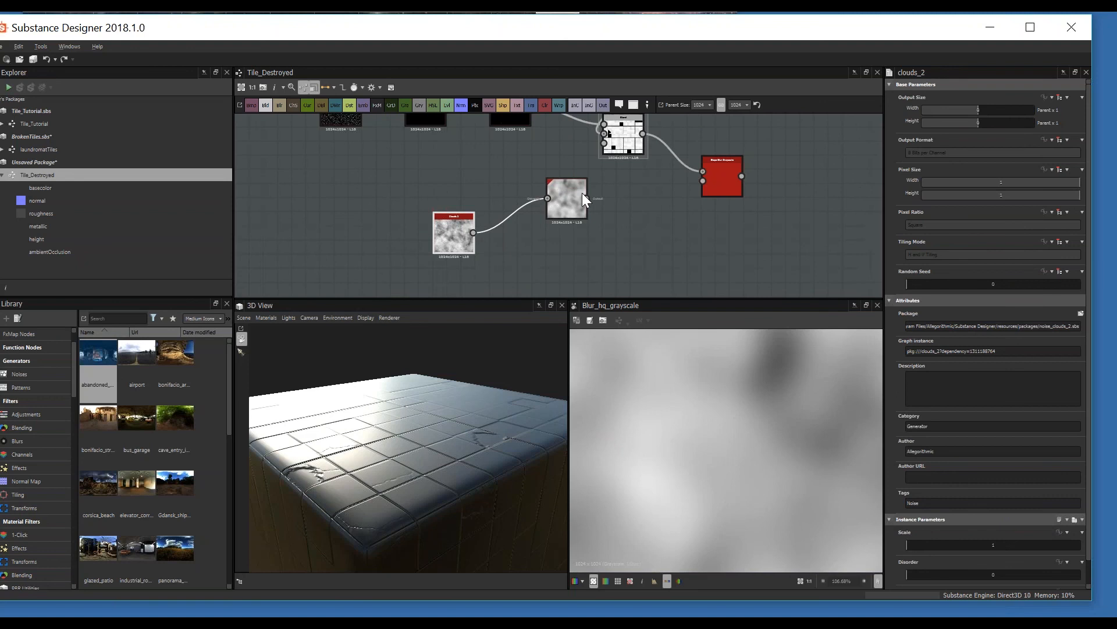
pyautogui.moveTo(565, 192); pyautogui.dragTo(587, 214)
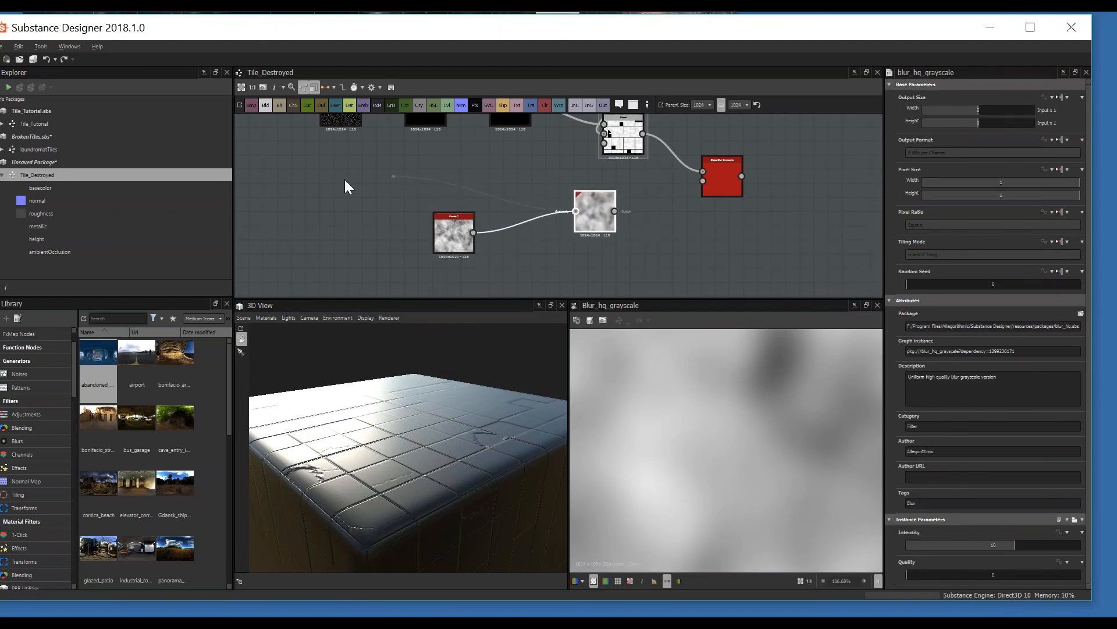
pyautogui.moveTo(477, 231); pyautogui.dragTo(576, 211)
pyautogui.scroll(-1, 578, 237)
pyautogui.moveTo(606, 236); pyautogui.dragTo(583, 230, button='middle')
pyautogui.scroll(2, 566, 251)
pyautogui.scroll(-2, 564, 210)
pyautogui.scroll(1, 565, 222)
pyautogui.moveTo(561, 223); pyautogui.dragTo(487, 247)
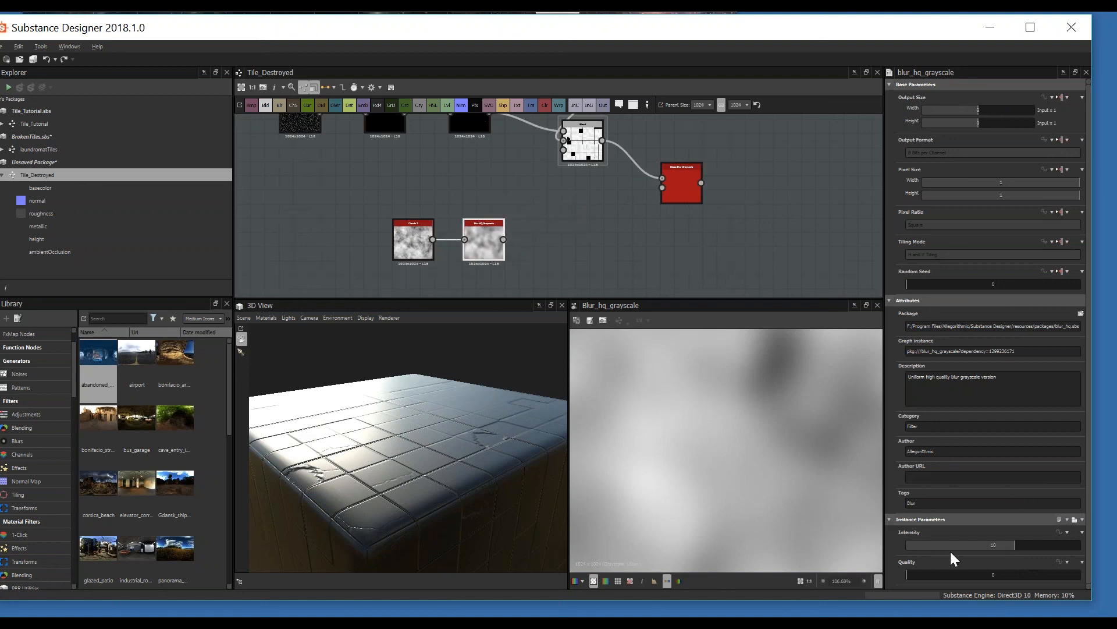
pyautogui.moveTo(950, 549); pyautogui.dragTo(914, 546)
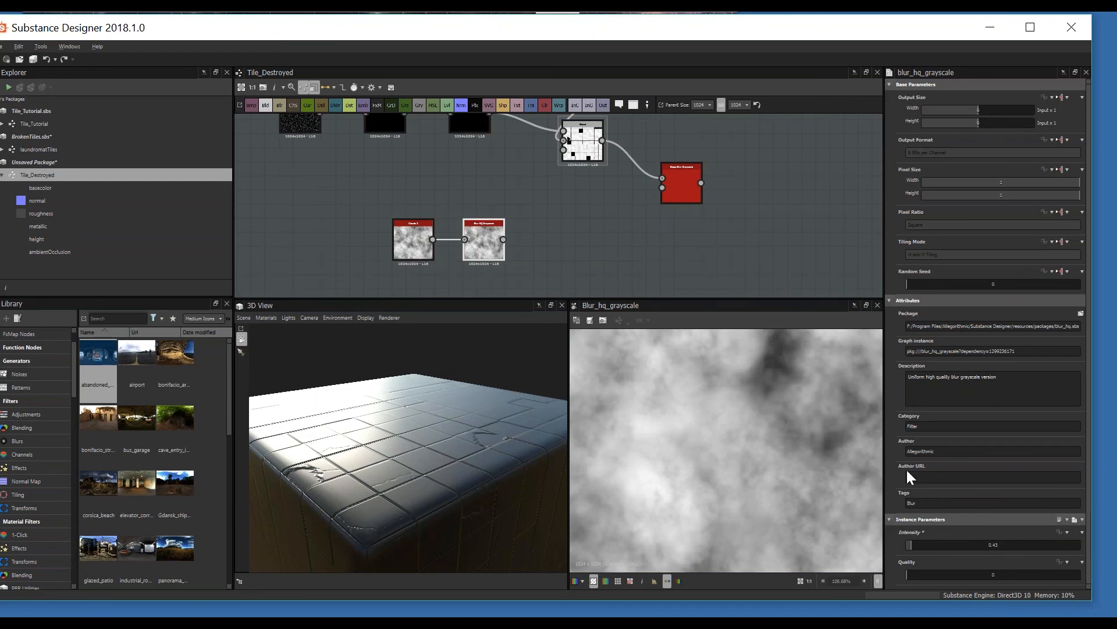
# - Move the Slope Blur Grayscale node next to the Blend and connect the blurred clouds to its slope input
pyautogui.moveTo(705, 249); pyautogui.dragTo(688, 277, button='middle')
pyautogui.moveTo(662, 215); pyautogui.dragTo(643, 166)
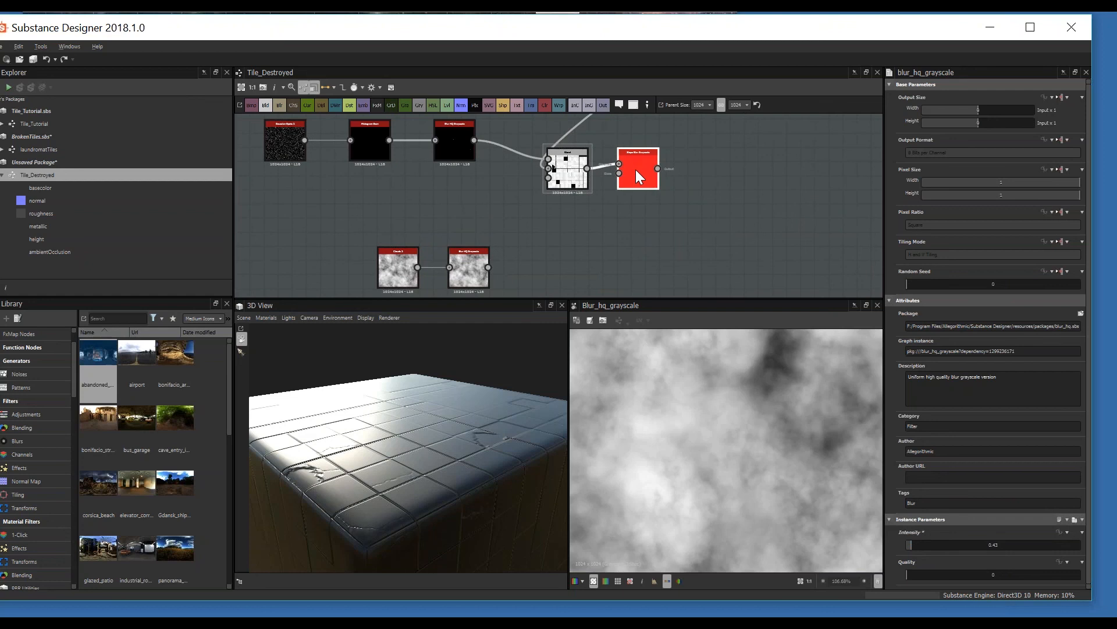
pyautogui.moveTo(488, 267); pyautogui.dragTo(637, 168)
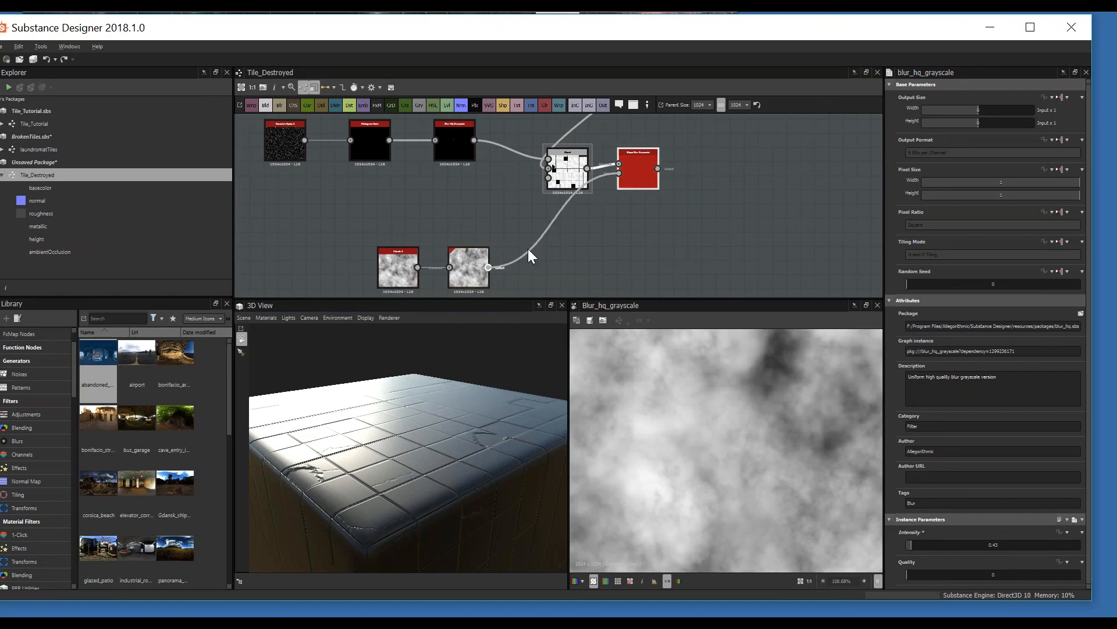
# - Duplicate the Slope Blur Grayscale node, place the copy after the original, and feed the original's output into its grayscale input
pyautogui.click(639, 175)
pyautogui.hotkey('ctrl', 'd')
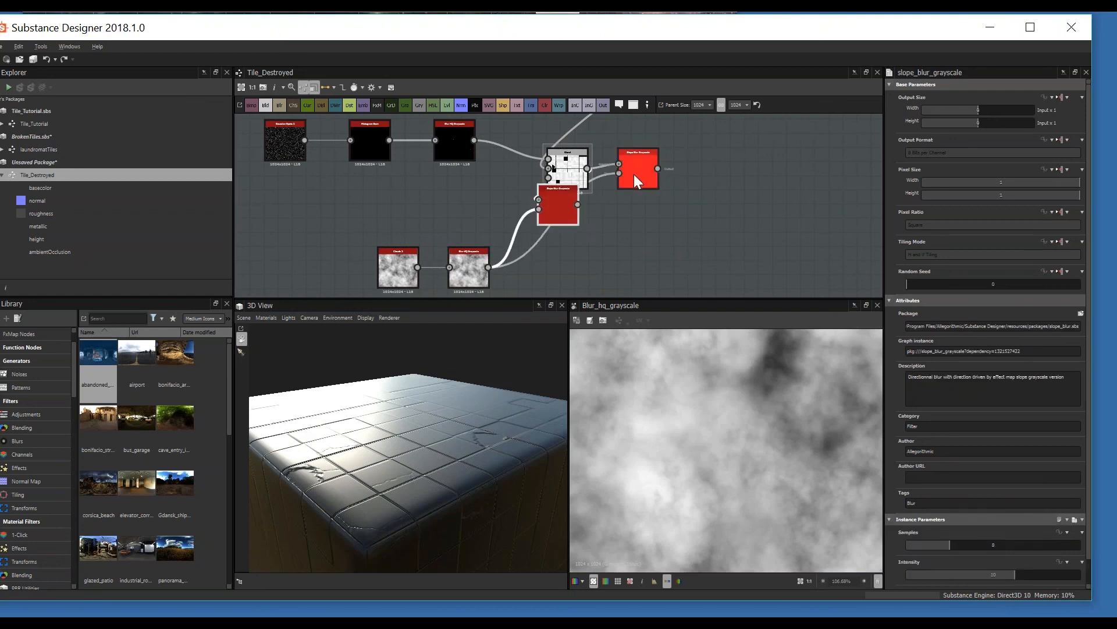
pyautogui.moveTo(576, 186); pyautogui.dragTo(735, 169)
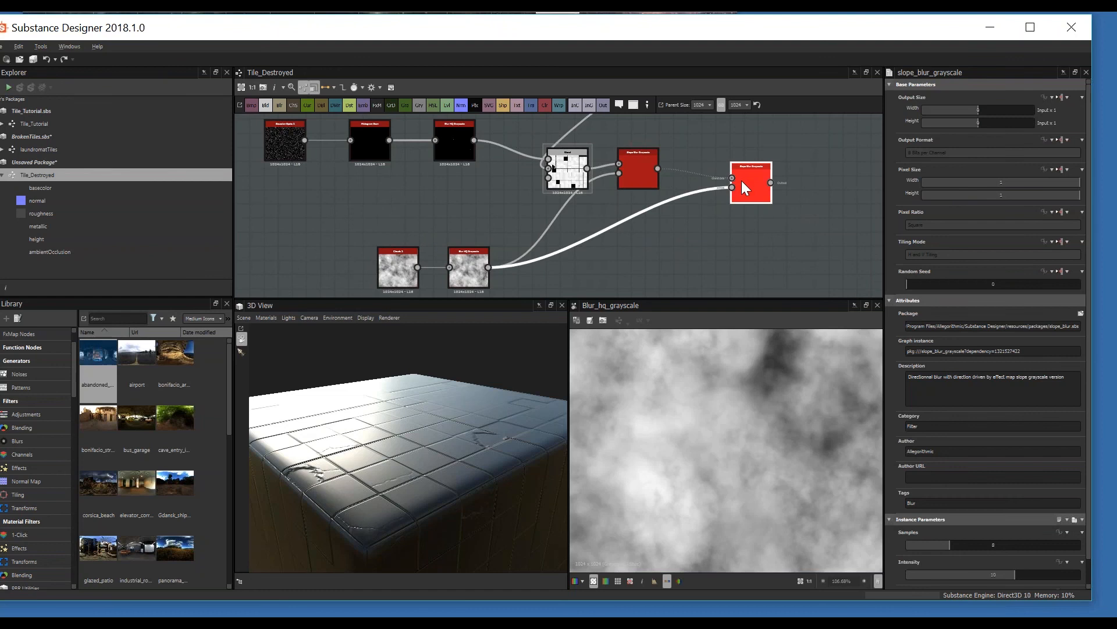
# - Connect Clouds 2 directly to the second Slope Blur Grayscale's slope input and set the Blur HQ Grayscale intensity to 1.83
pyautogui.moveTo(391, 268); pyautogui.dragTo(397, 282)
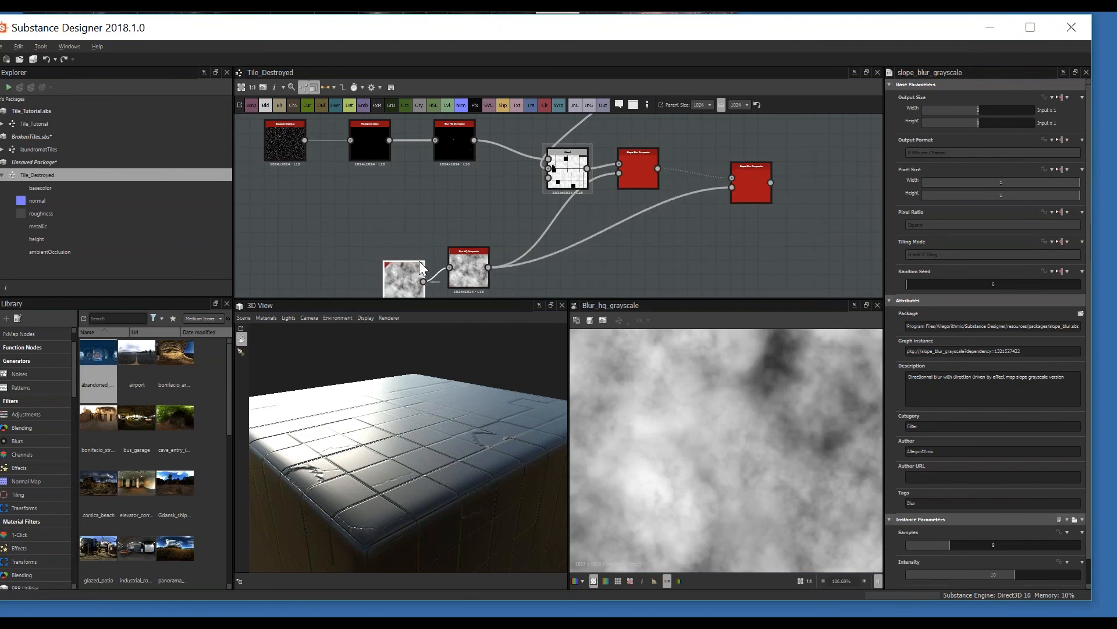
pyautogui.moveTo(416, 282); pyautogui.dragTo(423, 239, button='middle')
pyautogui.moveTo(430, 239); pyautogui.dragTo(421, 261)
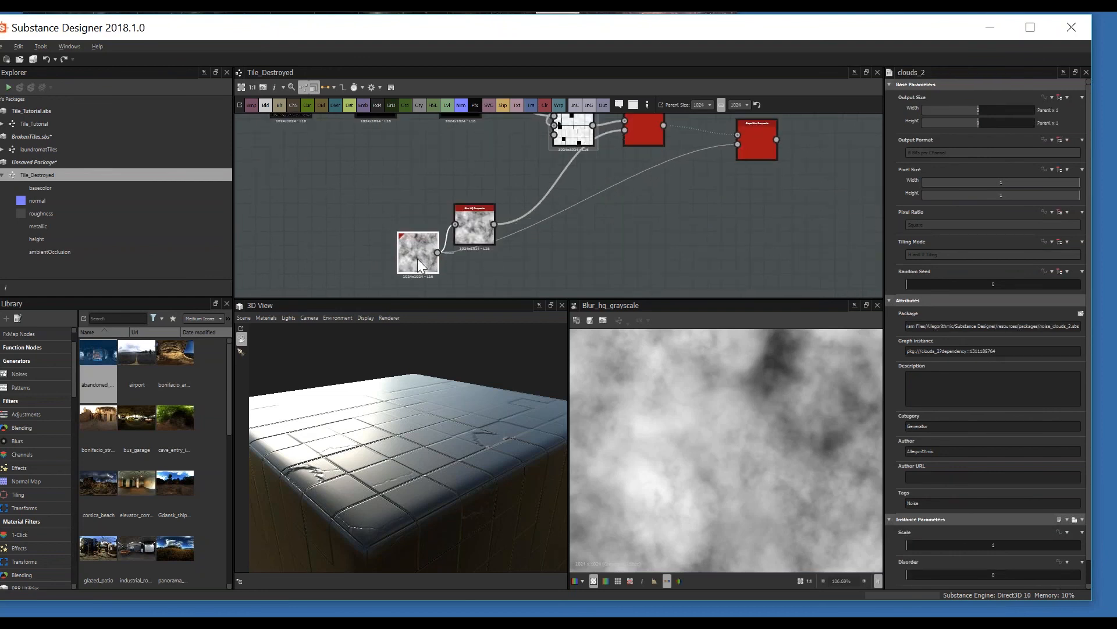
pyautogui.click(481, 220)
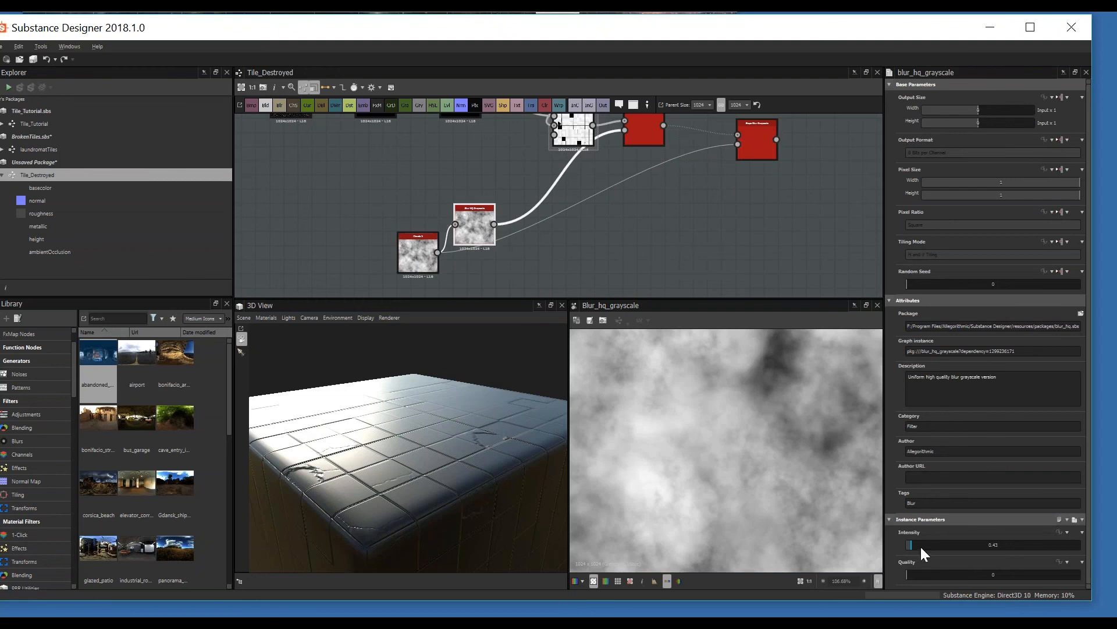
pyautogui.moveTo(920, 547); pyautogui.dragTo(926, 547)
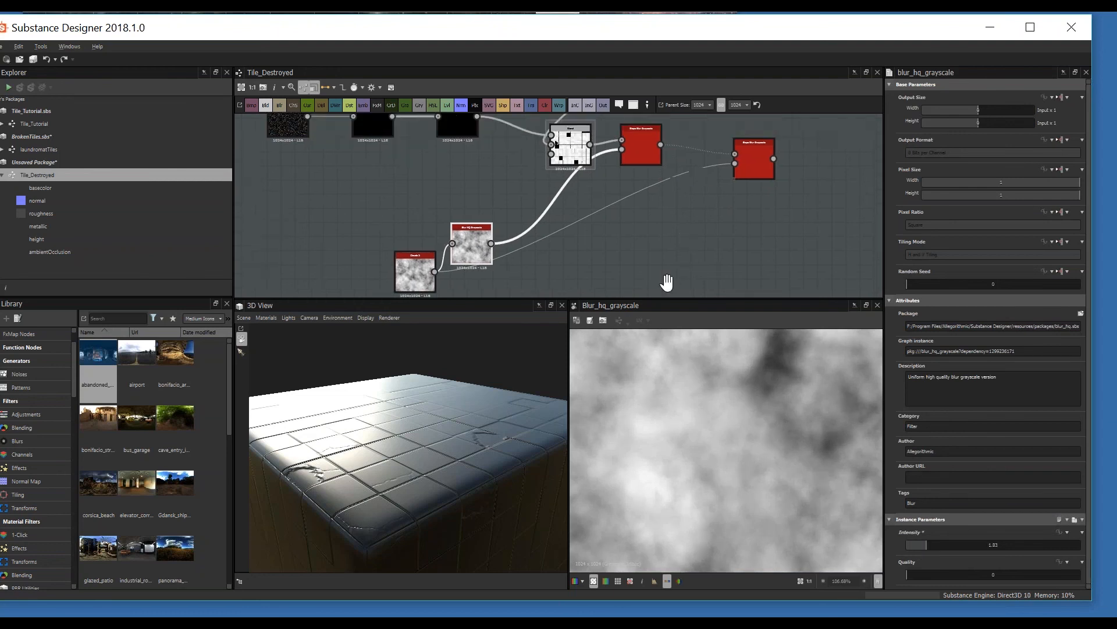
# - Preview the first Slope Blur Grayscale node and set its samples to the maximum of 32 and its intensity to 0.54
pyautogui.doubleClick(623, 210)
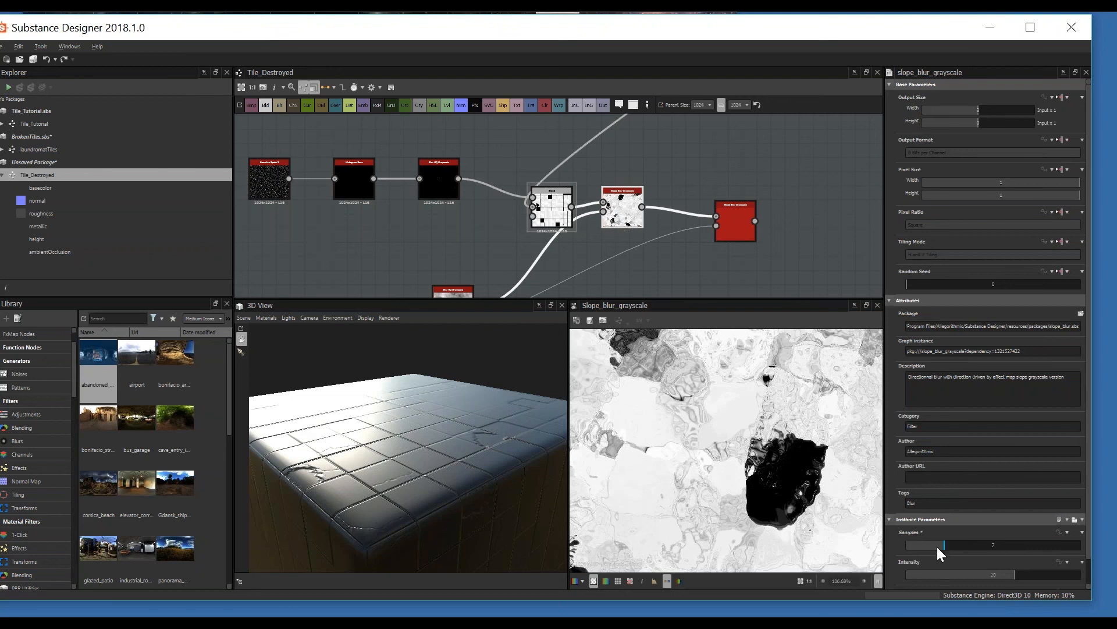
pyautogui.moveTo(937, 545); pyautogui.dragTo(1113, 532)
pyautogui.scroll(-1, 909, 547)
pyautogui.moveTo(1006, 550); pyautogui.dragTo(912, 551)
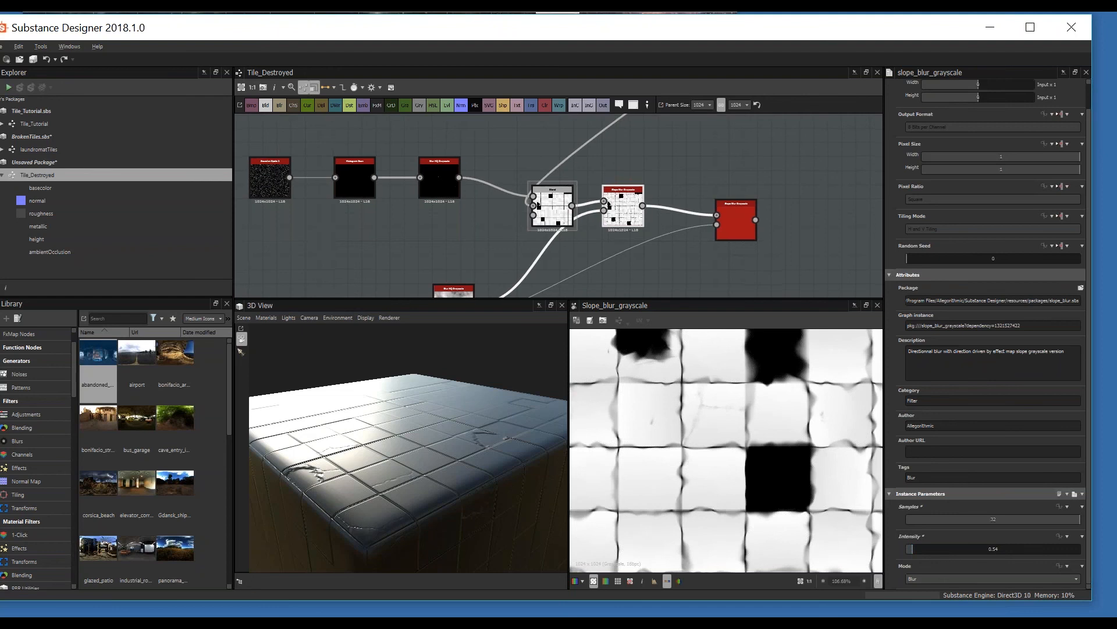
# - Shift the Blend node slightly upward in the graph and set the first Slope Blur Grayscale's intensity to 0.21
pyautogui.scroll(-2, 452, 287)
pyautogui.moveTo(452, 286); pyautogui.dragTo(497, 232, button='middle')
pyautogui.scroll(-1, 541, 196)
pyautogui.scroll(-1, 542, 235)
pyautogui.scroll(2, 490, 255)
pyautogui.moveTo(635, 244); pyautogui.dragTo(599, 232, button='middle')
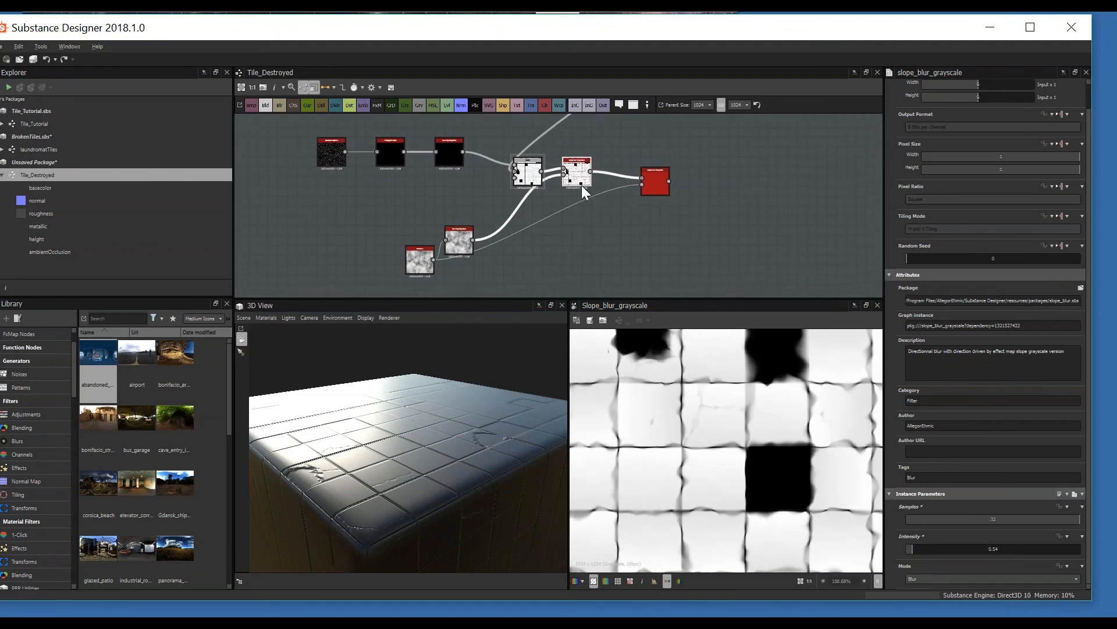
pyautogui.moveTo(531, 159); pyautogui.dragTo(531, 155)
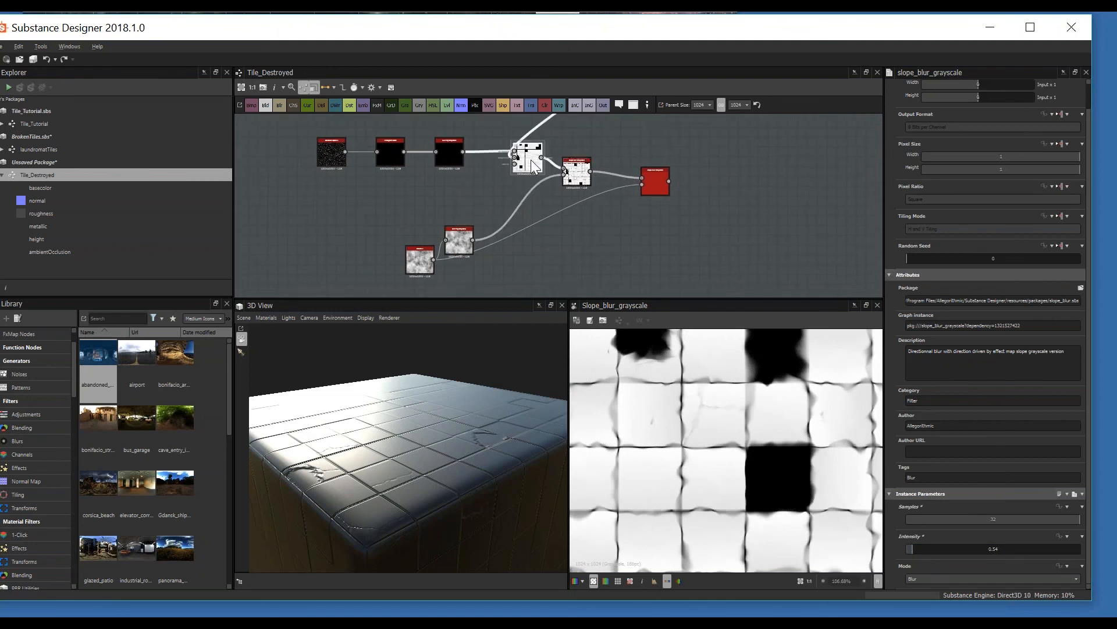
pyautogui.click(574, 176)
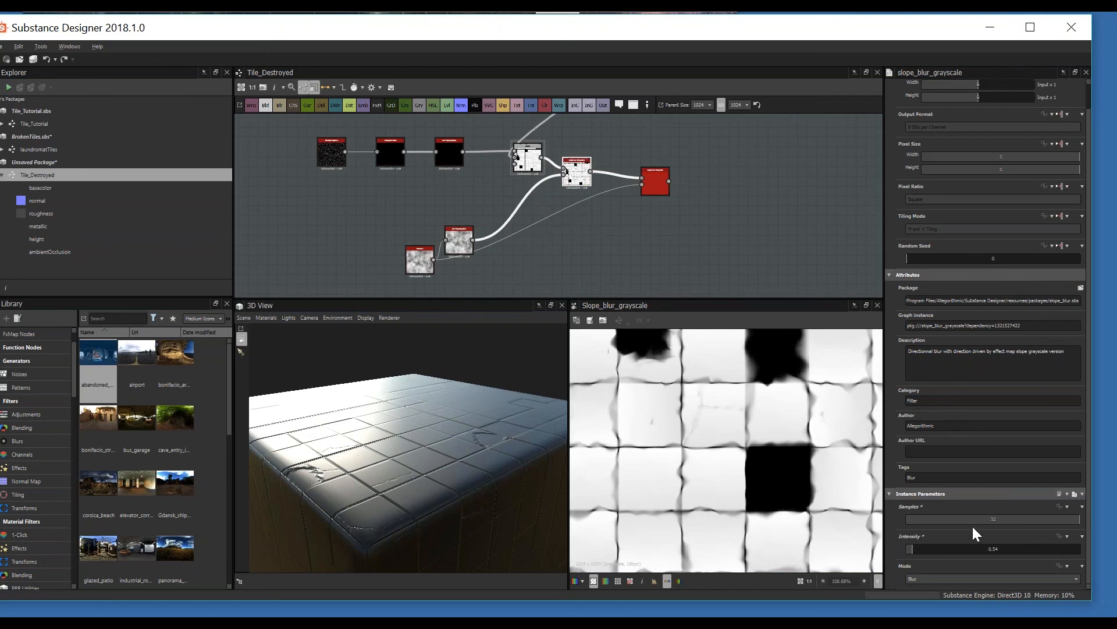
pyautogui.moveTo(913, 548); pyautogui.dragTo(909, 553)
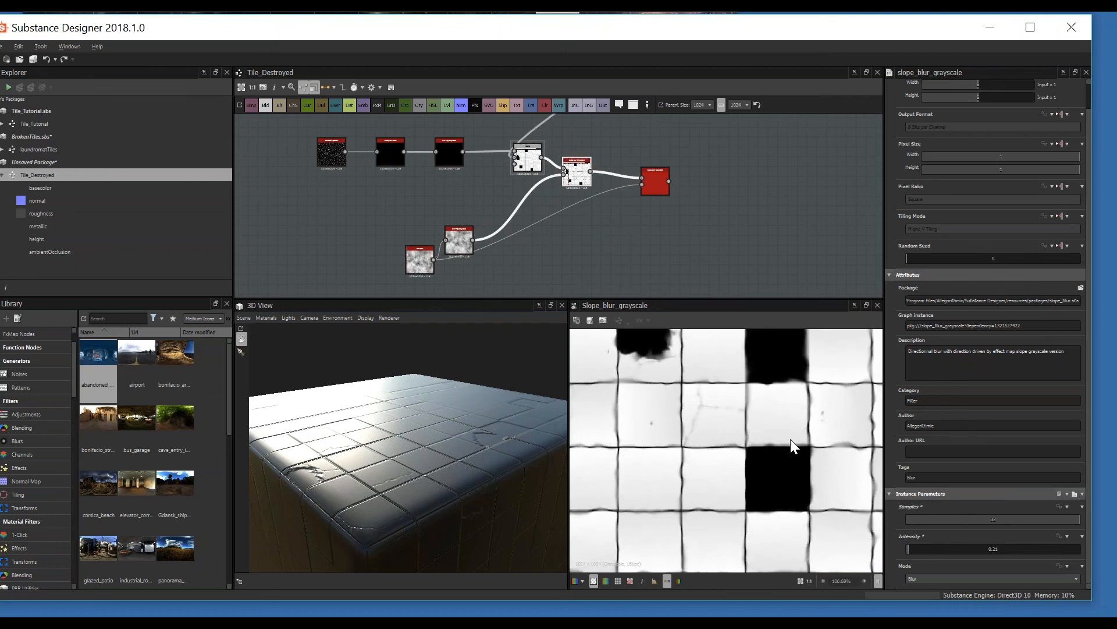
# - Preview the second Slope Blur Grayscale node and set its samples to 32 and its intensity to 0.27
pyautogui.doubleClick(663, 189)
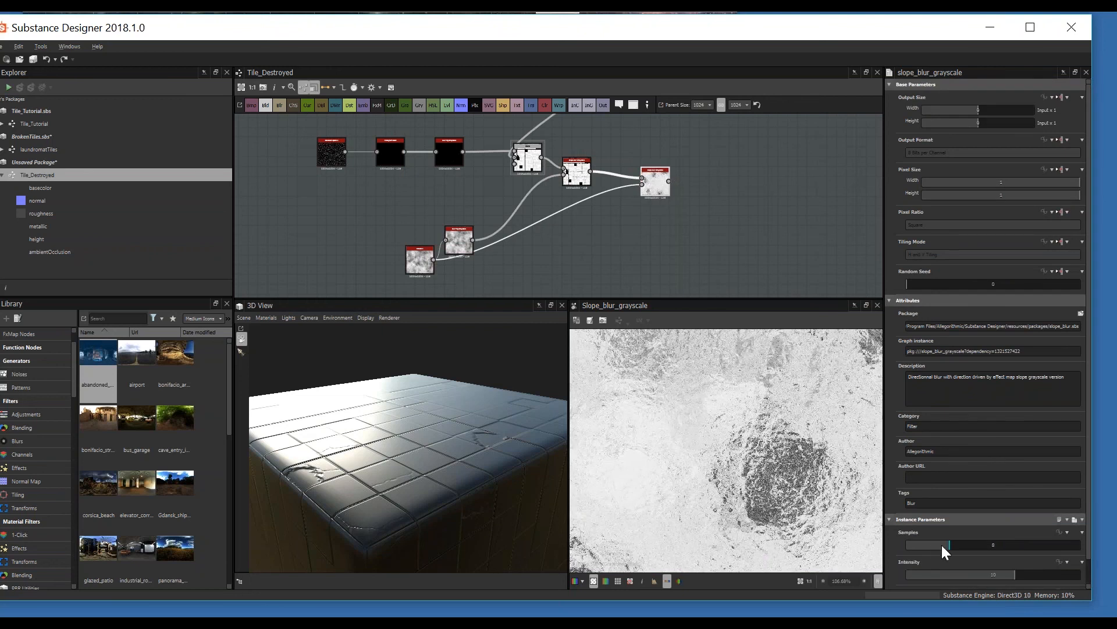
pyautogui.moveTo(942, 545); pyautogui.dragTo(1084, 547)
pyautogui.moveTo(978, 577)
pyautogui.mouseDown()
pyautogui.moveTo(900, 570)
pyautogui.moveTo(910, 575)
pyautogui.mouseUp()
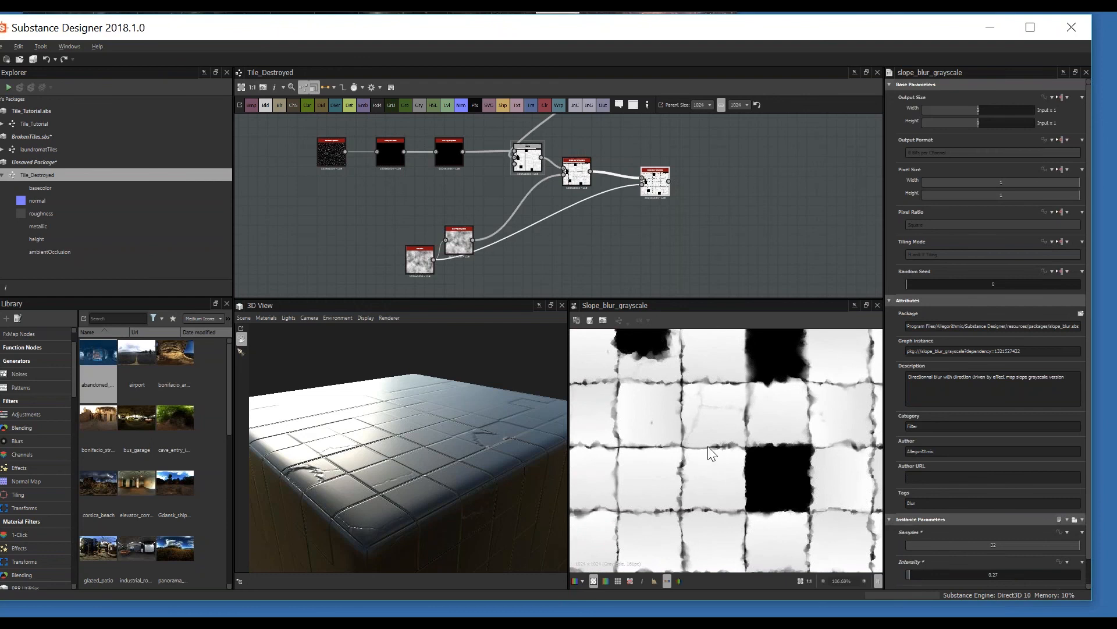
# - Examine the roughened tile edges and missing tiles of the second Slope Blur Grayscale, both up close and across the whole texture
pyautogui.moveTo(711, 453); pyautogui.dragTo(735, 412, button='middle')
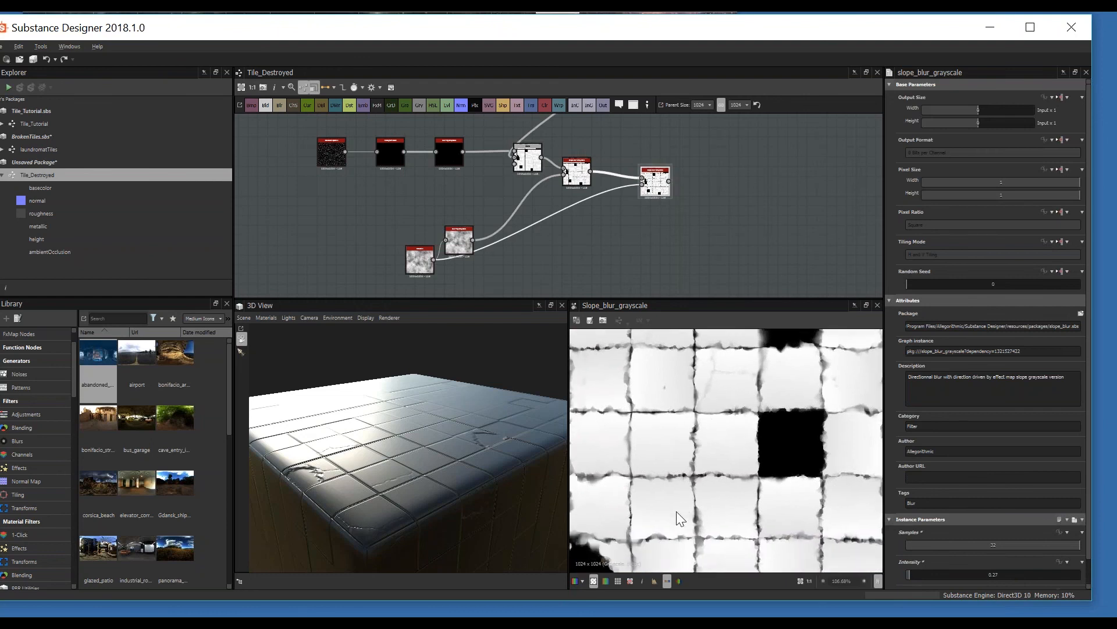
pyautogui.moveTo(676, 511); pyautogui.dragTo(694, 474, button='middle')
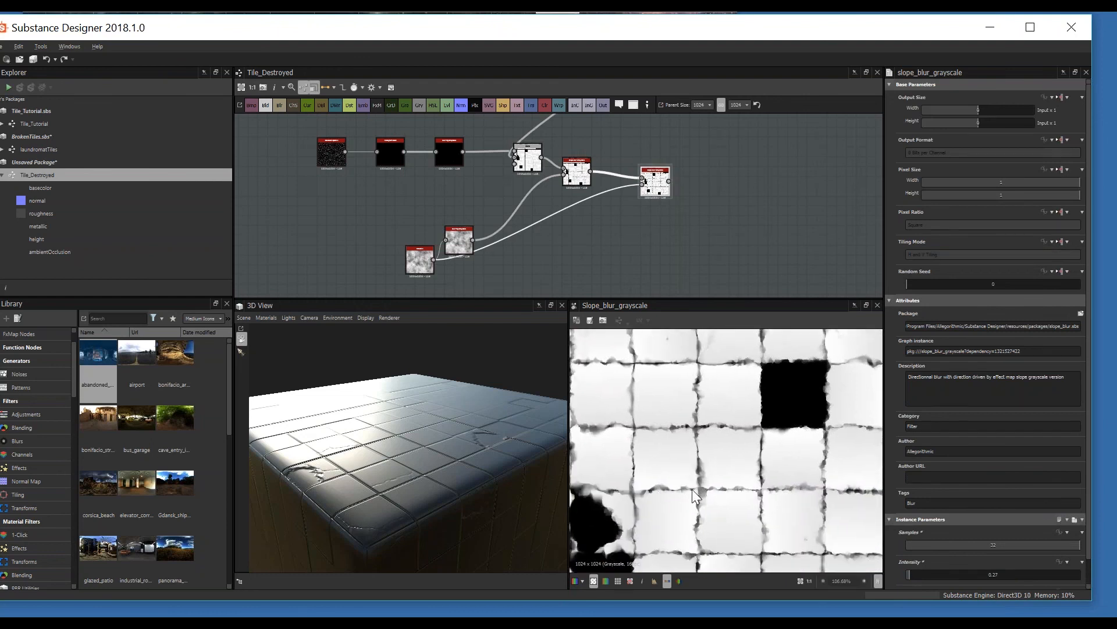
pyautogui.moveTo(727, 508); pyautogui.dragTo(719, 485, button='middle')
pyautogui.scroll(-5, 780, 454)
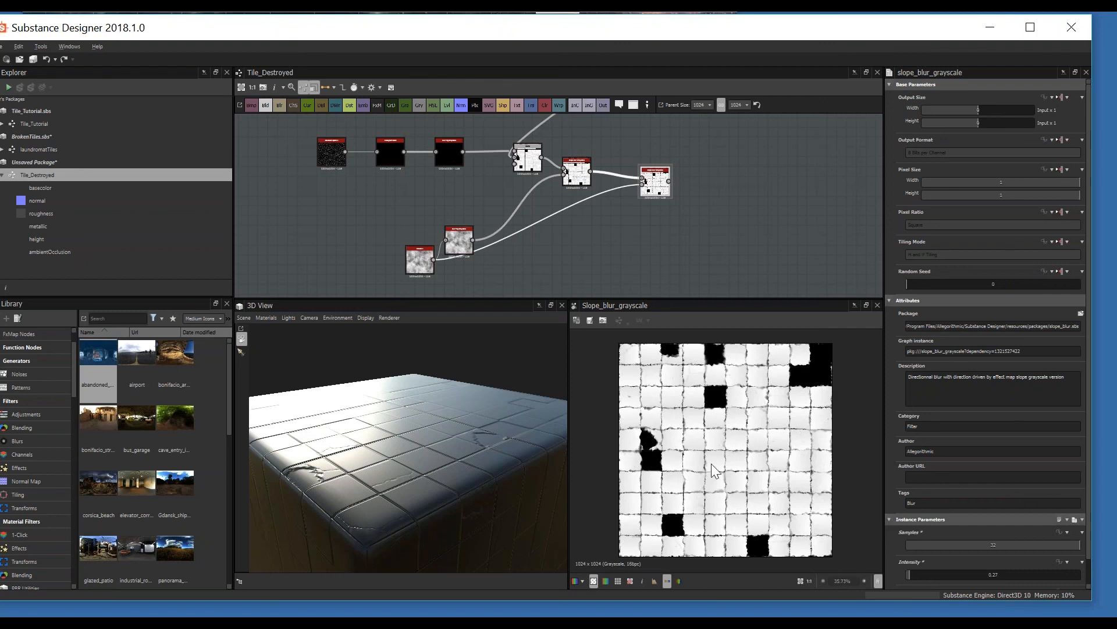
pyautogui.scroll(3, 737, 469)
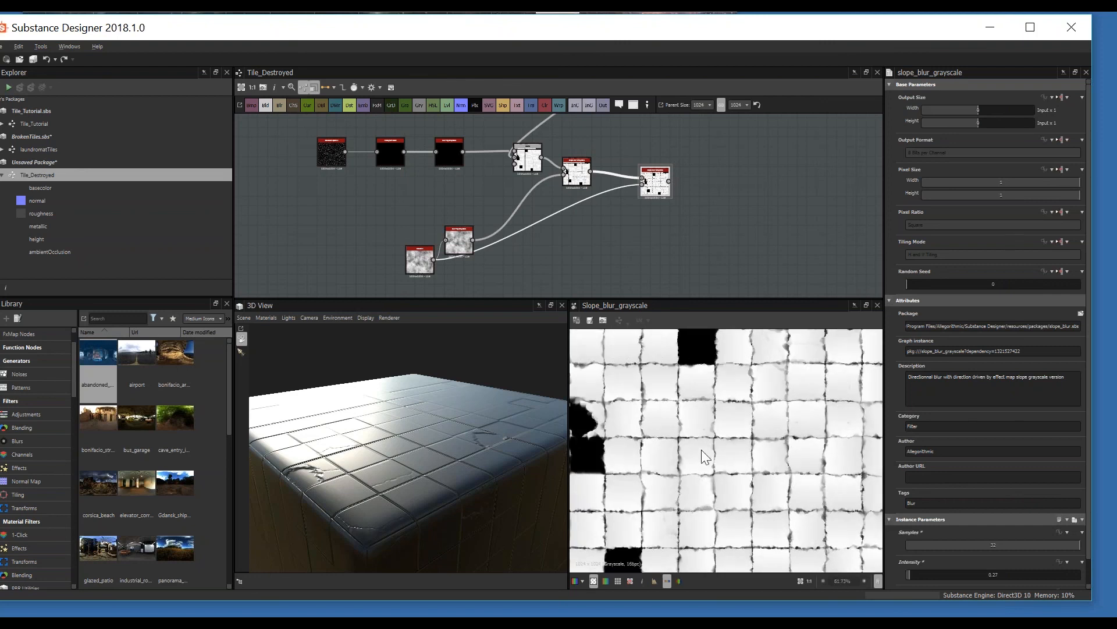
pyautogui.scroll(2, 671, 418)
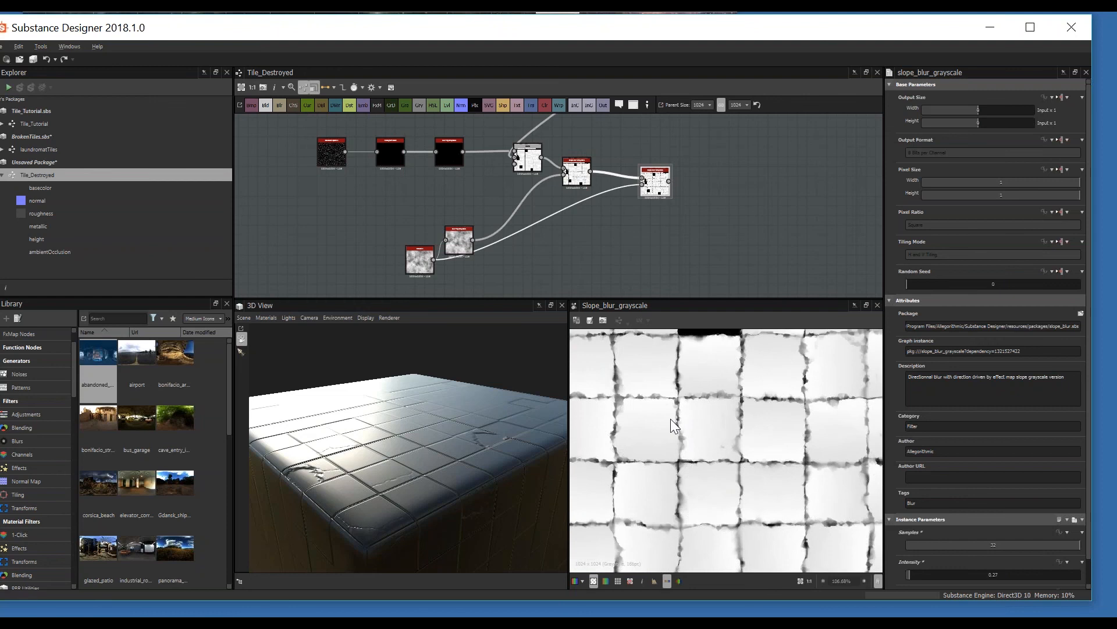
pyautogui.moveTo(684, 345); pyautogui.dragTo(659, 459, button='middle')
pyautogui.scroll(-3, 679, 441)
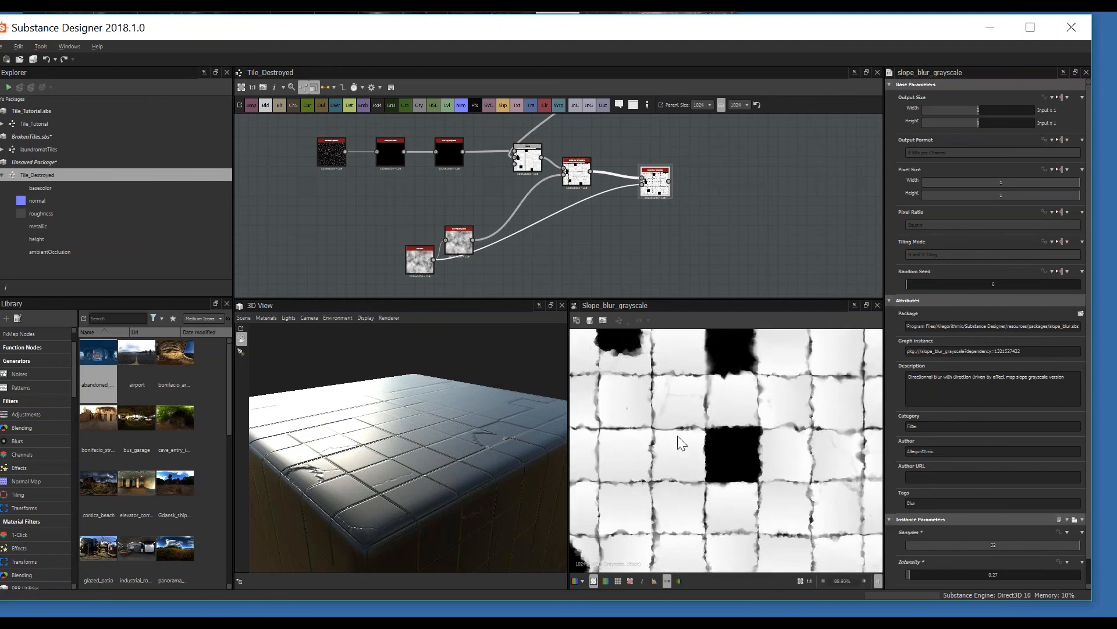
pyautogui.moveTo(807, 499); pyautogui.dragTo(747, 480, button='middle')
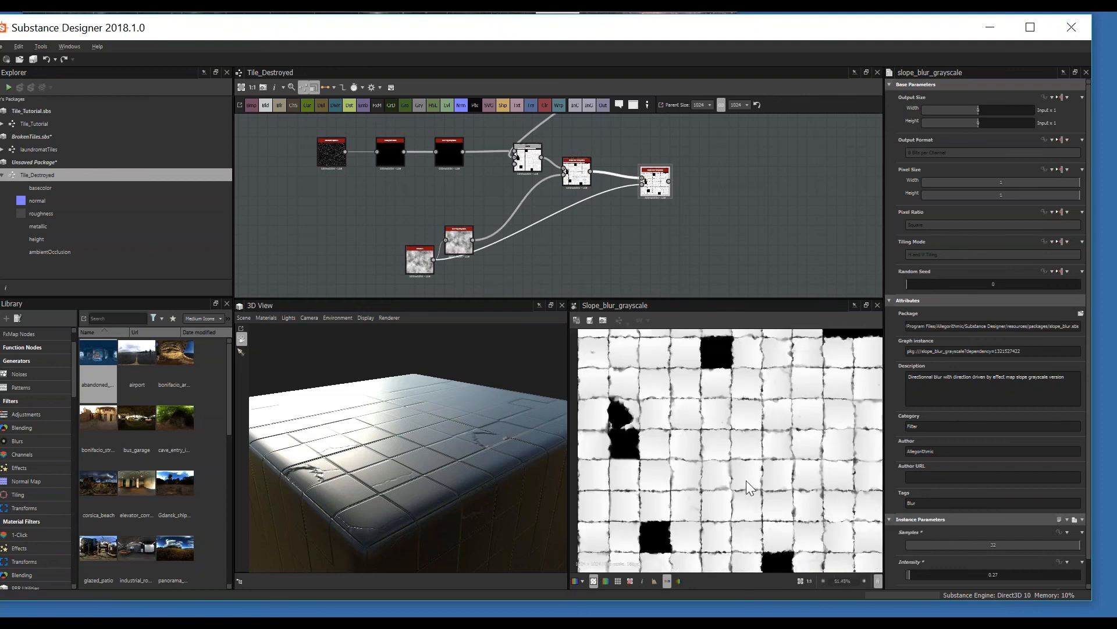
pyautogui.scroll(-2, 739, 483)
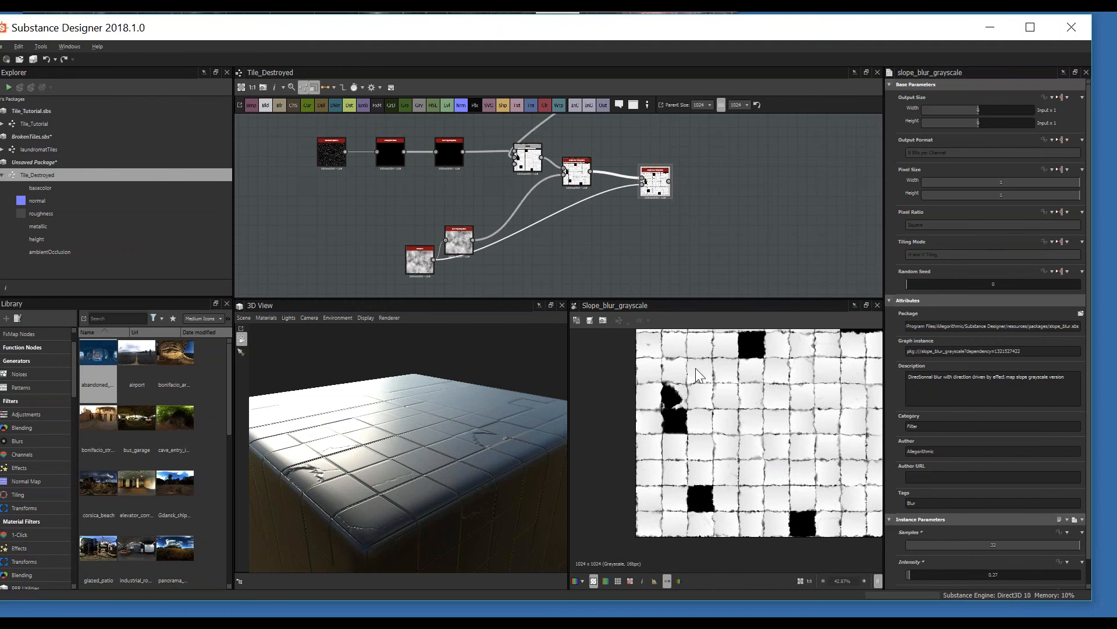
# - Add a Blend node with the second Slope Blur Grayscale as its background and the Subtract Blend's output as its foreground
pyautogui.moveTo(678, 229); pyautogui.dragTo(635, 267, button='middle')
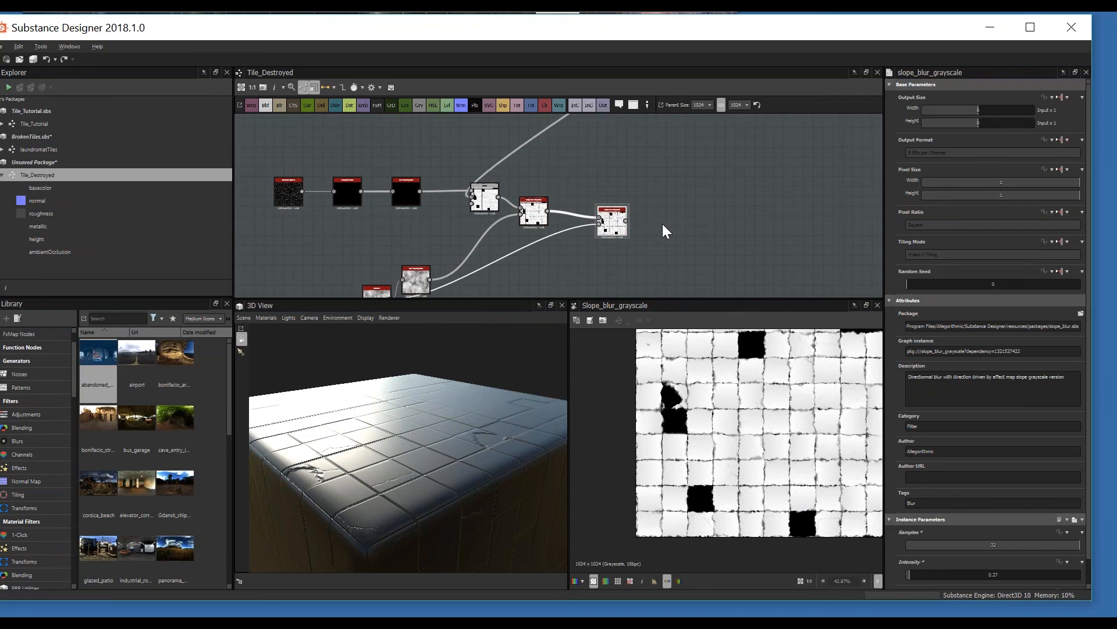
pyautogui.moveTo(663, 226); pyautogui.dragTo(644, 231, button='middle')
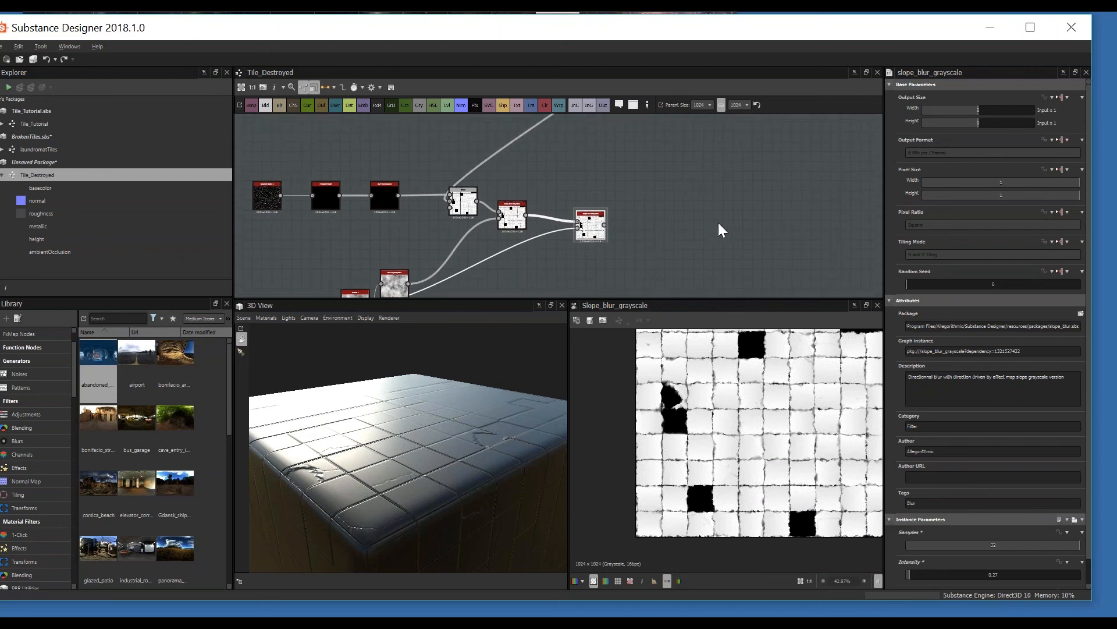
pyautogui.press('space')
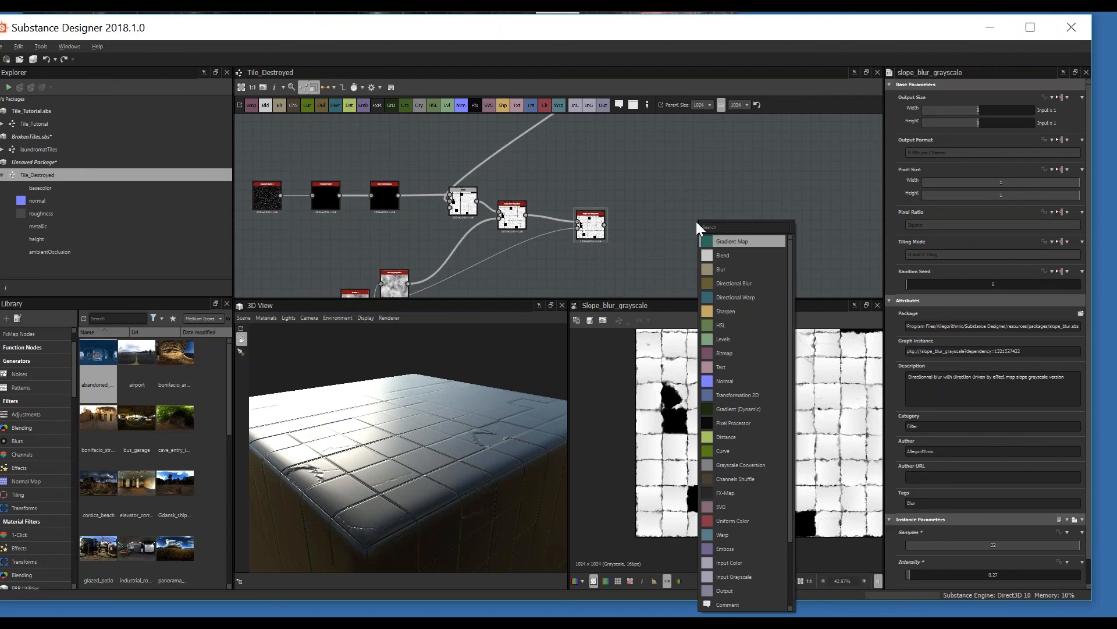
pyautogui.write('blend')
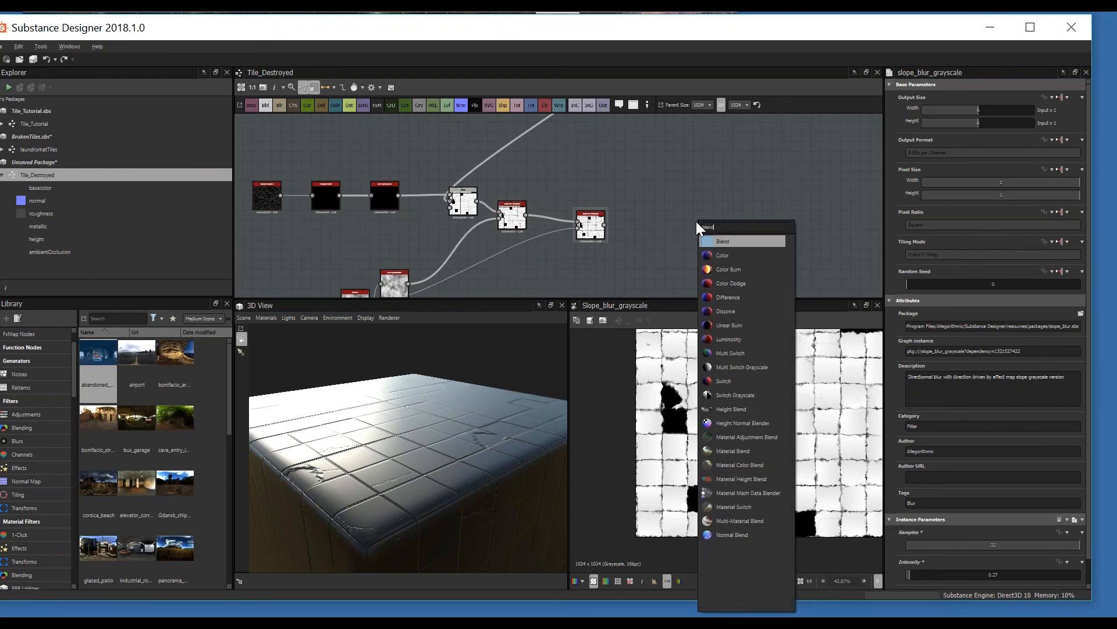
pyautogui.press('Return')
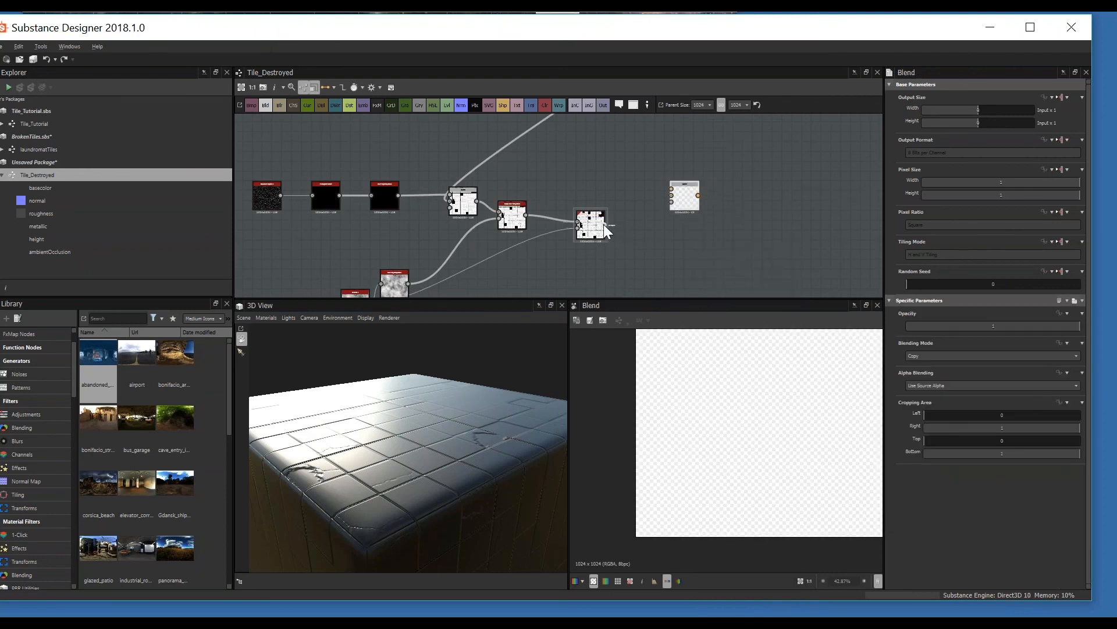
pyautogui.moveTo(606, 225); pyautogui.dragTo(671, 195)
pyautogui.moveTo(477, 201); pyautogui.dragTo(673, 190)
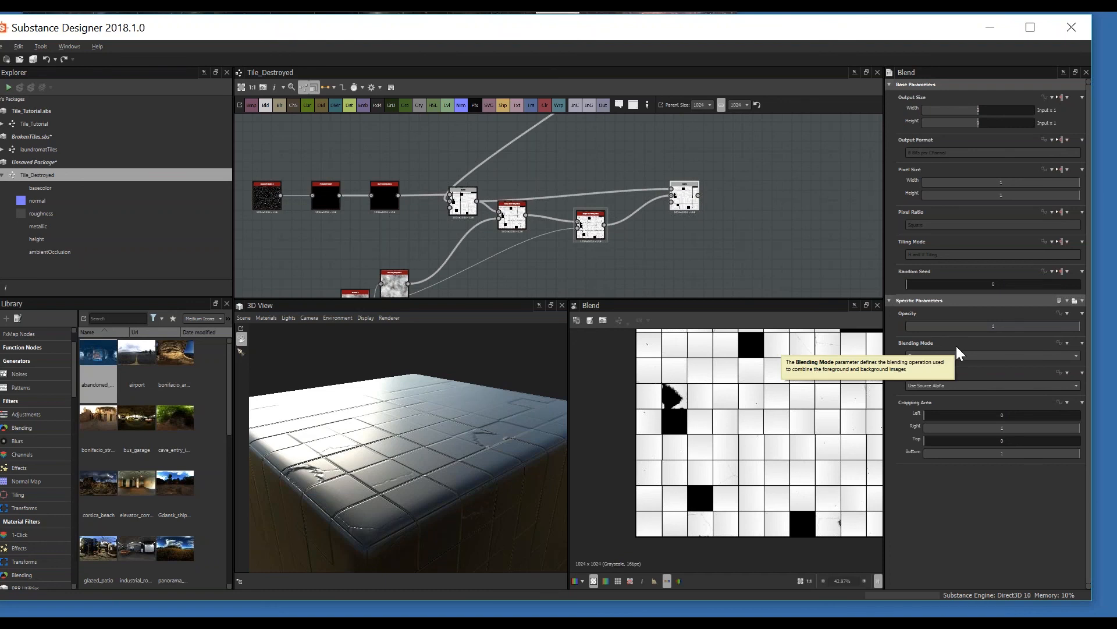
# - Set the new Blend node's blending mode to Divide and check the resulting edge mask
pyautogui.click(935, 355)
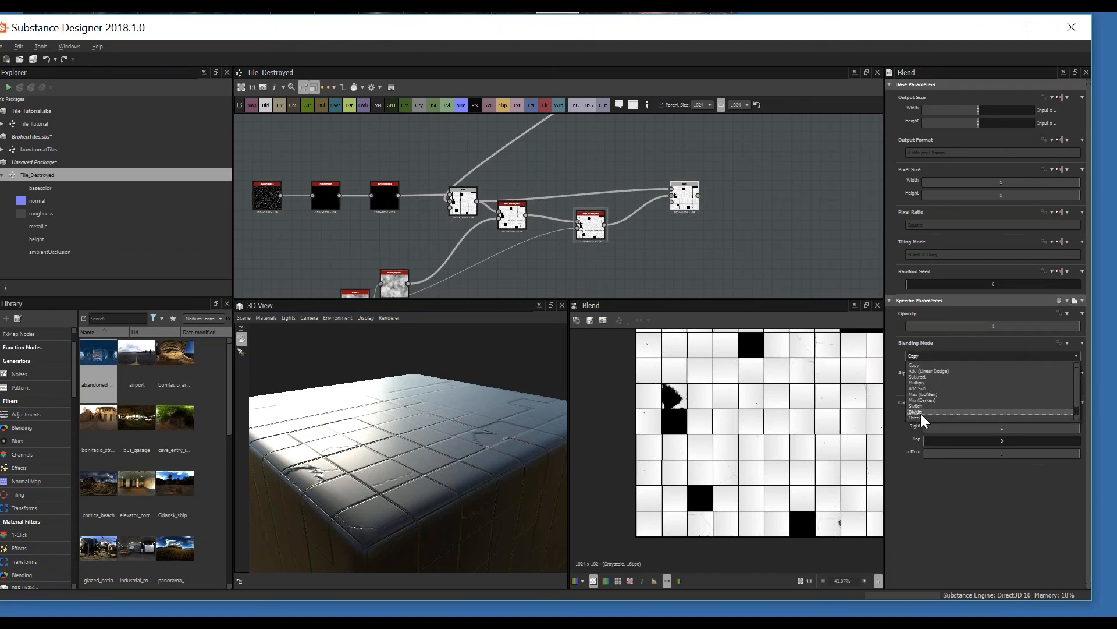
pyautogui.click(921, 412)
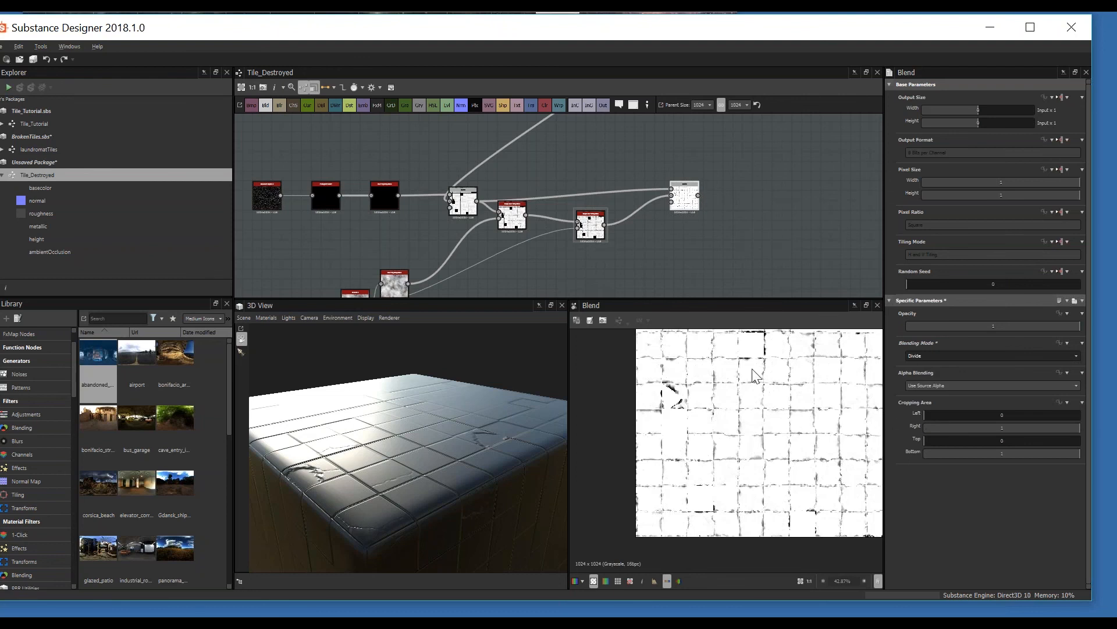
pyautogui.scroll(2, 760, 436)
pyautogui.scroll(1, 752, 433)
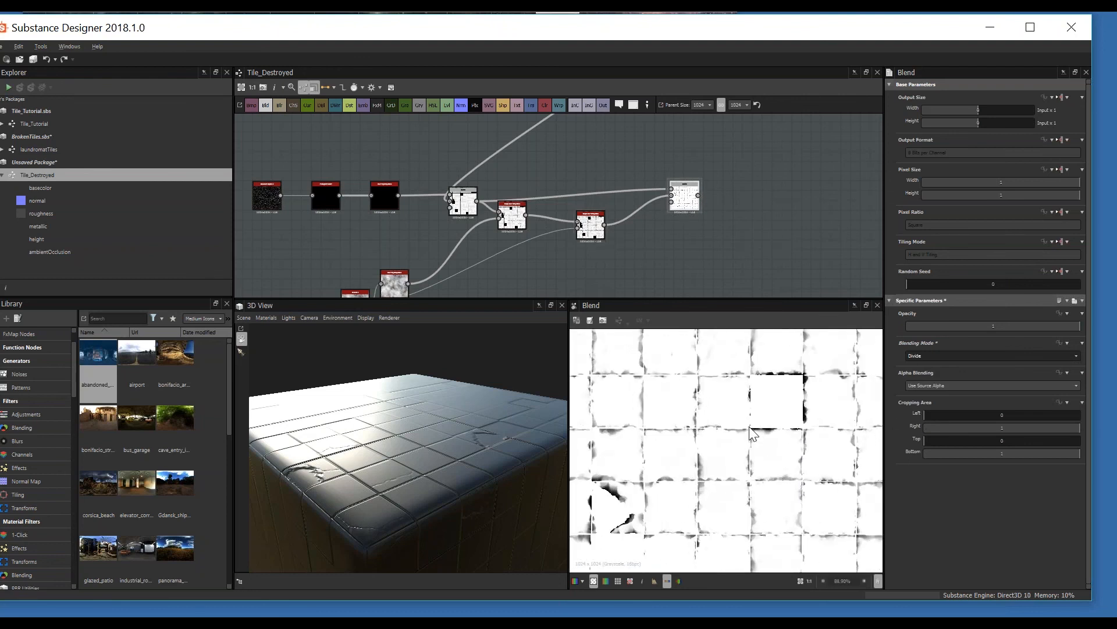
pyautogui.scroll(-2, 752, 434)
# - Add an Invert Grayscale node after the Divide Blend and inspect the inverted edge mask
pyautogui.moveTo(718, 268); pyautogui.dragTo(651, 283, button='middle')
pyautogui.press('space')
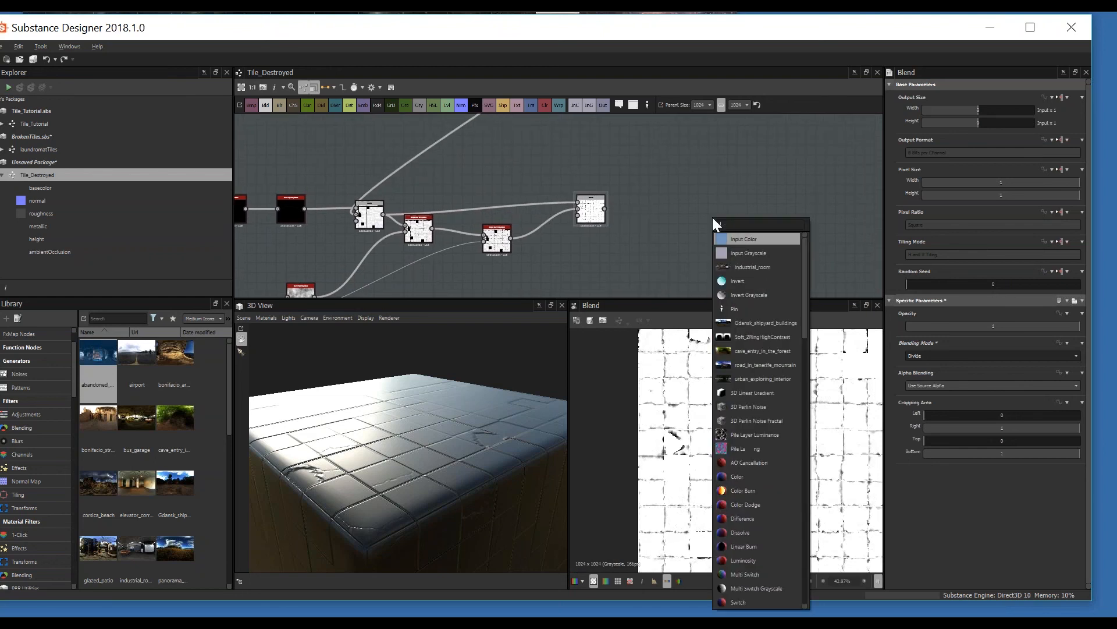
pyautogui.write('invert')
pyautogui.click(762, 253)
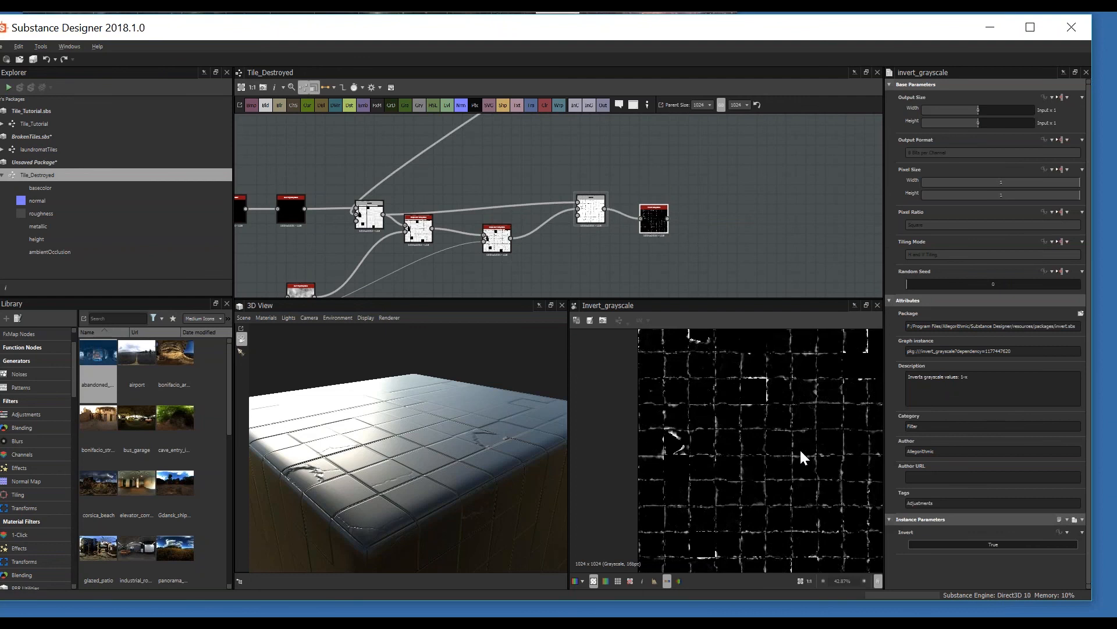
pyautogui.scroll(-2, 774, 407)
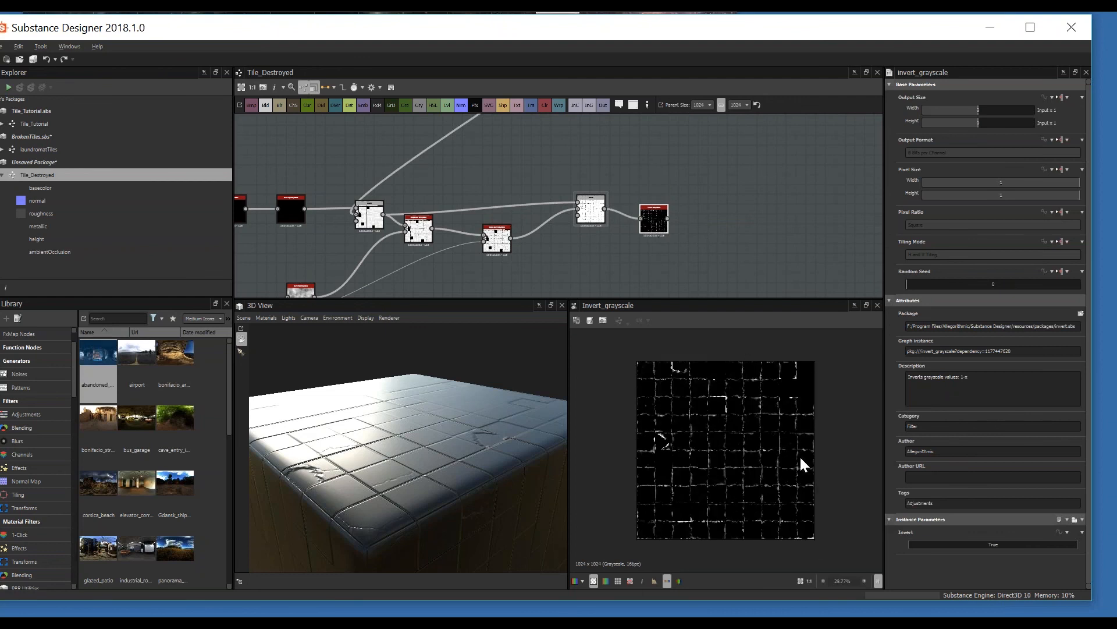
pyautogui.scroll(7, 800, 457)
pyautogui.moveTo(714, 440); pyautogui.dragTo(687, 459, button='middle')
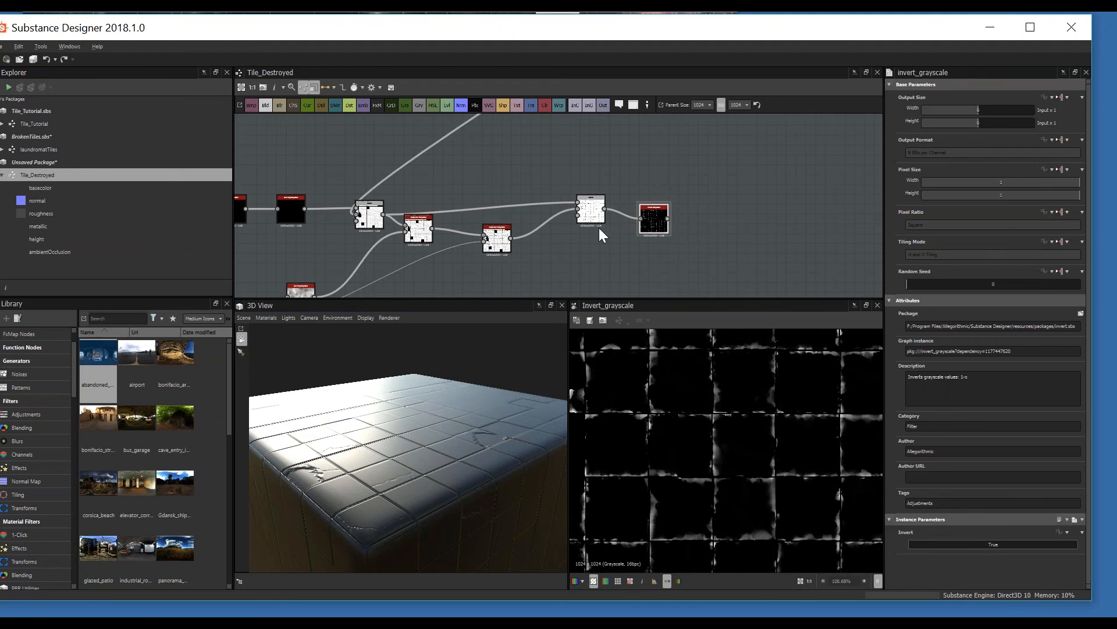
# - Compare the 2D previews of the Subtract Blend and the Divide Blend around the tile edges
pyautogui.click(598, 222)
pyautogui.moveTo(602, 288); pyautogui.dragTo(692, 280, button='middle')
pyautogui.doubleClick(677, 193)
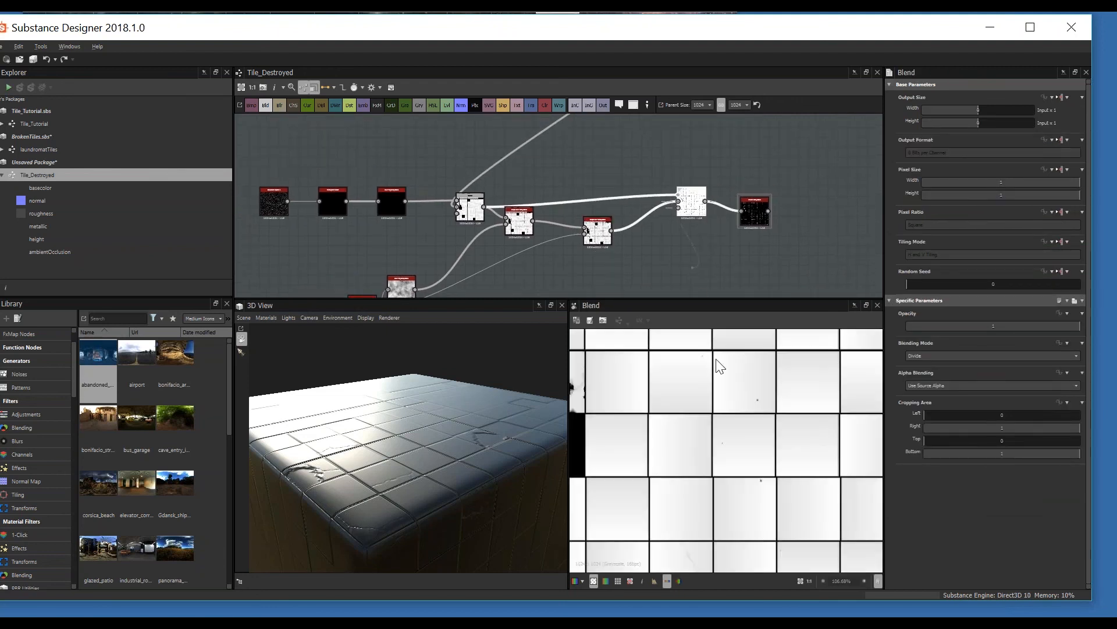
pyautogui.scroll(-4, 735, 411)
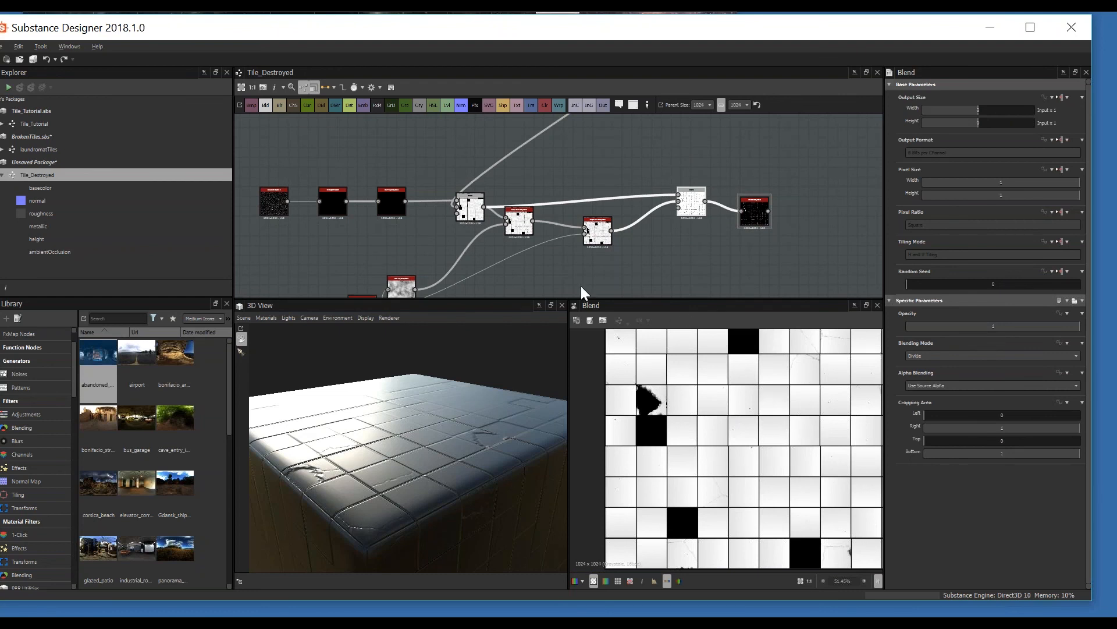
pyautogui.doubleClick(697, 201)
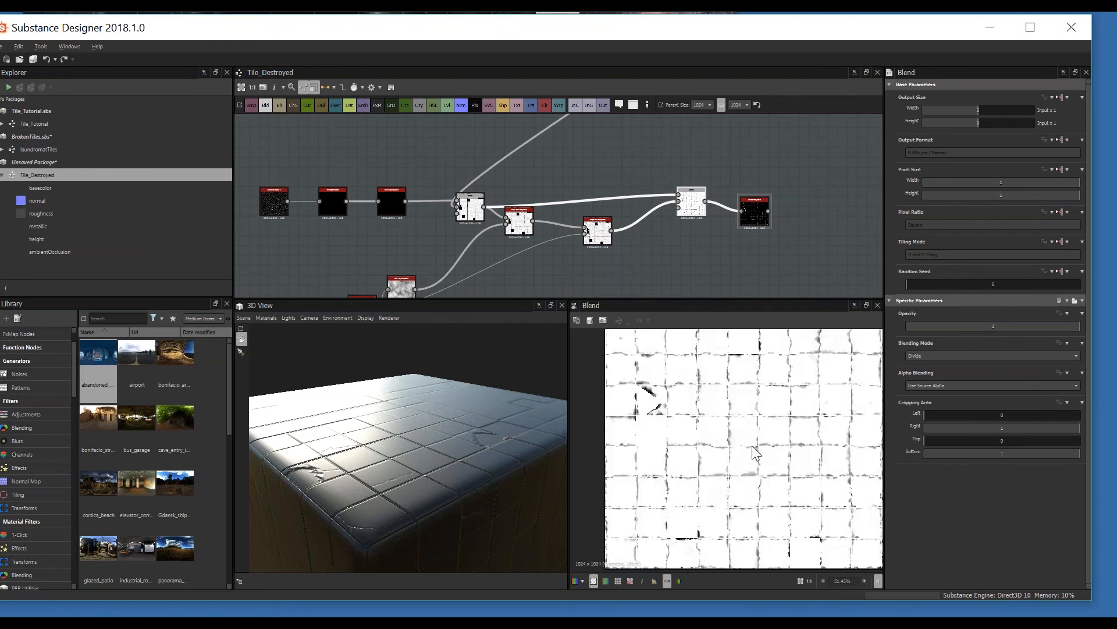
pyautogui.scroll(3, 752, 446)
pyautogui.moveTo(610, 372); pyautogui.dragTo(655, 401, button='middle')
# - Move the second Slope Blur Grayscale node lower in the graph and preview it against the Divide Blend
pyautogui.moveTo(596, 241); pyautogui.dragTo(606, 270)
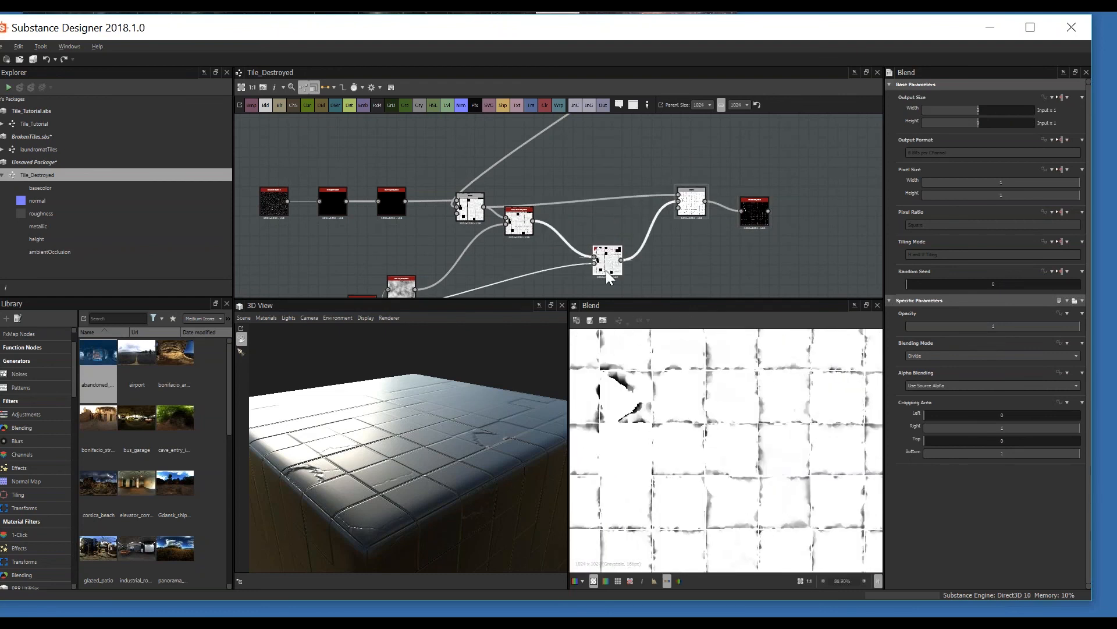
pyautogui.doubleClick(606, 268)
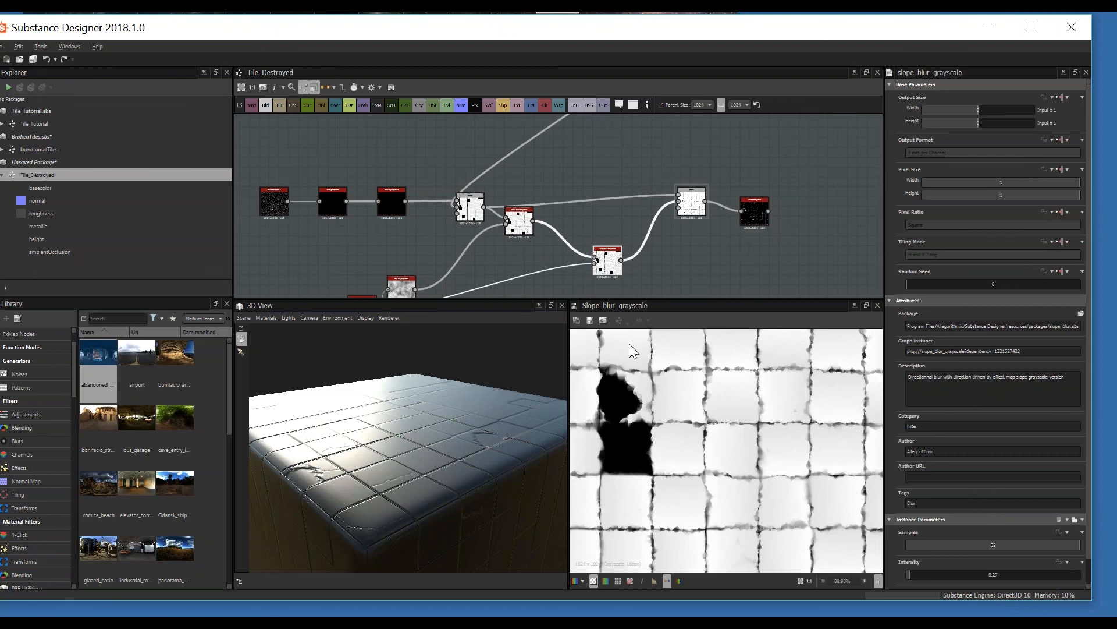
pyautogui.doubleClick(696, 208)
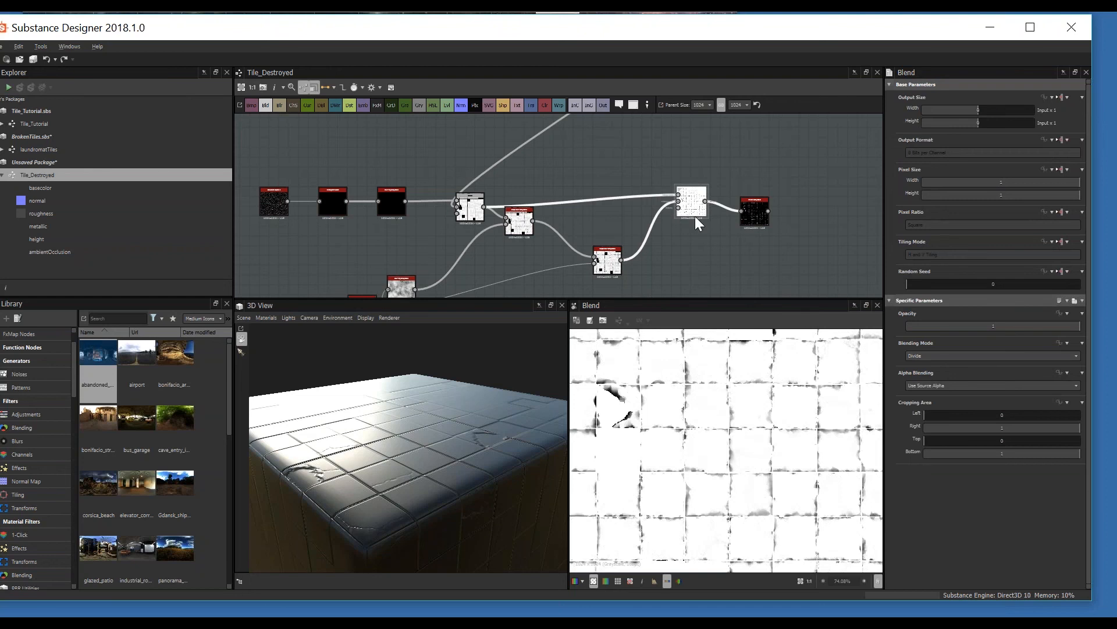
# - Compare the Divide Blend's tile edges up close with its two inputs, the Subtract Blend and the second Slope Blur Grayscale
pyautogui.scroll(5, 662, 363)
pyautogui.moveTo(658, 357); pyautogui.dragTo(663, 425, button='middle')
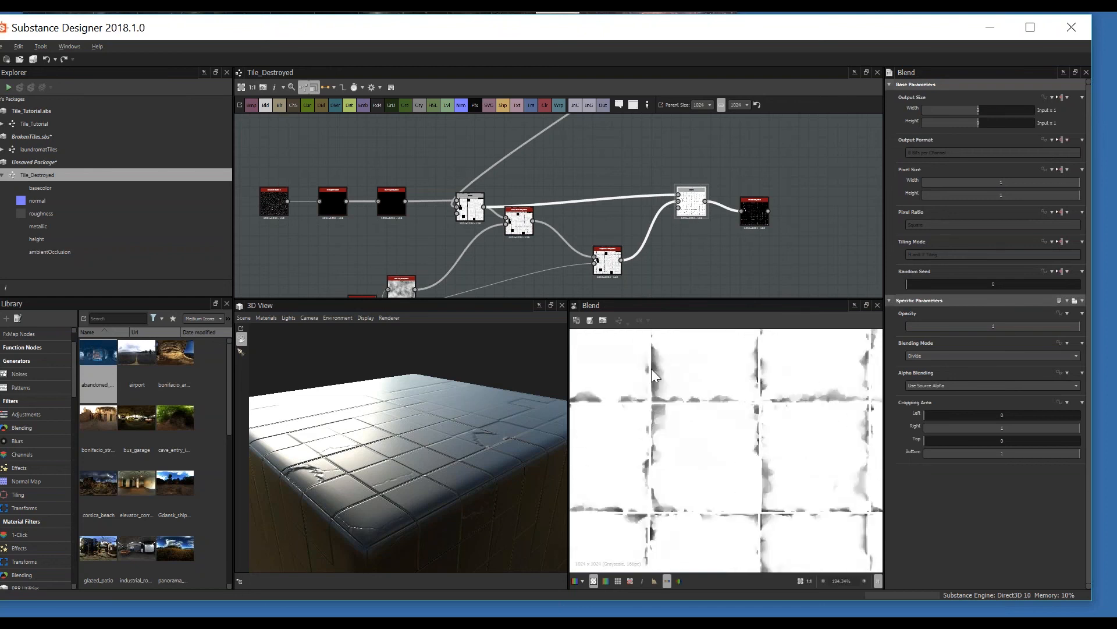
pyautogui.moveTo(682, 241); pyautogui.dragTo(683, 216, button='middle')
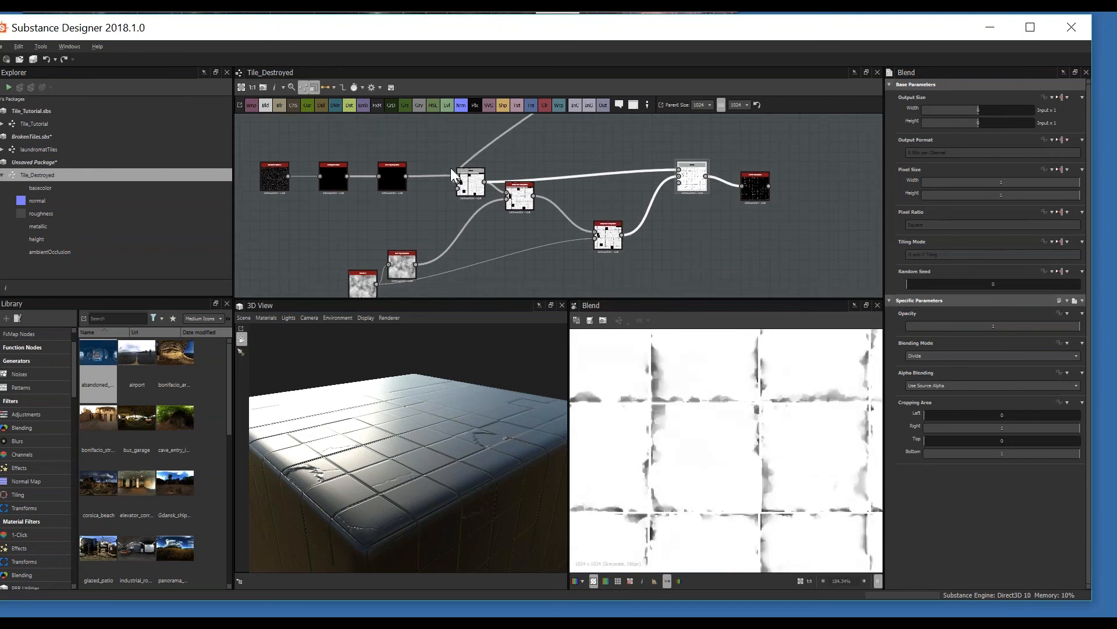
pyautogui.doubleClick(466, 182)
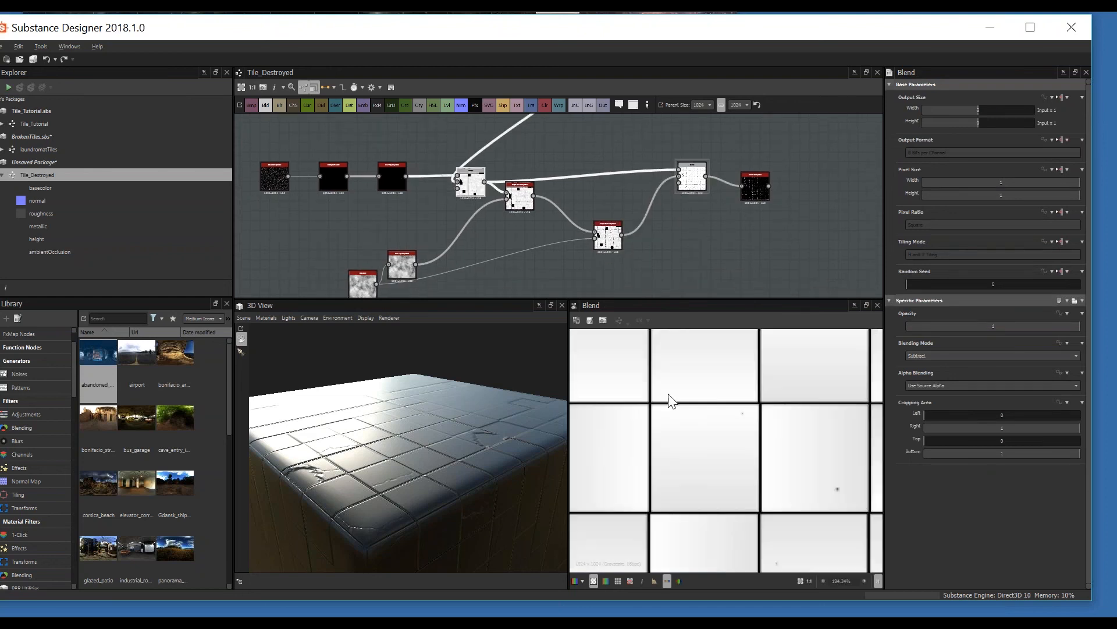
pyautogui.click(682, 167)
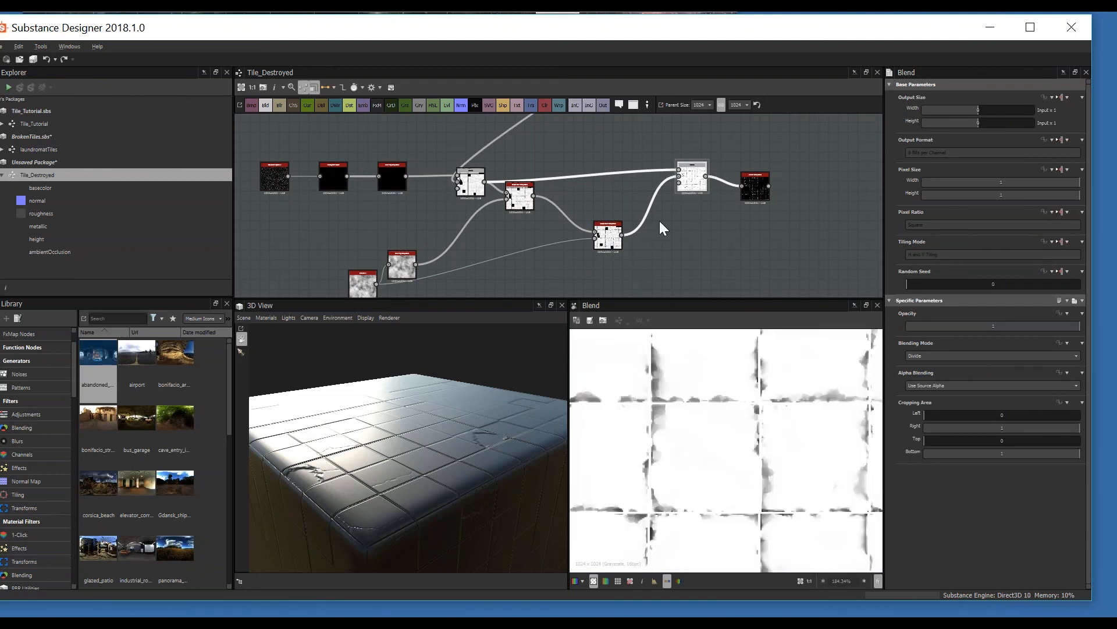
pyautogui.doubleClick(609, 234)
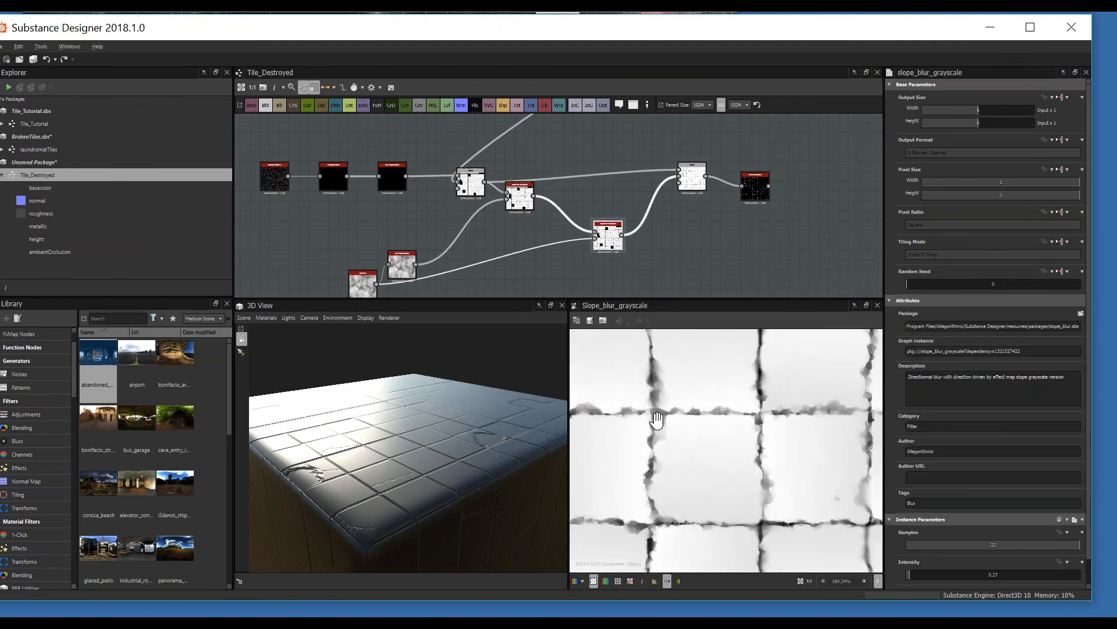
pyautogui.doubleClick(696, 185)
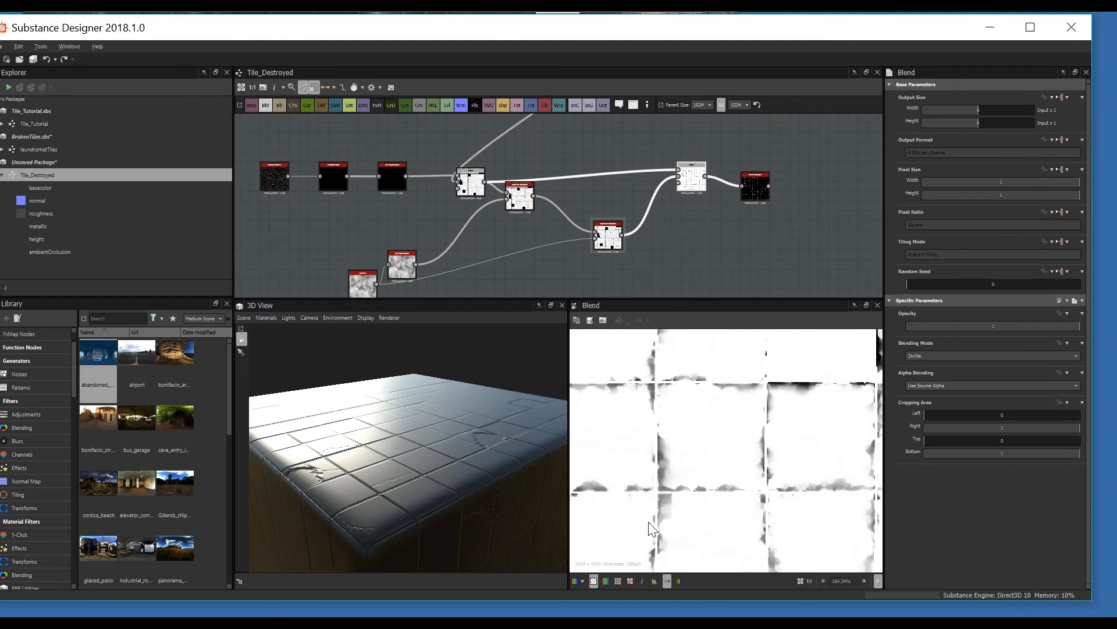
# - Inspect the Divide Blend's edge damage across the whole texture and compare it with the Invert Grayscale output
pyautogui.scroll(-2, 729, 527)
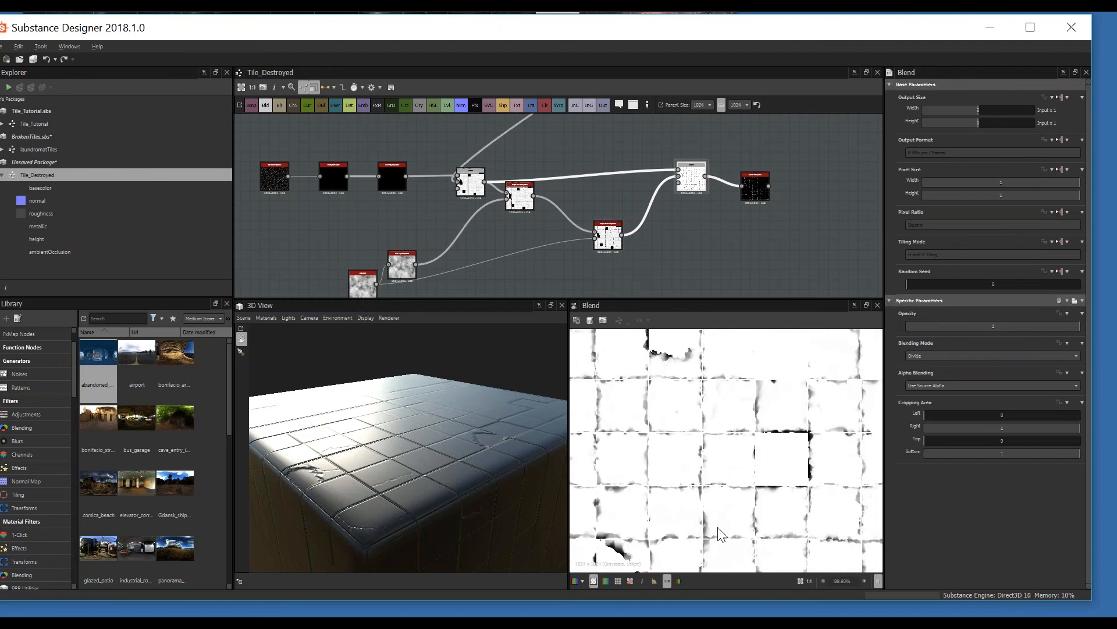
pyautogui.scroll(-2, 729, 526)
pyautogui.moveTo(706, 491); pyautogui.dragTo(690, 424, button='middle')
pyautogui.moveTo(727, 237); pyautogui.dragTo(717, 243, button='middle')
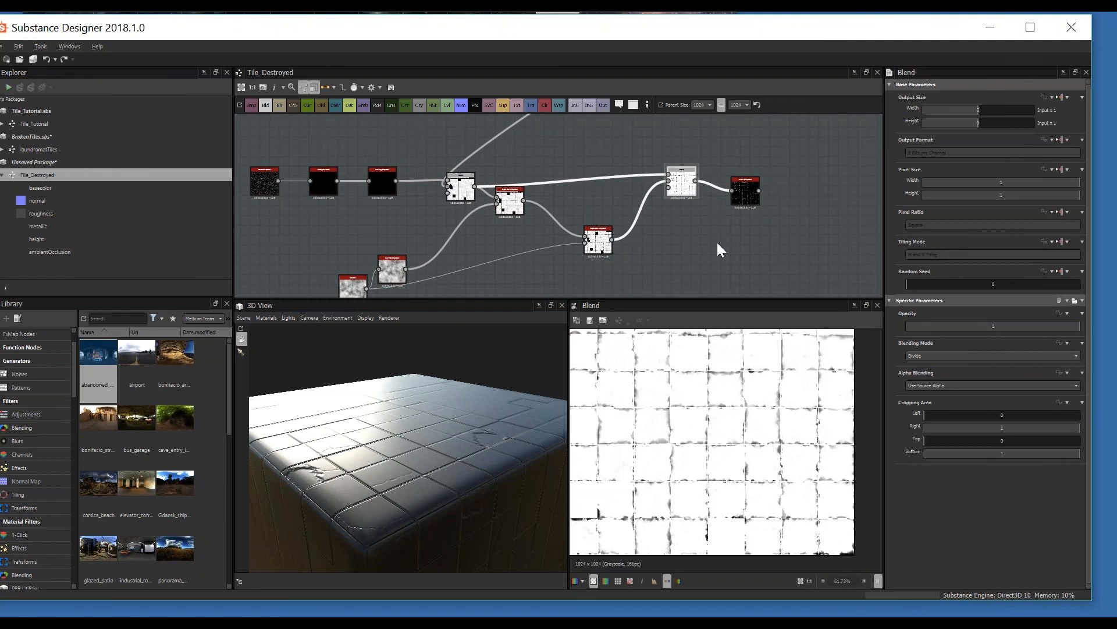
pyautogui.press('f')
pyautogui.scroll(3, 680, 400)
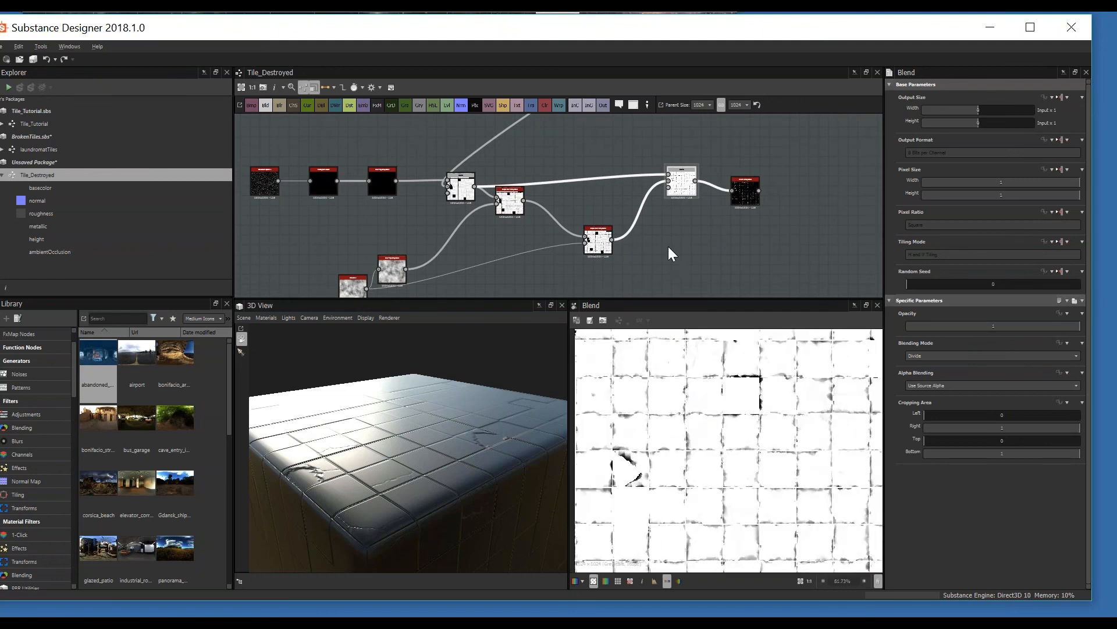
pyautogui.moveTo(734, 198); pyautogui.dragTo(697, 205, button='middle')
pyautogui.click(709, 196)
pyautogui.doubleClick(710, 199)
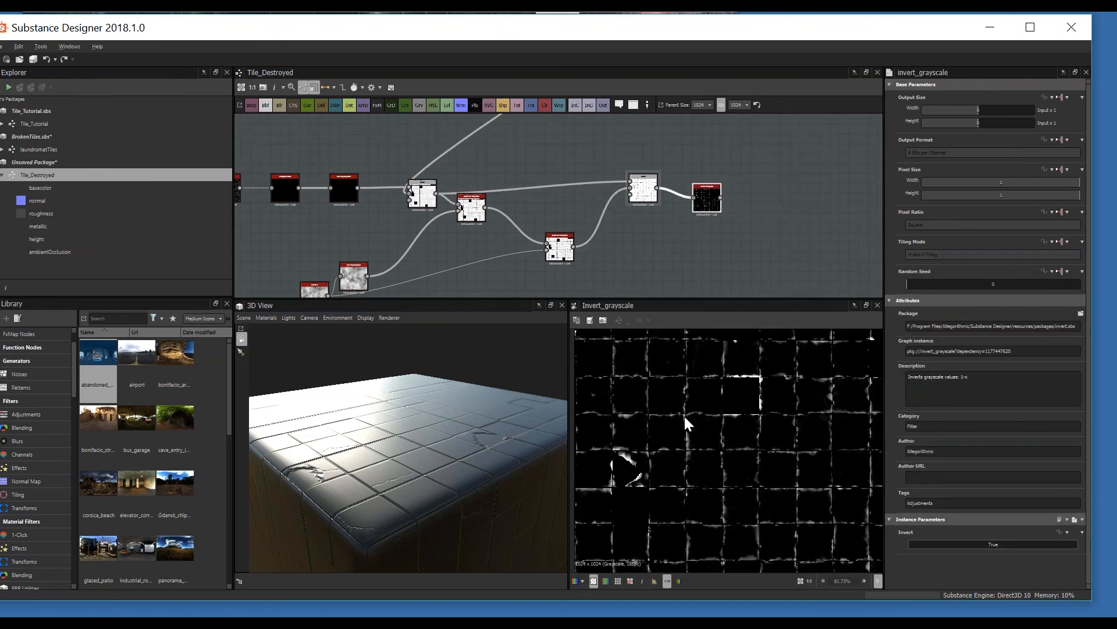
pyautogui.press('f')
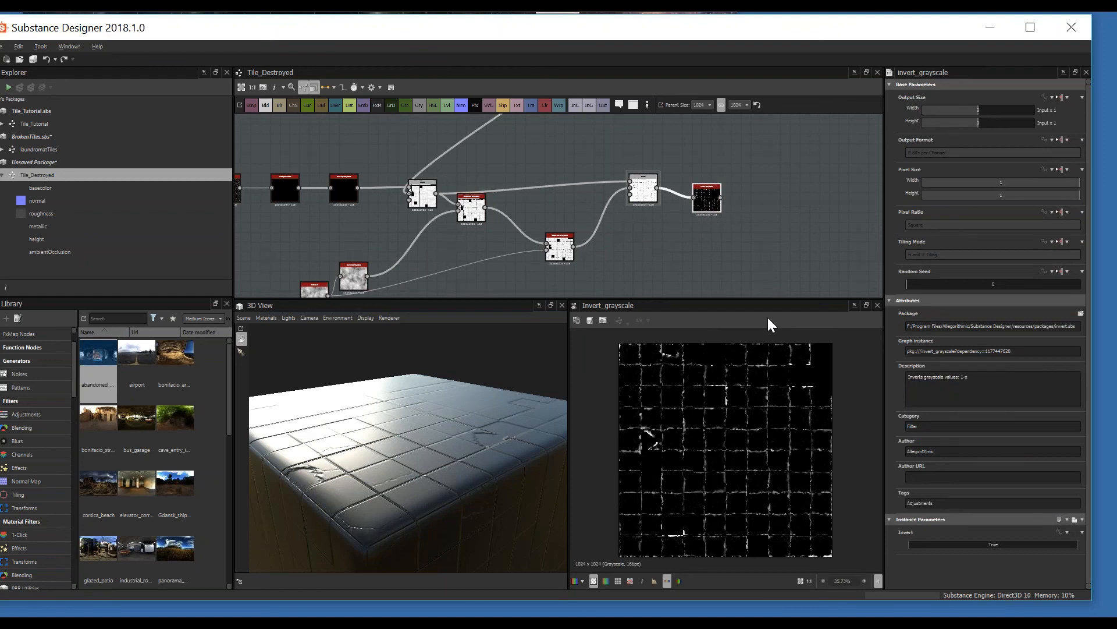
# - Add a Perlin Noise node below the Invert Grayscale node and set its Scale to 8
pyautogui.scroll(3, 439, 248)
pyautogui.moveTo(639, 218); pyautogui.dragTo(471, 246, button='middle')
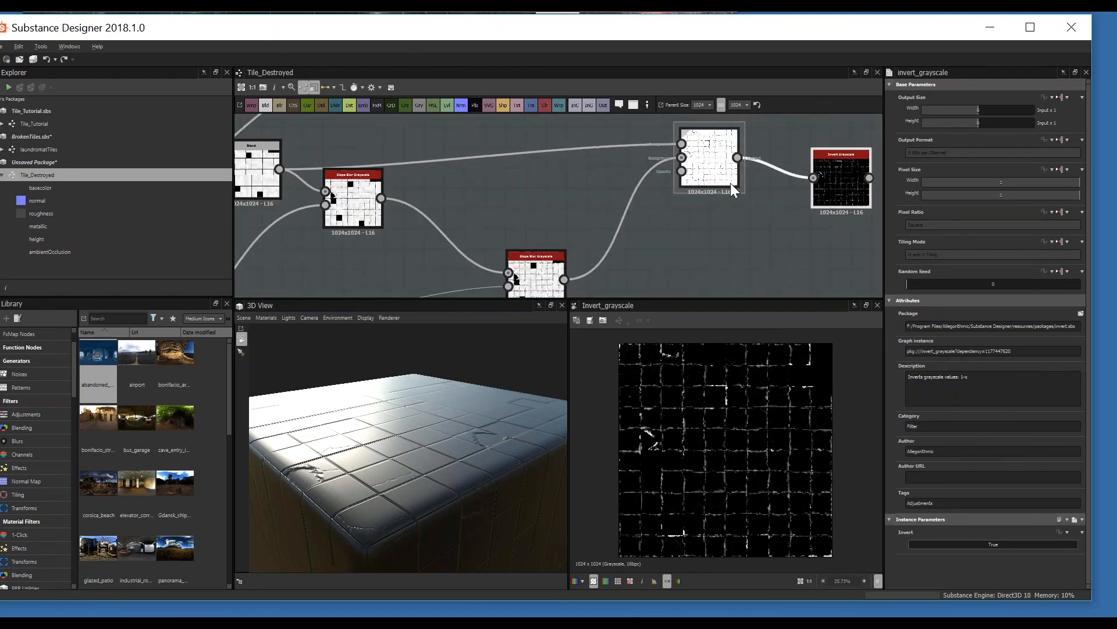
pyautogui.moveTo(822, 182); pyautogui.dragTo(715, 198, button='middle')
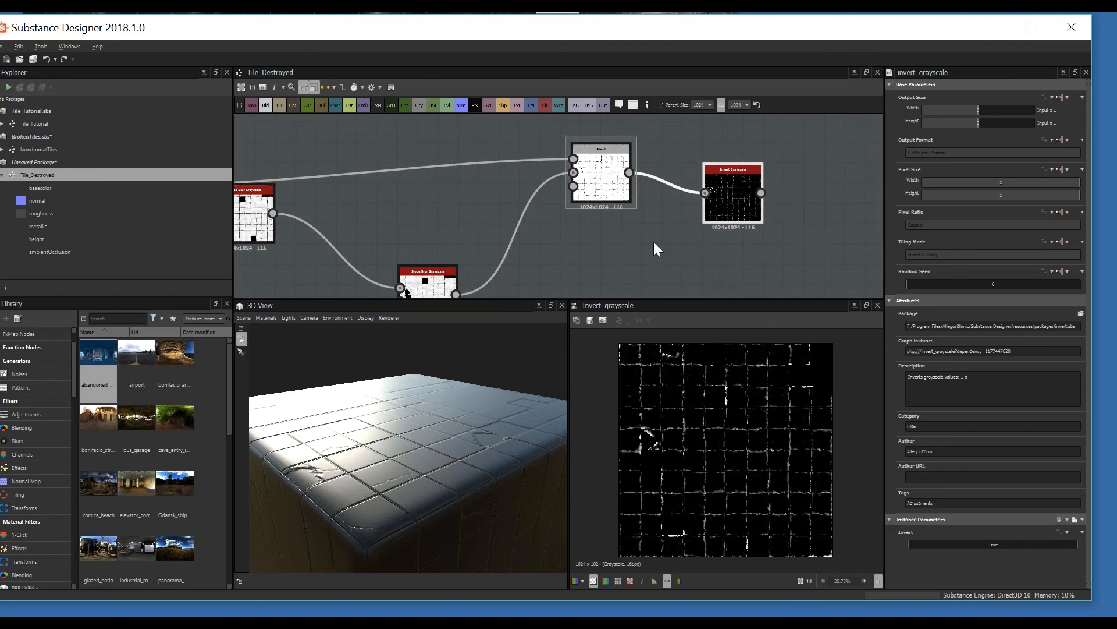
pyautogui.moveTo(656, 239); pyautogui.dragTo(594, 246, button='middle')
pyautogui.scroll(-2, 694, 195)
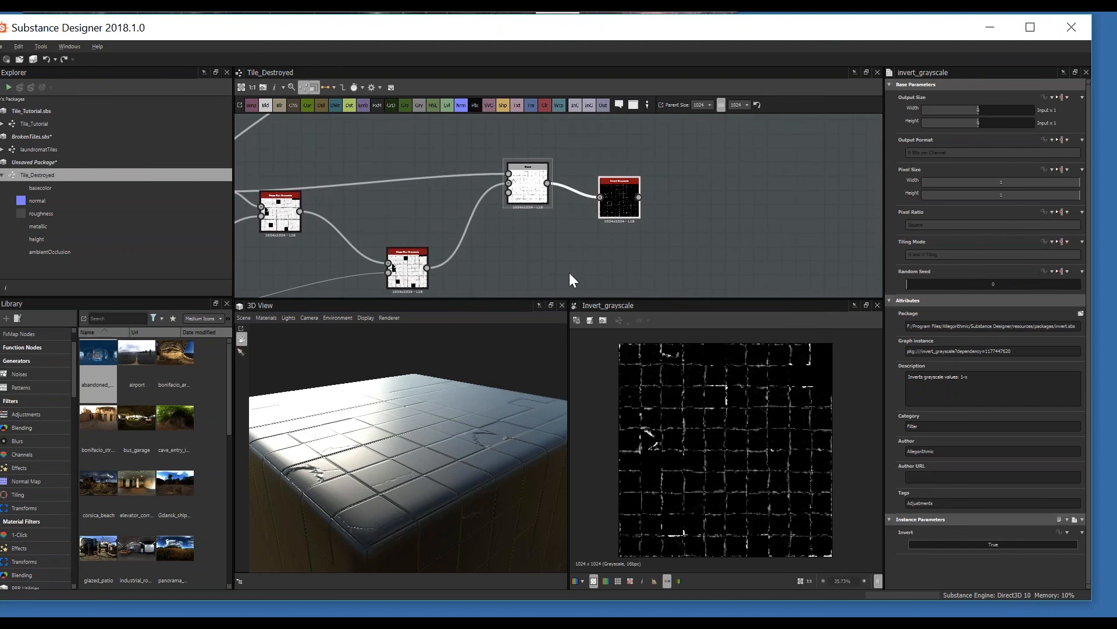
pyautogui.press('space')
pyautogui.write('perlin')
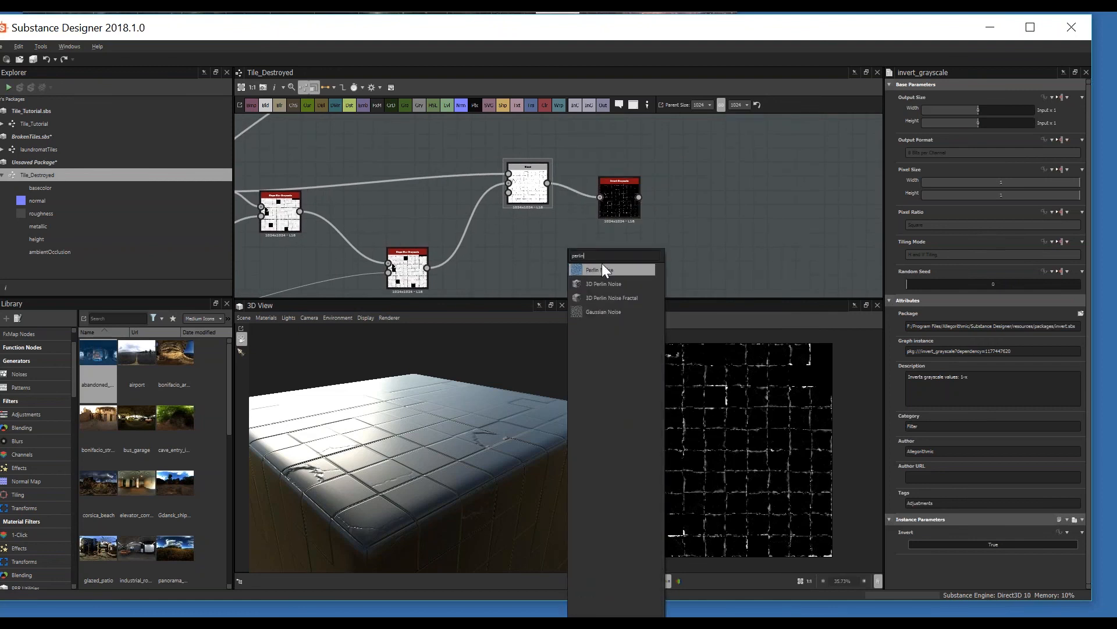
pyautogui.click(603, 266)
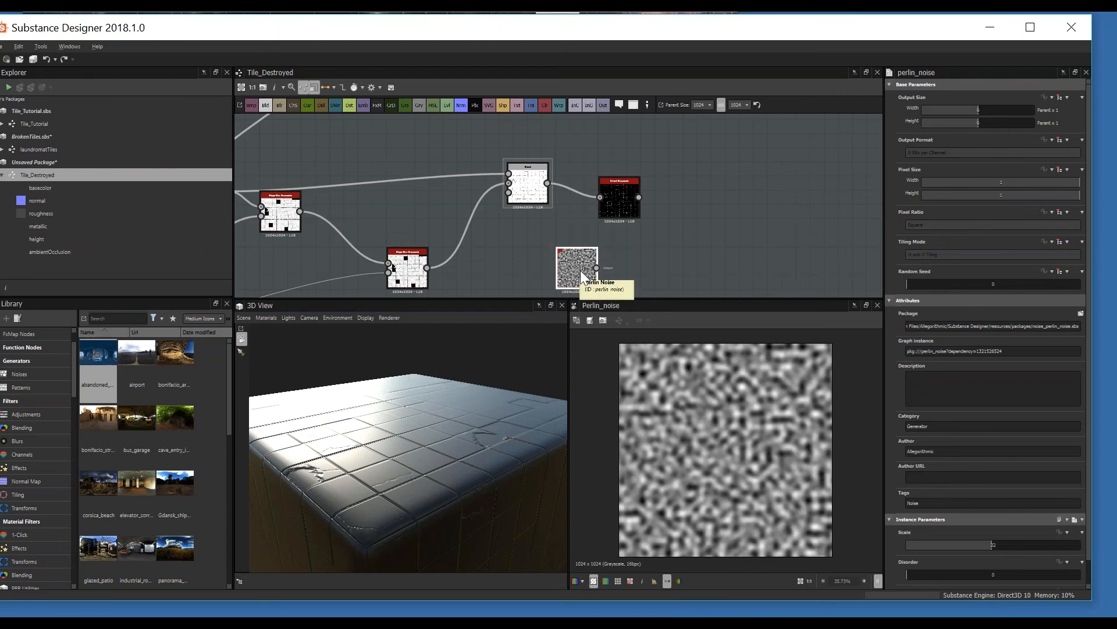
pyautogui.moveTo(938, 544)
pyautogui.mouseDown()
pyautogui.moveTo(912, 545)
pyautogui.moveTo(925, 546)
pyautogui.mouseUp()
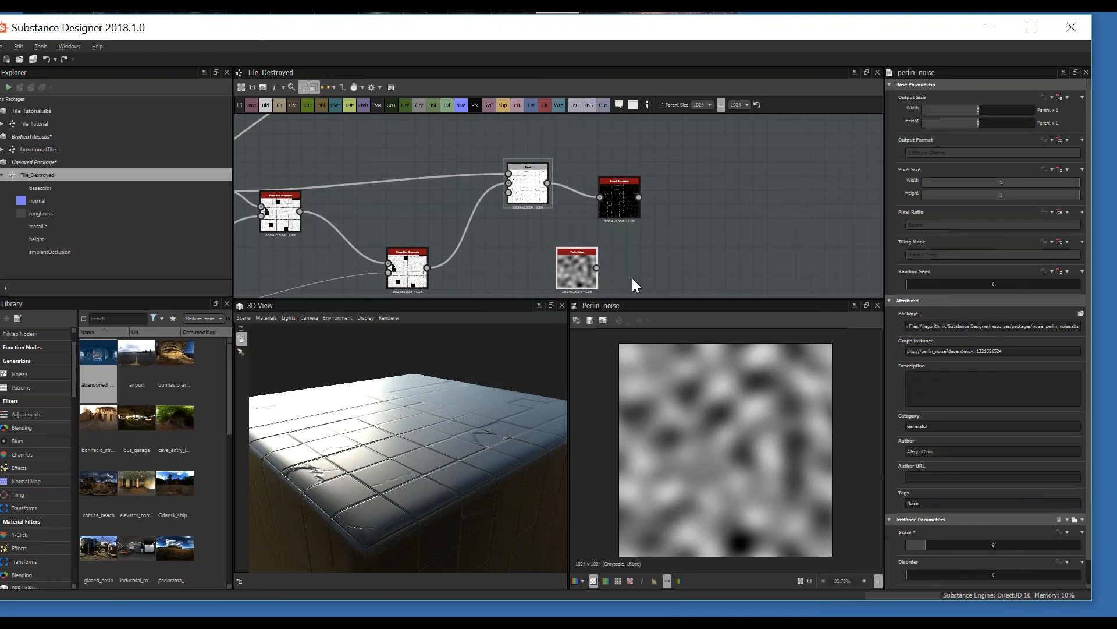
# - Feed the Perlin Noise into a new Histogram Scan with Position 0.25 and Contrast 0.22
pyautogui.press('space')
pyautogui.write('histo')
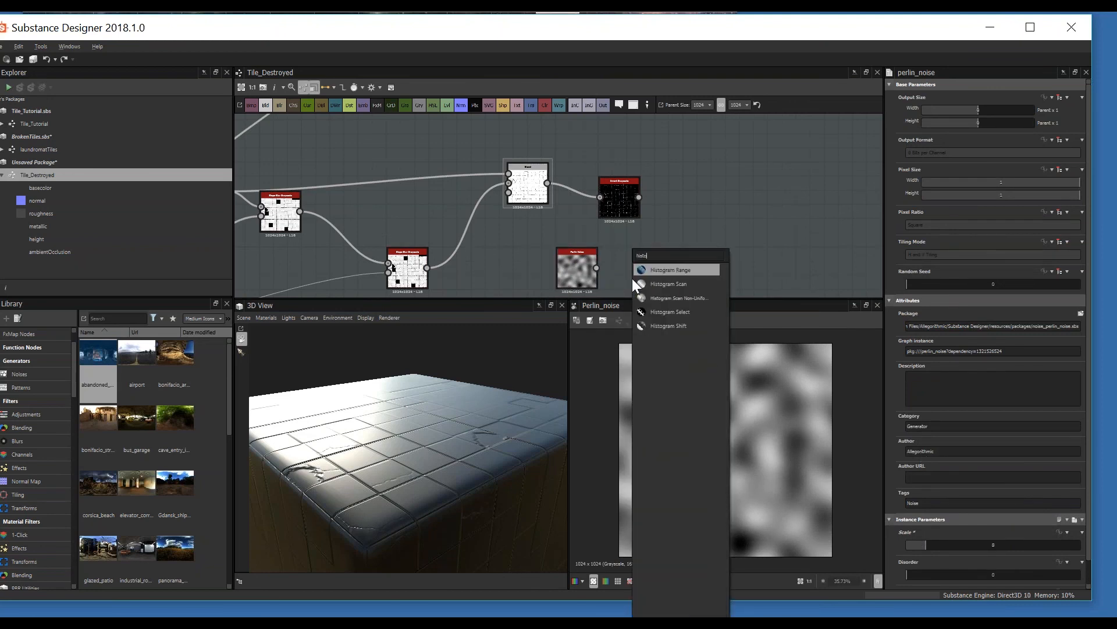
pyautogui.press('Down')
pyautogui.press('Return')
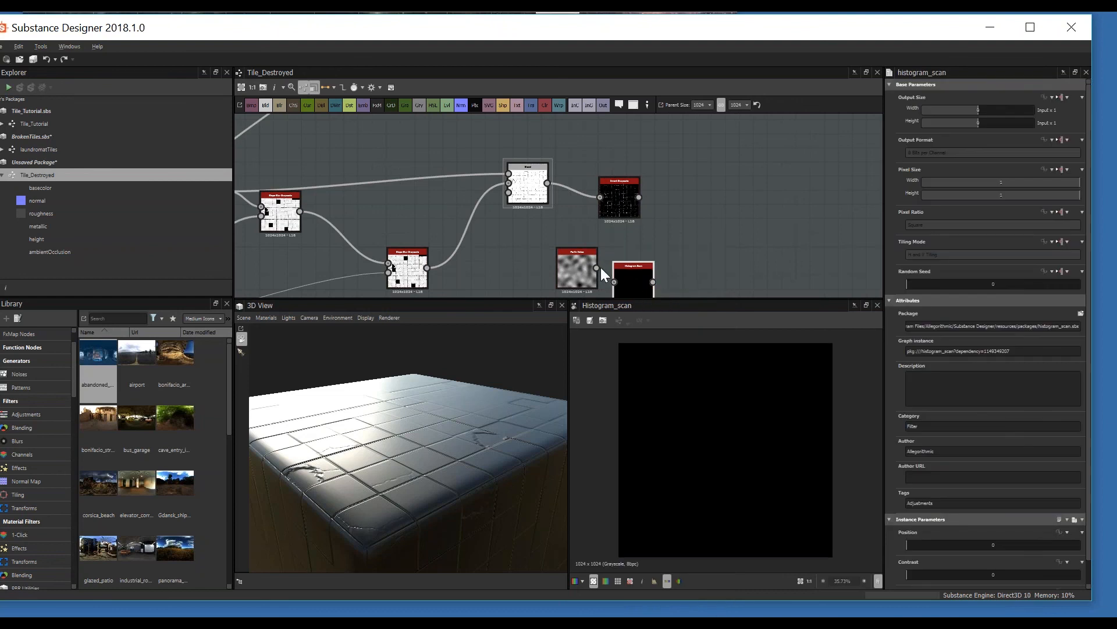
pyautogui.moveTo(598, 269); pyautogui.dragTo(634, 281)
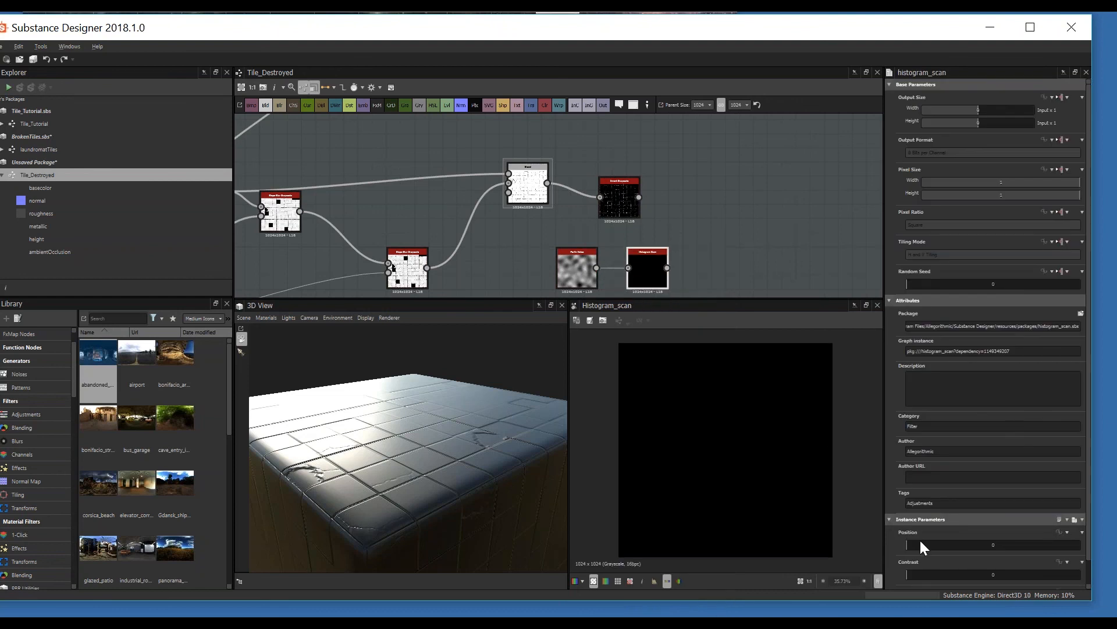
pyautogui.moveTo(929, 544)
pyautogui.mouseDown()
pyautogui.moveTo(944, 536)
pyautogui.moveTo(930, 533)
pyautogui.moveTo(944, 536)
pyautogui.mouseUp()
pyautogui.moveTo(916, 575); pyautogui.dragTo(949, 549)
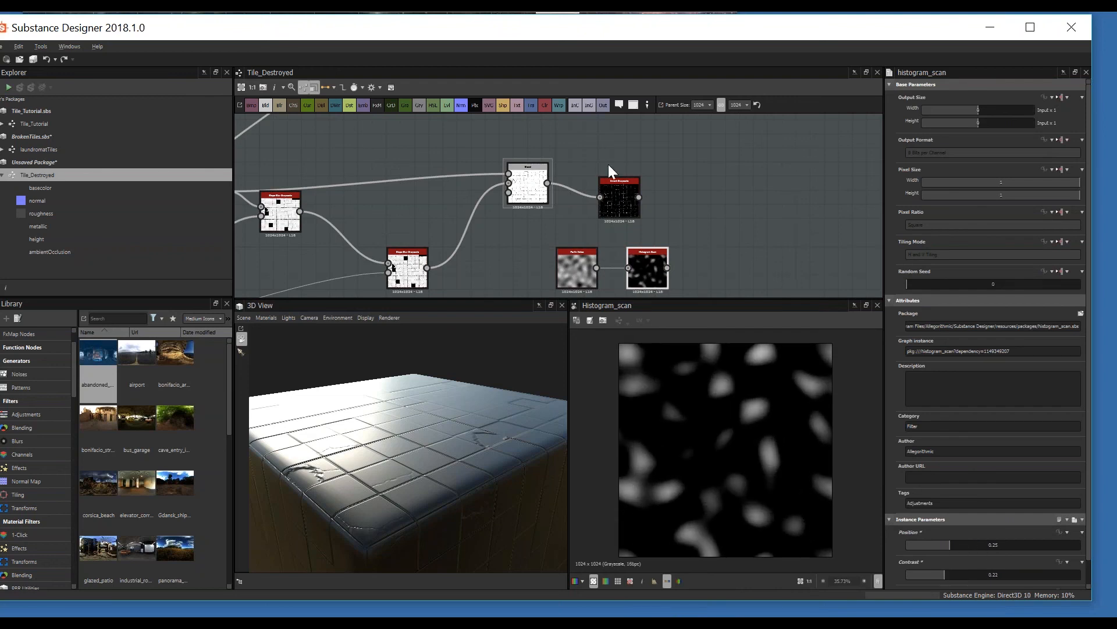
# - Combine the Invert Grayscale and Histogram Scan outputs in a new Blend node set to Multiply with 0.95 opacity
pyautogui.press('space')
pyautogui.click(706, 225)
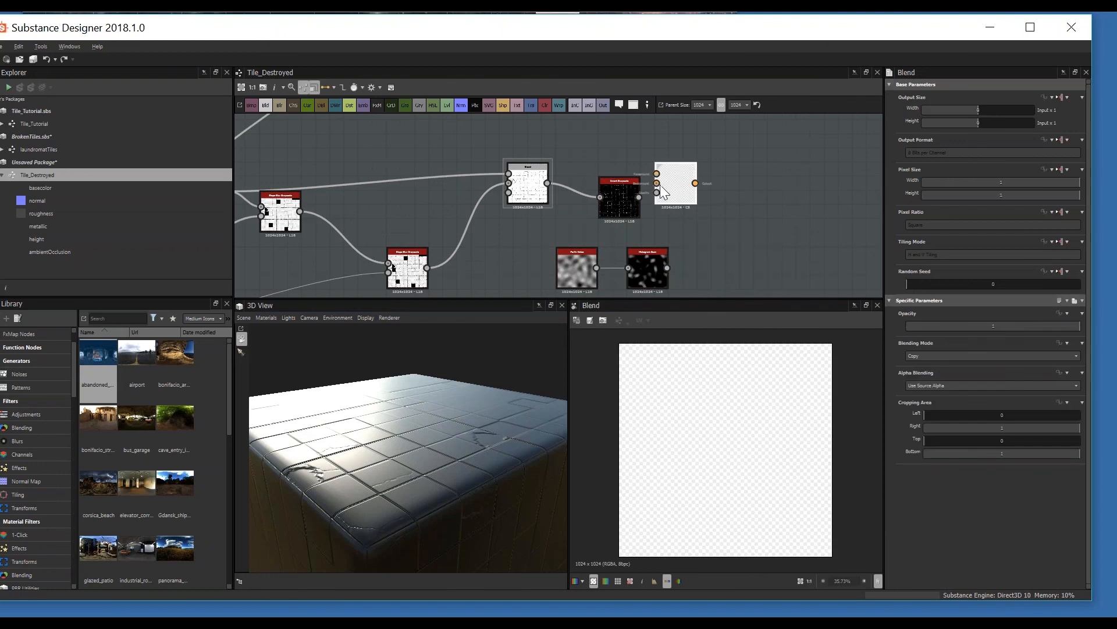
pyautogui.moveTo(686, 197); pyautogui.dragTo(699, 239)
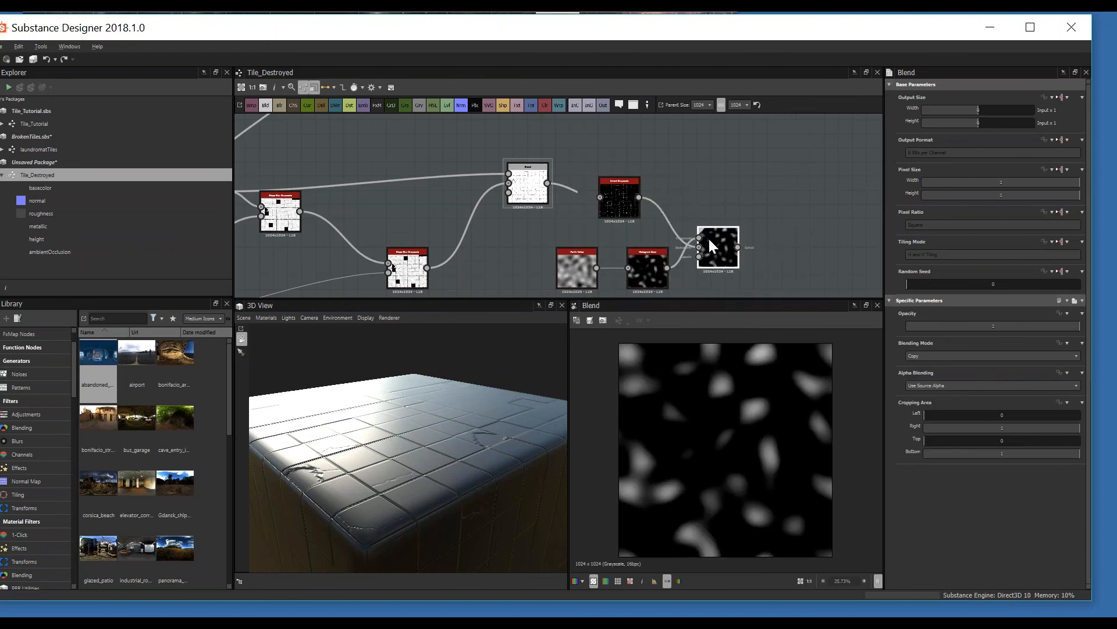
pyautogui.click(938, 358)
pyautogui.click(941, 381)
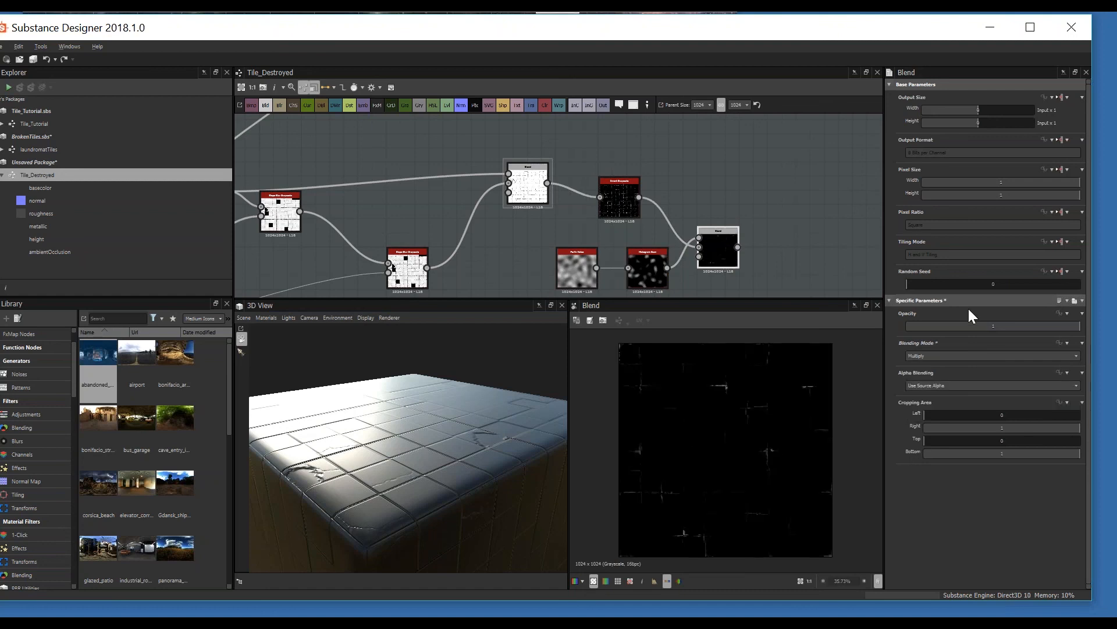
pyautogui.moveTo(1012, 331); pyautogui.dragTo(1064, 341)
pyautogui.scroll(3, 793, 431)
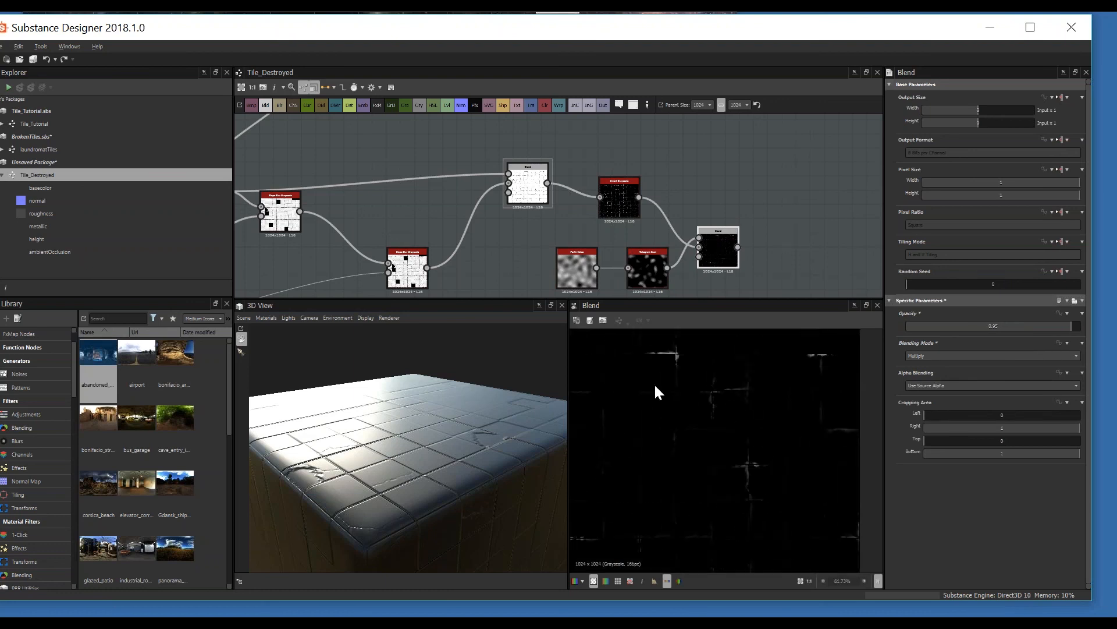
# - Set the Perlin Noise Scale to 5 and preview its effect on the Histogram Scan and the Multiply Blend
pyautogui.moveTo(673, 253); pyautogui.dragTo(667, 228, button='middle')
pyautogui.doubleClick(649, 239)
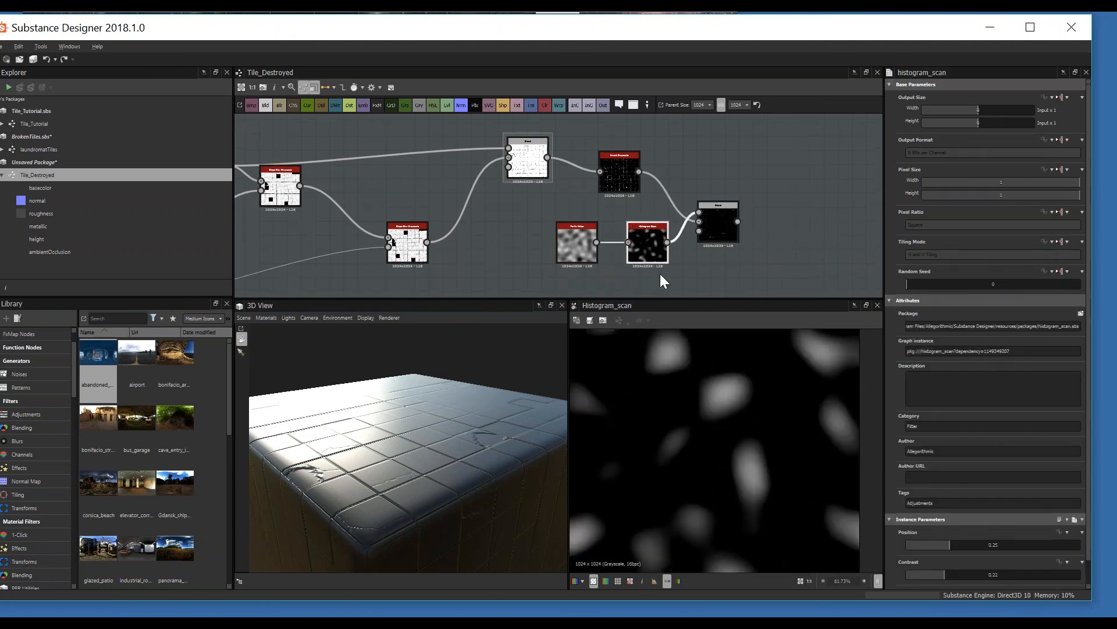
pyautogui.doubleClick(568, 255)
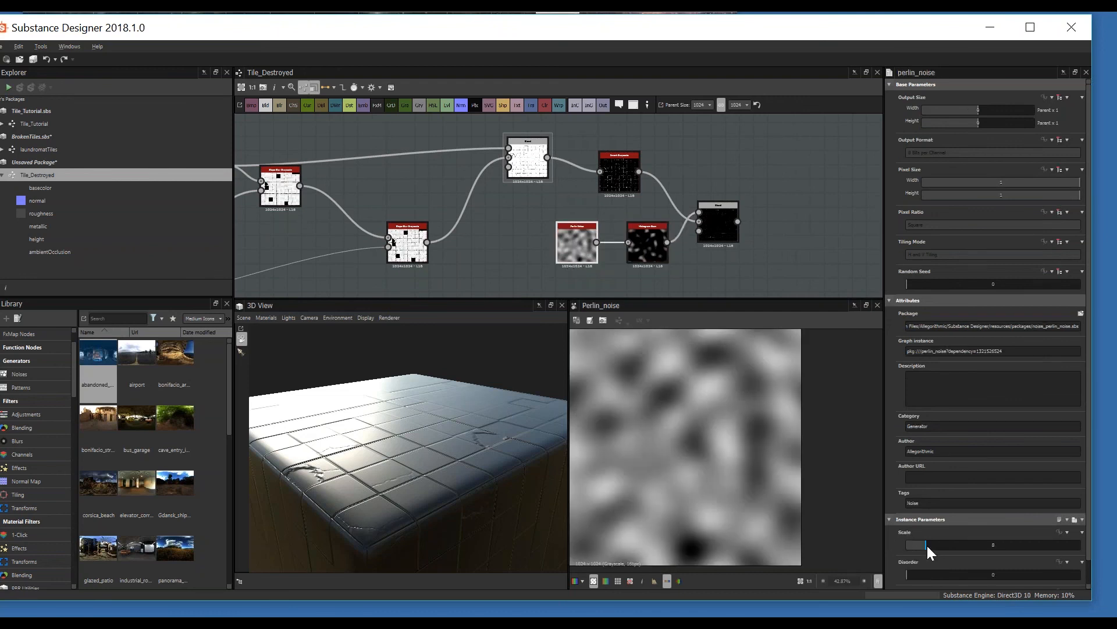
pyautogui.moveTo(927, 546); pyautogui.dragTo(921, 543)
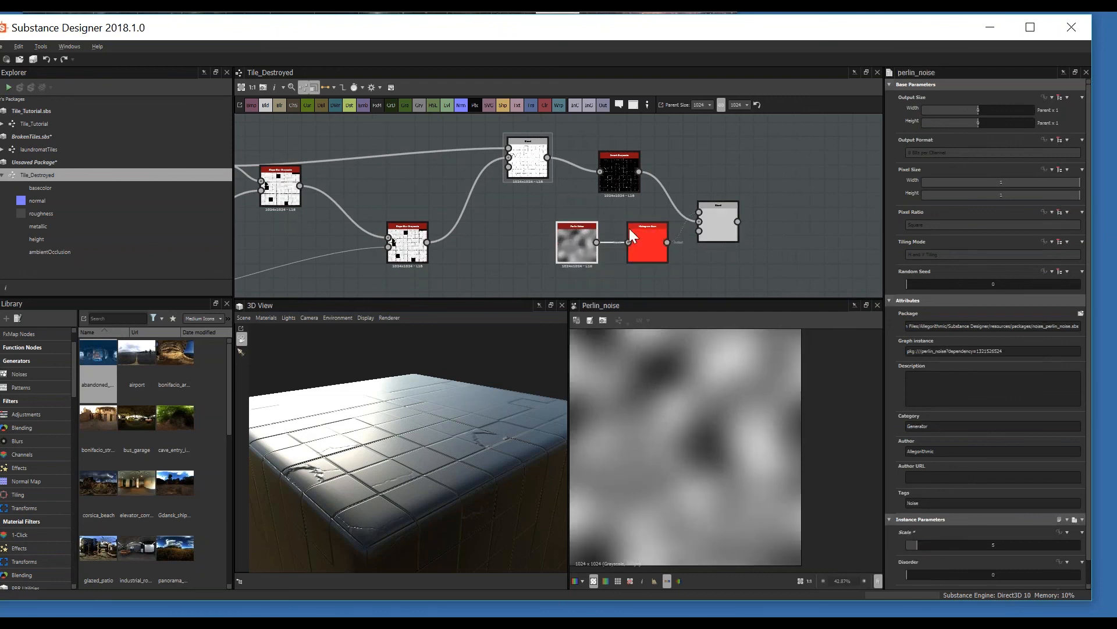
pyautogui.doubleClick(642, 240)
pyautogui.doubleClick(717, 226)
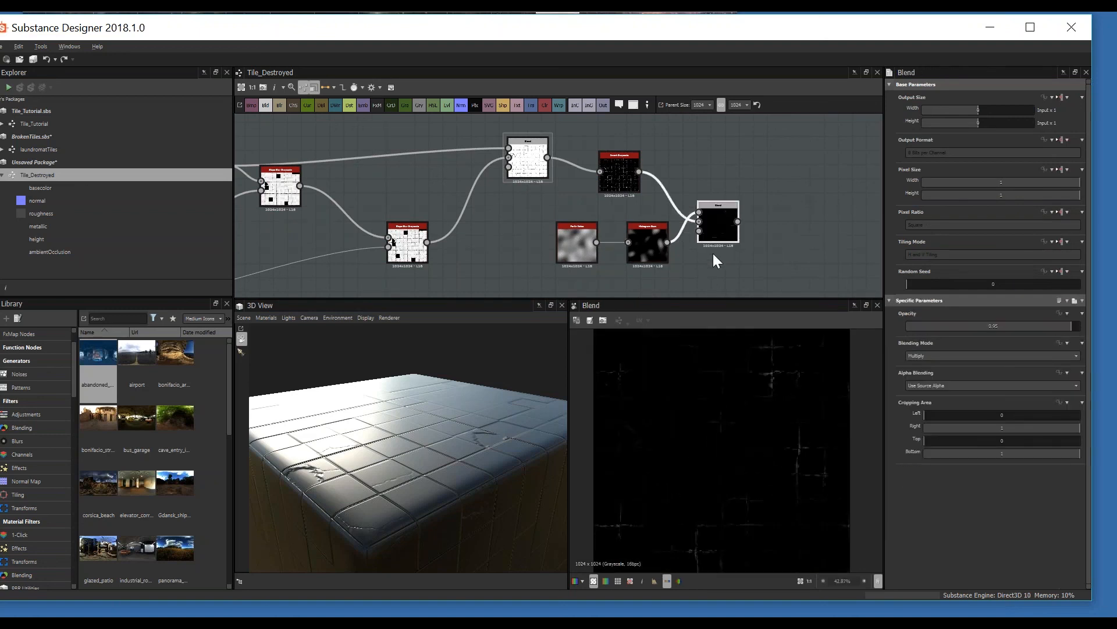
# - Check the Multiply Blend's edge mask up close and set its opacity to 1
pyautogui.scroll(2, 728, 430)
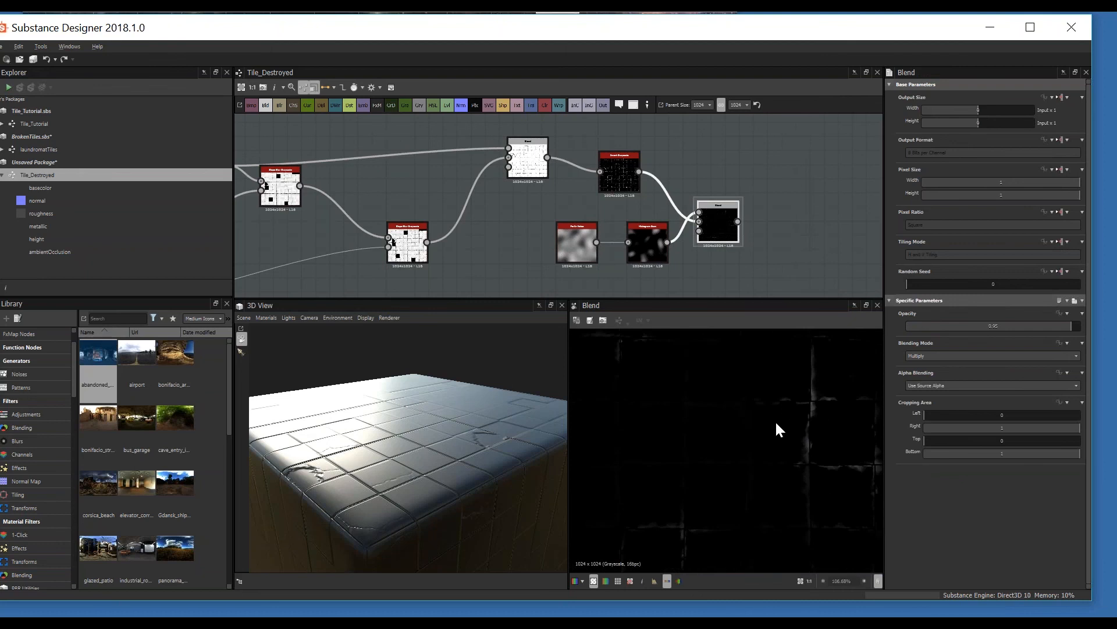
pyautogui.scroll(-3, 775, 429)
pyautogui.scroll(3, 757, 428)
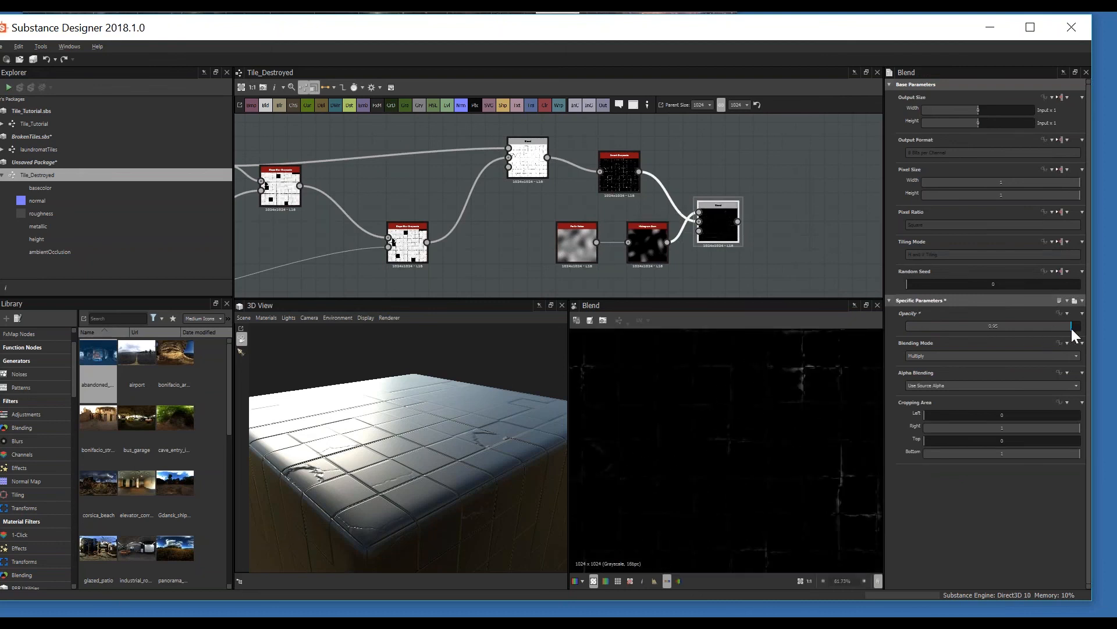
pyautogui.moveTo(1073, 328); pyautogui.dragTo(1081, 333)
pyautogui.scroll(-2, 761, 444)
pyautogui.moveTo(749, 400); pyautogui.dragTo(734, 388, button='middle')
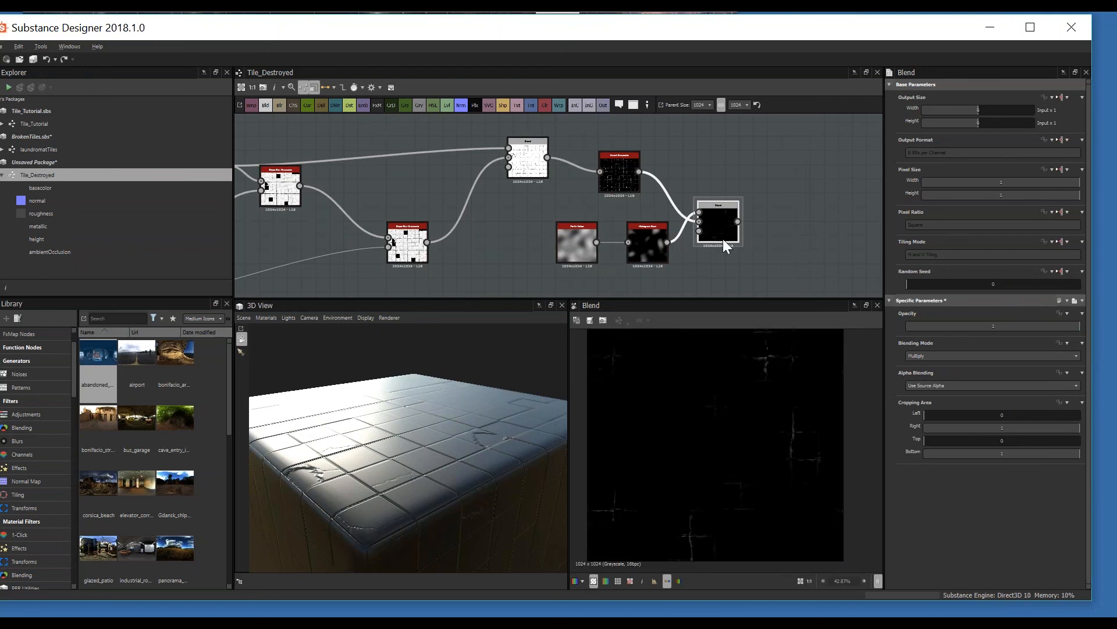
# - Set the Histogram Scan's Position to 0.27
pyautogui.moveTo(772, 218); pyautogui.dragTo(714, 238, button='middle')
pyautogui.scroll(-3, 767, 405)
pyautogui.scroll(2, 699, 445)
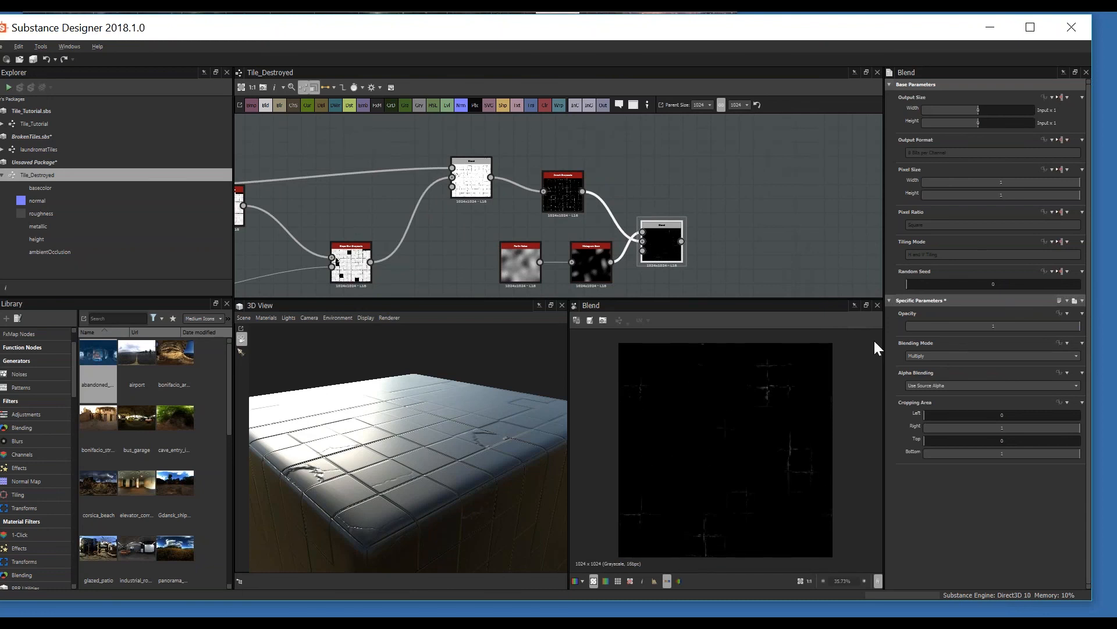
pyautogui.moveTo(649, 247); pyautogui.dragTo(644, 263, button='middle')
pyautogui.click(578, 277)
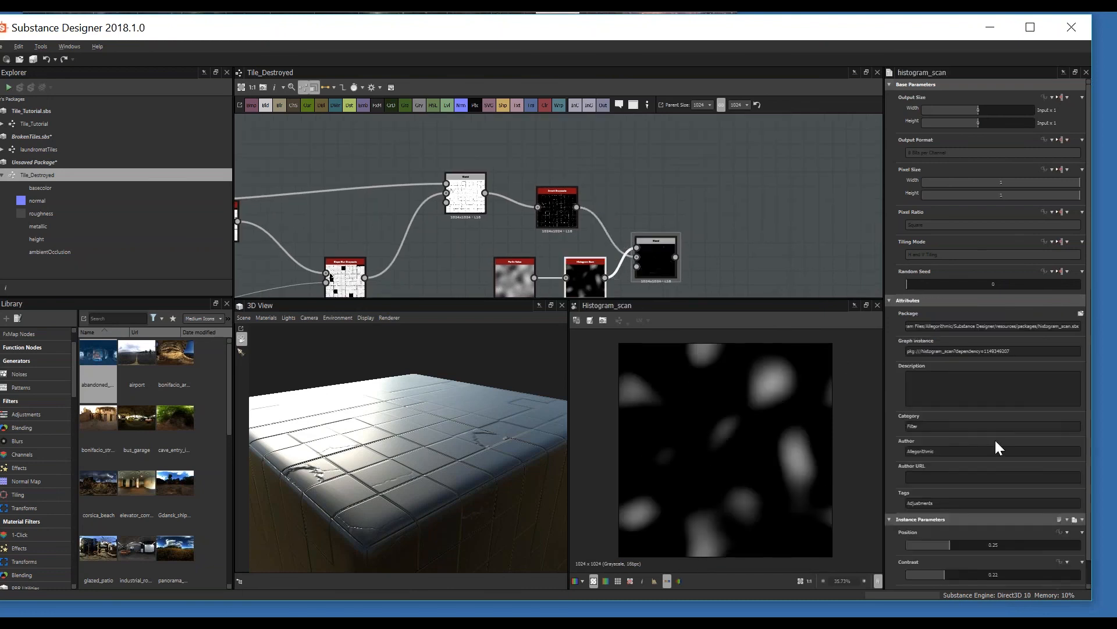
pyautogui.moveTo(940, 549)
pyautogui.mouseDown()
pyautogui.moveTo(958, 547)
pyautogui.moveTo(949, 546)
pyautogui.mouseUp()
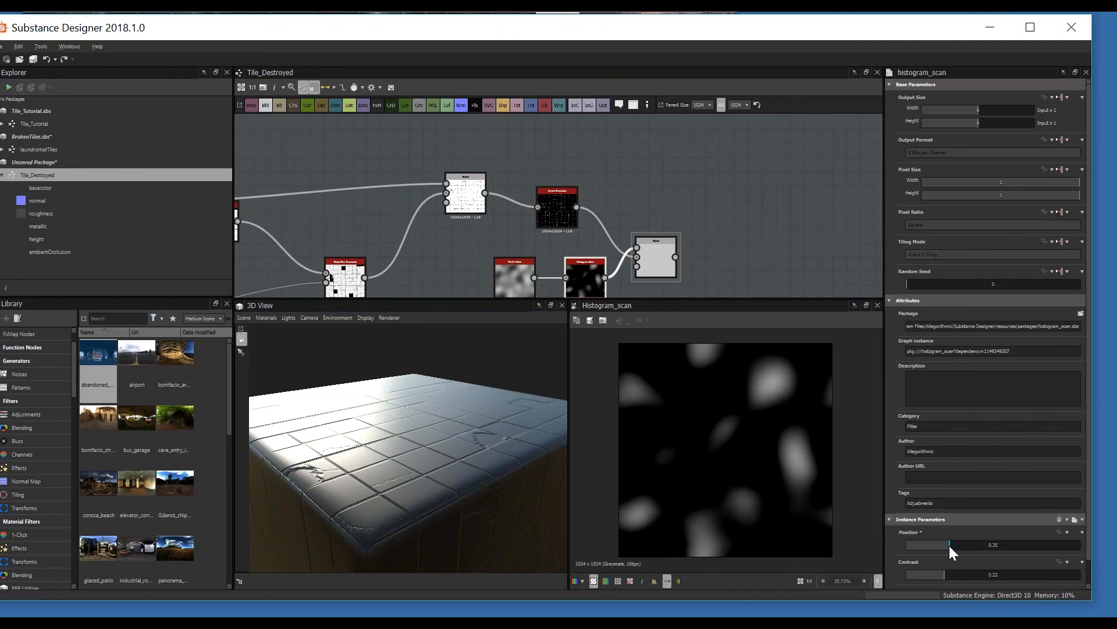
# - Add a Subtract Blend node with the second Slope Blur Grayscale as background and the Multiply Blend as foreground
pyautogui.moveTo(663, 193); pyautogui.dragTo(536, 211, button='middle')
pyautogui.scroll(-1, 575, 218)
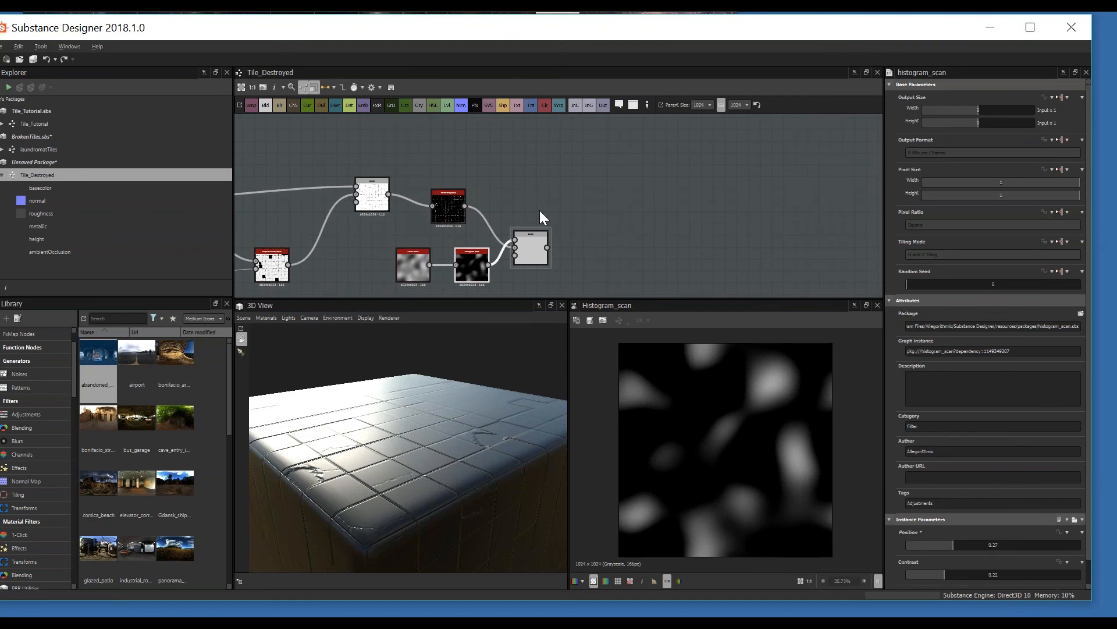
pyautogui.press('space')
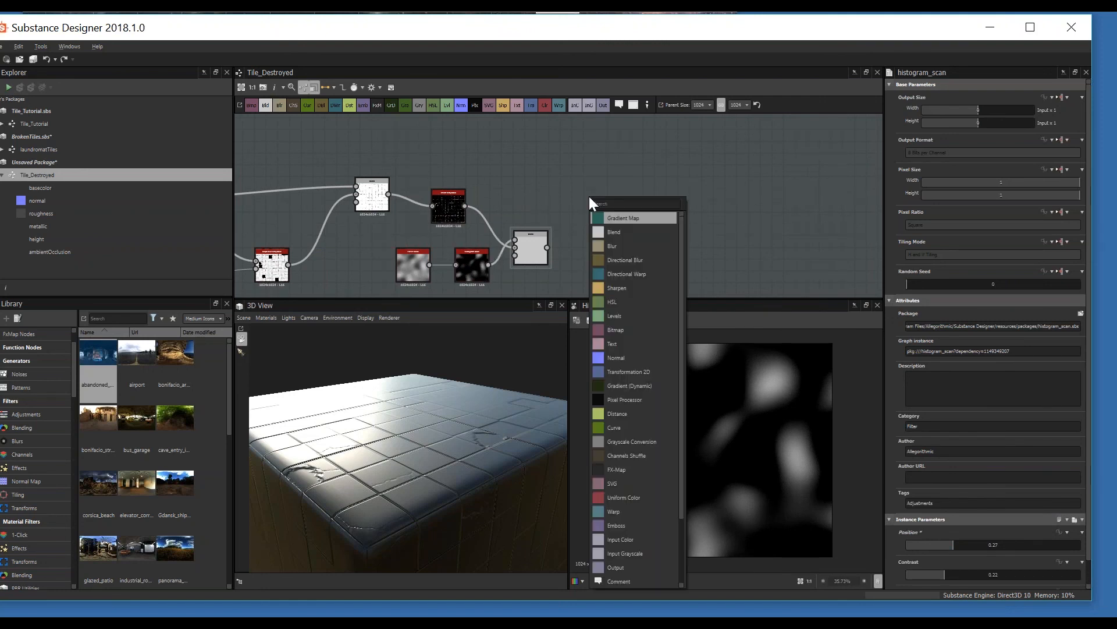
pyautogui.write('blend')
pyautogui.press('Return')
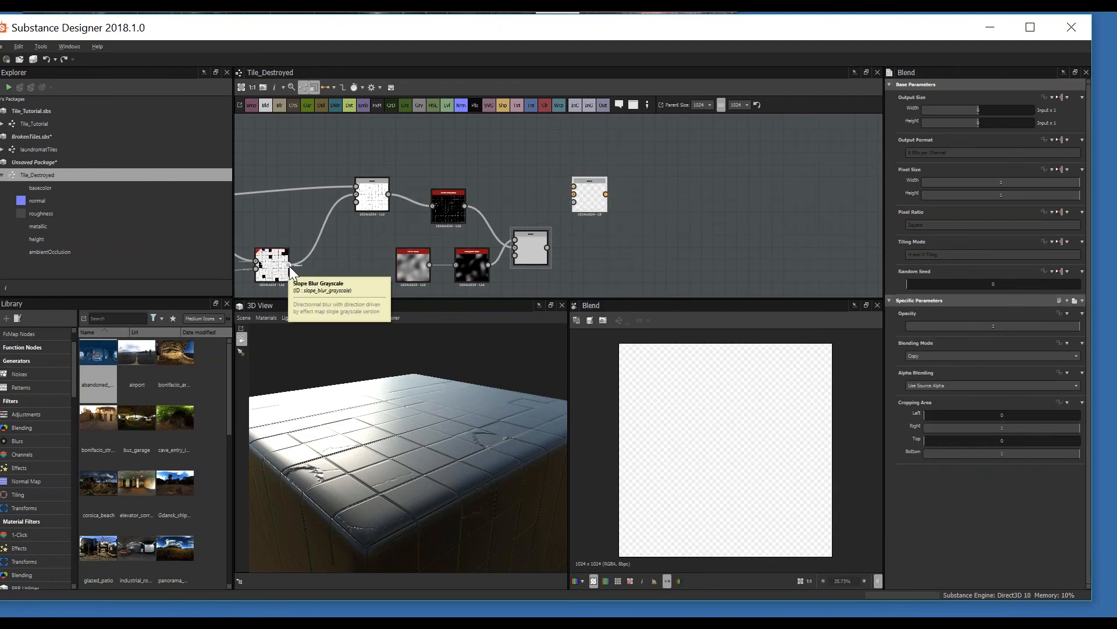
pyautogui.moveTo(290, 266); pyautogui.dragTo(583, 195)
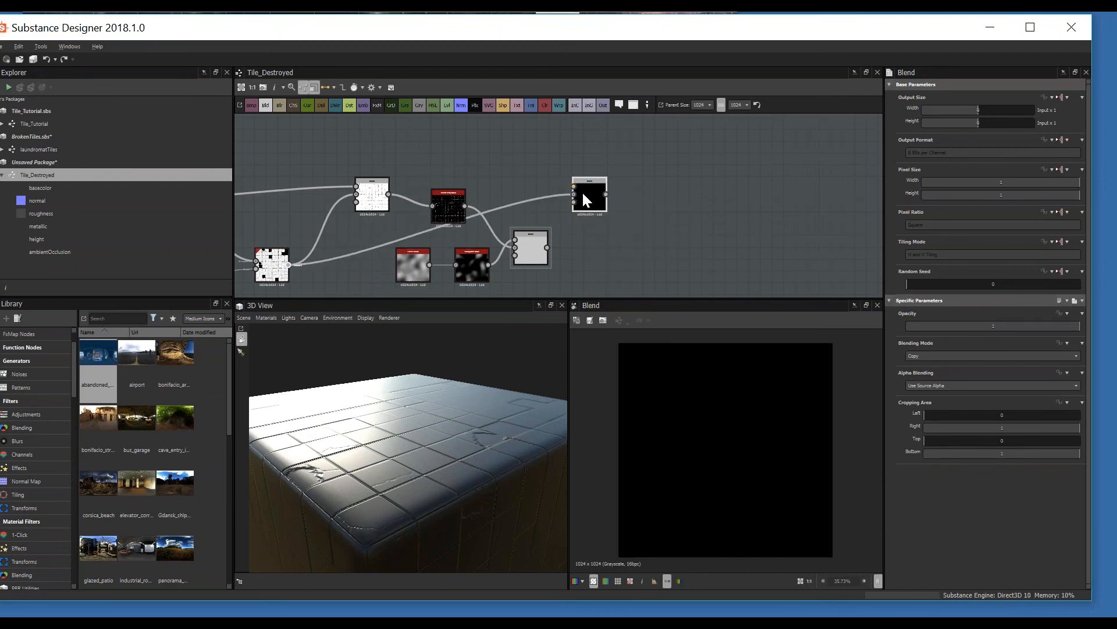
pyautogui.moveTo(559, 219); pyautogui.dragTo(572, 186)
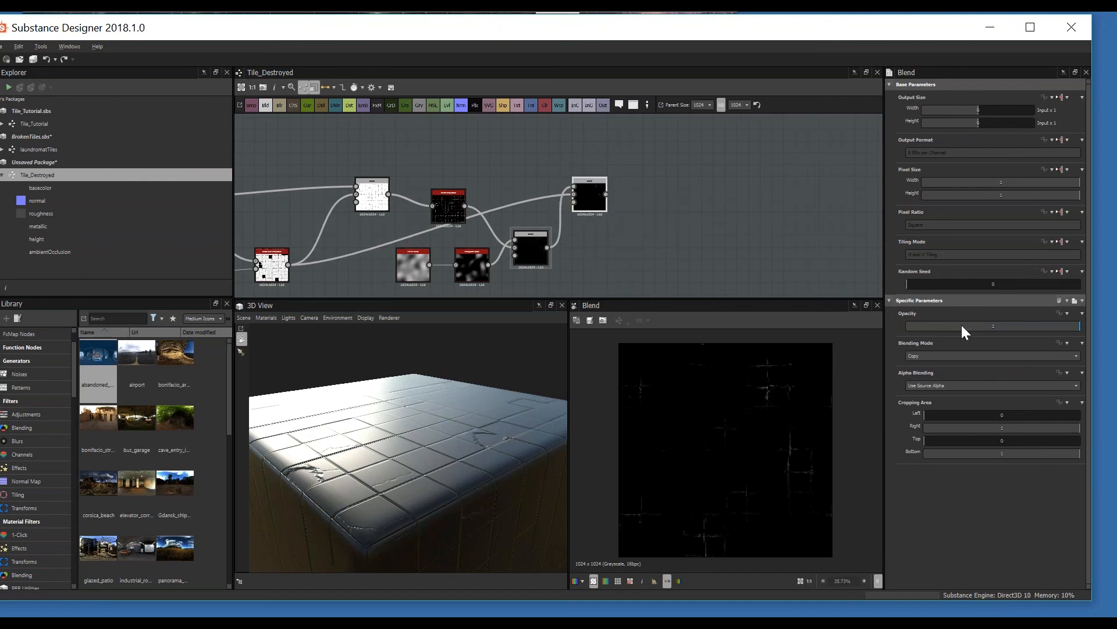
pyautogui.click(943, 355)
pyautogui.click(937, 375)
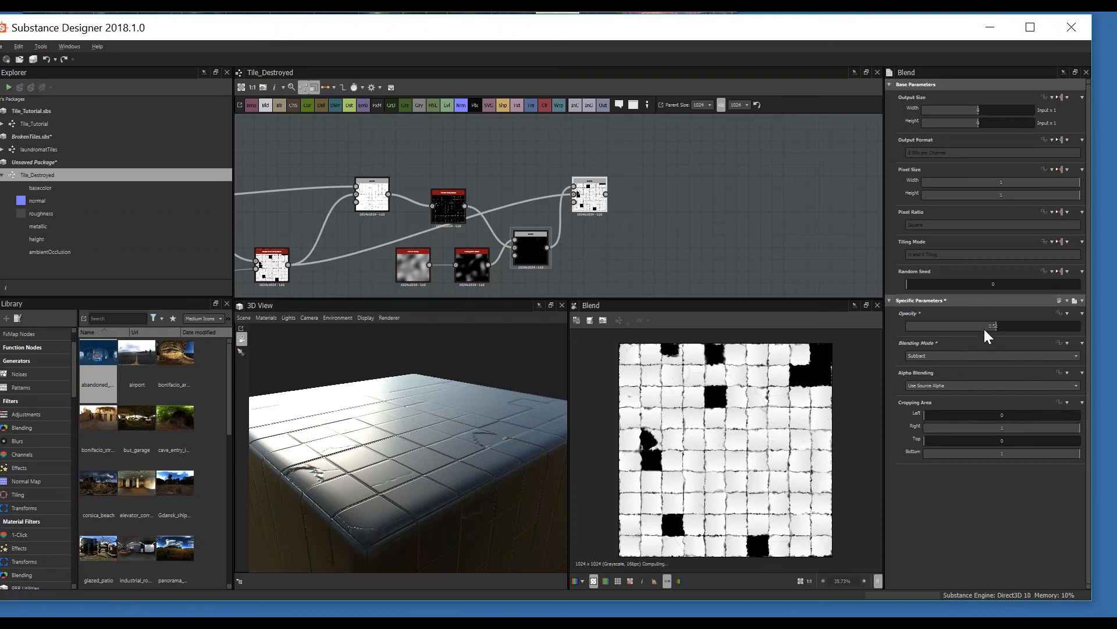
# - Replace the final Subtract Blend's background with the earlier Subtract Blend that precedes both Slope Blur Grayscale nodes, and inspect the tiles up close
pyautogui.scroll(3, 624, 215)
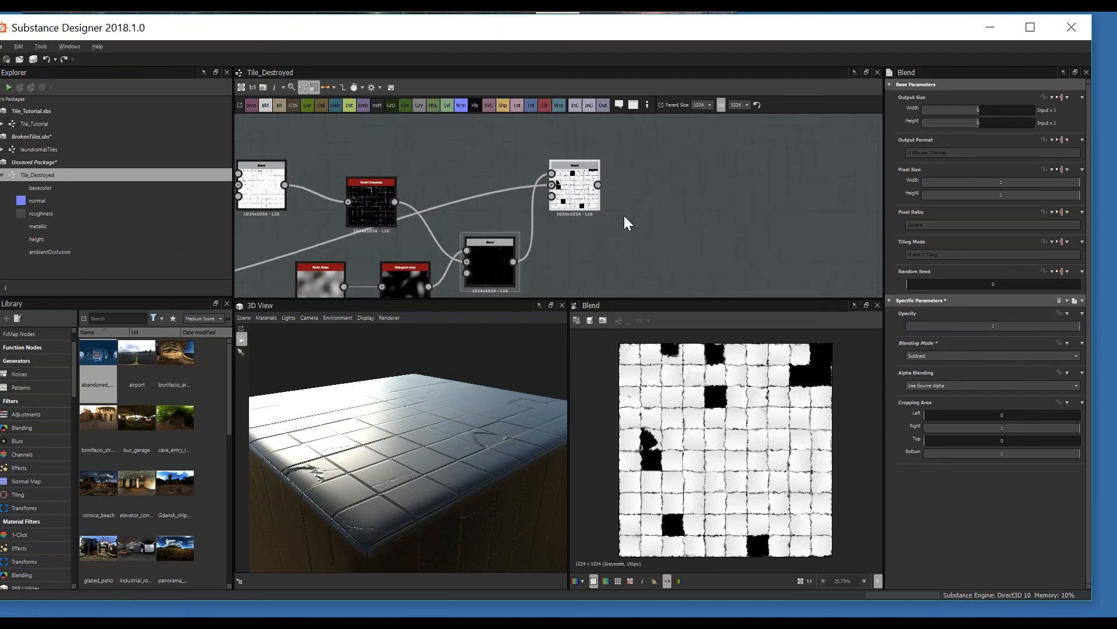
pyautogui.scroll(-2, 542, 207)
pyautogui.moveTo(399, 229); pyautogui.dragTo(589, 223, button='middle')
pyautogui.click(370, 280)
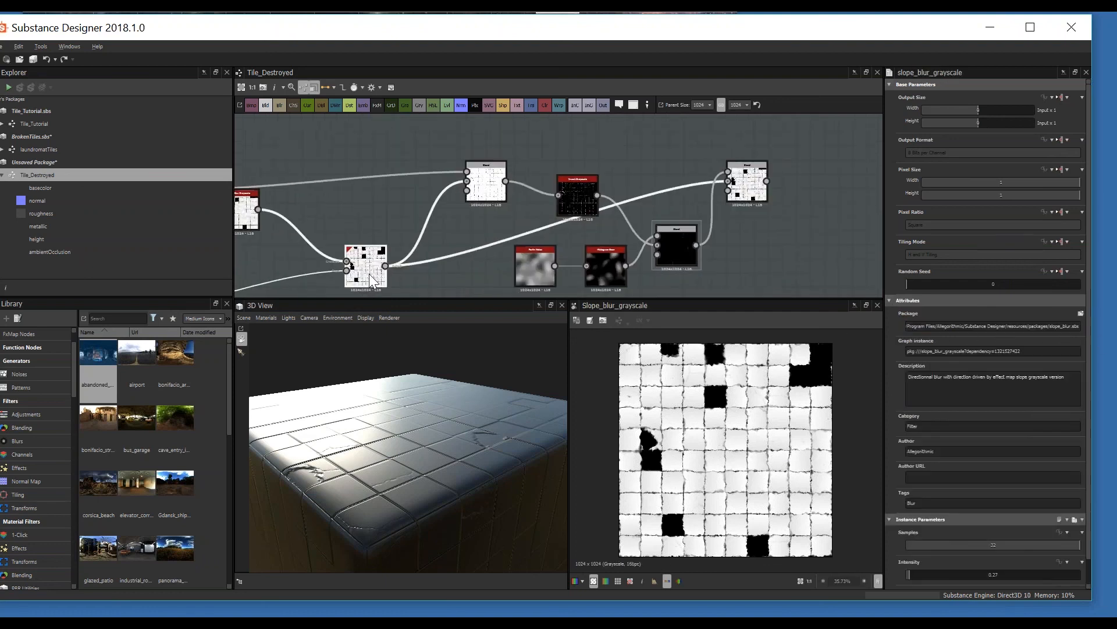
pyautogui.moveTo(332, 192); pyautogui.dragTo(400, 201, button='middle')
pyautogui.click(290, 213)
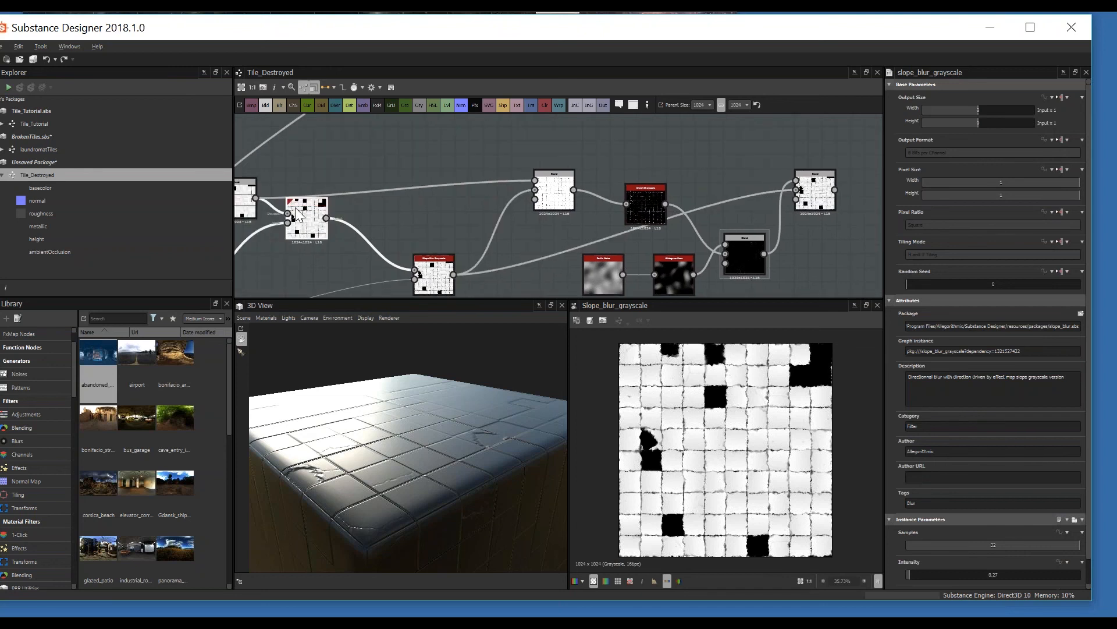
pyautogui.click(258, 204)
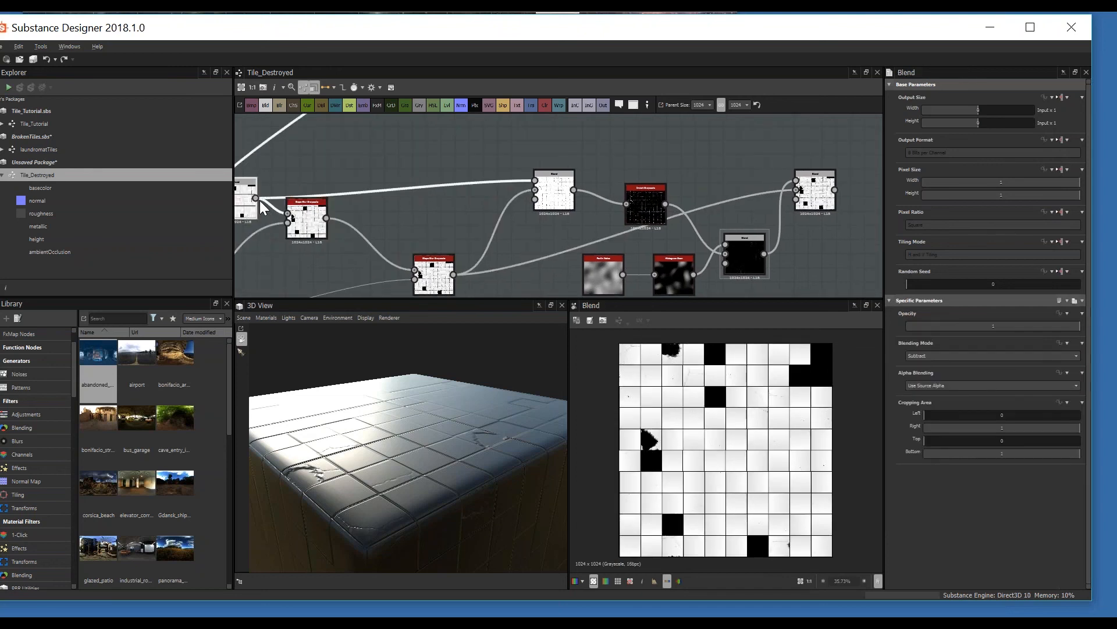
pyautogui.moveTo(257, 197); pyautogui.dragTo(796, 189)
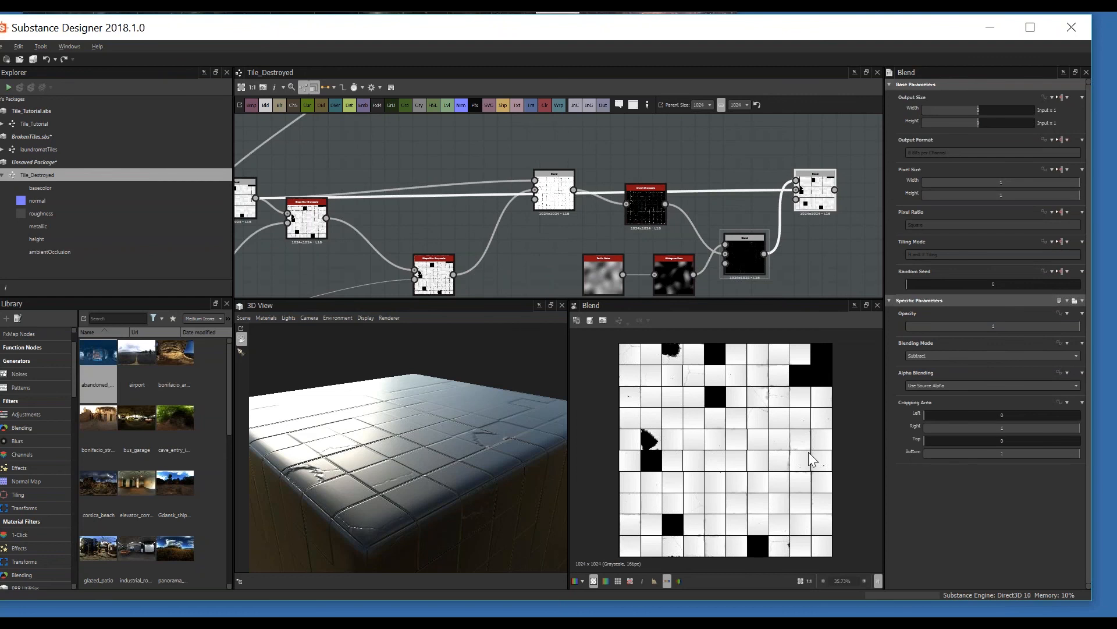
pyautogui.scroll(5, 808, 452)
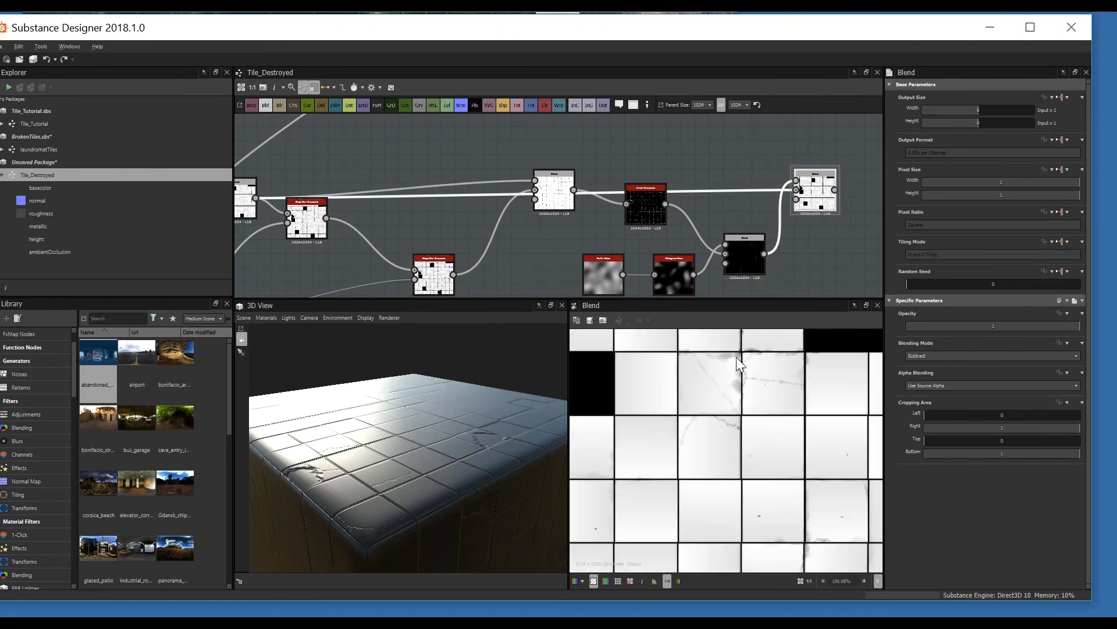
pyautogui.moveTo(713, 349); pyautogui.dragTo(718, 423, button='middle')
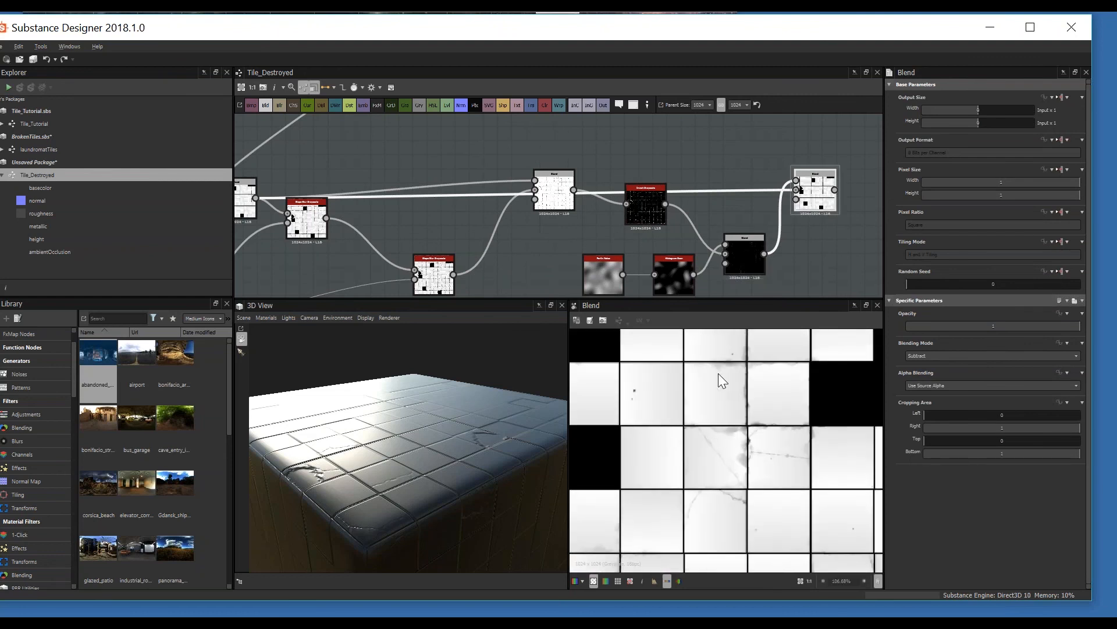
pyautogui.moveTo(771, 375); pyautogui.dragTo(775, 412, button='middle')
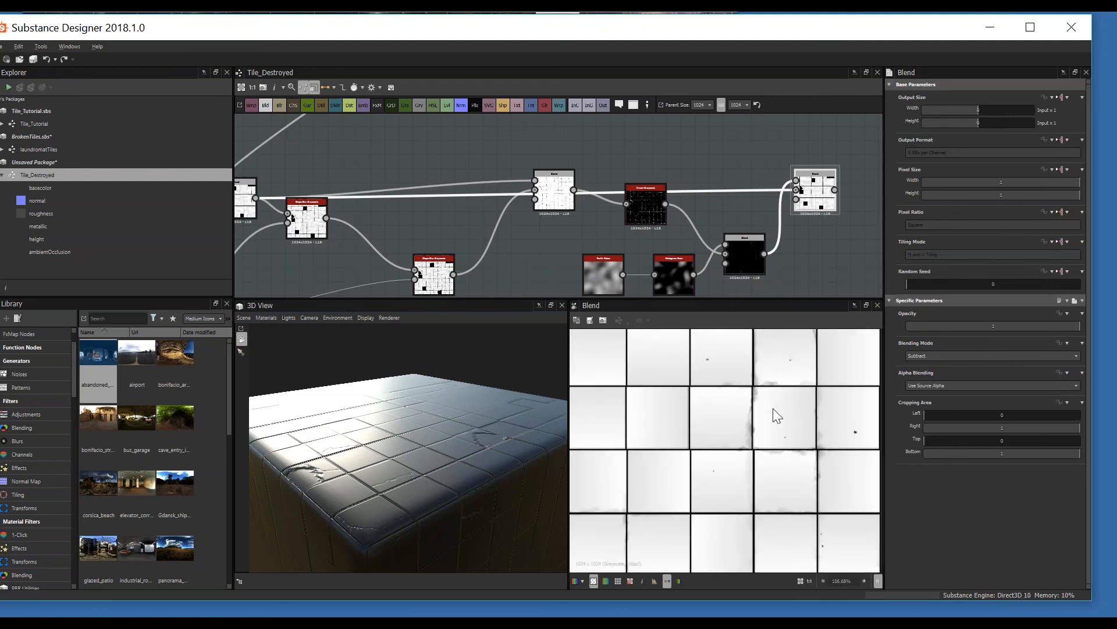
pyautogui.moveTo(819, 444); pyautogui.dragTo(763, 404, button='middle')
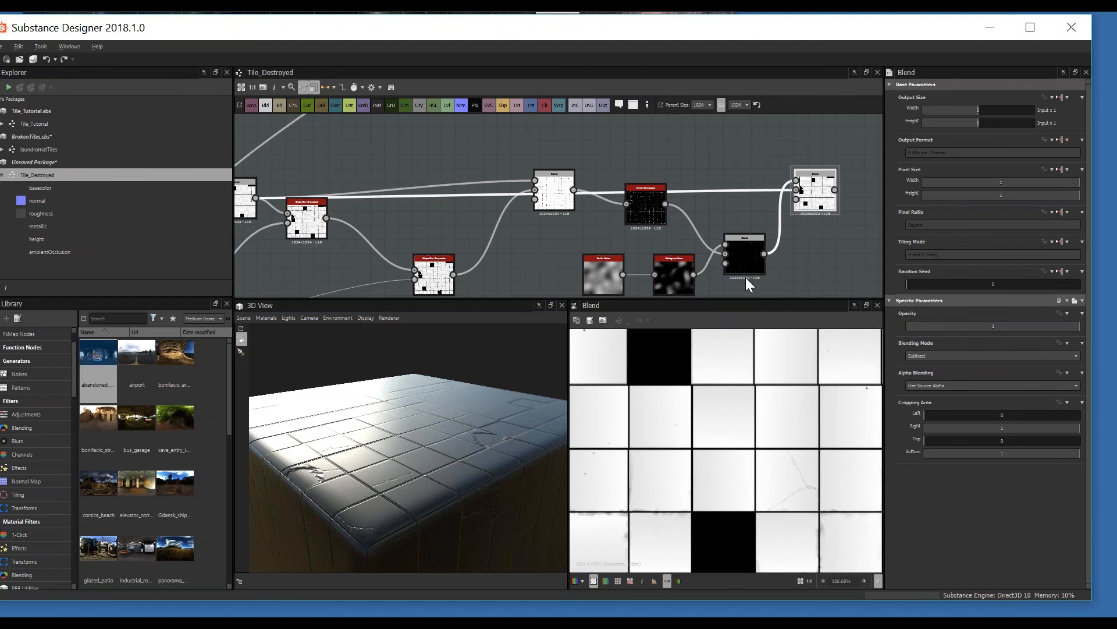
# - Add a BnW Spots 2 noise node and place it above the final Subtract Blend
pyautogui.moveTo(748, 284); pyautogui.dragTo(702, 226, button='middle')
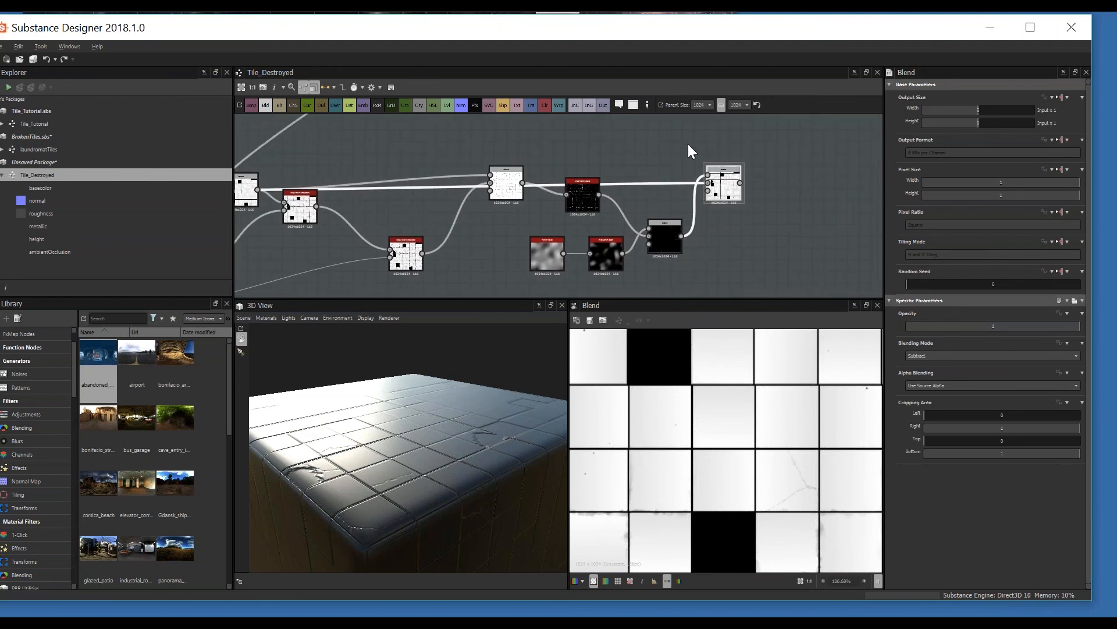
pyautogui.moveTo(686, 145); pyautogui.dragTo(683, 158, button='middle')
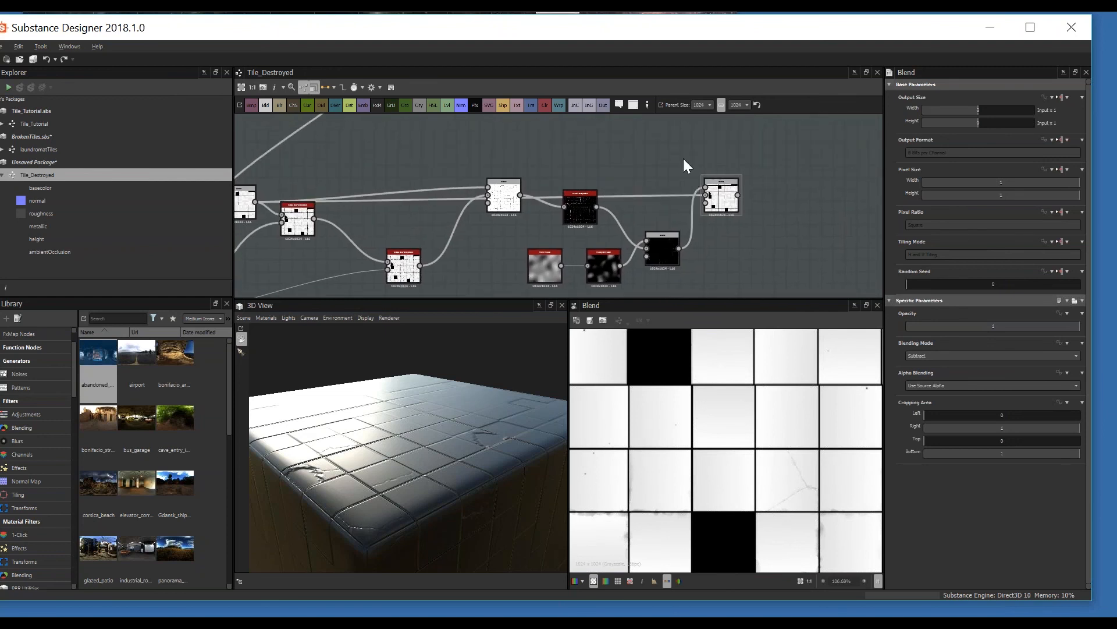
pyautogui.press('space')
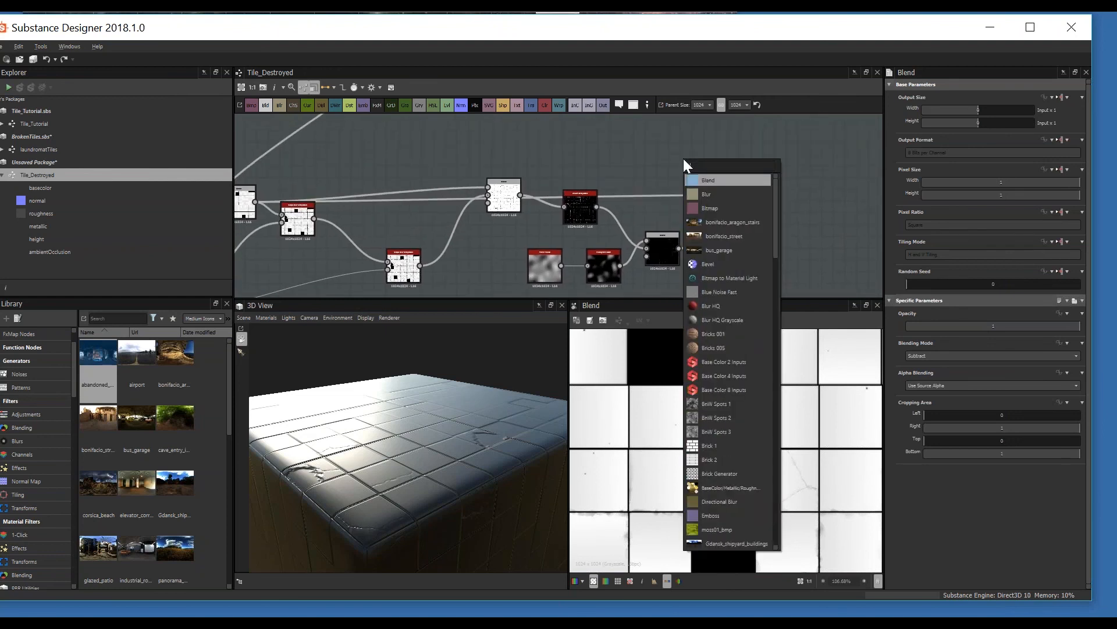
pyautogui.write('bnw')
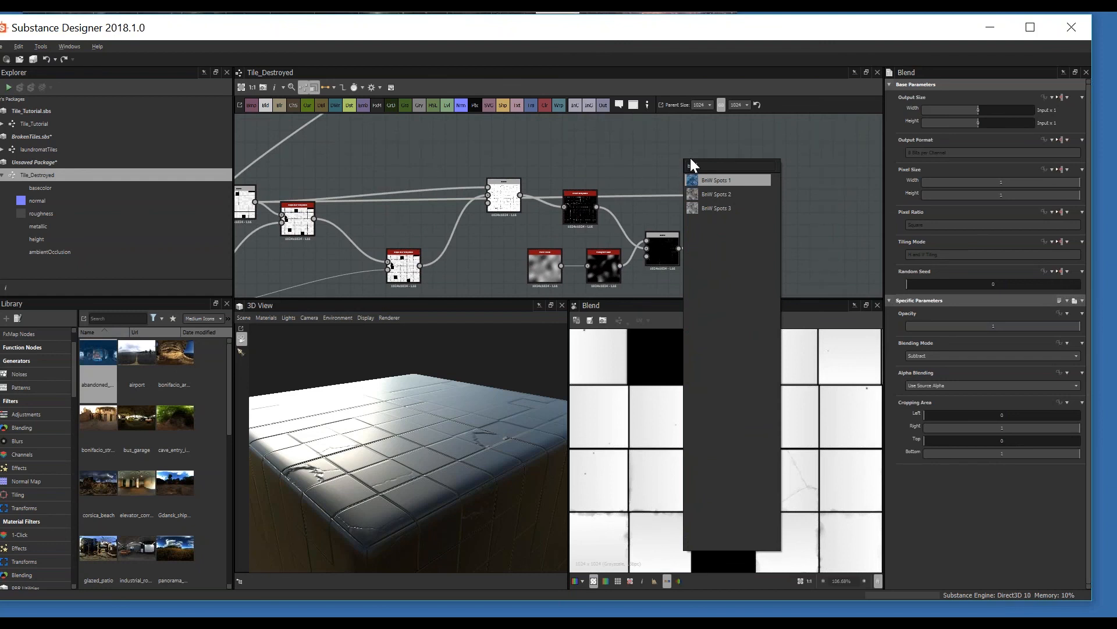
pyautogui.click(732, 194)
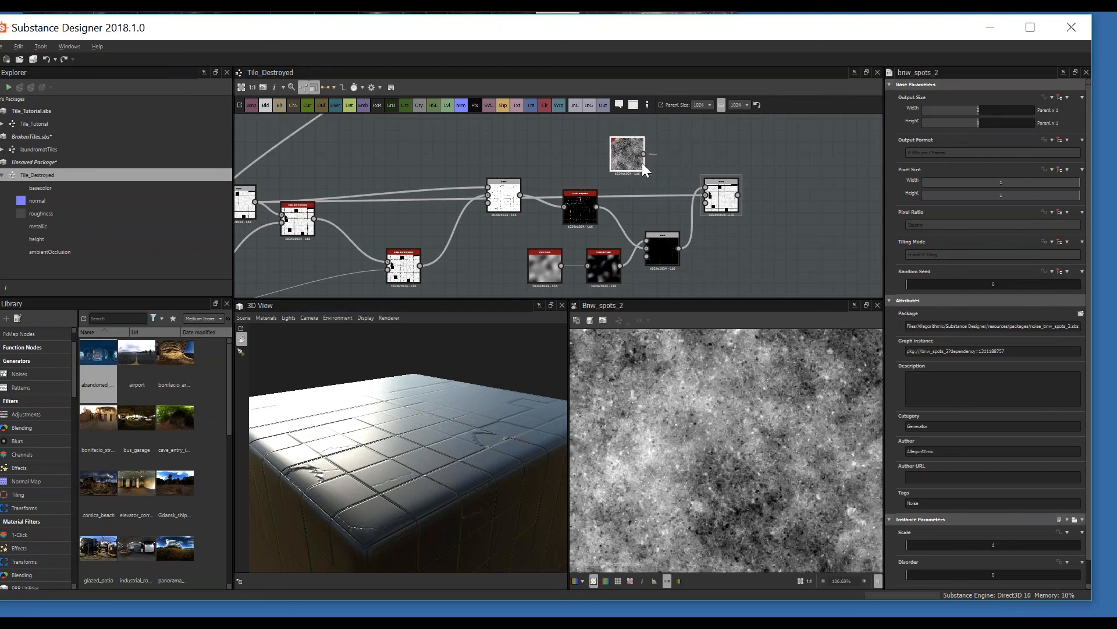
pyautogui.moveTo(647, 162); pyautogui.dragTo(655, 205, button='middle')
pyautogui.moveTo(631, 194); pyautogui.dragTo(678, 170)
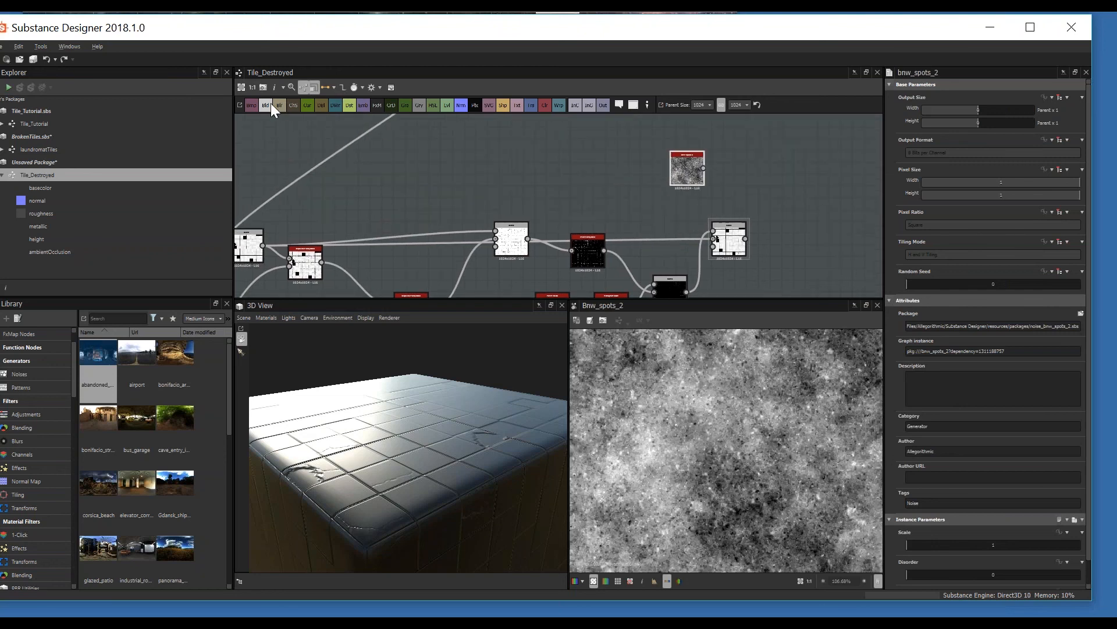
# - Add a Blend node after the final Subtract Blend, using that Subtract Blend as its background
pyautogui.moveTo(762, 249); pyautogui.dragTo(810, 216)
pyautogui.moveTo(739, 241); pyautogui.dragTo(800, 214)
pyautogui.moveTo(717, 252); pyautogui.dragTo(703, 225, button='middle')
pyautogui.moveTo(706, 232); pyautogui.dragTo(714, 232)
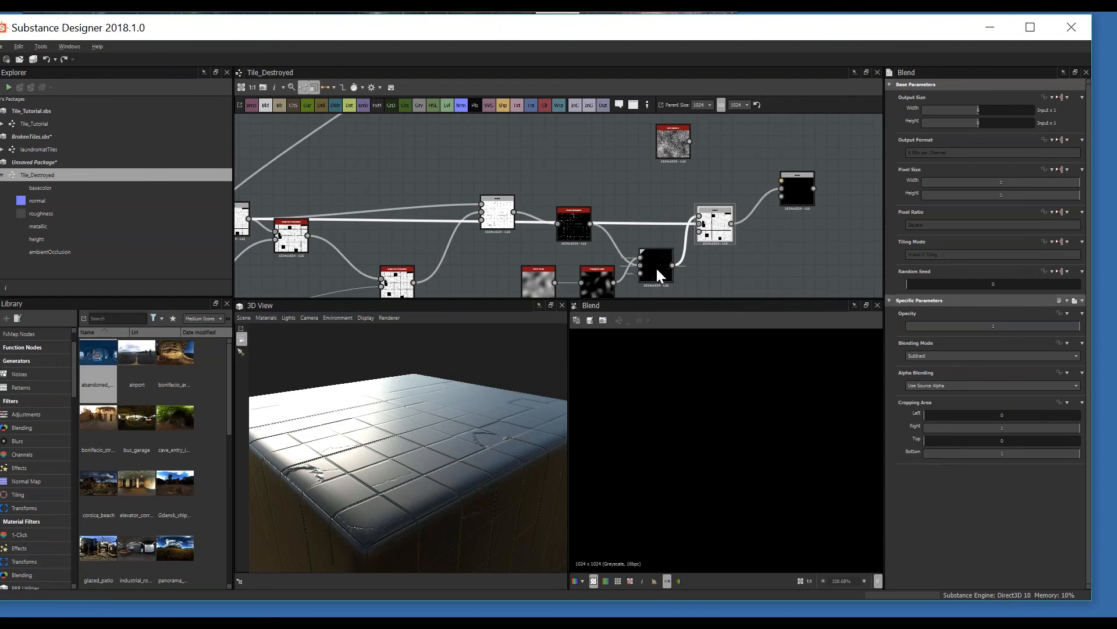
# - Try an opacity of 0.37 on the final Subtract Blend and check the tiles up close
pyautogui.moveTo(657, 270); pyautogui.dragTo(661, 232, button='middle')
pyautogui.doubleClick(661, 232)
pyautogui.doubleClick(713, 193)
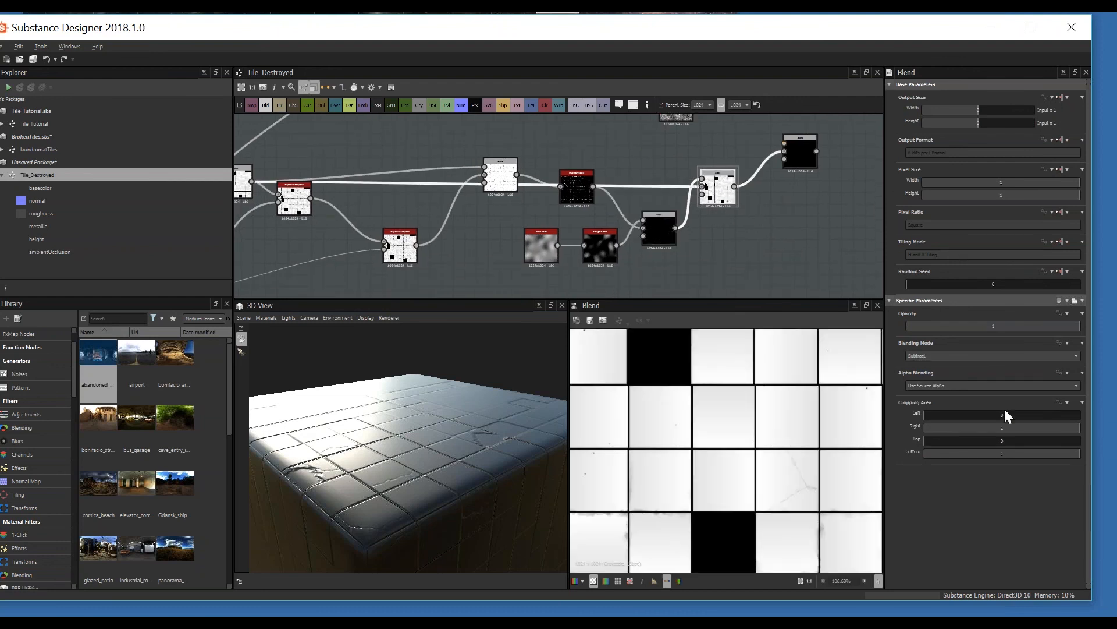
pyautogui.click(971, 325)
pyautogui.moveTo(790, 181); pyautogui.dragTo(764, 225, button='middle')
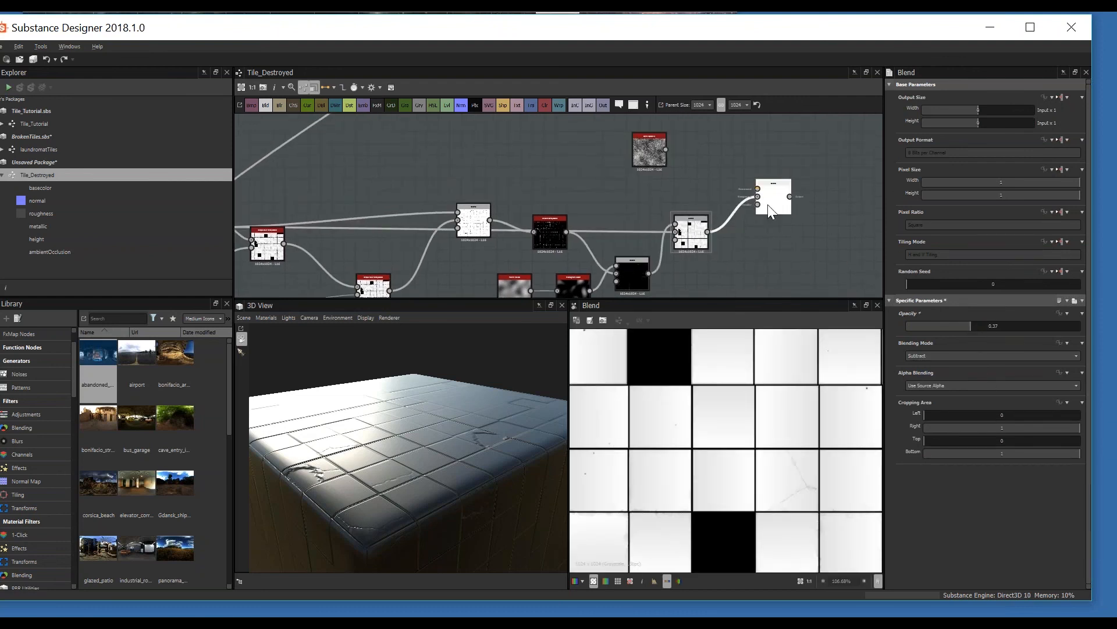
pyautogui.scroll(3, 812, 460)
pyautogui.scroll(-1, 814, 465)
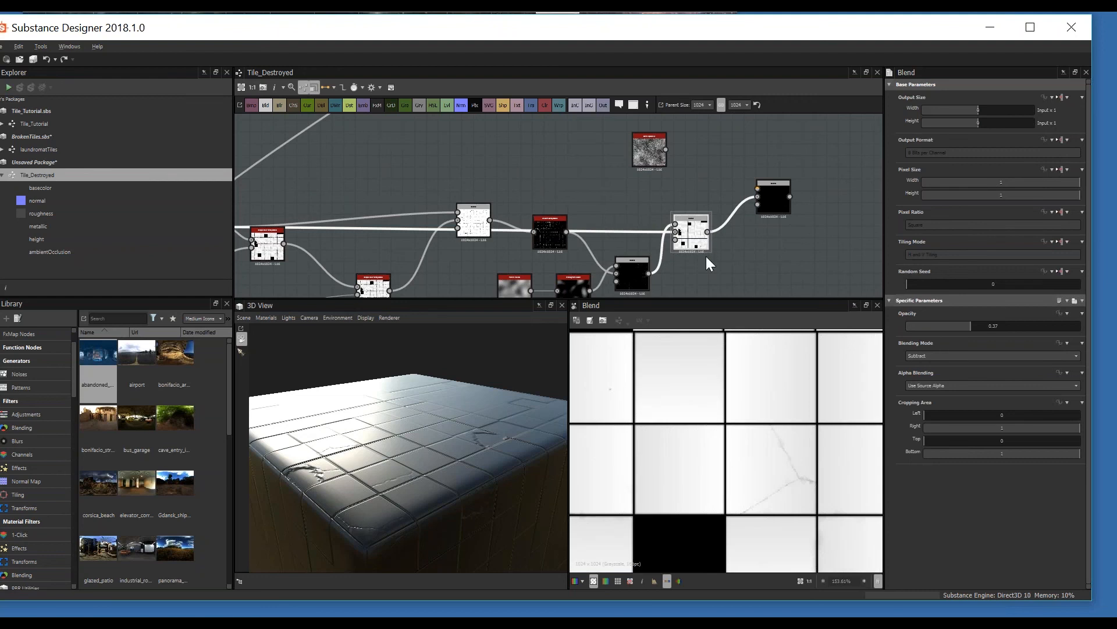
# - Test stronger opacities on the final Subtract Blend, return it to 1 and examine the damaged tile edges
pyautogui.click(980, 326)
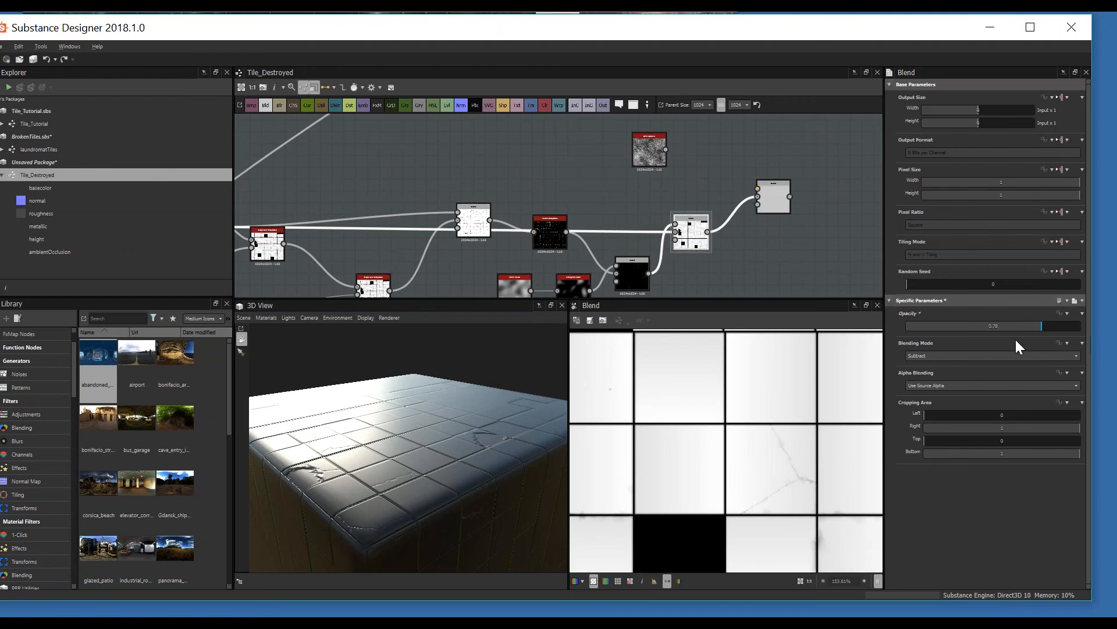
pyautogui.scroll(3, 755, 473)
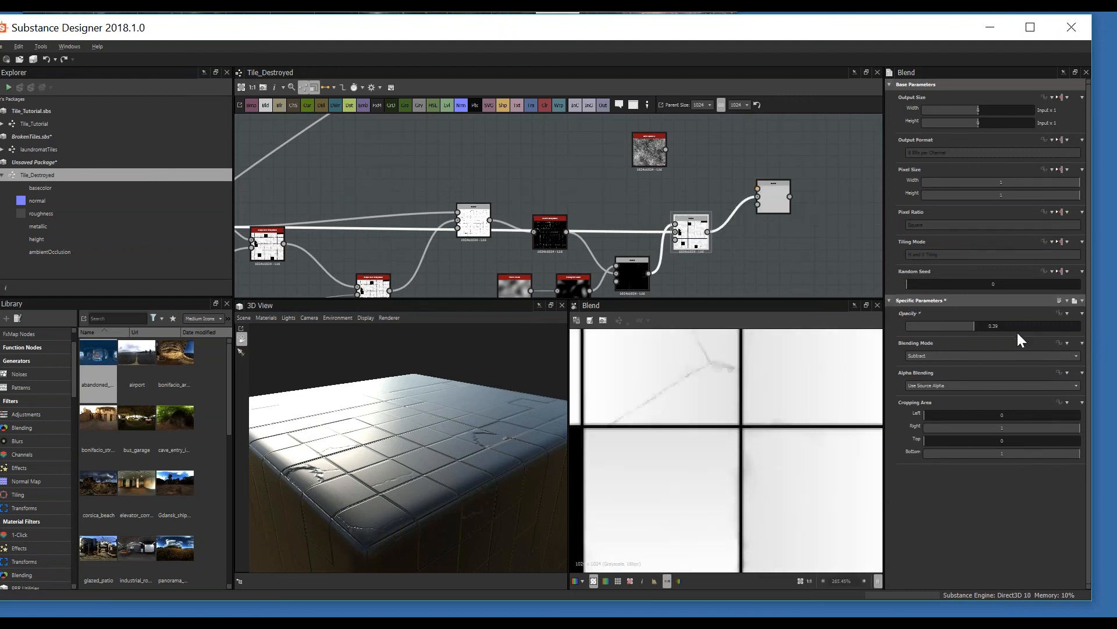
pyautogui.moveTo(1018, 331); pyautogui.dragTo(1094, 333)
pyautogui.moveTo(748, 478); pyautogui.dragTo(698, 442, button='middle')
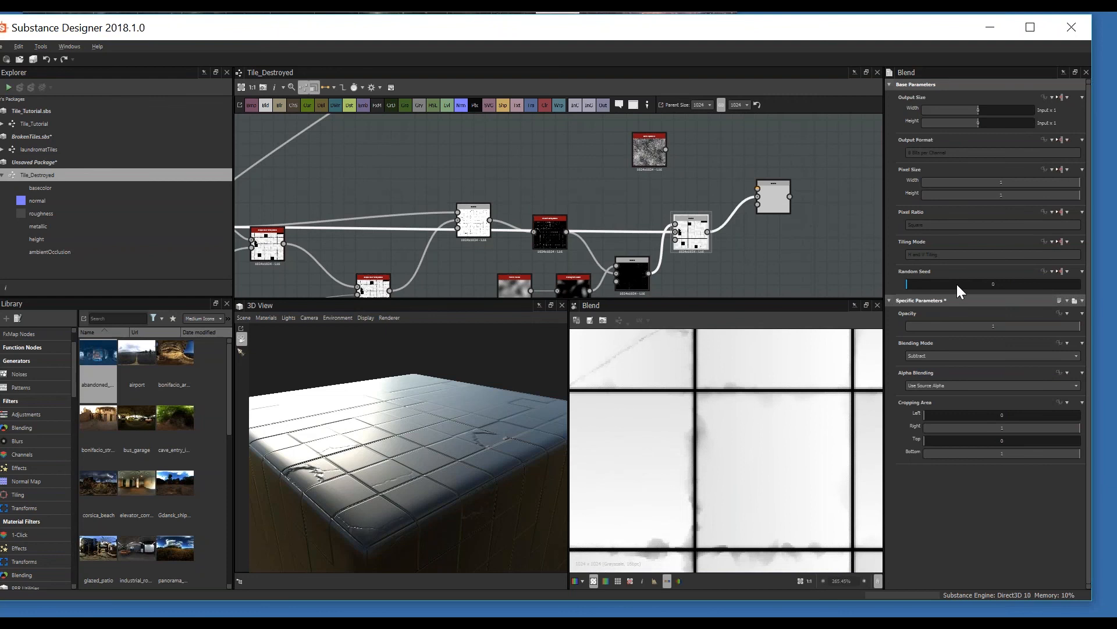
pyautogui.scroll(-2, 748, 541)
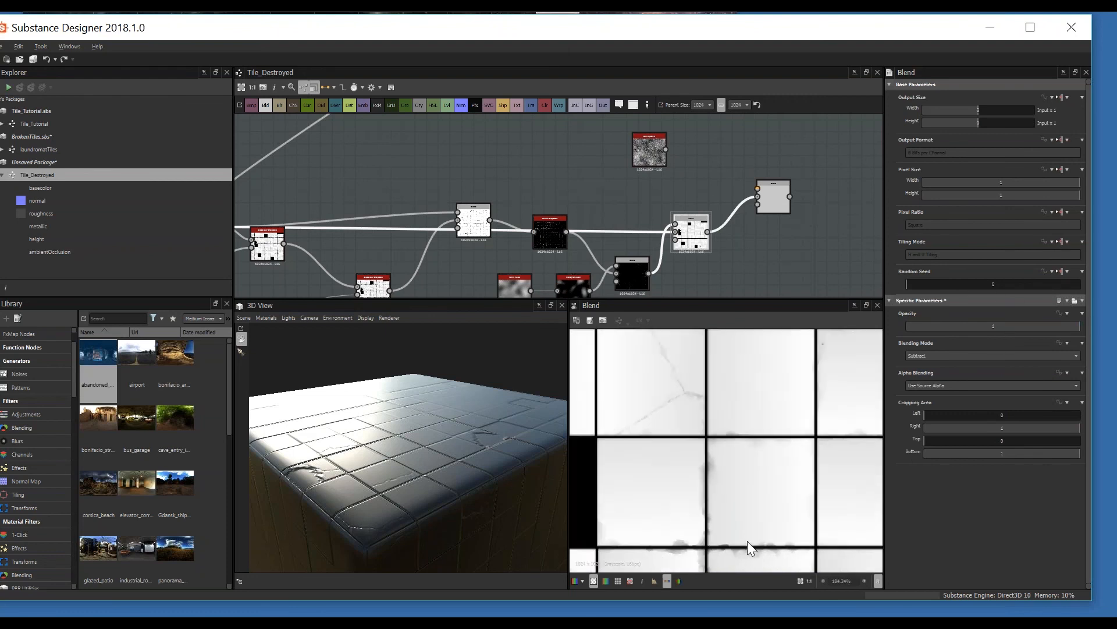
pyautogui.moveTo(747, 540); pyautogui.dragTo(671, 441, button='middle')
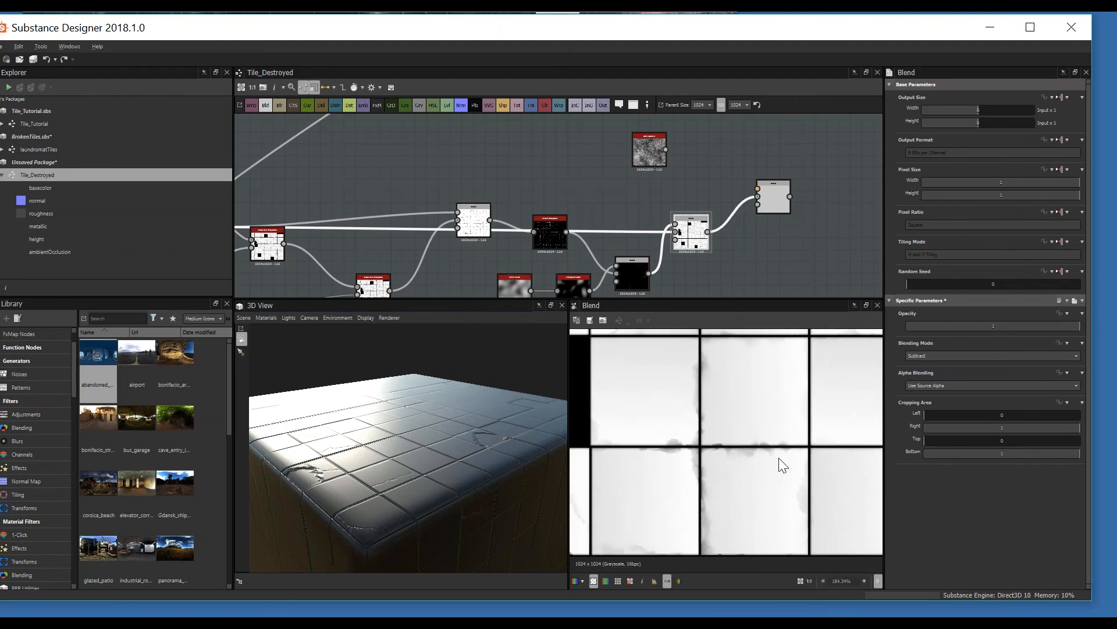
# - Connect the Multiply Blend edge mask to the new Blend's opacity input and BnW Spots 2 to its foreground
pyautogui.moveTo(644, 159); pyautogui.dragTo(662, 147)
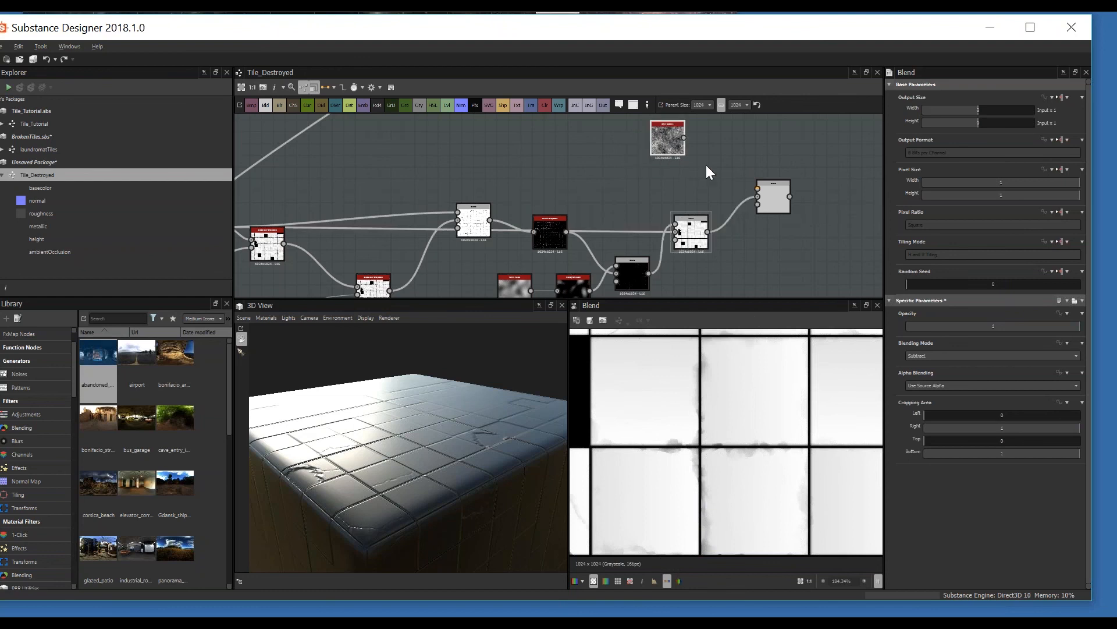
pyautogui.moveTo(707, 165); pyautogui.dragTo(706, 124, button='middle')
pyautogui.doubleClick(630, 236)
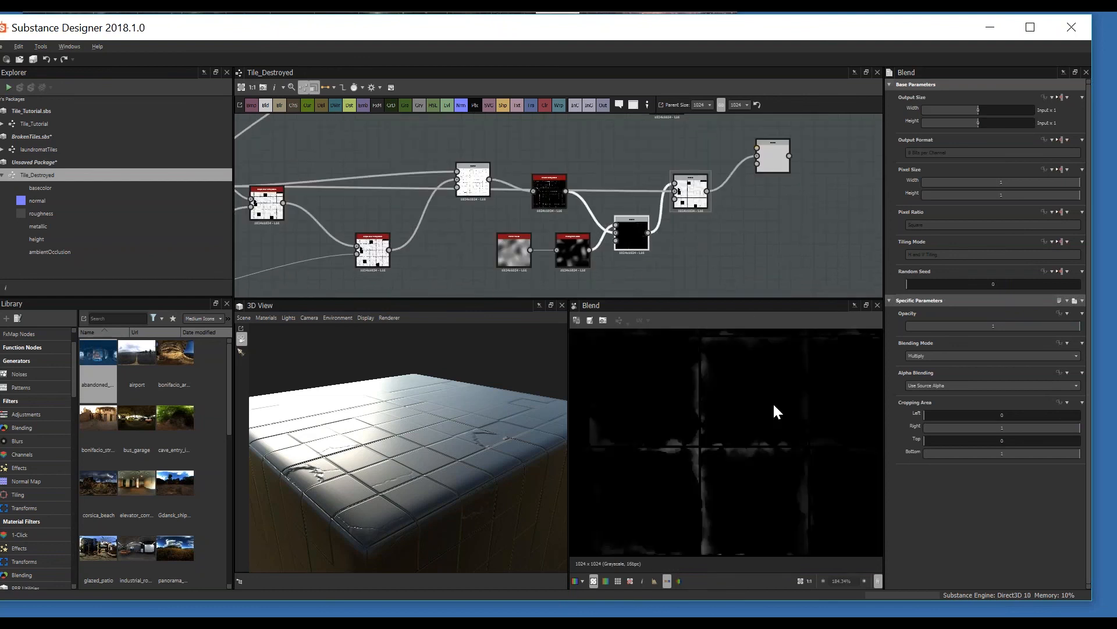
pyautogui.scroll(-1, 773, 402)
pyautogui.moveTo(648, 233); pyautogui.dragTo(751, 169)
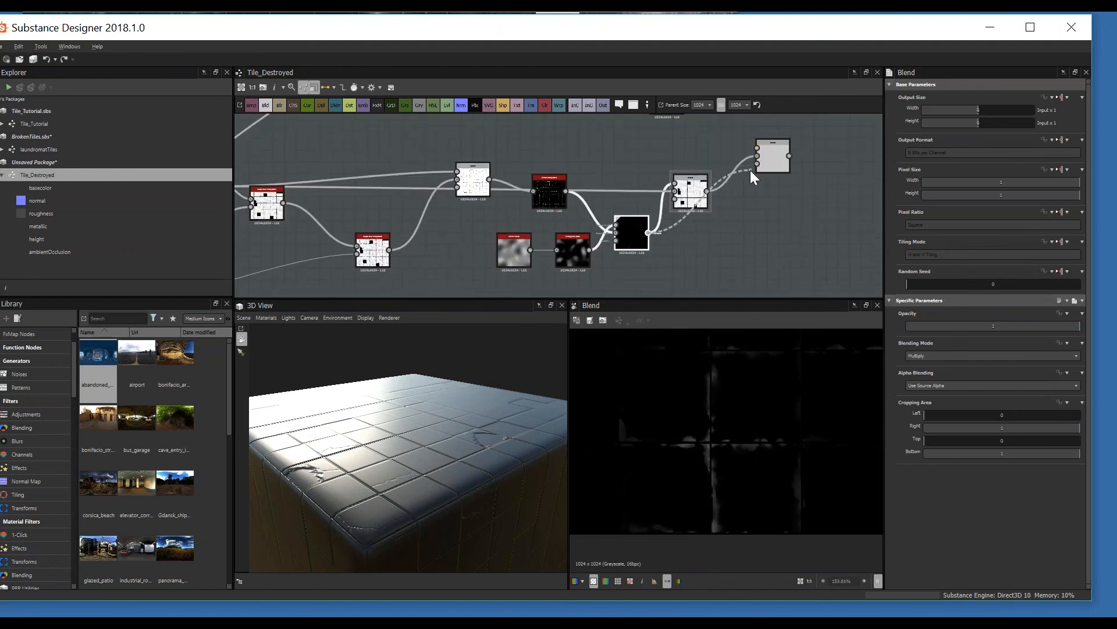
pyautogui.moveTo(759, 189); pyautogui.dragTo(730, 255, button='middle')
pyautogui.doubleClick(652, 166)
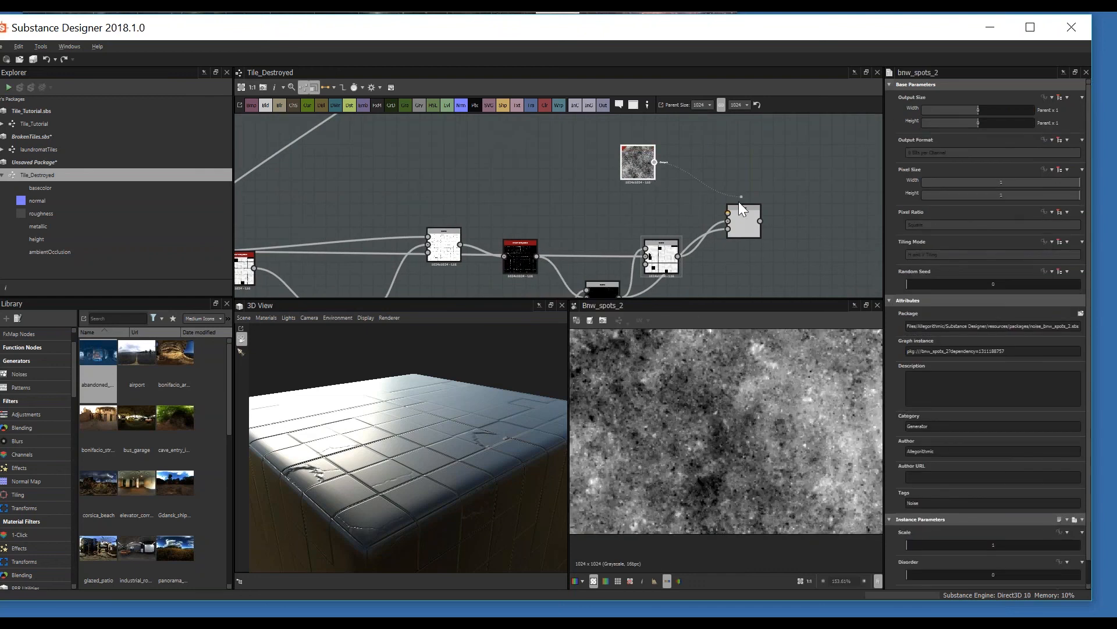
pyautogui.moveTo(739, 202); pyautogui.dragTo(732, 211)
# - Set the new Blend's blending mode to Multiply and check the noise along the tile edges
pyautogui.doubleClick(744, 222)
pyautogui.click(926, 356)
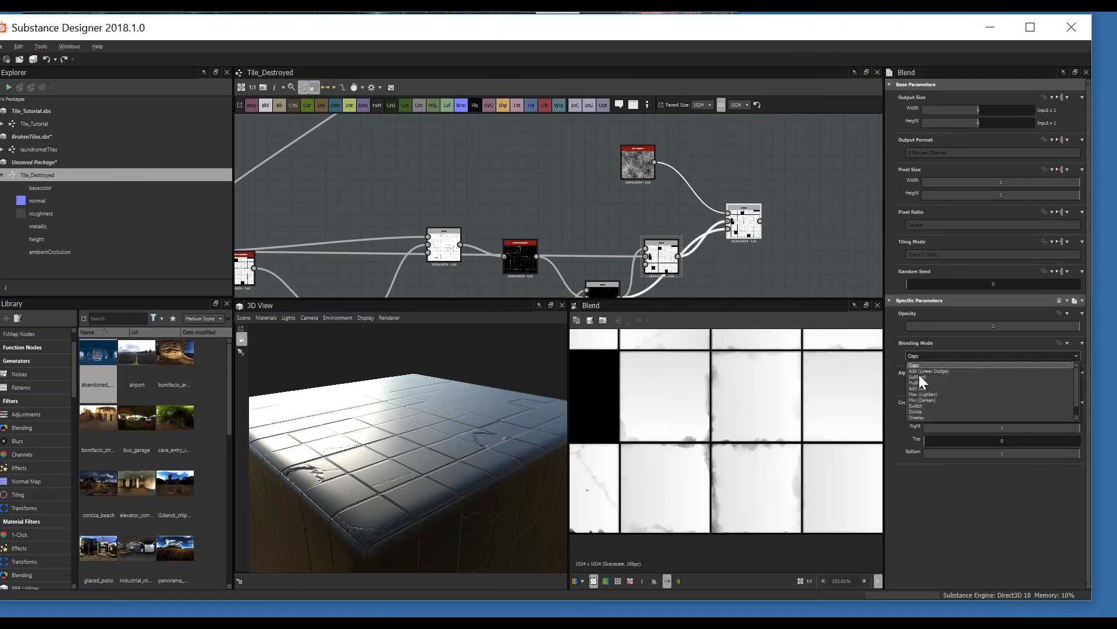
pyautogui.click(923, 382)
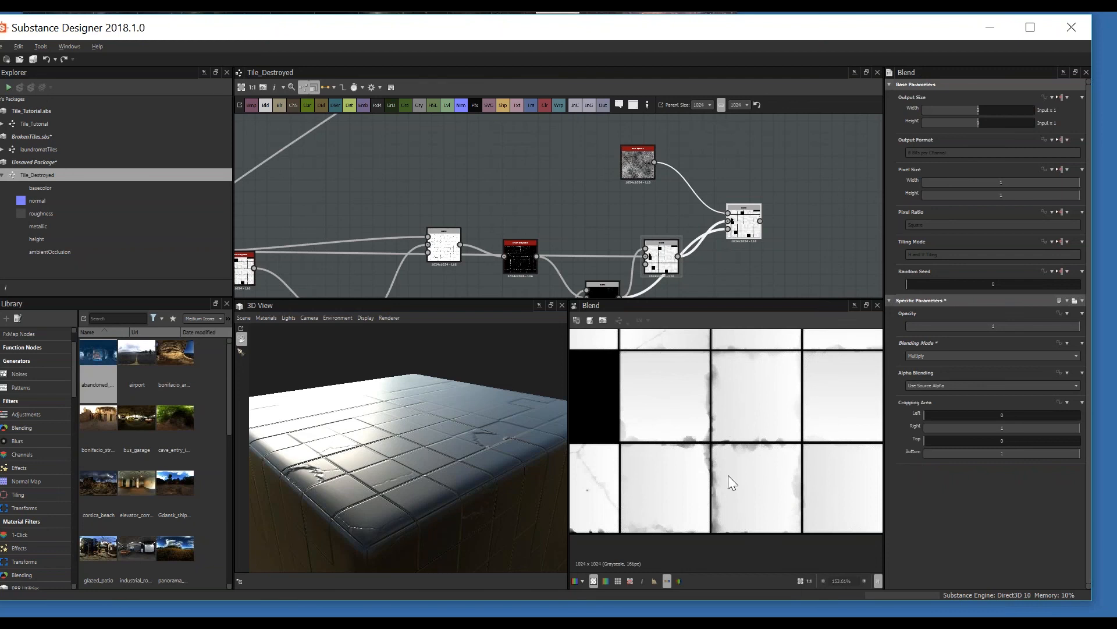
pyautogui.scroll(3, 728, 475)
pyautogui.moveTo(813, 449); pyautogui.dragTo(763, 405, button='middle')
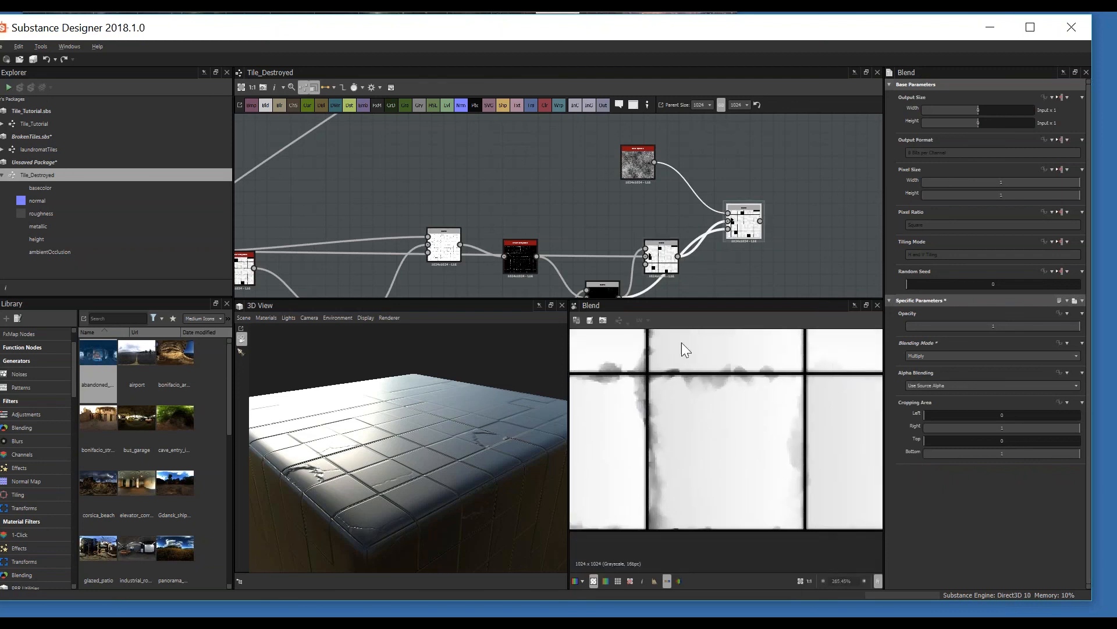
pyautogui.moveTo(781, 217); pyautogui.dragTo(792, 173, button='middle')
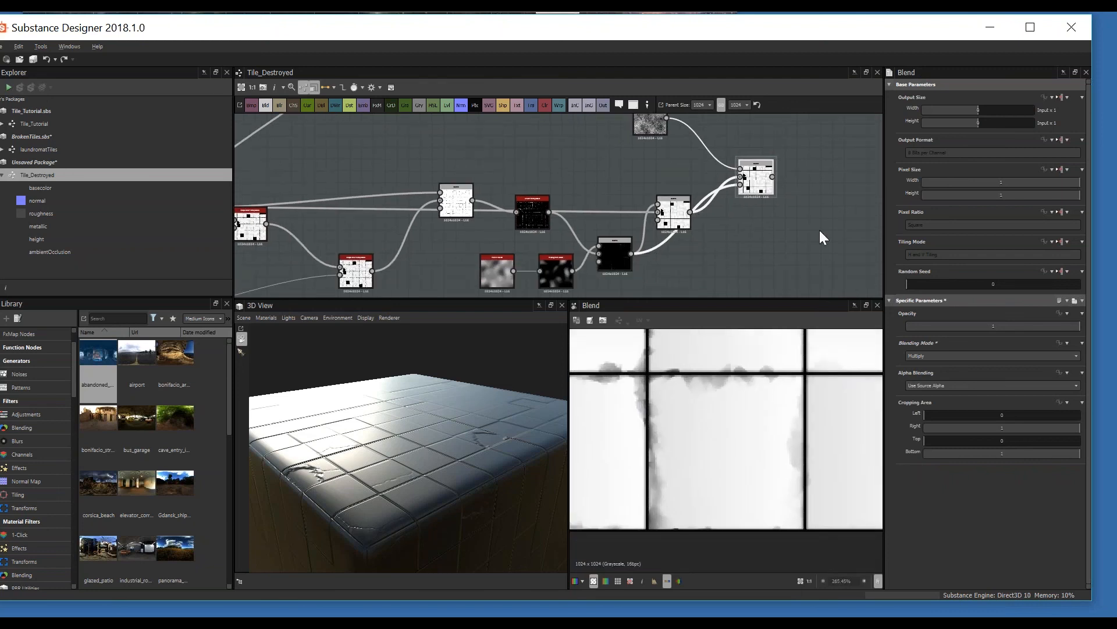
# - Try different opacities on the new Multiply Blend, set it back to 1 and examine the broken edges
pyautogui.moveTo(941, 324); pyautogui.dragTo(1007, 325)
pyautogui.moveTo(1090, 360); pyautogui.dragTo(1091, 362)
pyautogui.scroll(-2, 691, 474)
pyautogui.scroll(4, 679, 487)
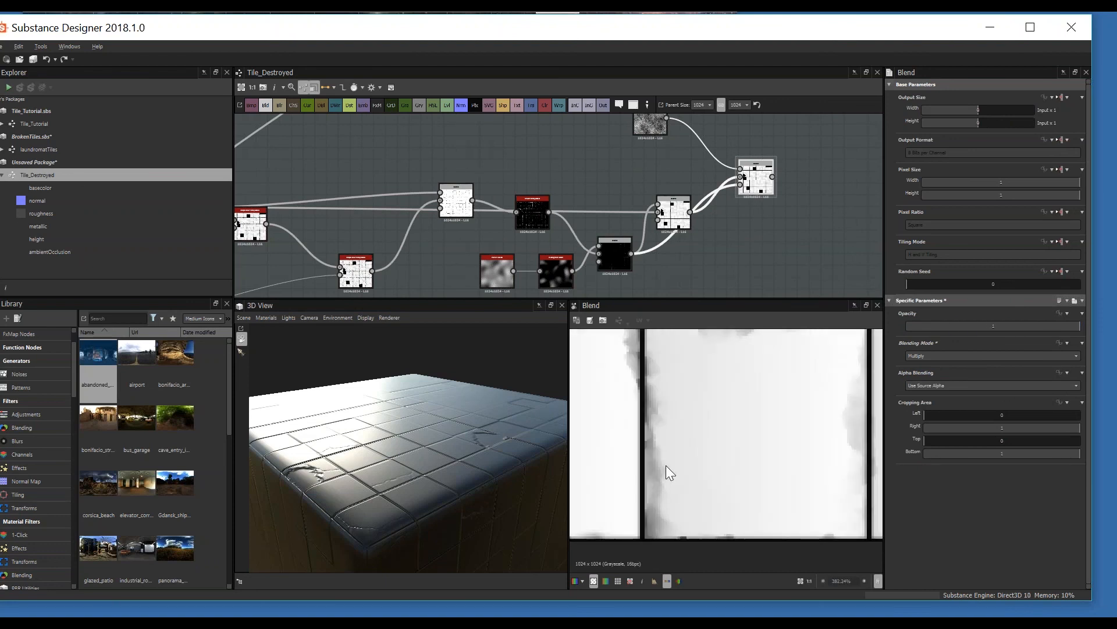
pyautogui.moveTo(682, 493); pyautogui.dragTo(698, 513, button='middle')
pyautogui.scroll(-1, 697, 507)
pyautogui.moveTo(670, 379); pyautogui.dragTo(718, 480, button='middle')
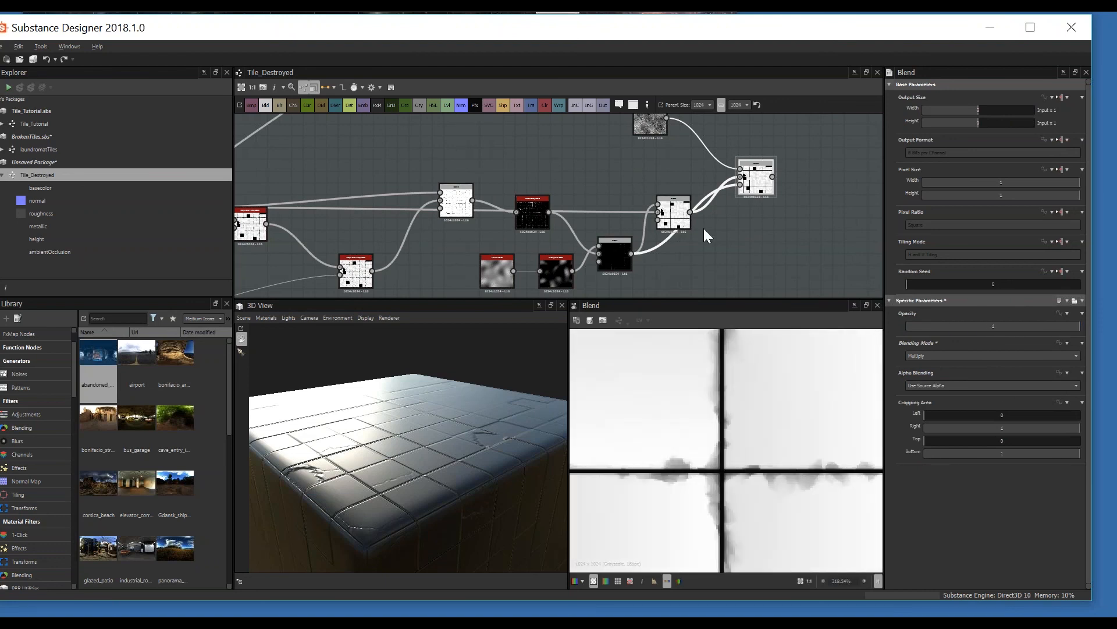
# - Set the BnW Spots 2 scale to 3 and examine the resulting noise along the tile edges
pyautogui.click(640, 128)
pyautogui.scroll(-1, 964, 525)
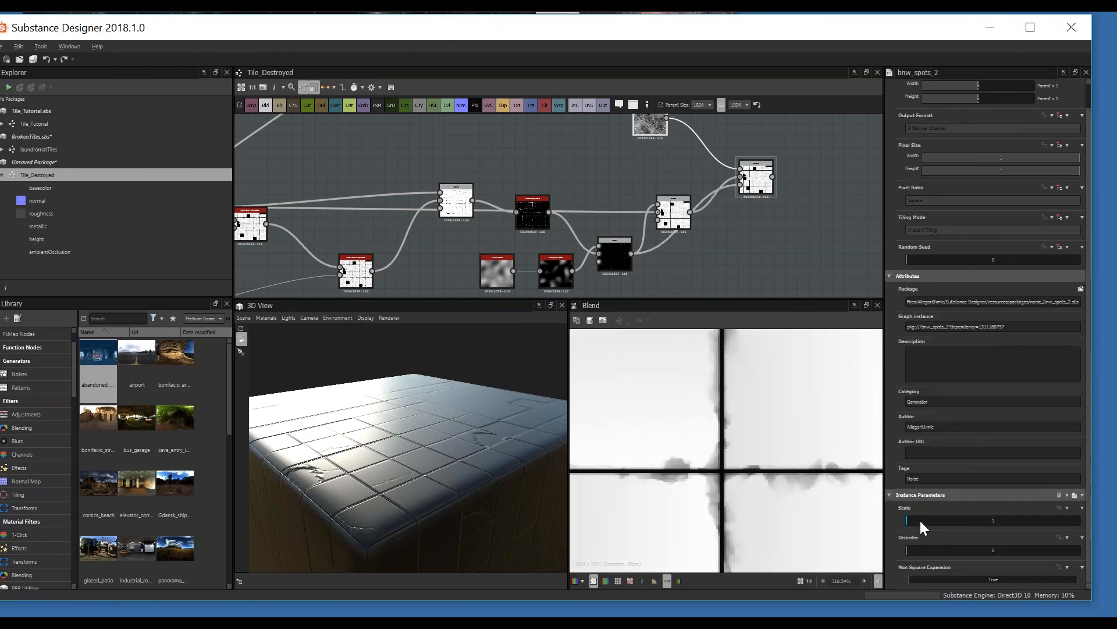
pyautogui.moveTo(919, 520)
pyautogui.mouseDown()
pyautogui.moveTo(1008, 523)
pyautogui.moveTo(931, 520)
pyautogui.mouseUp()
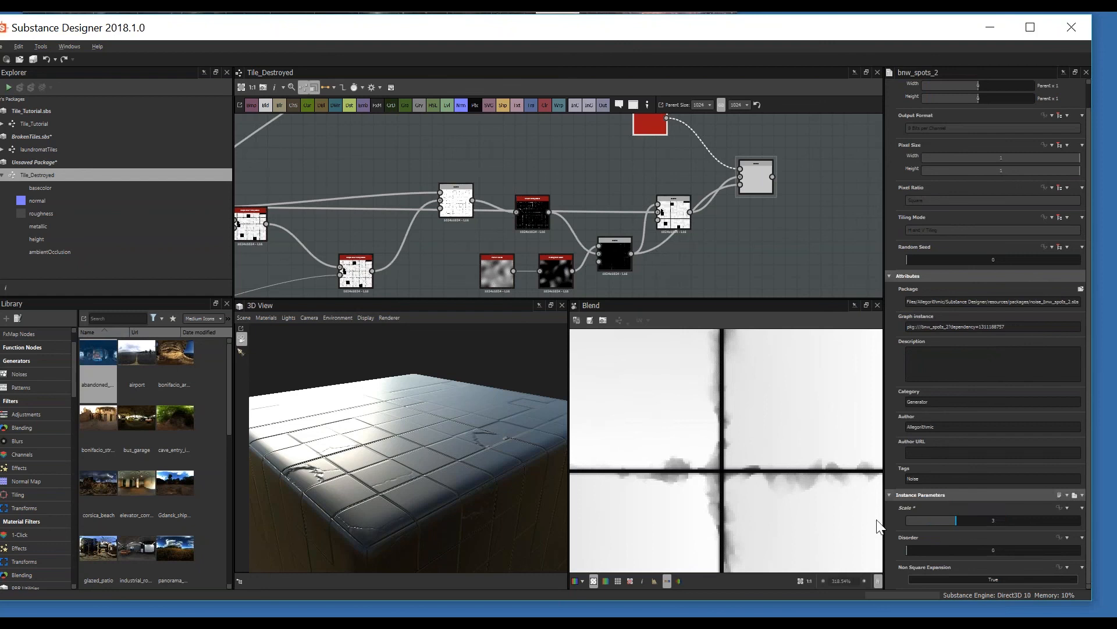
pyautogui.click(951, 521)
pyautogui.scroll(-2, 774, 525)
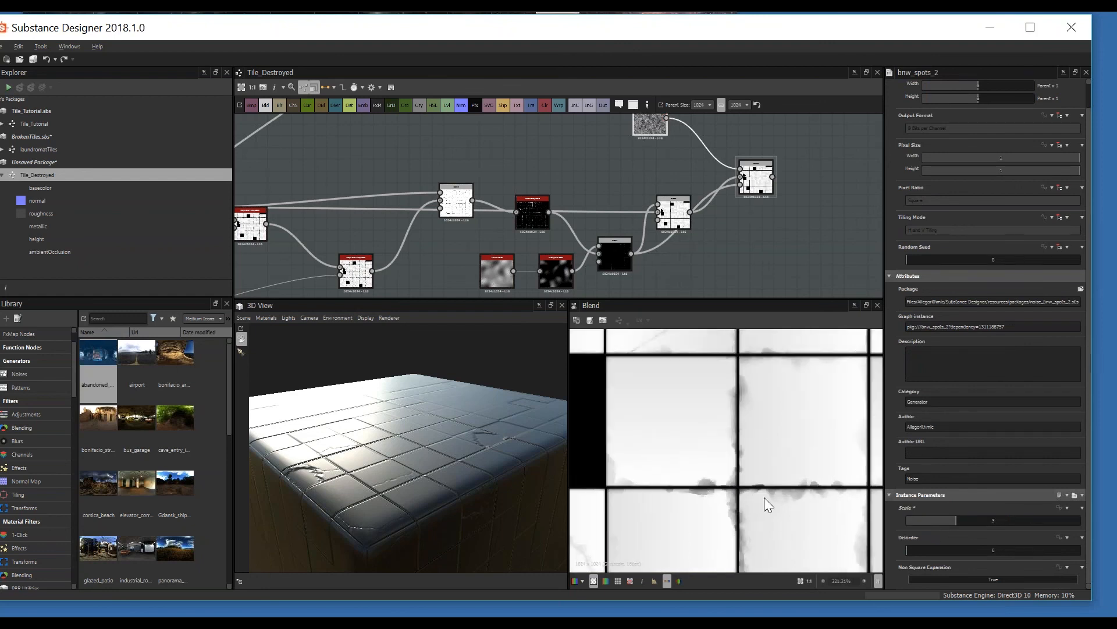
pyautogui.scroll(-2, 765, 465)
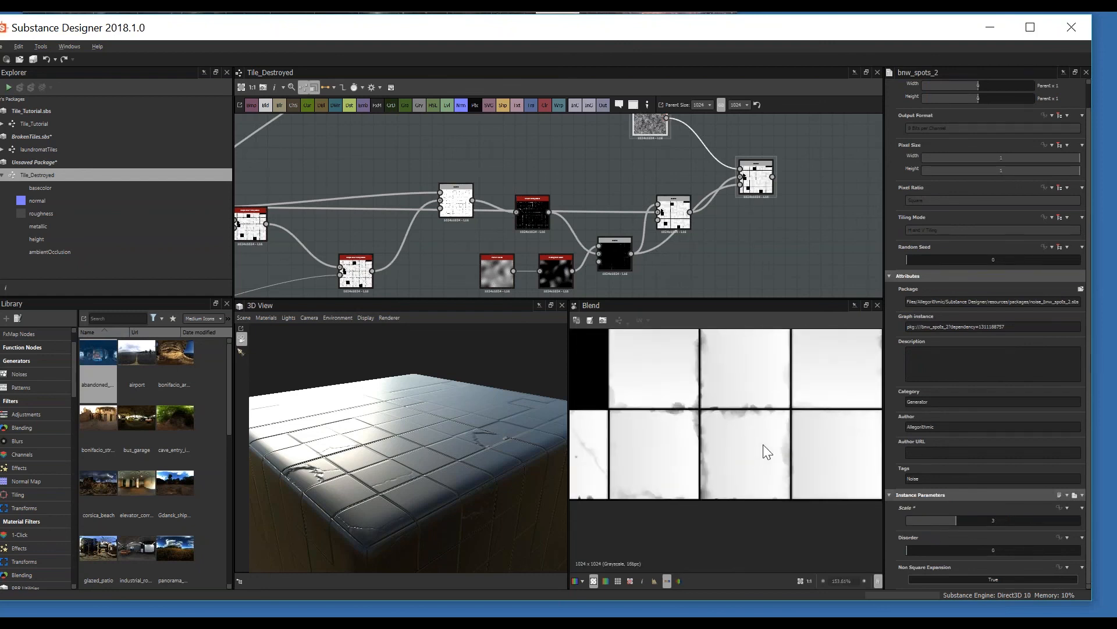
pyautogui.click(758, 181)
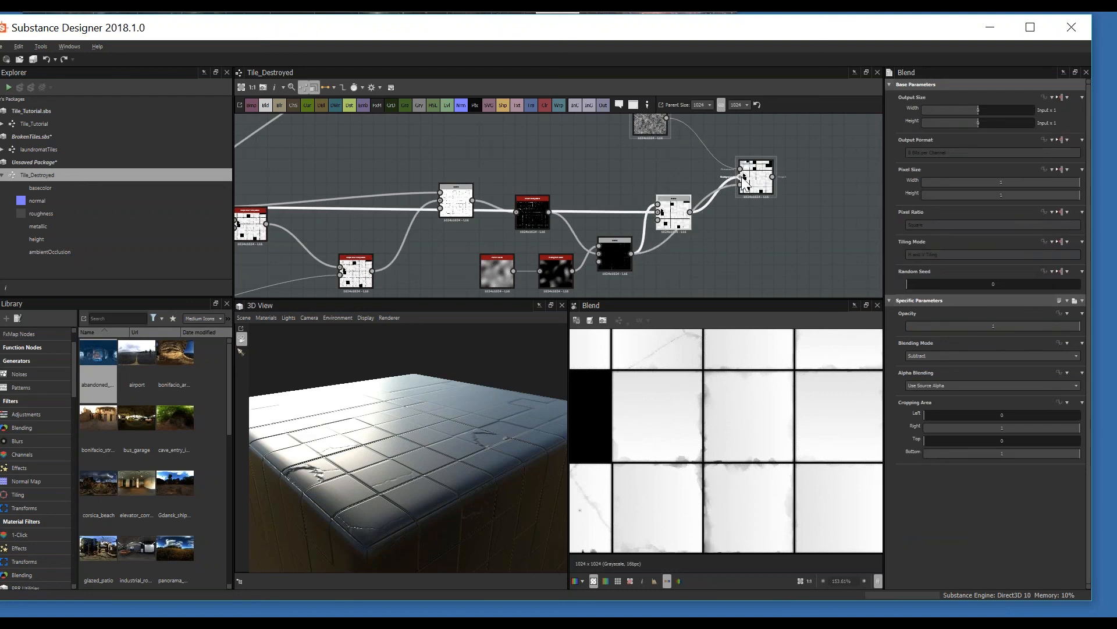
pyautogui.click(674, 220)
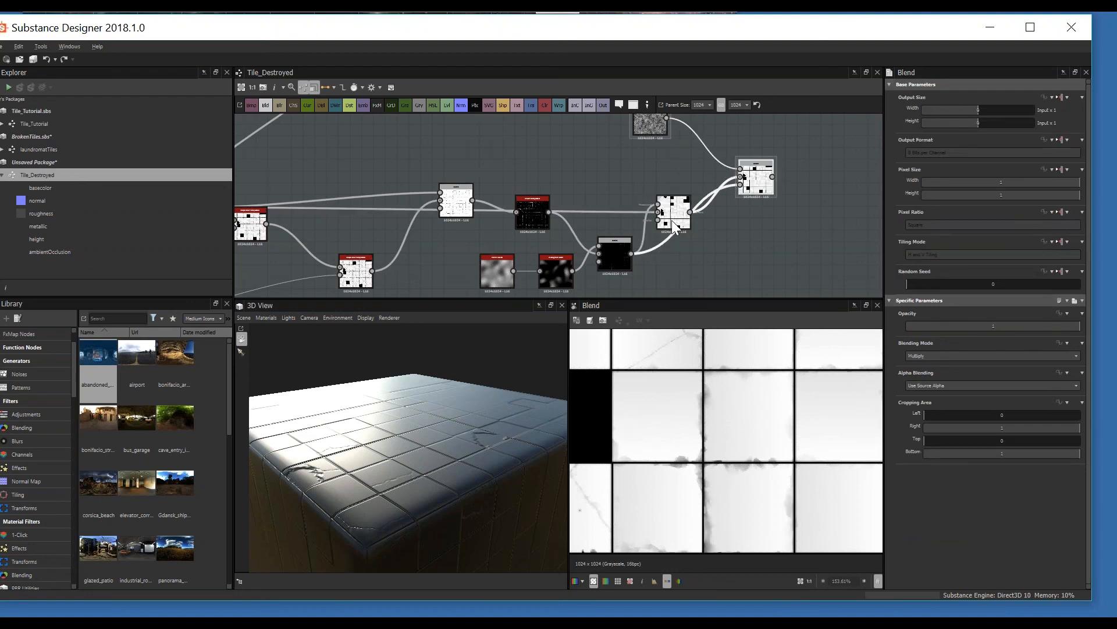
pyautogui.scroll(4, 739, 494)
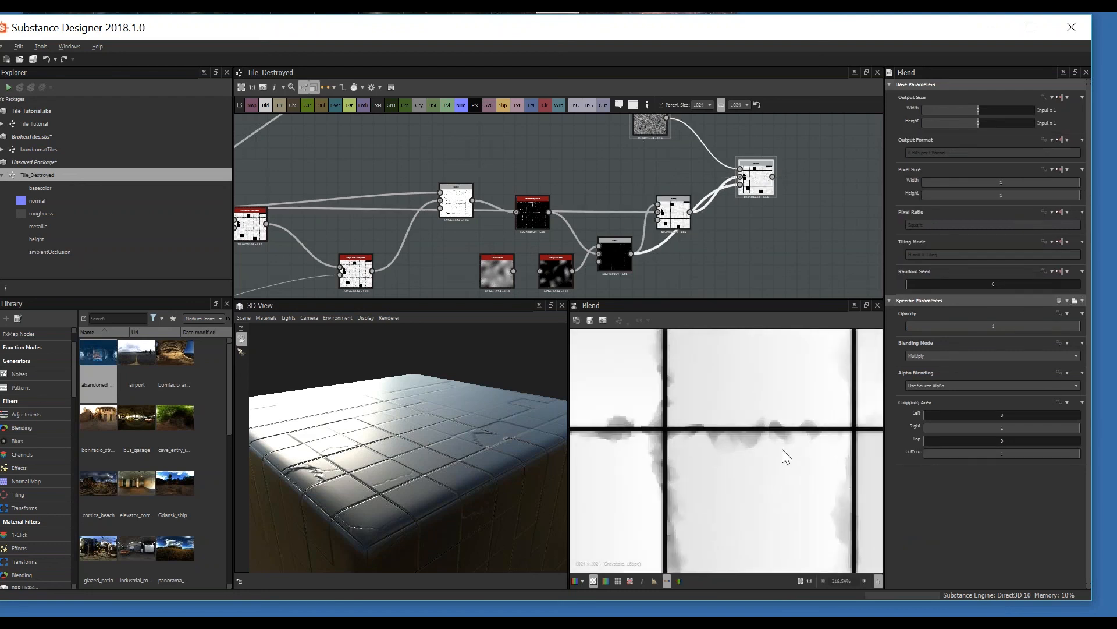
pyautogui.scroll(-3, 739, 419)
# - Enclose the lower group of edge-damage nodes in a new frame and reposition it beneath the Cracked Tile frame
pyautogui.moveTo(787, 226); pyautogui.dragTo(687, 187, button='middle')
pyautogui.scroll(-3, 641, 253)
pyautogui.scroll(-1, 641, 253)
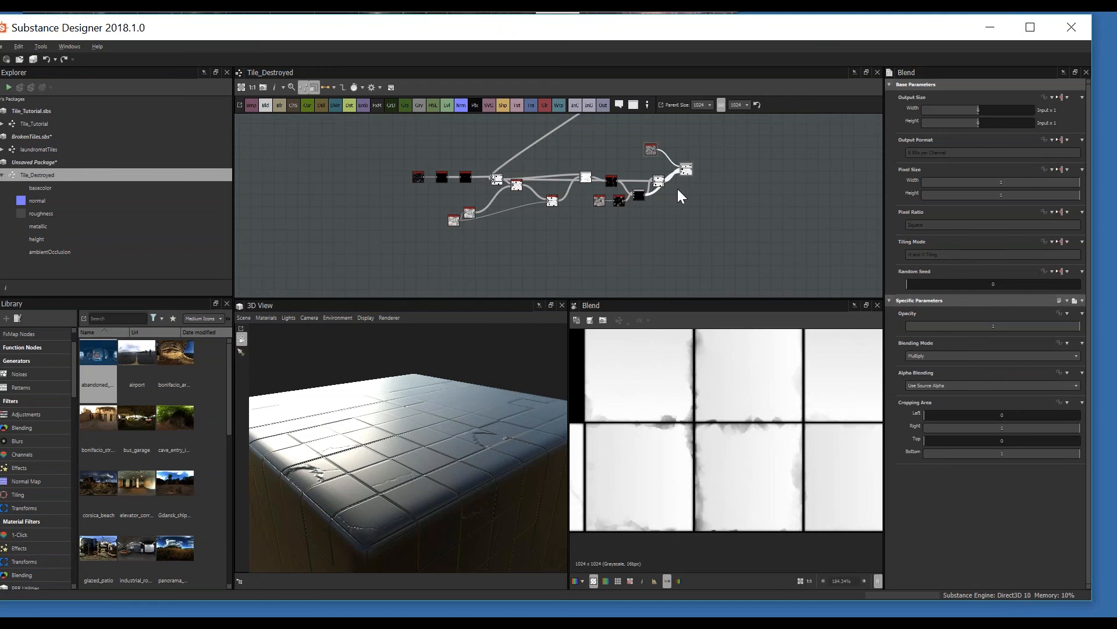
pyautogui.scroll(-2, 605, 216)
pyautogui.moveTo(566, 237); pyautogui.dragTo(566, 286, button='middle')
pyautogui.moveTo(443, 209); pyautogui.dragTo(620, 241)
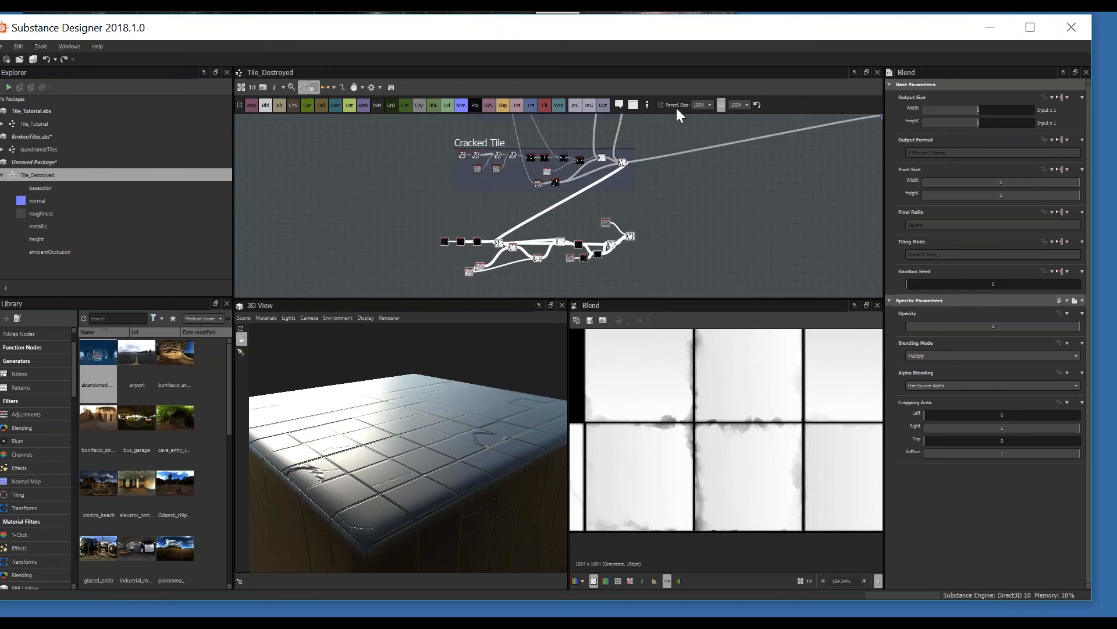
pyautogui.click(633, 104)
pyautogui.moveTo(629, 226); pyautogui.dragTo(643, 209, button='middle')
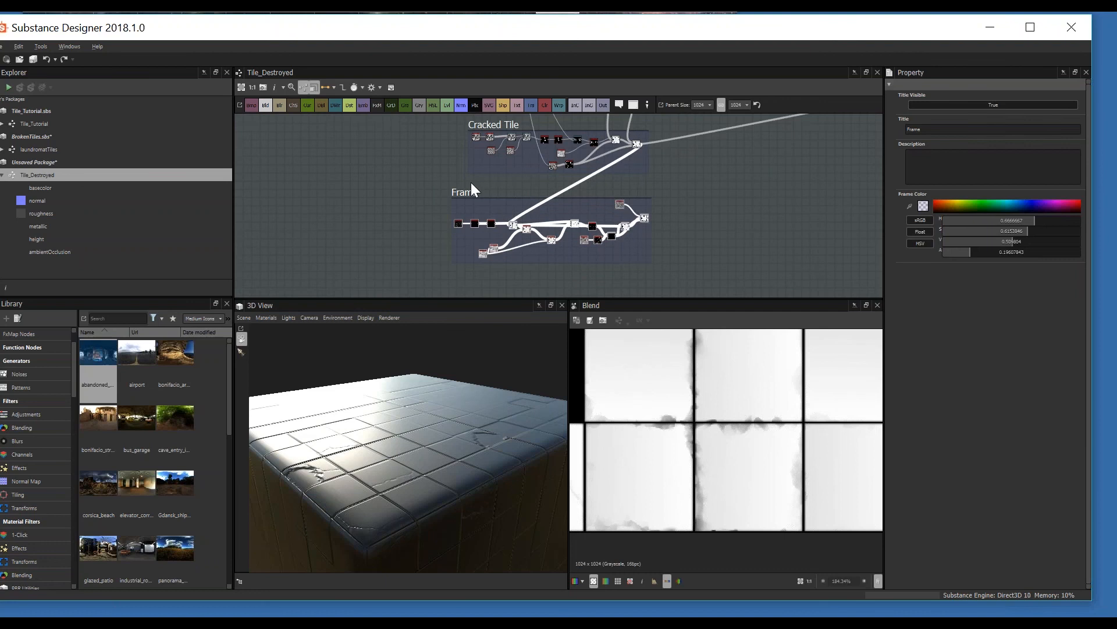
pyautogui.moveTo(509, 201); pyautogui.dragTo(512, 200)
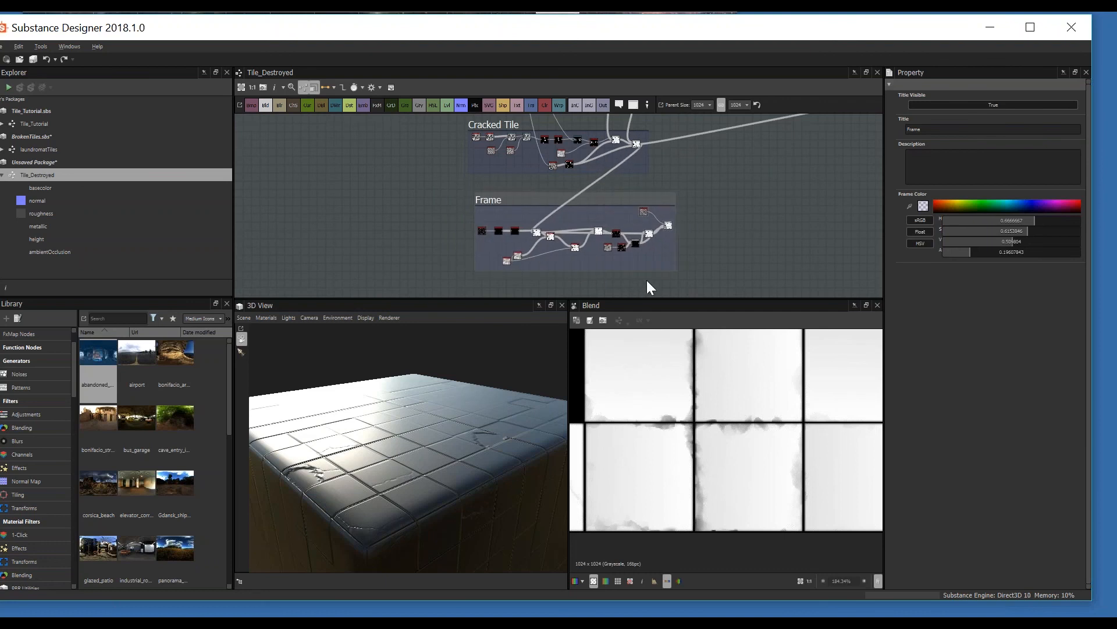
# - Title the new frame around the edge-damage nodes "Damage"
pyautogui.scroll(-2, 566, 227)
pyautogui.moveTo(610, 238); pyautogui.dragTo(600, 258, button='middle')
pyautogui.doubleClick(932, 130)
pyautogui.write('Da')
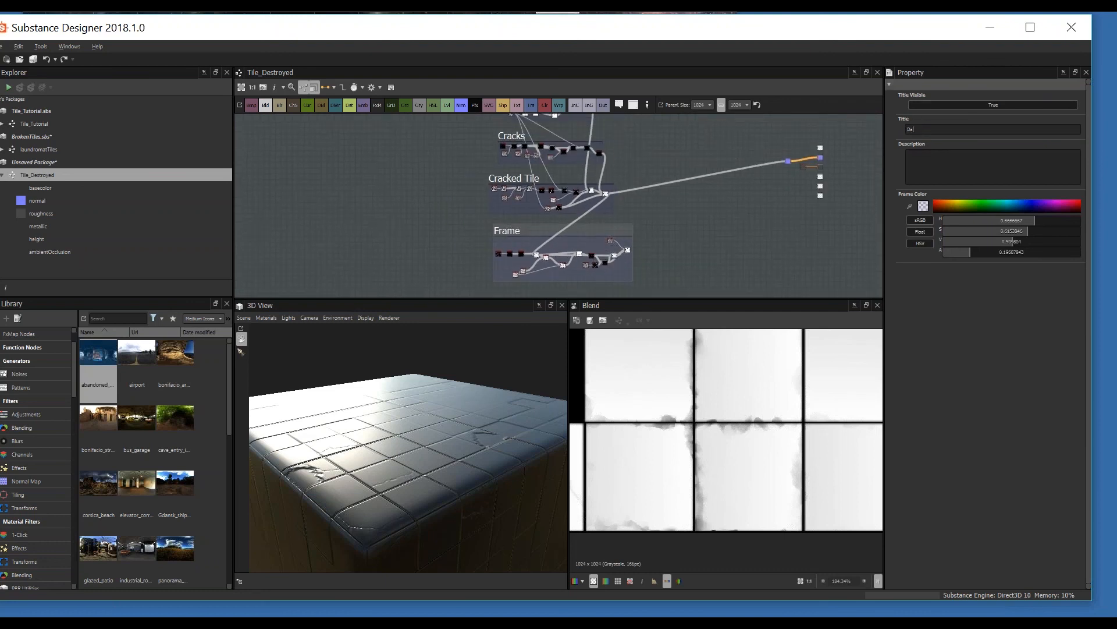
pyautogui.write('mage')
pyautogui.press('Return')
# - Connect the Damage frame's final Multiply Blend to the Normal node's input and inspect the broken tile edges on the 3D model
pyautogui.scroll(-1, 717, 173)
pyautogui.moveTo(673, 248)
pyautogui.mouseDown(button='middle')
pyautogui.moveTo(668, 205)
pyautogui.moveTo(657, 253)
pyautogui.mouseUp(button='middle')
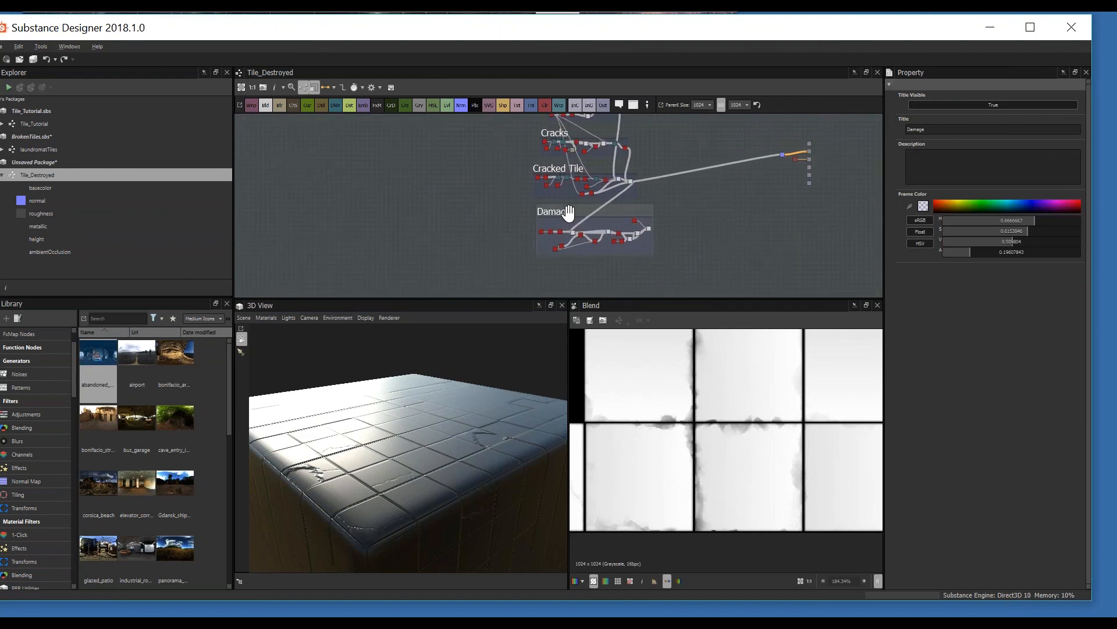
pyautogui.moveTo(569, 213); pyautogui.dragTo(567, 213)
pyautogui.moveTo(651, 228); pyautogui.dragTo(782, 154)
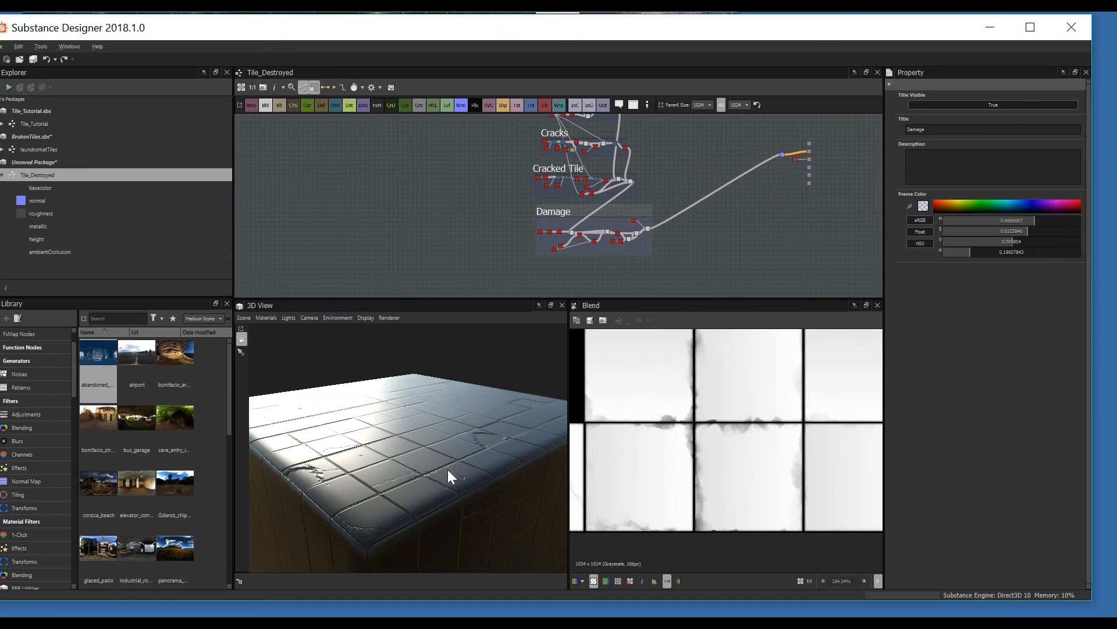
pyautogui.moveTo(448, 469); pyautogui.dragTo(419, 478)
pyautogui.scroll(4, 451, 452)
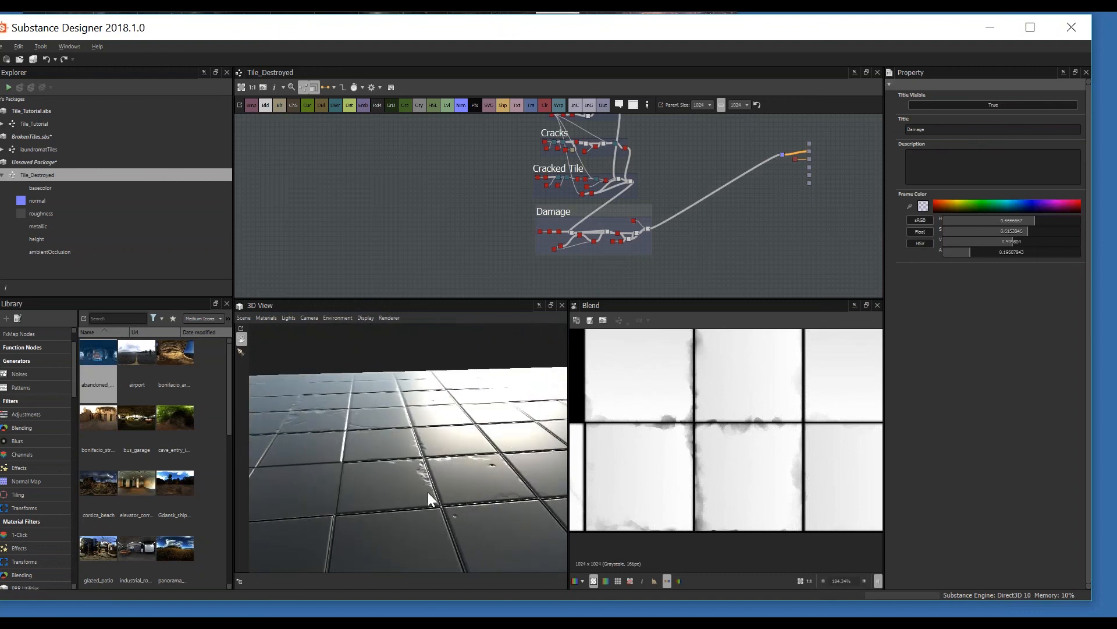
pyautogui.moveTo(364, 457); pyautogui.dragTo(419, 443)
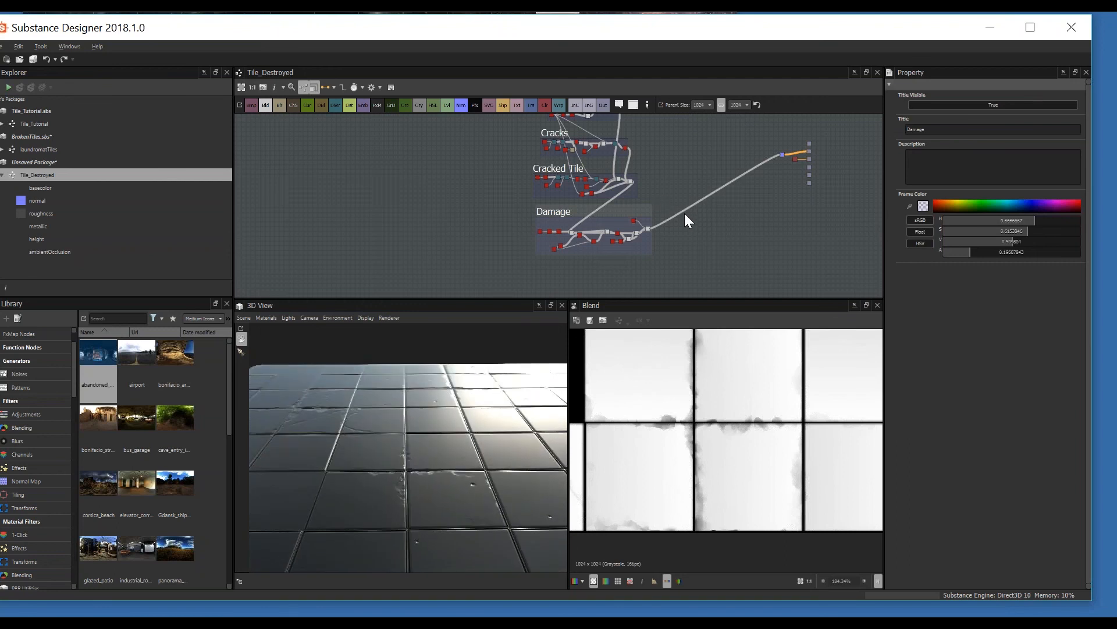